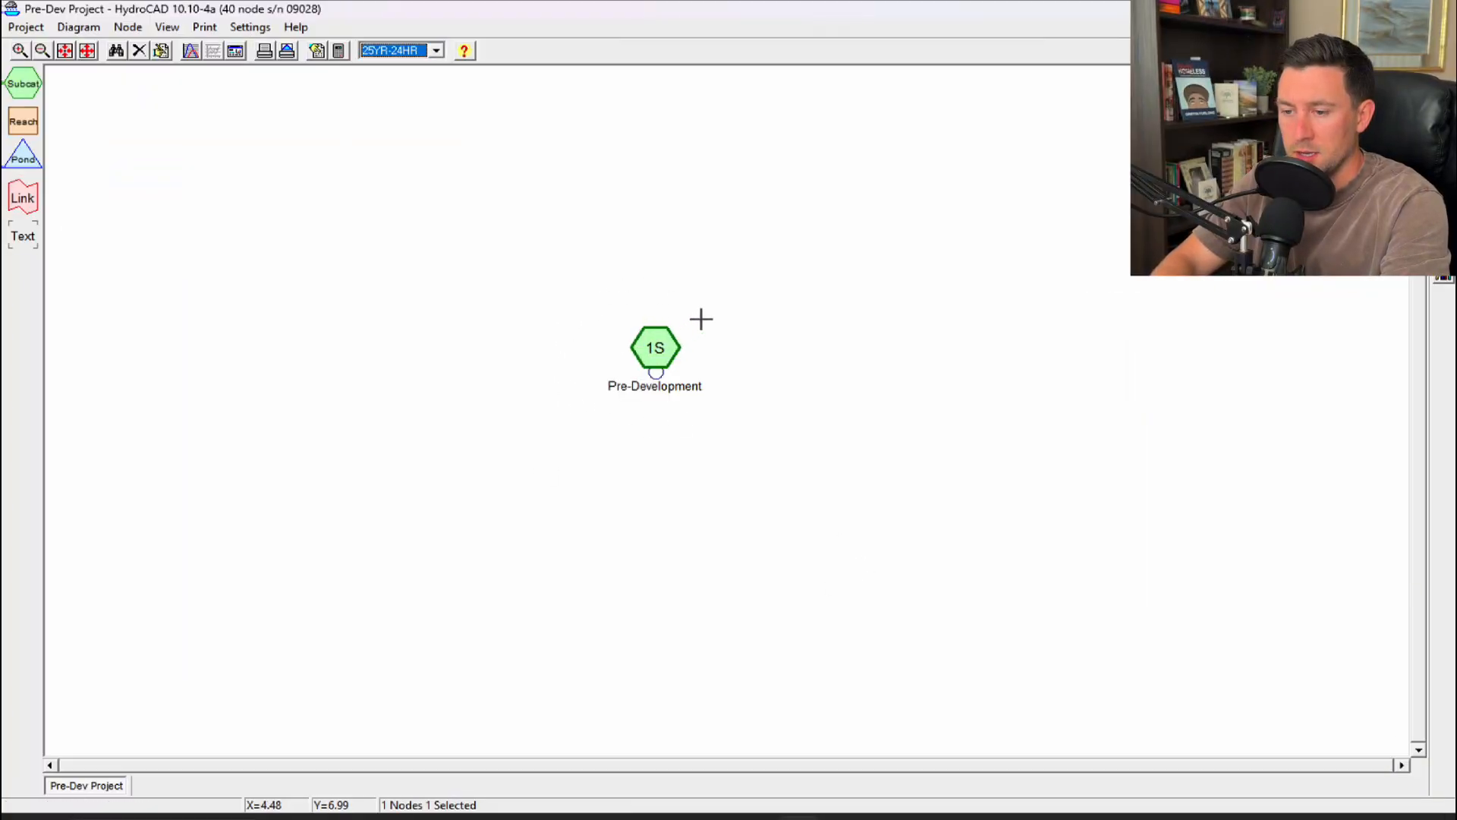
Step: Review the Pre-Development subcatchment's name, area, CN and time of concentration
mouse_move(655, 348)
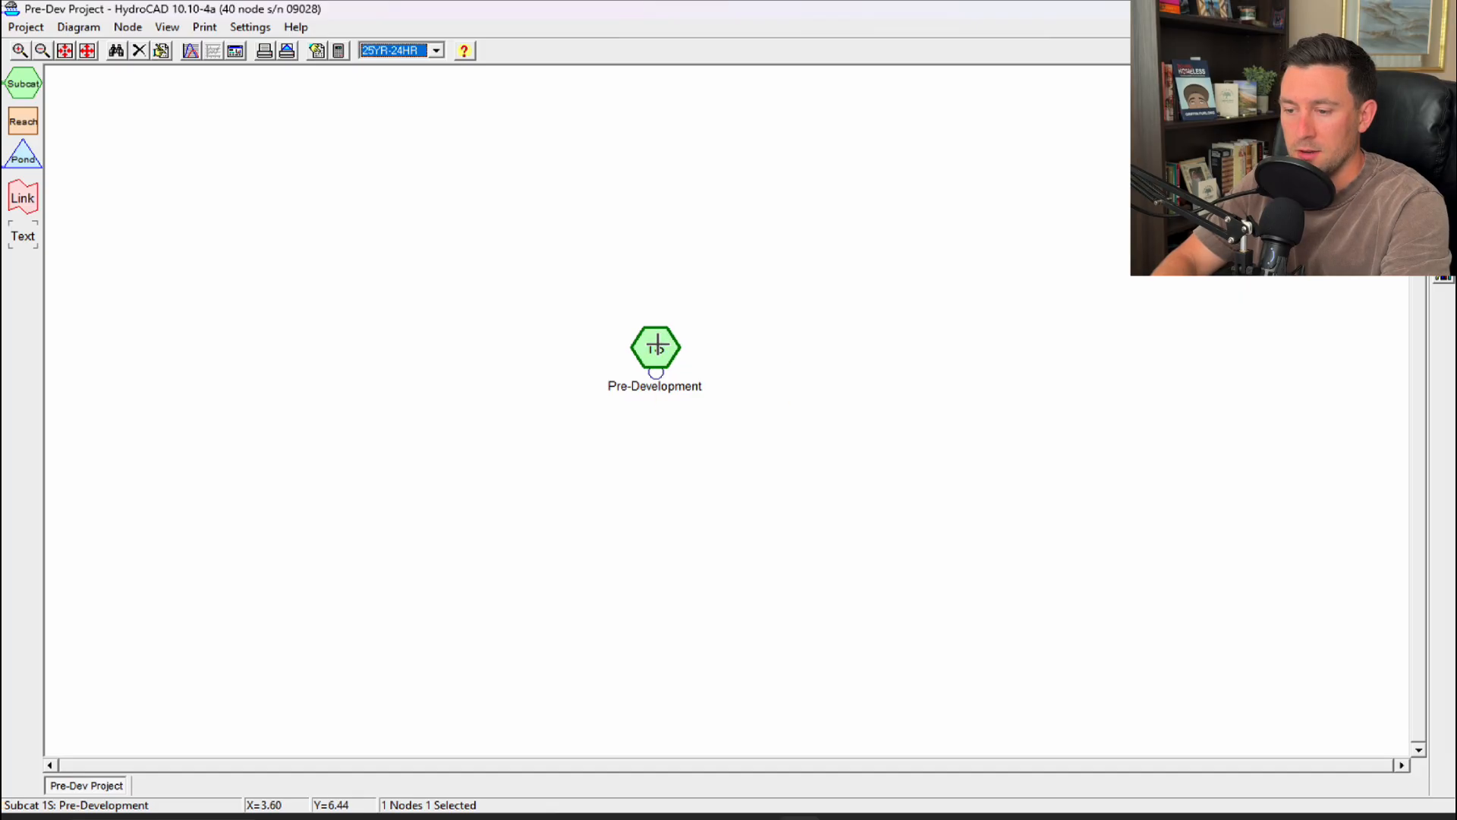
double_click(655, 347)
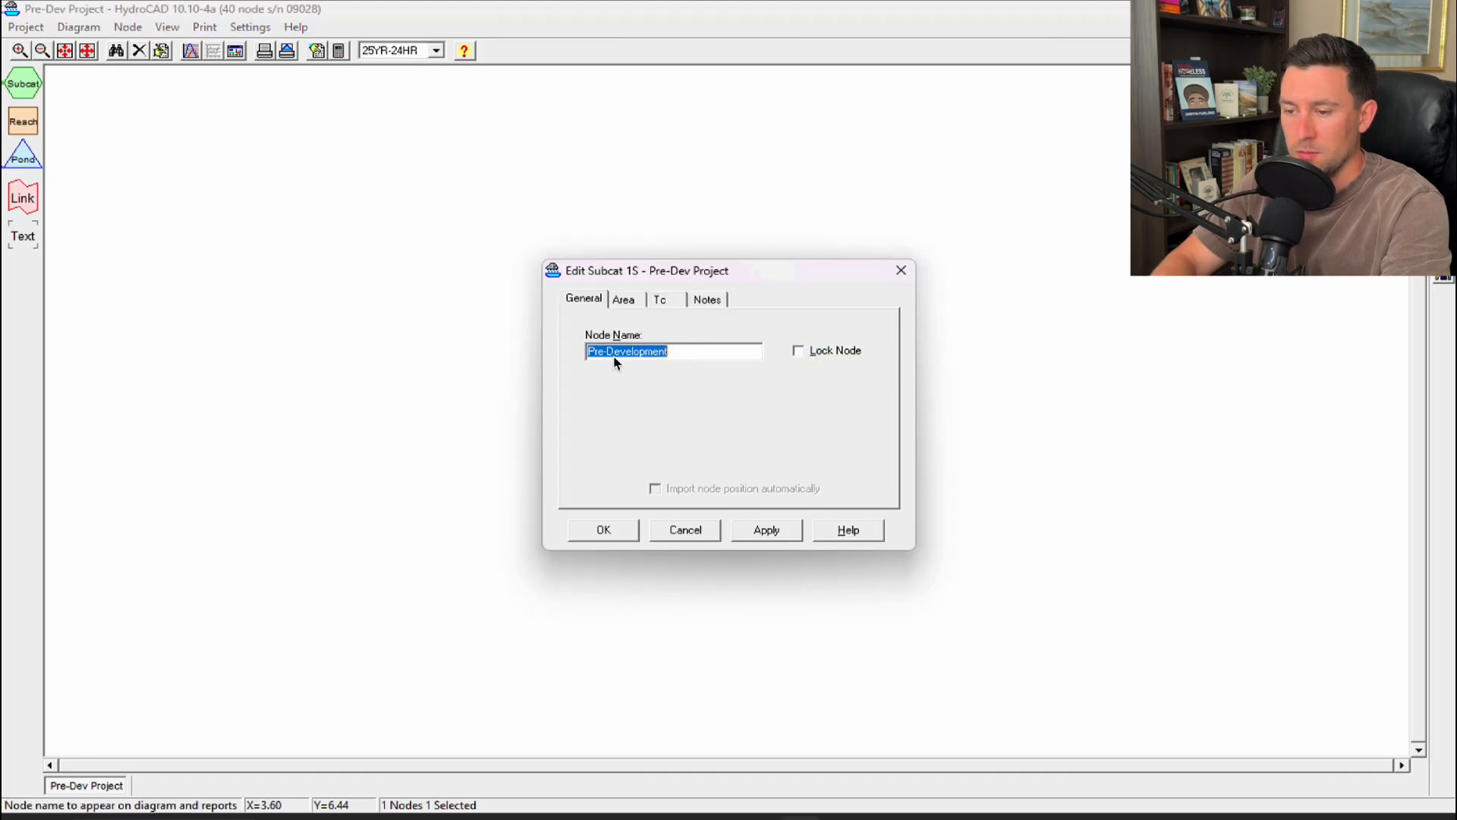
left_click(626, 301)
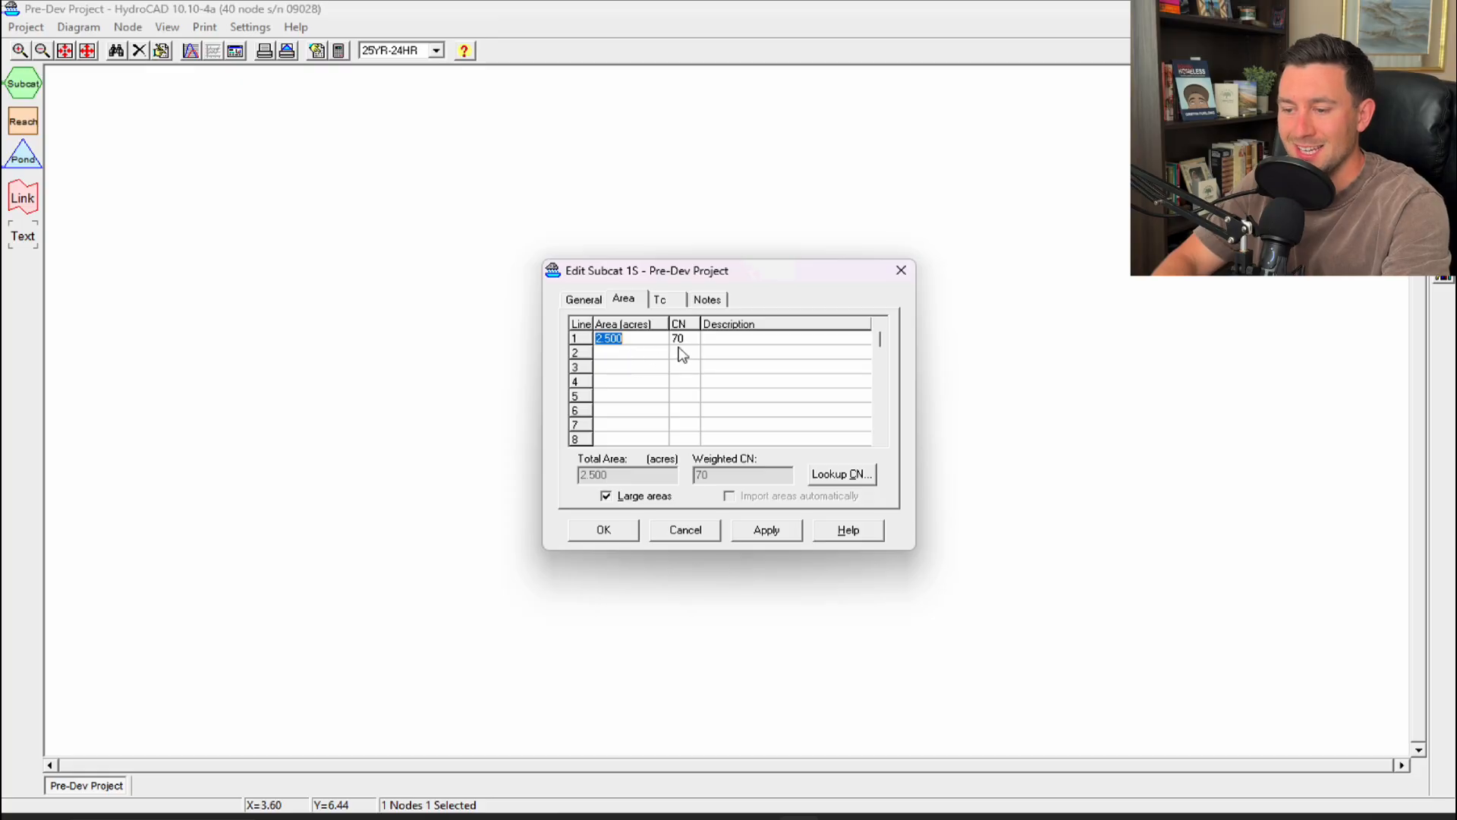
left_click(662, 301)
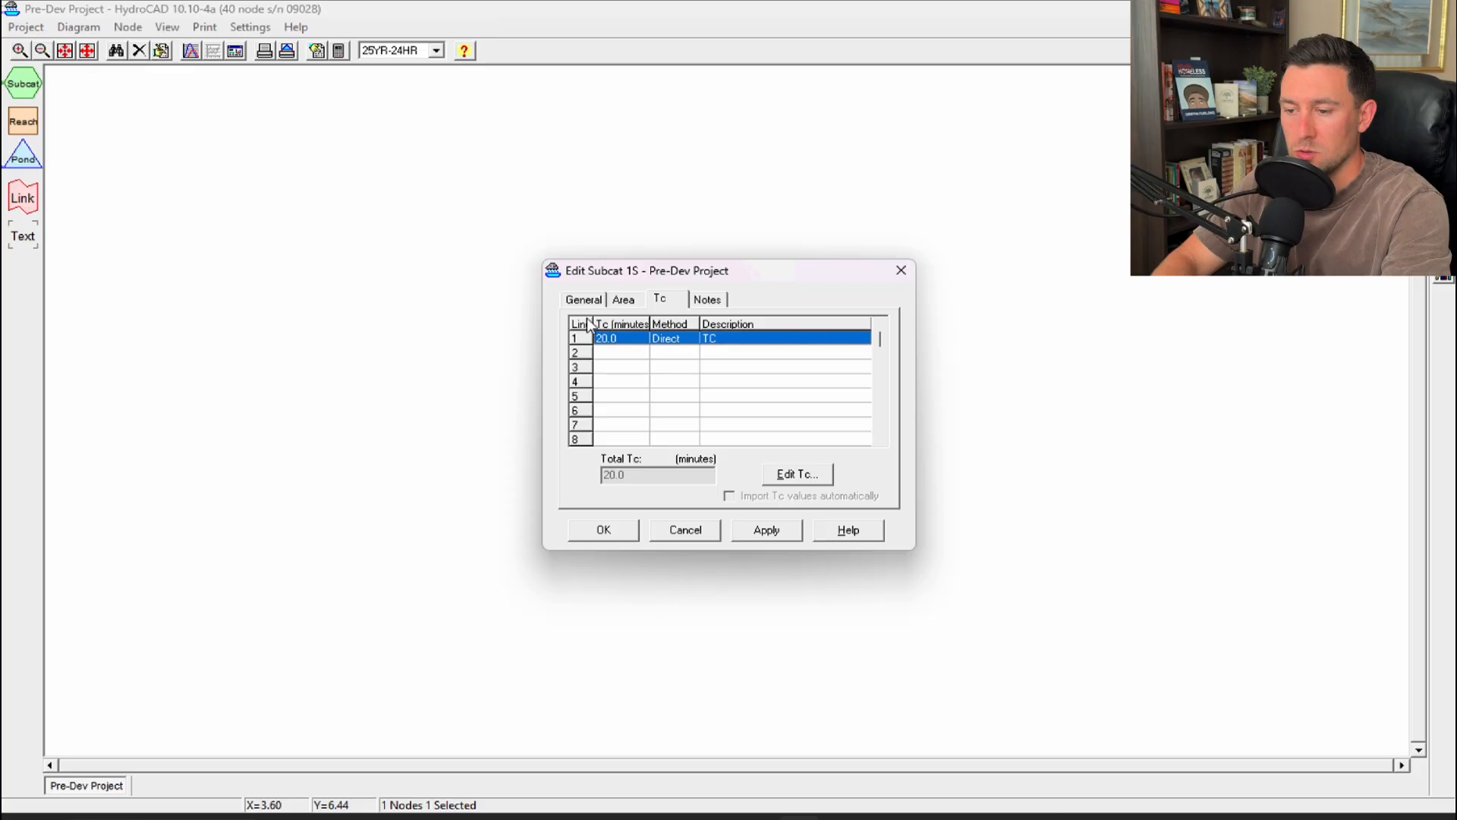
left_click(605, 530)
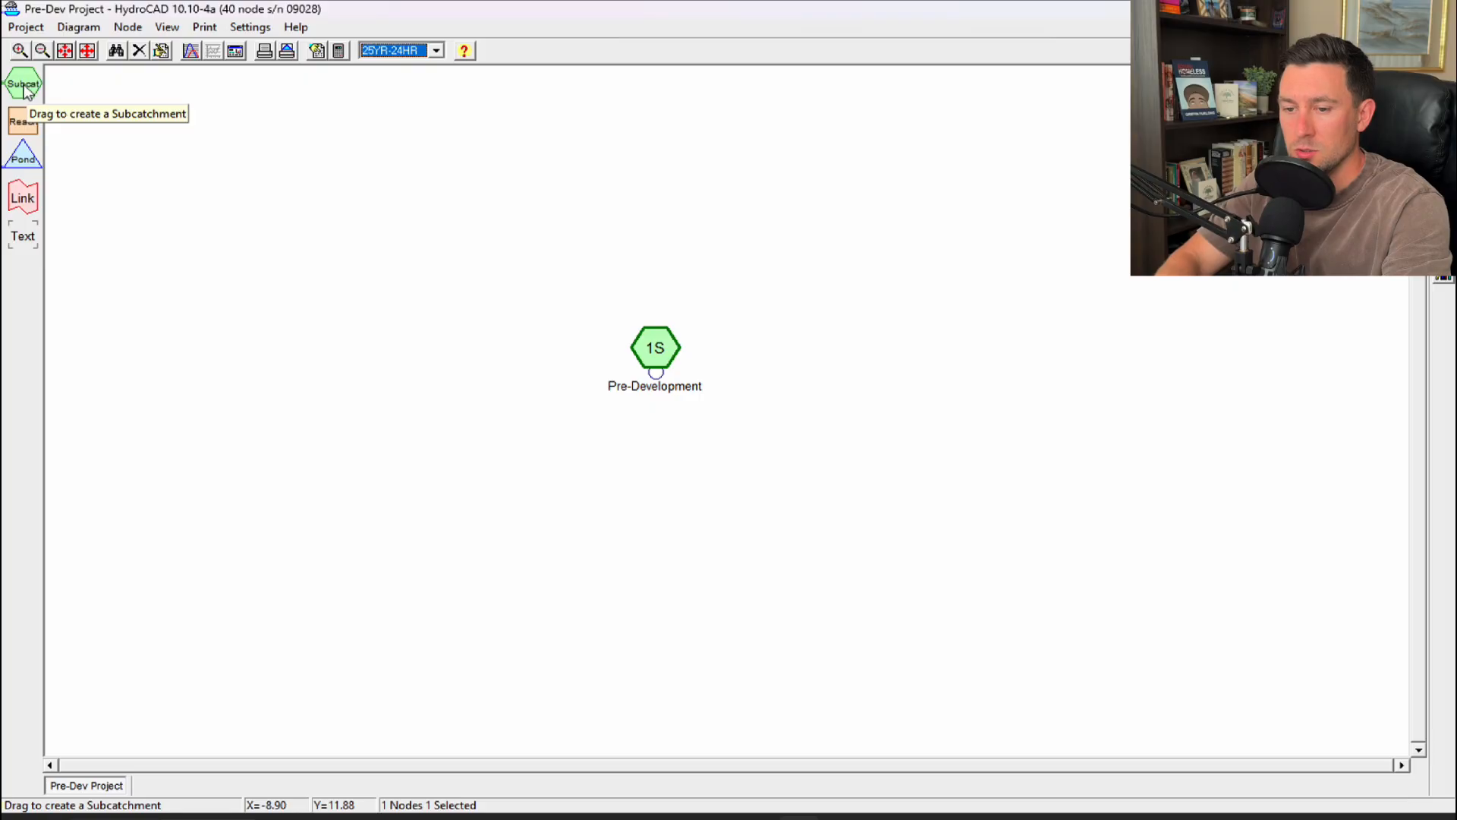
Step: Add a subcatchment below the Pre-Development node and name it Post-Development
left_click_drag(24, 90, 669, 461)
right_click(669, 461)
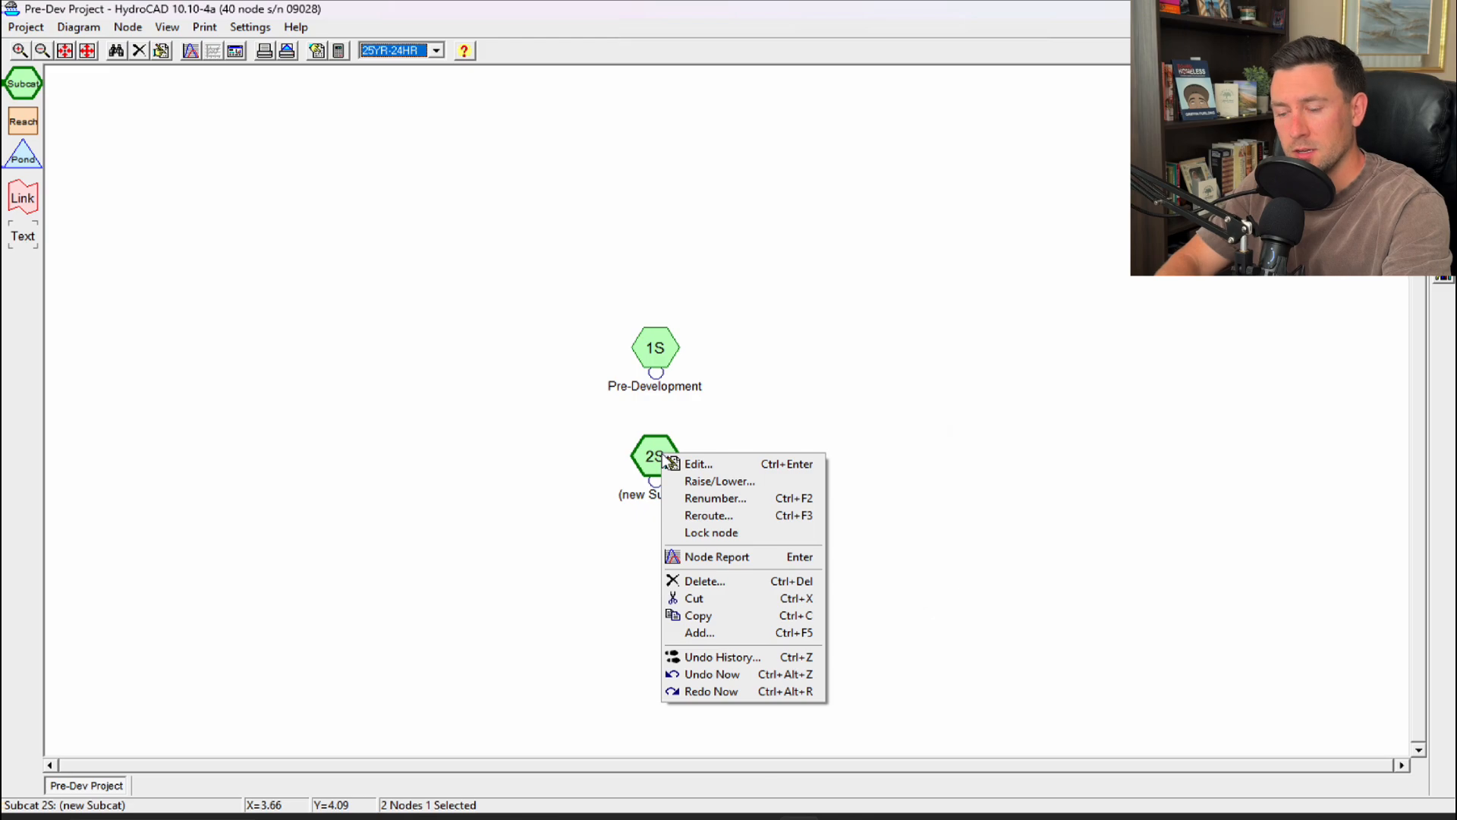
left_click(687, 463)
type("Post-")
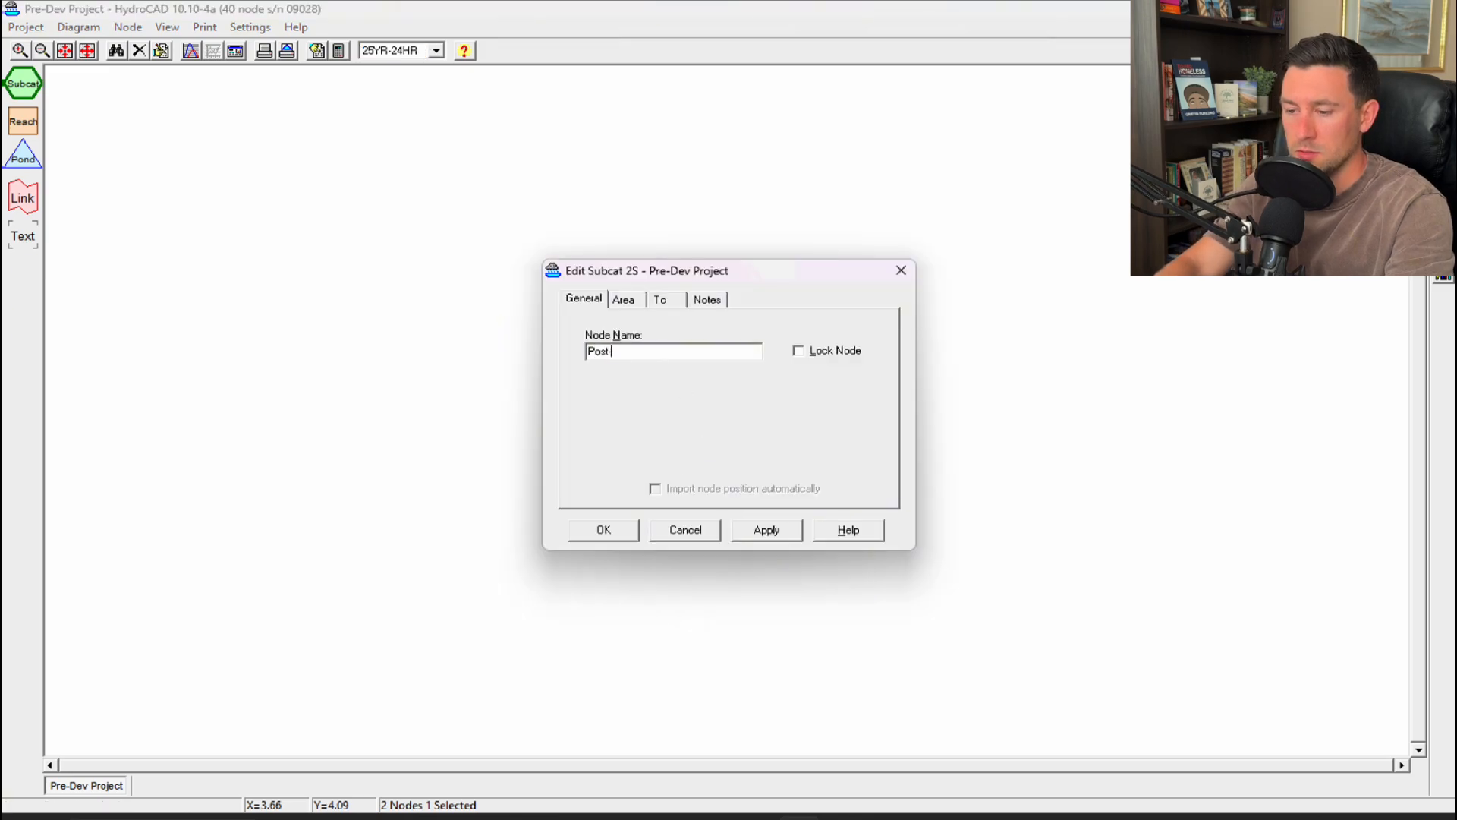
type("Develop")
Step: Give the Post-Development subcatchment an area of 2.5 acres with a CN of 90
left_click(636, 305)
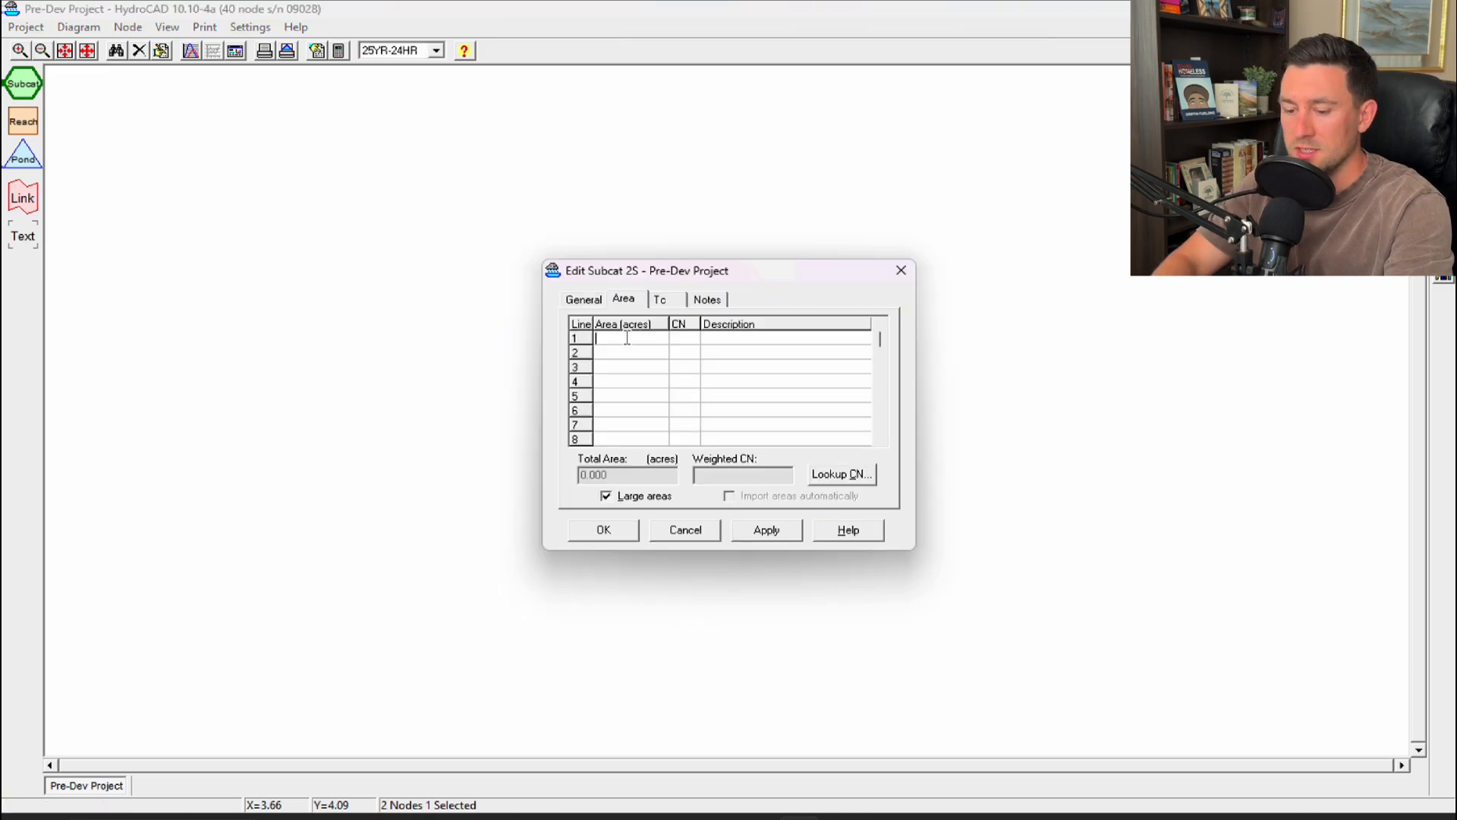
type("2.5")
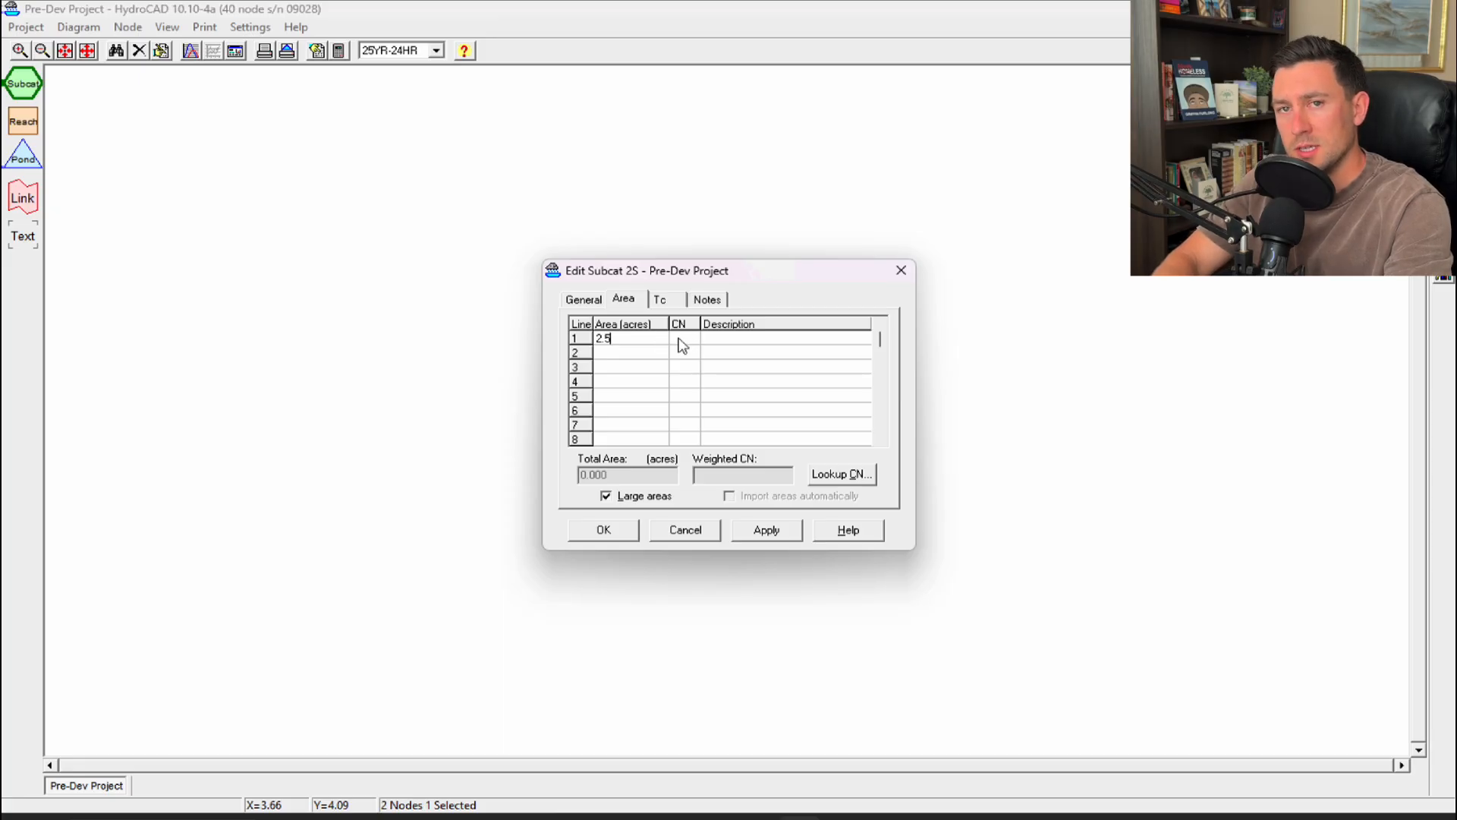
left_click(604, 531)
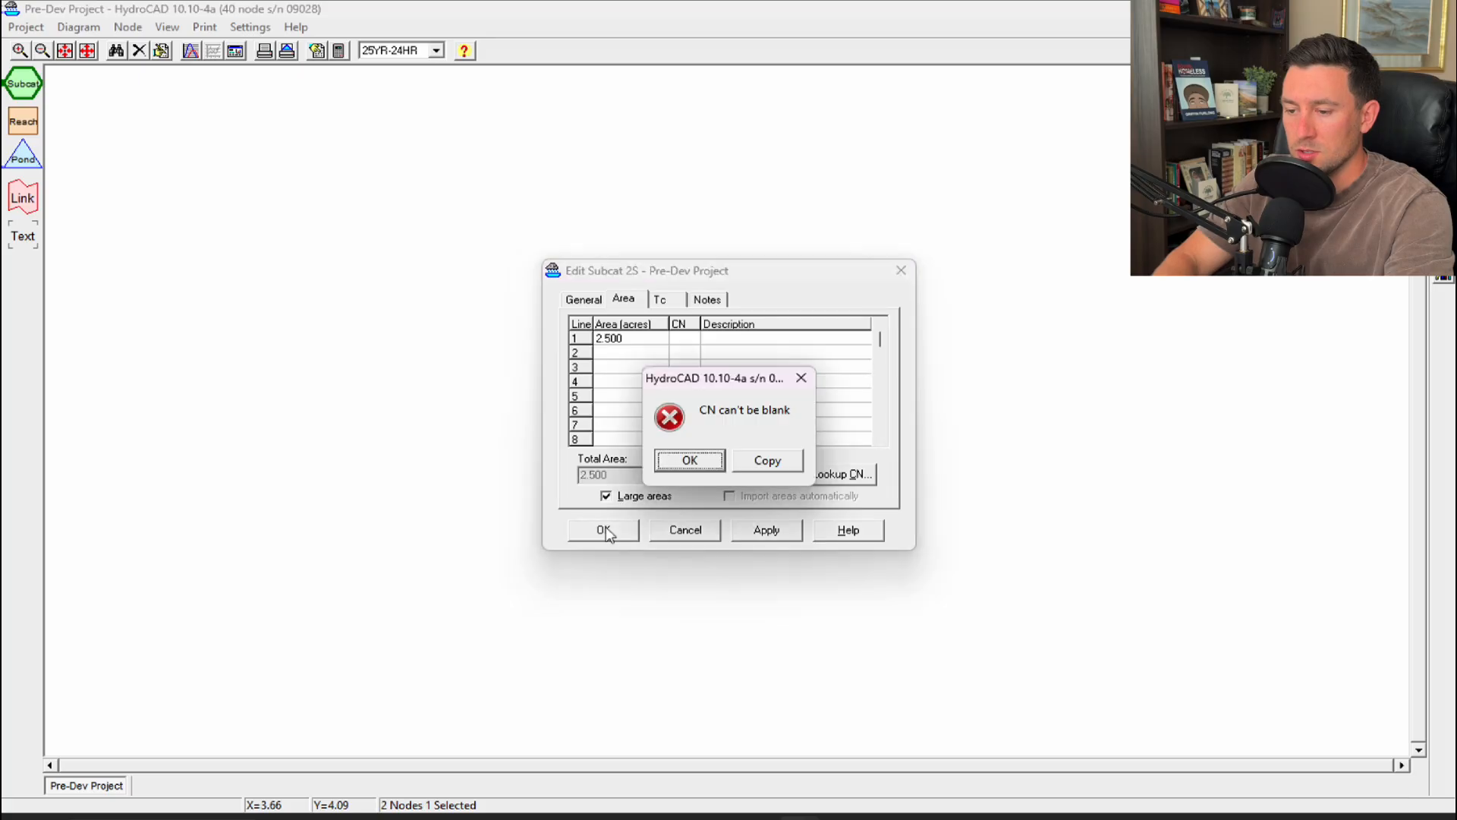
left_click(676, 462)
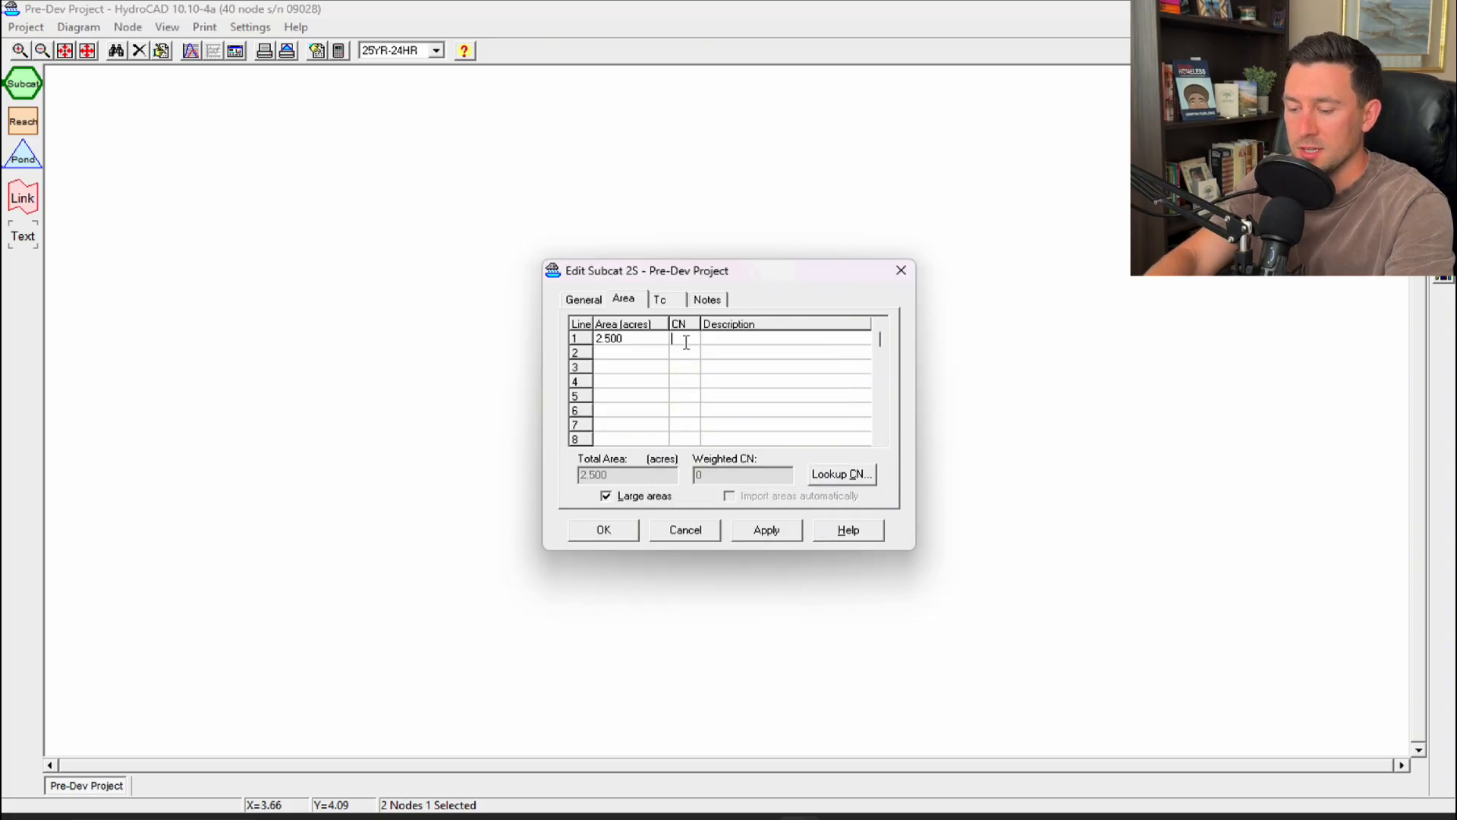
type("90")
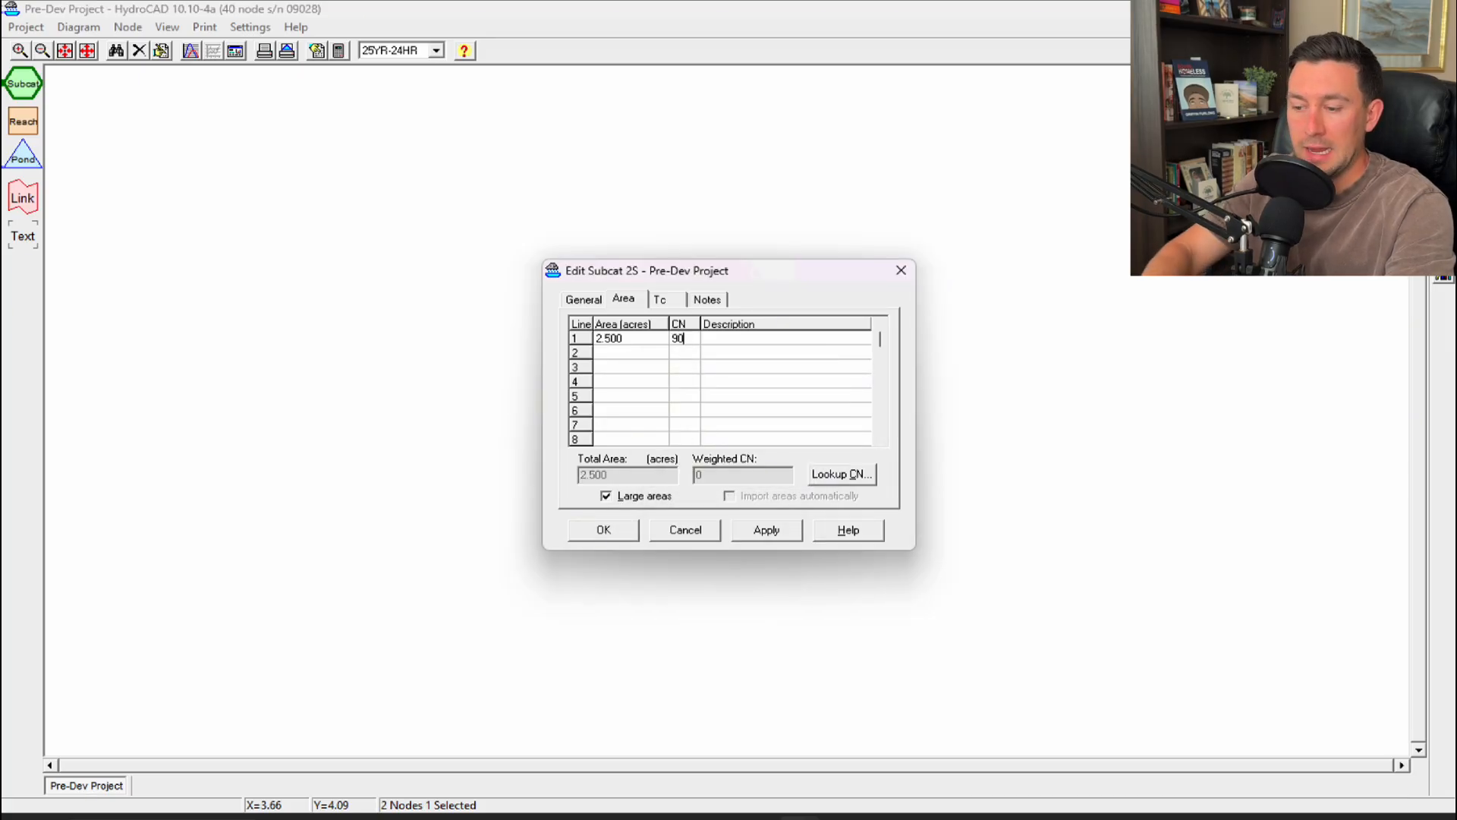
left_click(627, 531)
Step: Add a pond beside the Post-Development node, name it Dry Pond, set its type to Detention Pond and open its storage settings
left_click_drag(23, 156, 834, 467)
right_click(833, 467)
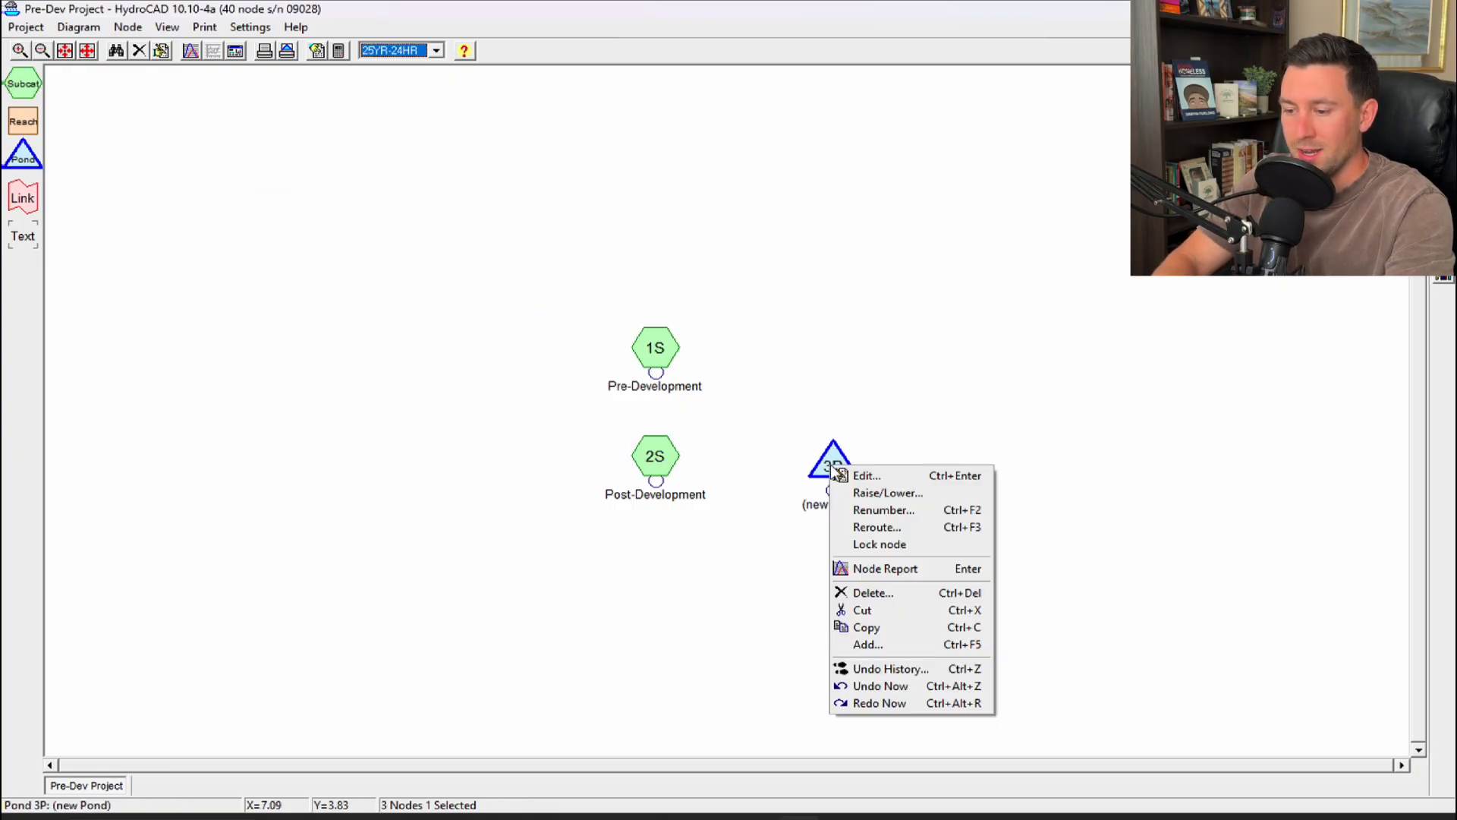
left_click(865, 475)
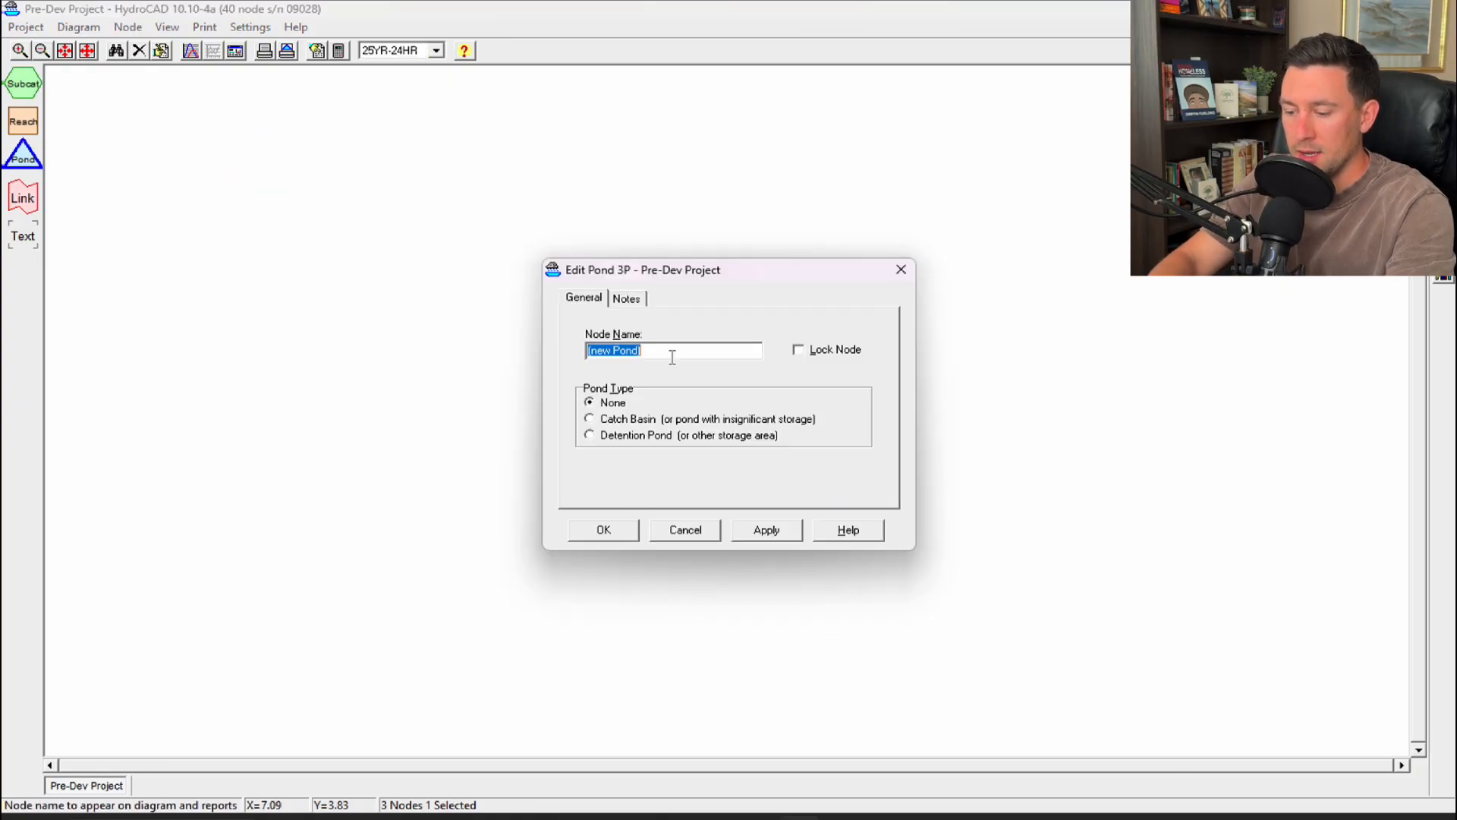
type("D")
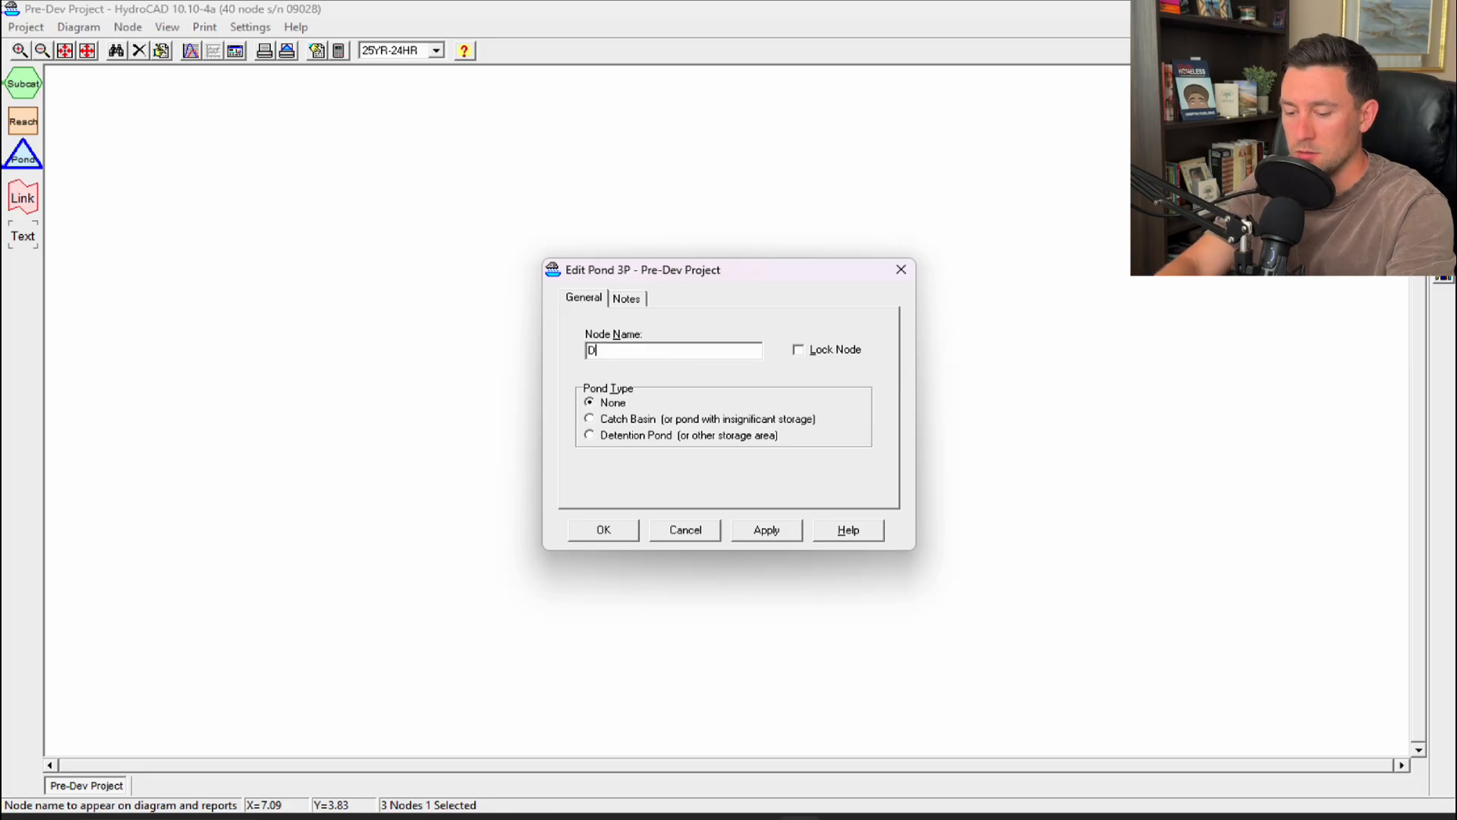
type("ry Pond")
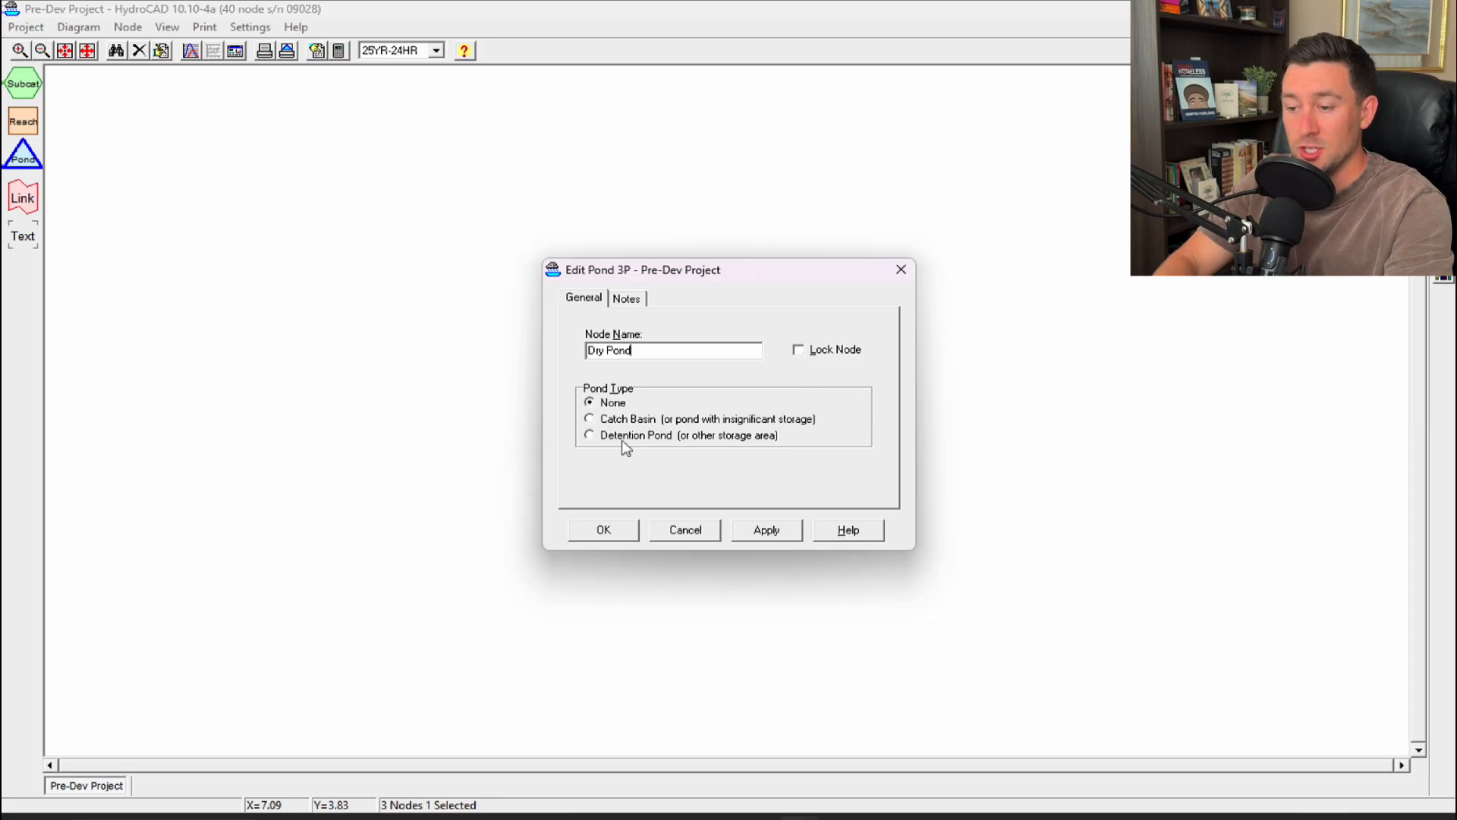
left_click(589, 436)
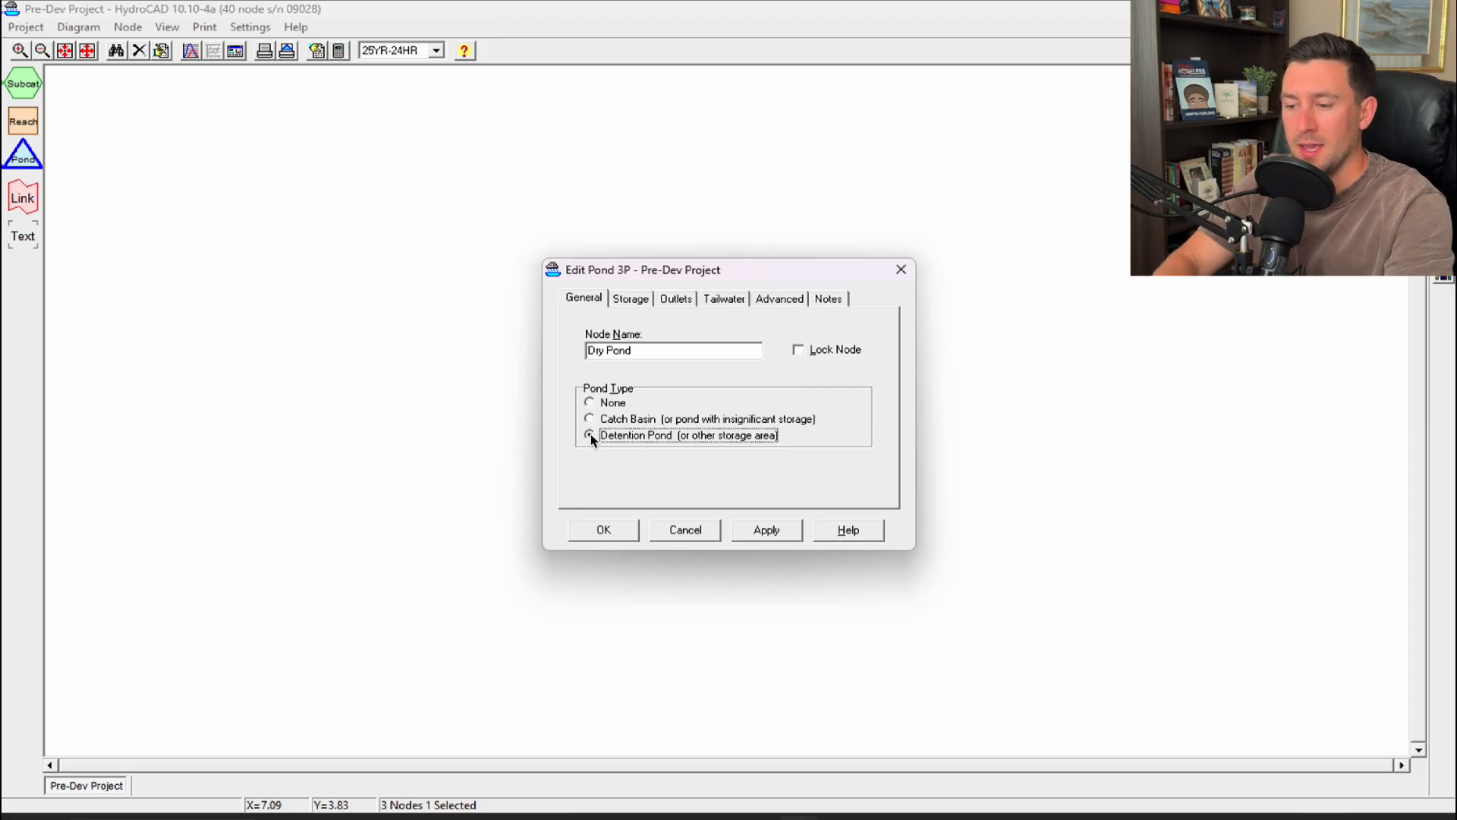
left_click(640, 301)
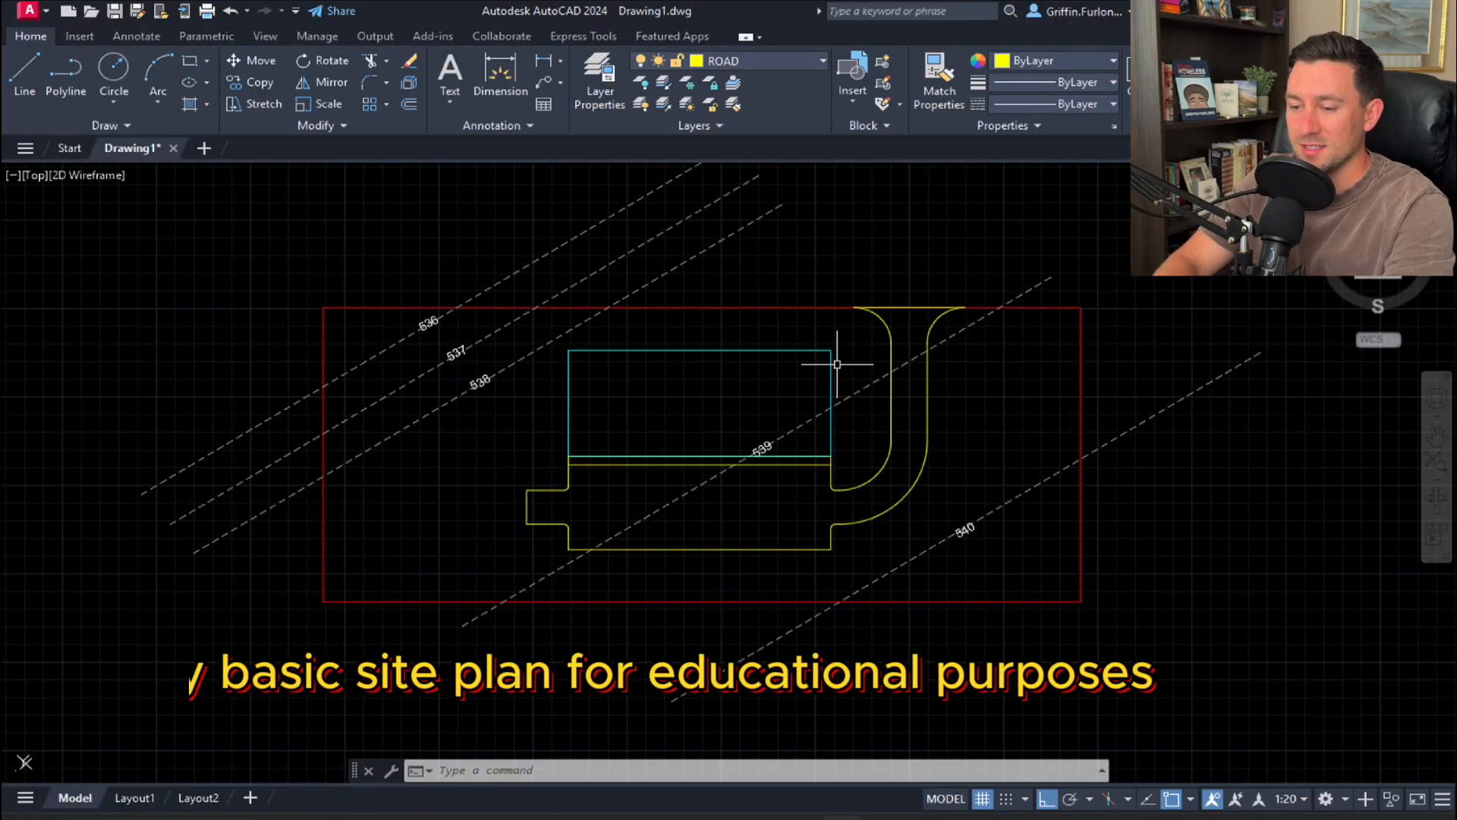
Step: Switch to the AutoCAD site plan and examine the property boundary, building footprint and road and parking outline
left_click(806, 306)
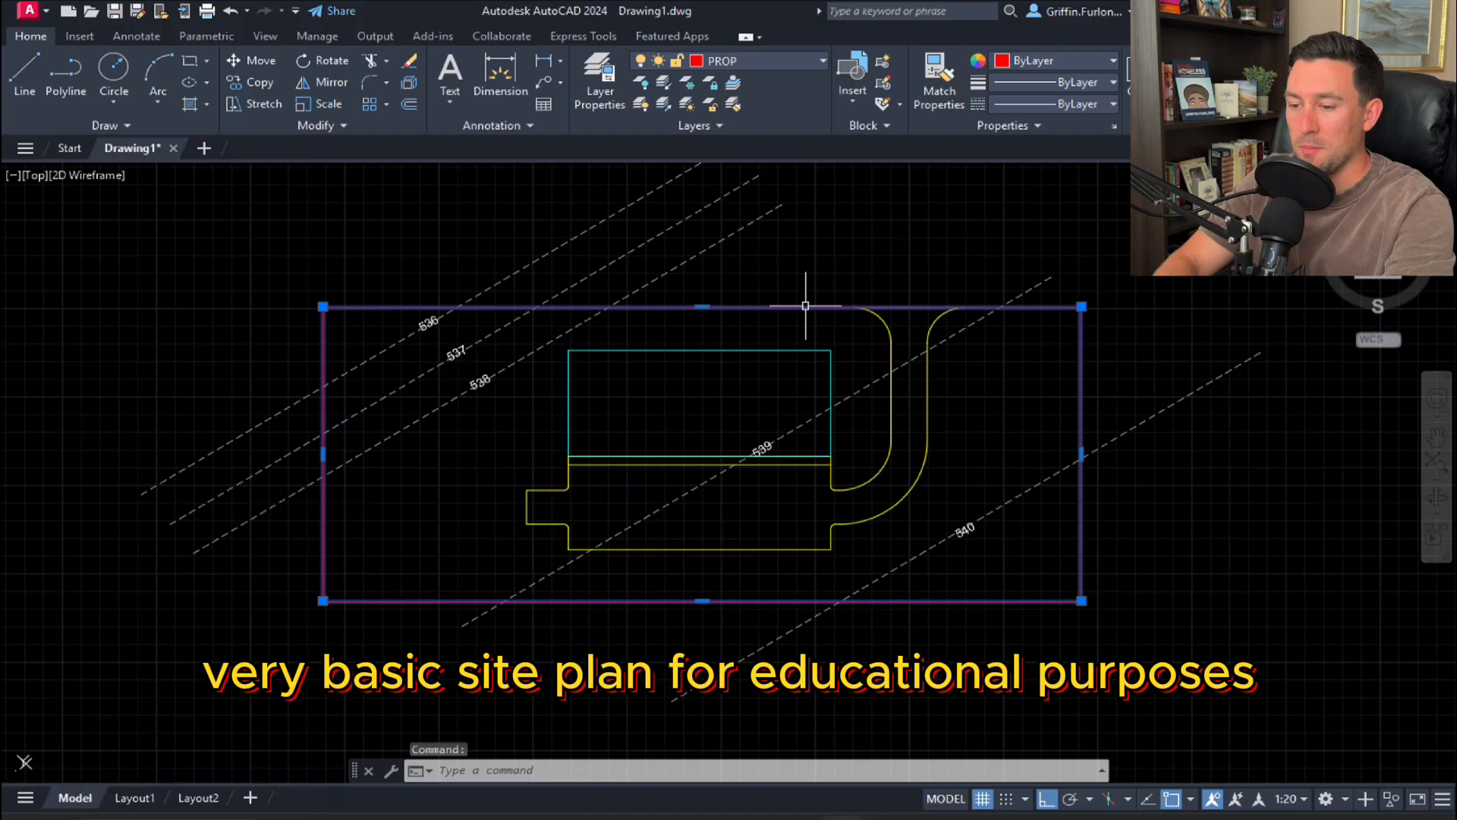
key("Escape")
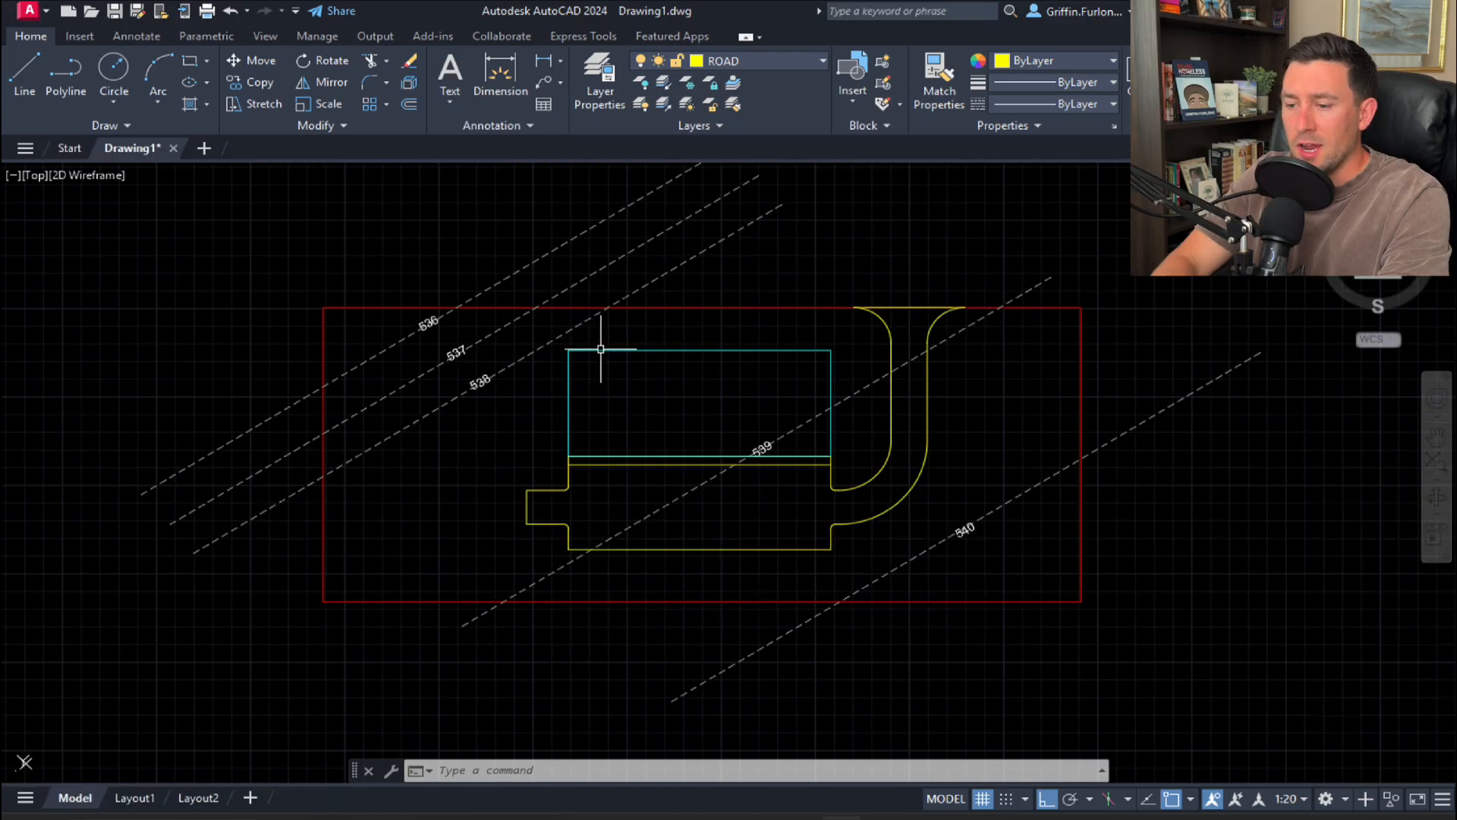
left_click(601, 351)
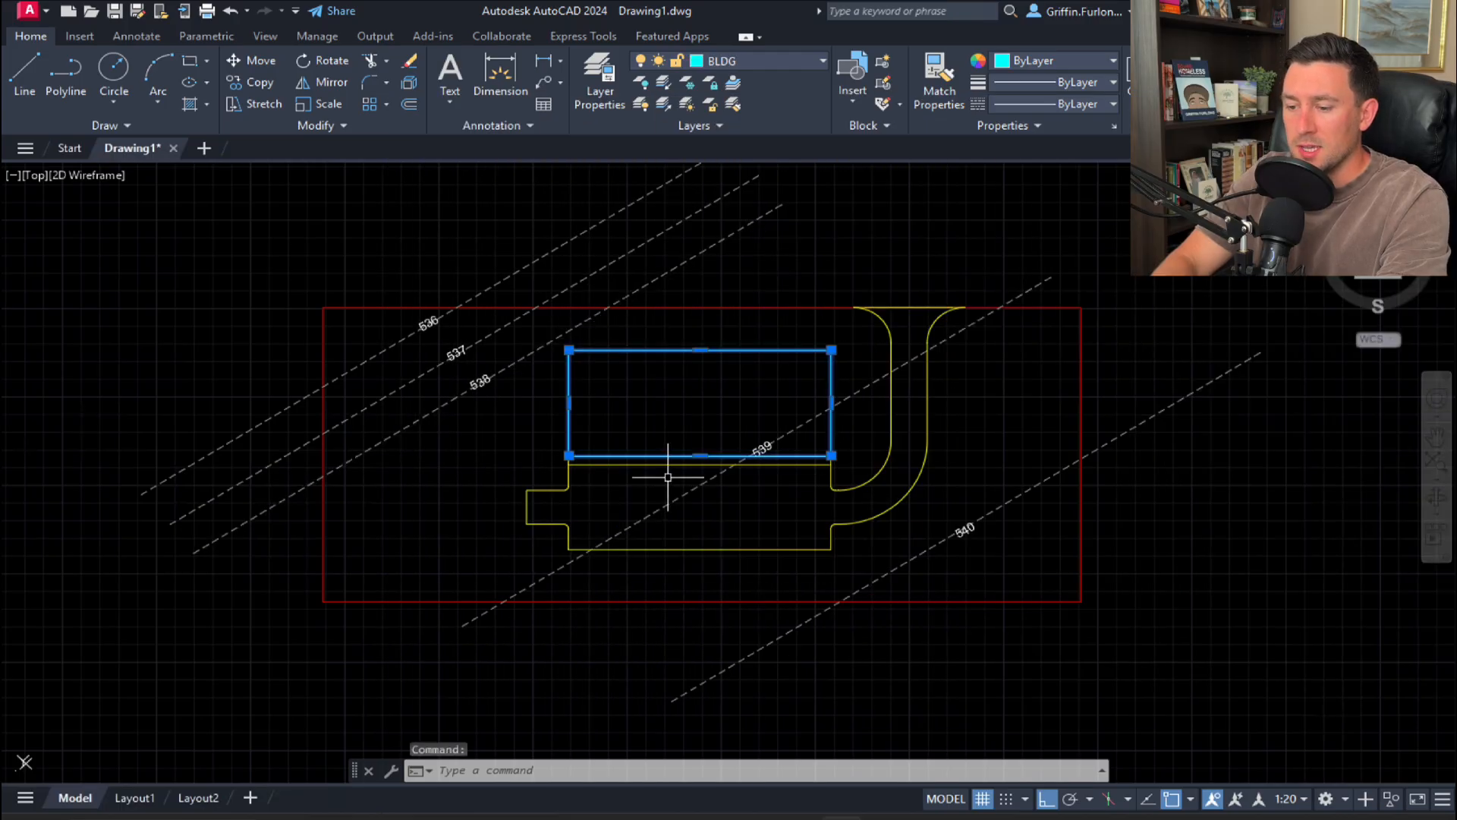
key("Escape")
key("Escape")
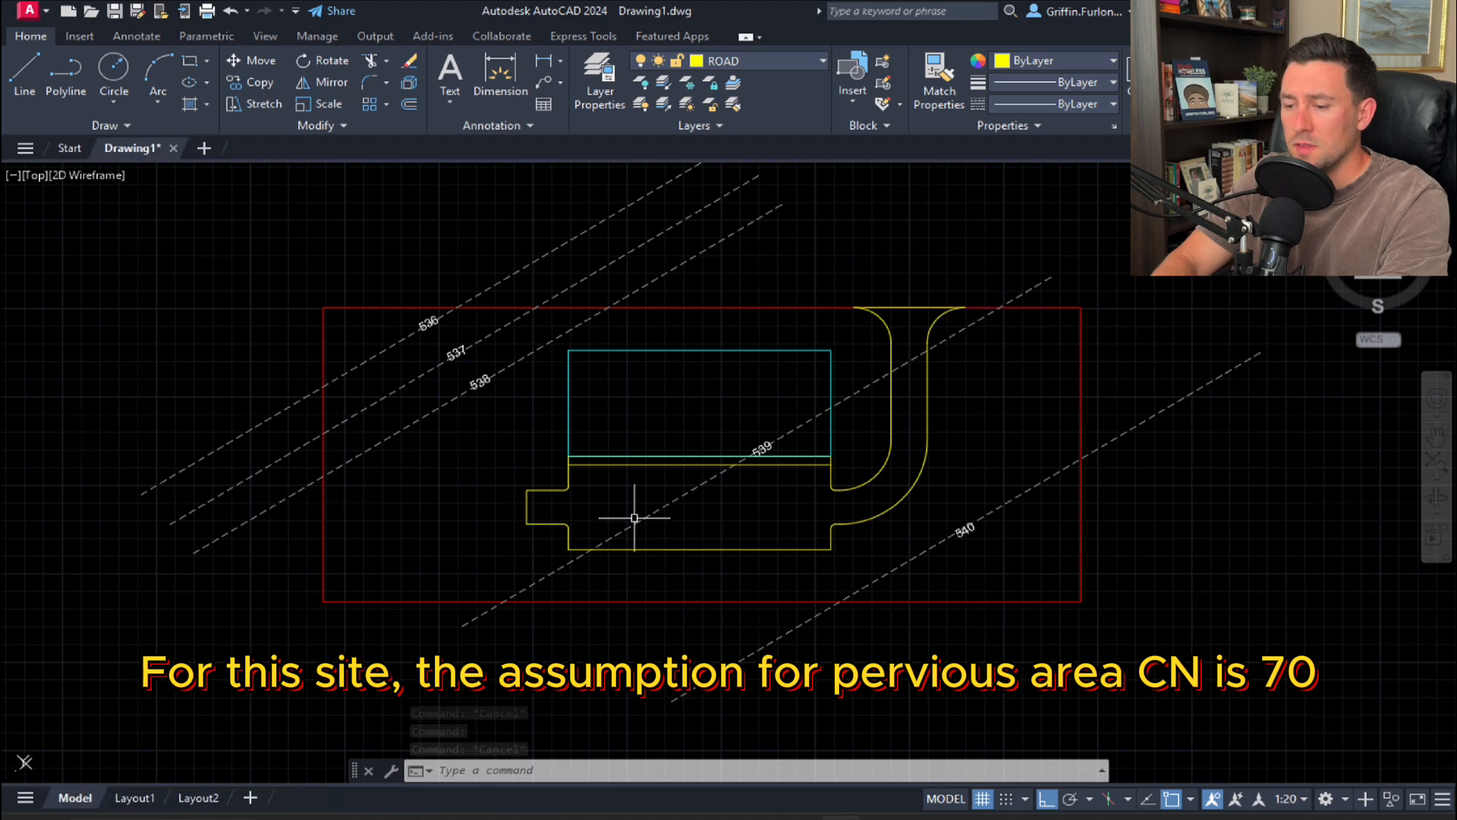
left_click(881, 470)
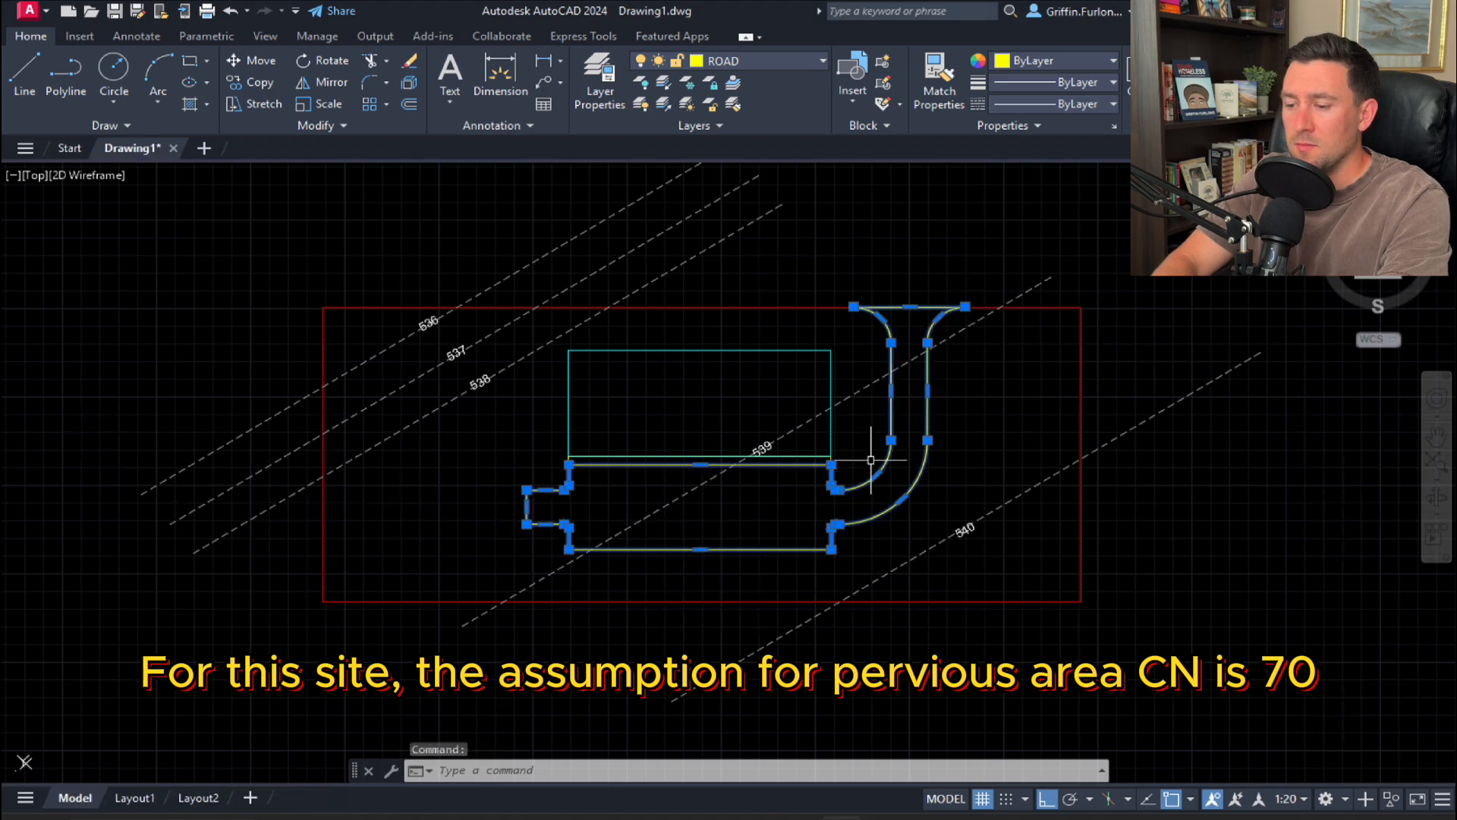
left_click(811, 349)
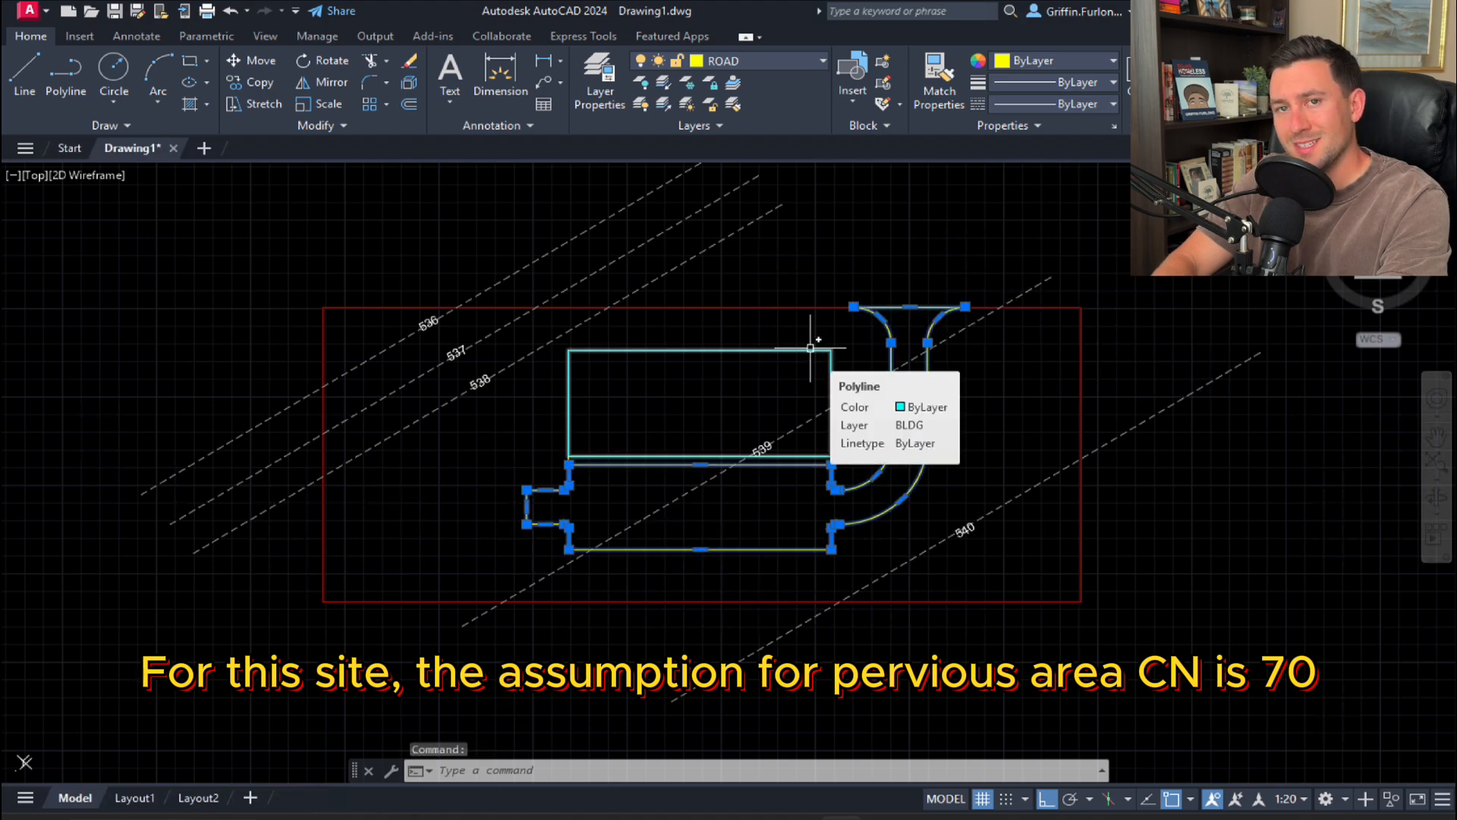
key("Escape")
key("Escape")
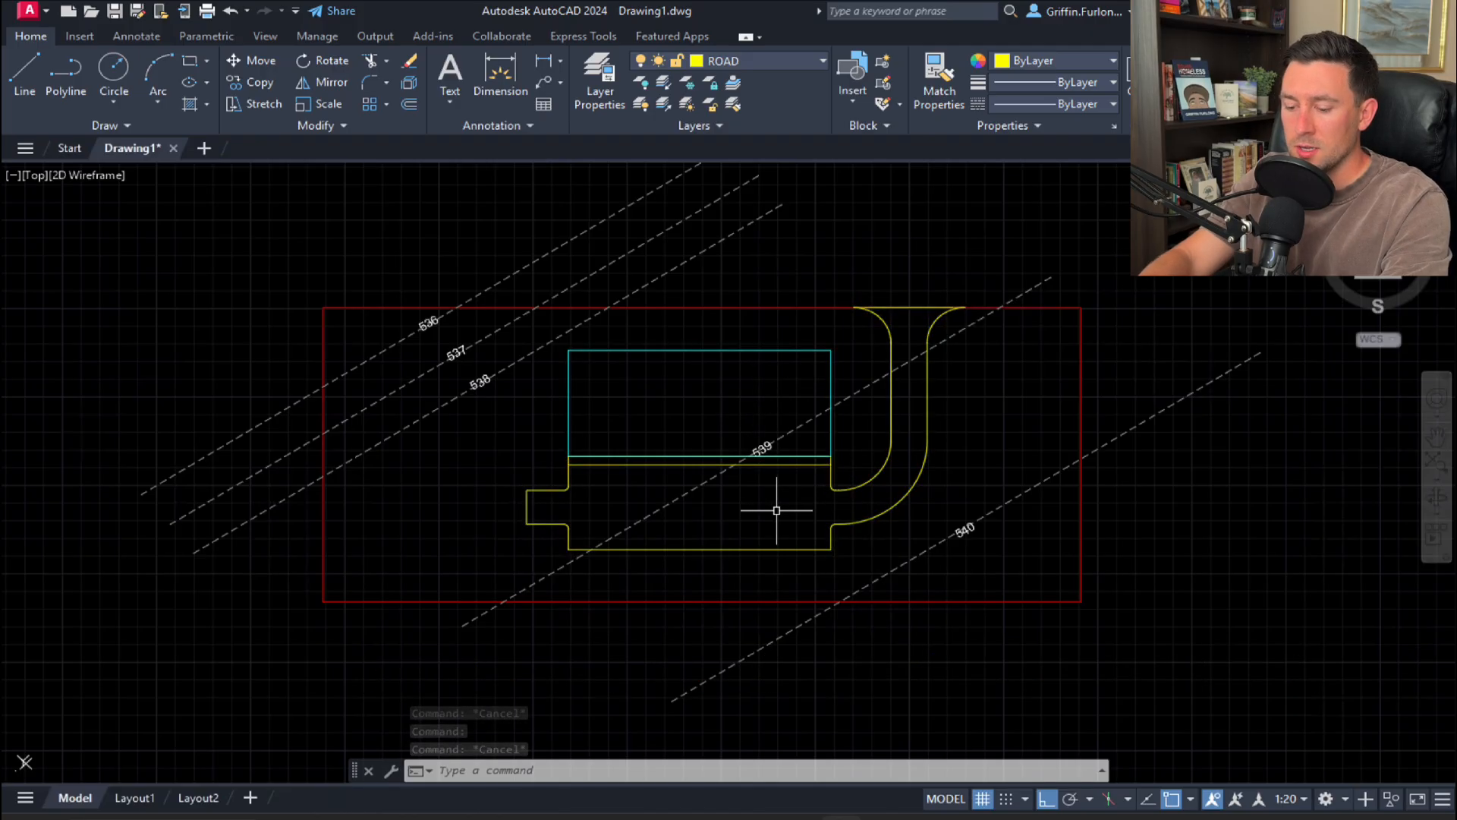
Step: Isolate the layers of the road outline and the building footprint
left_click(660, 90)
left_click(928, 421)
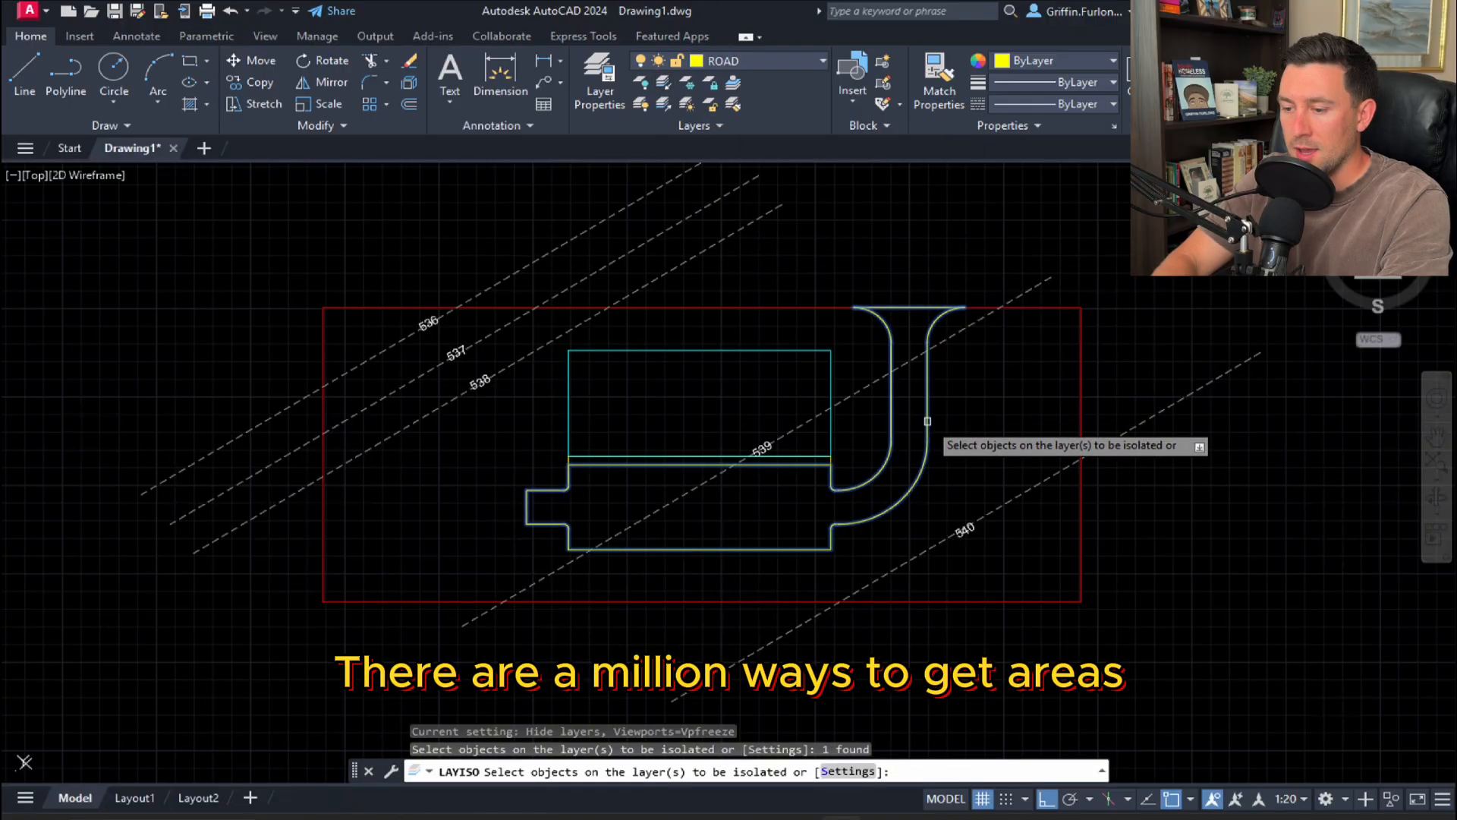
left_click(830, 376)
key("Return")
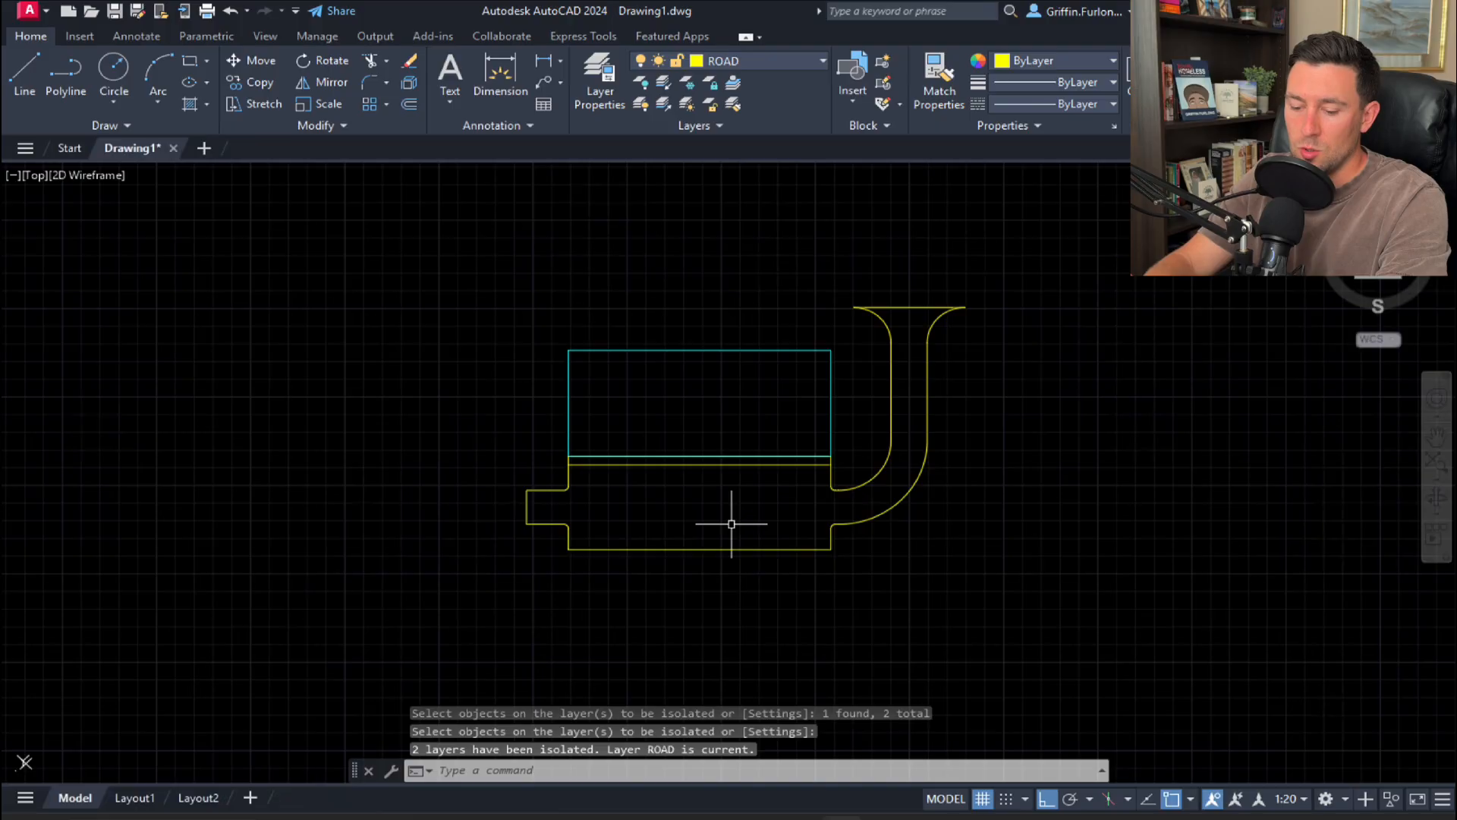
Step: Hatch the road and parking area, the narrow strip beside the building and the building footprint together with the ANSI31 pattern
type("ha")
key("Return")
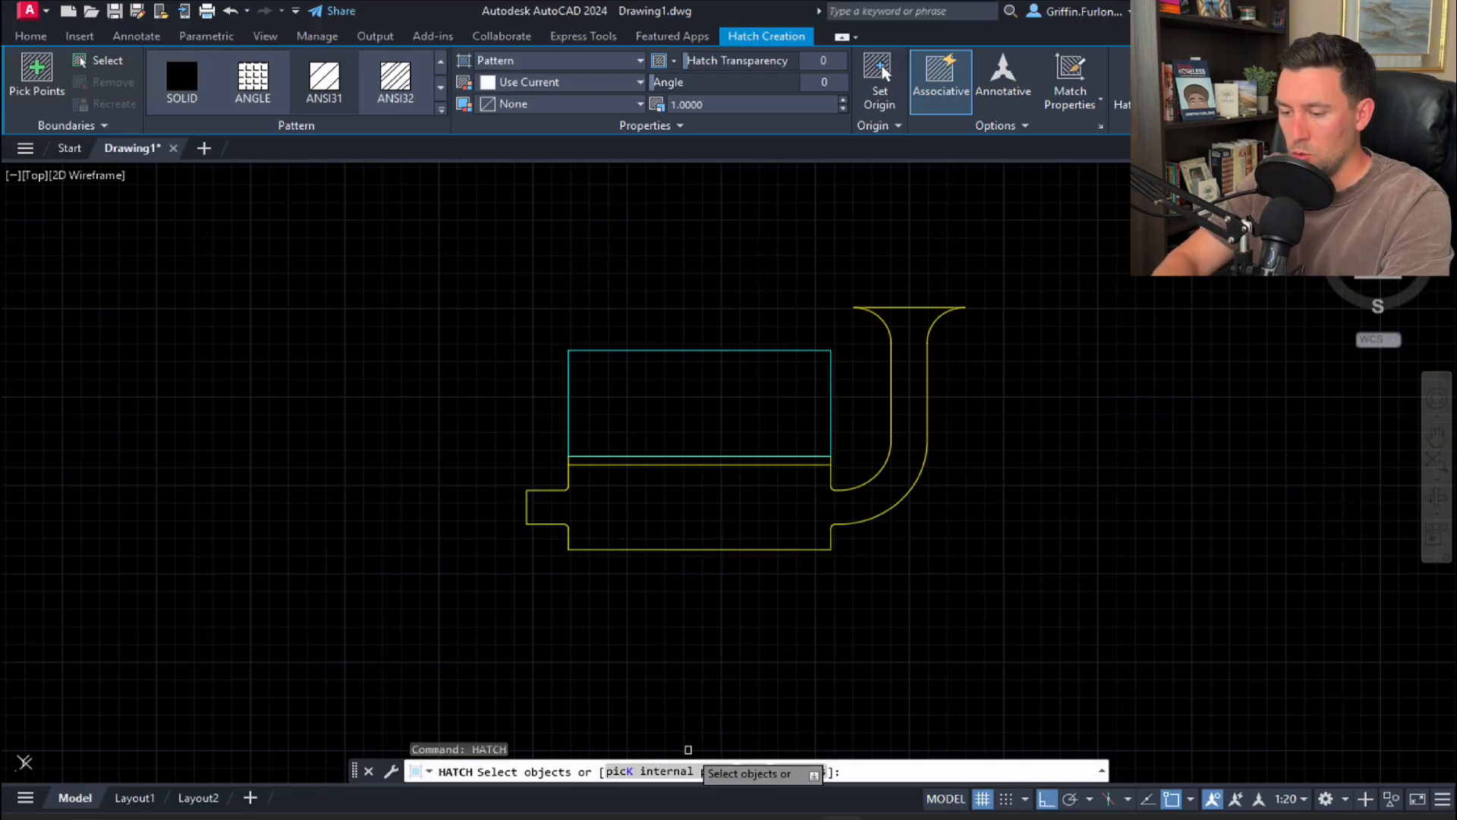
left_click(669, 772)
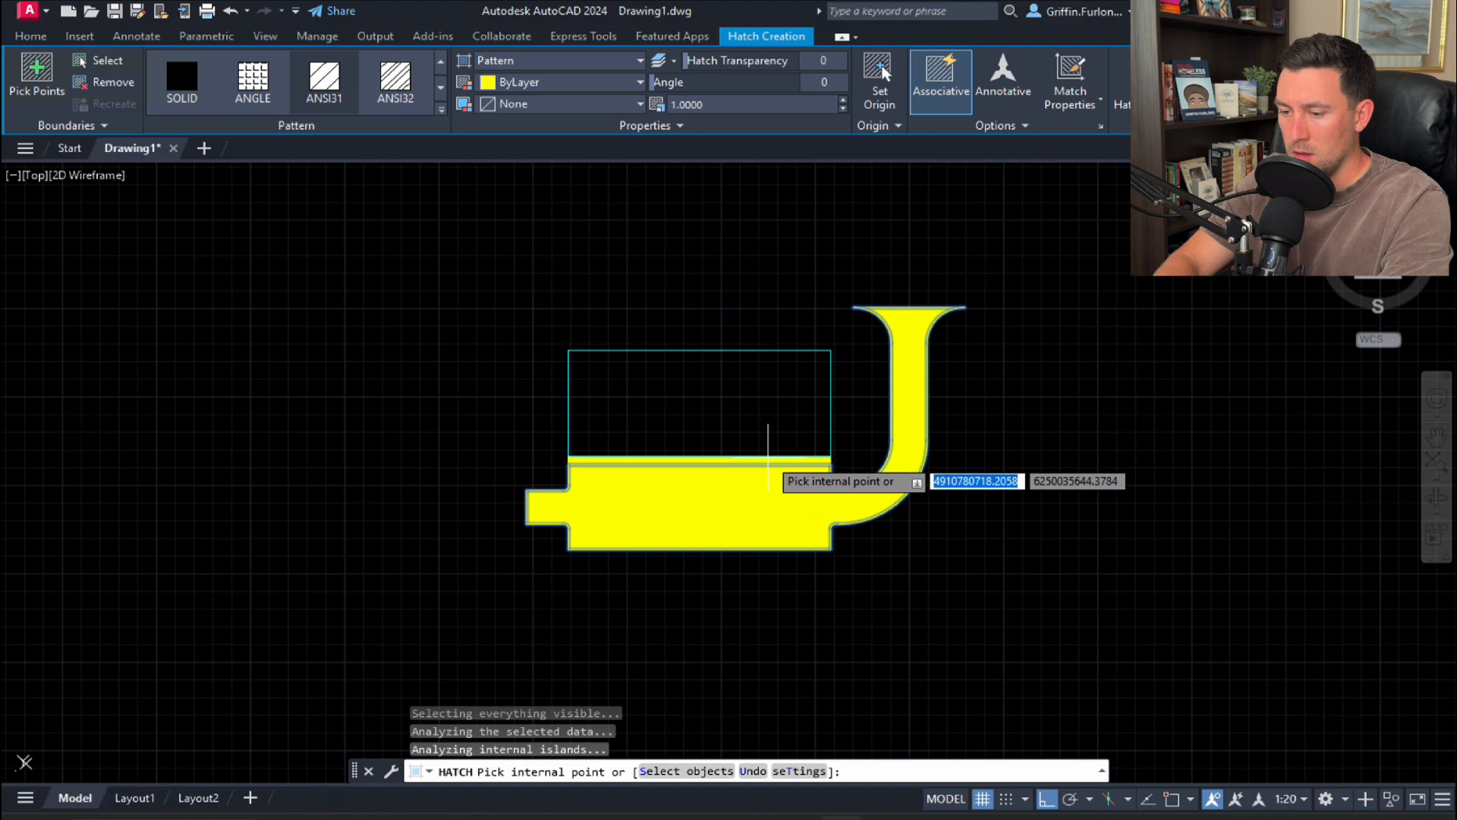
left_click(767, 460)
left_click(755, 425)
key("Return")
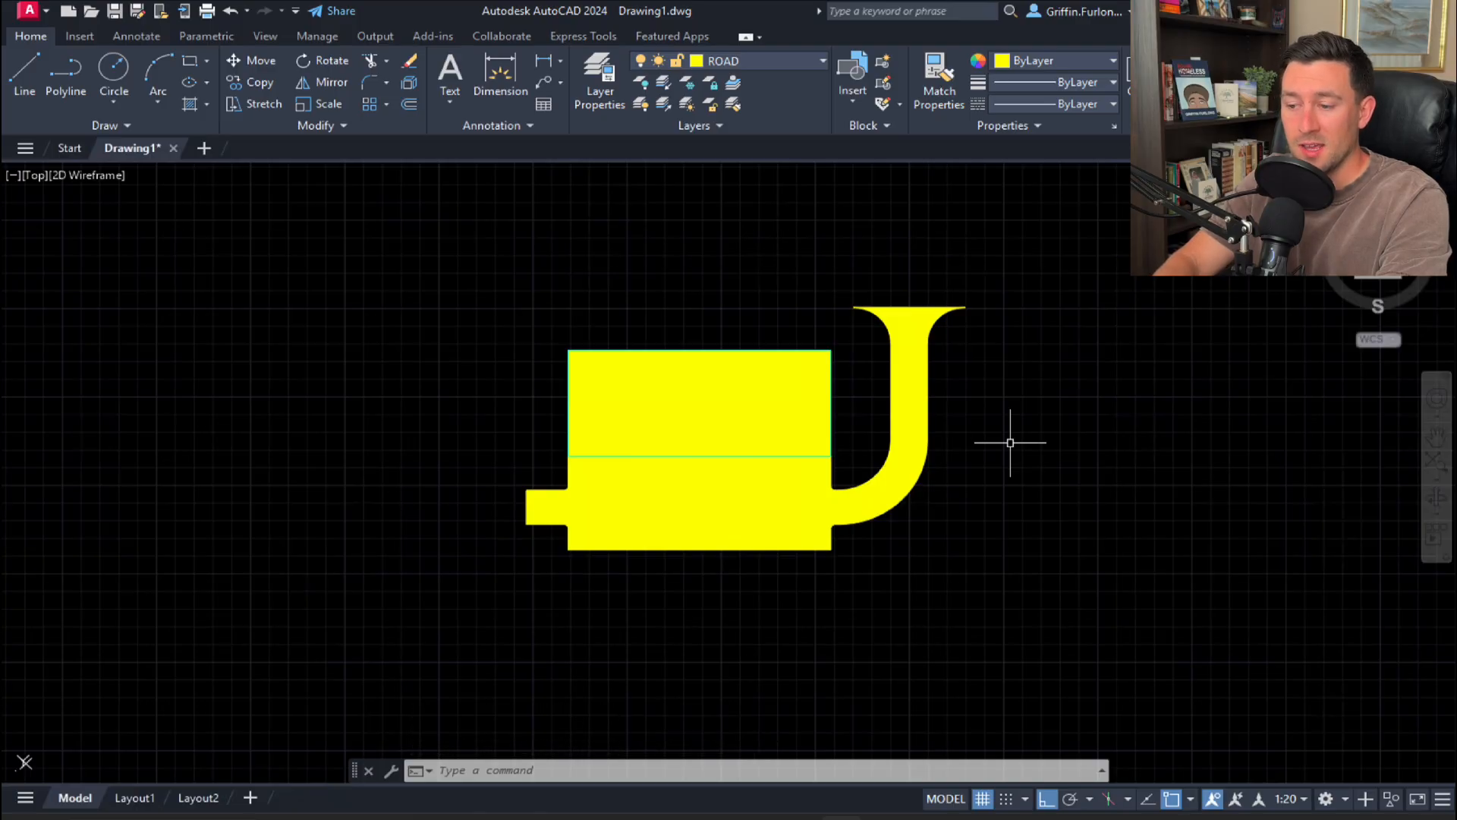
Step: Check the road and parking outline's area in its properties, then close them and clear the selection
left_click(927, 393)
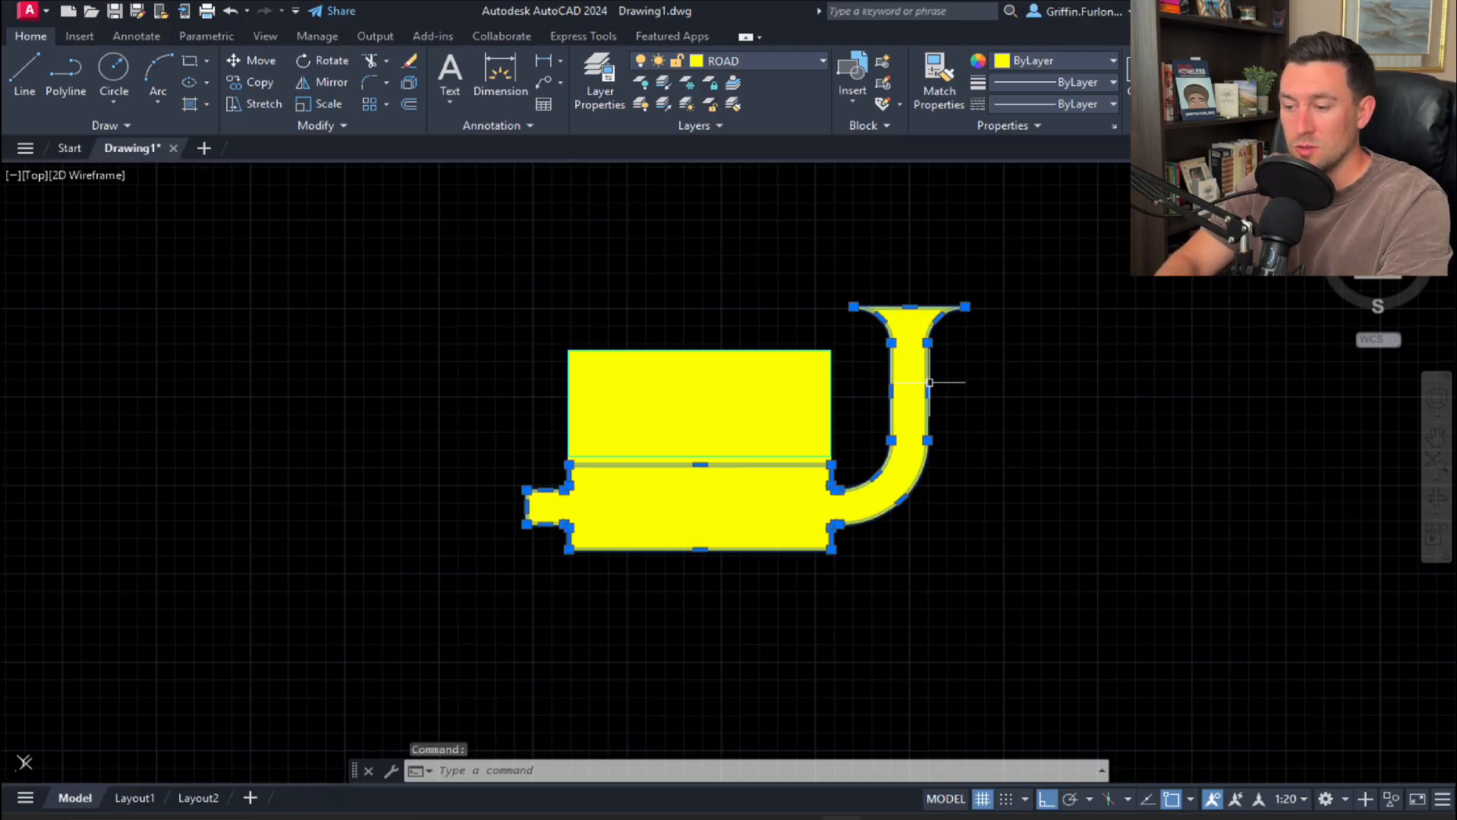
key("ctrl+1")
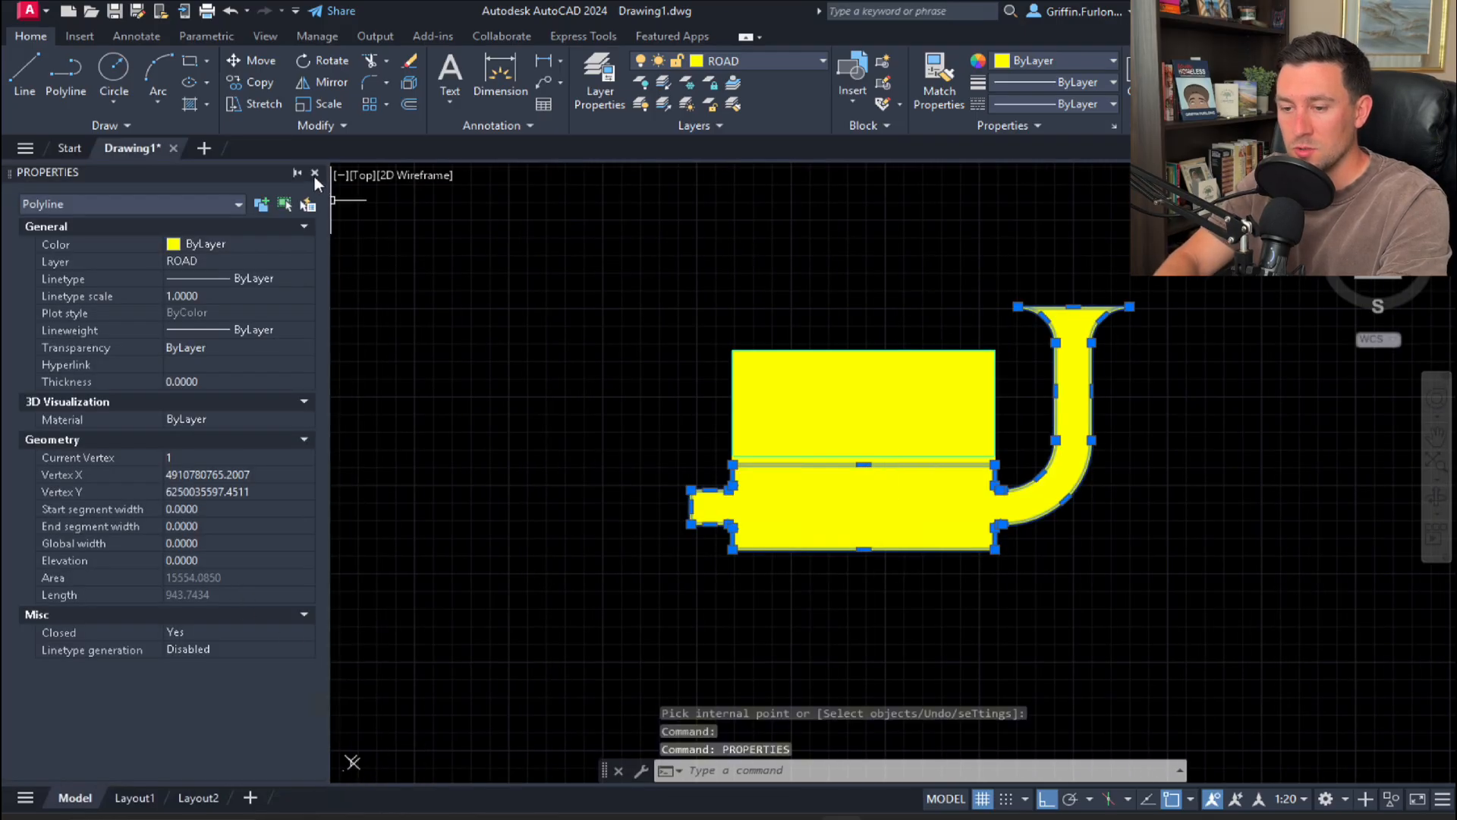
left_click(316, 175)
key("Escape")
Step: Read the area of the combined road and building hatch in its properties
left_click(692, 402)
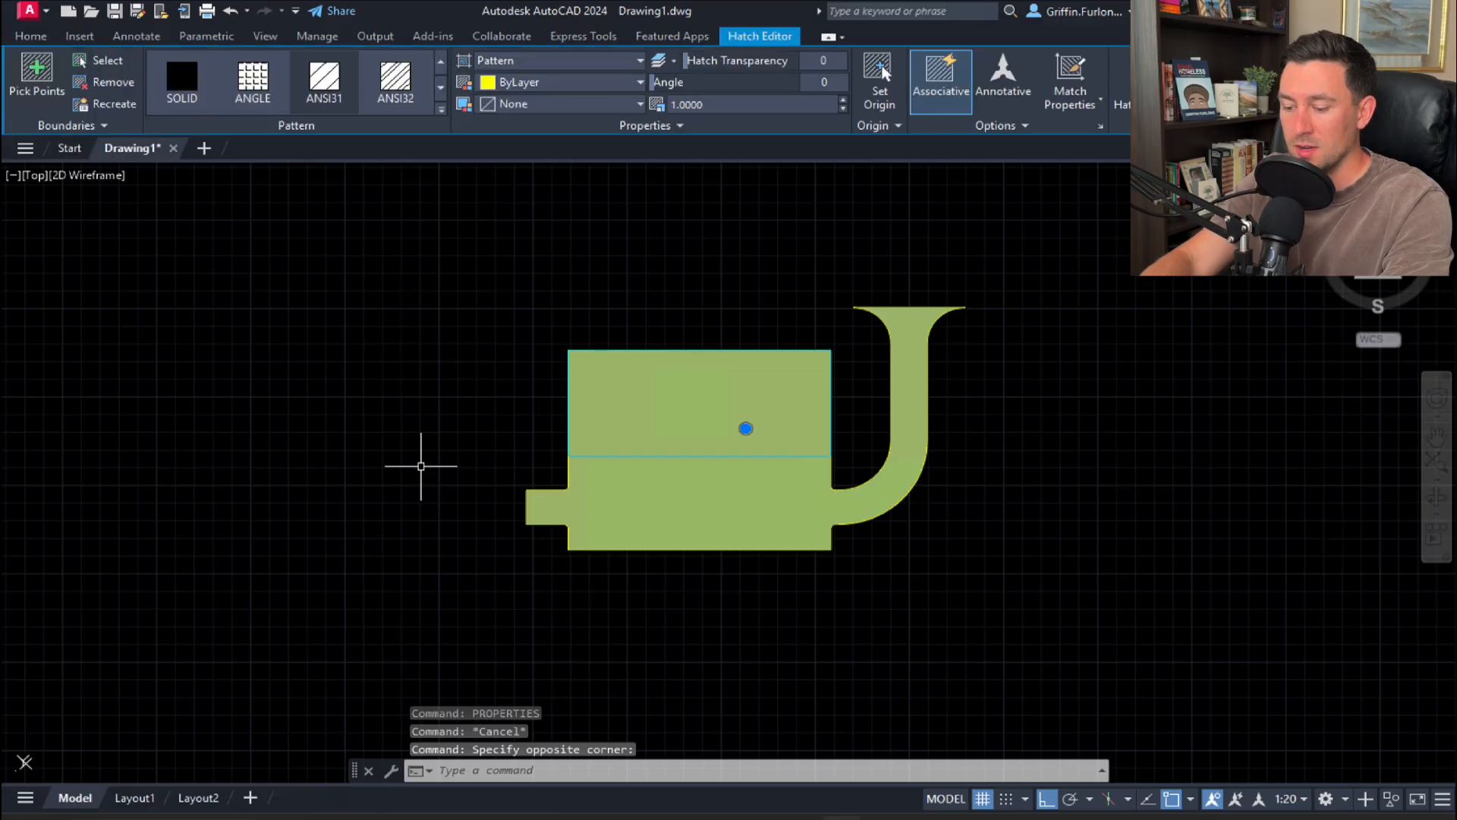
type("PROPERTIES")
key("Return")
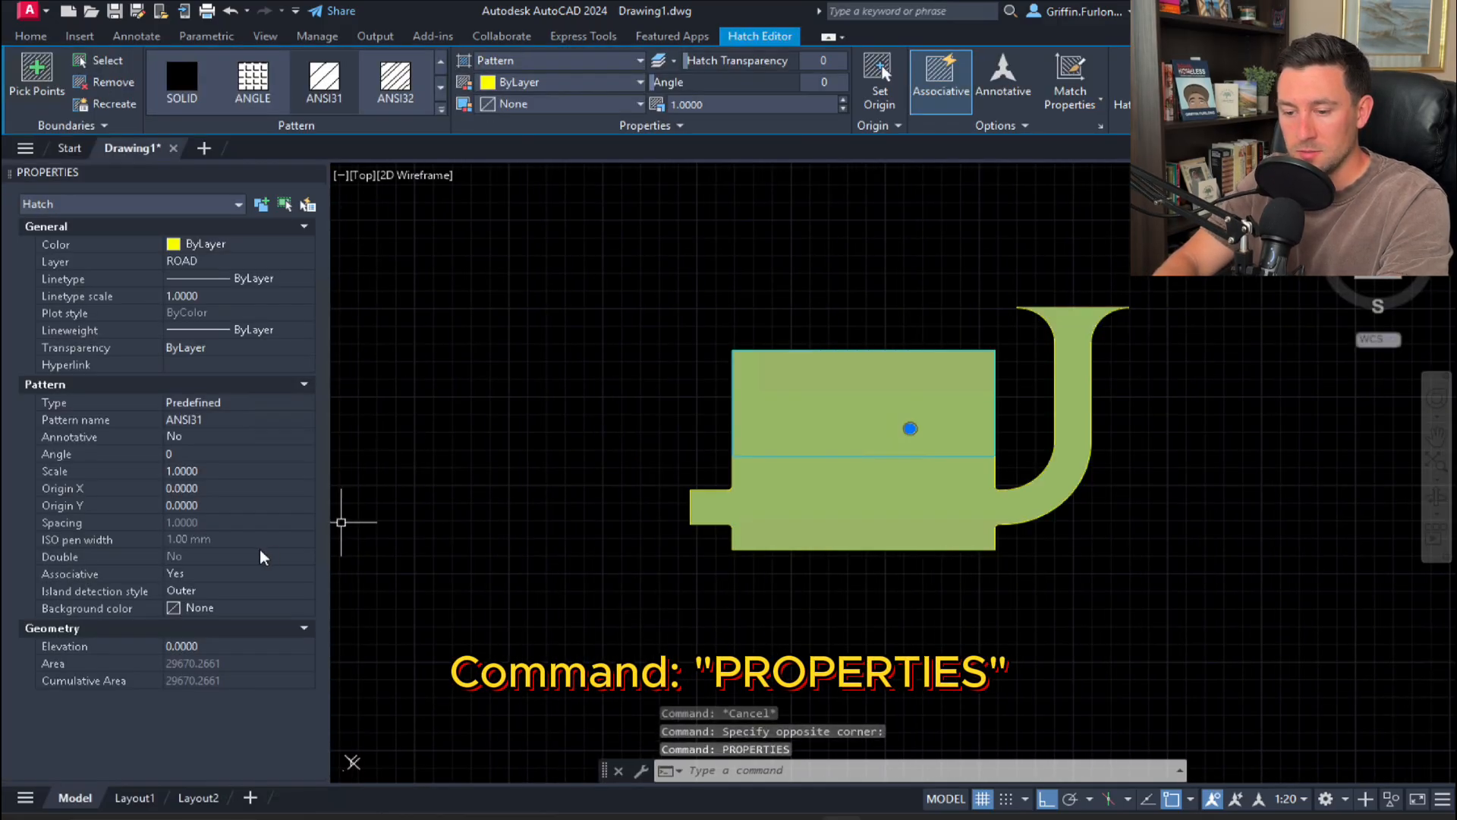
left_click(252, 668)
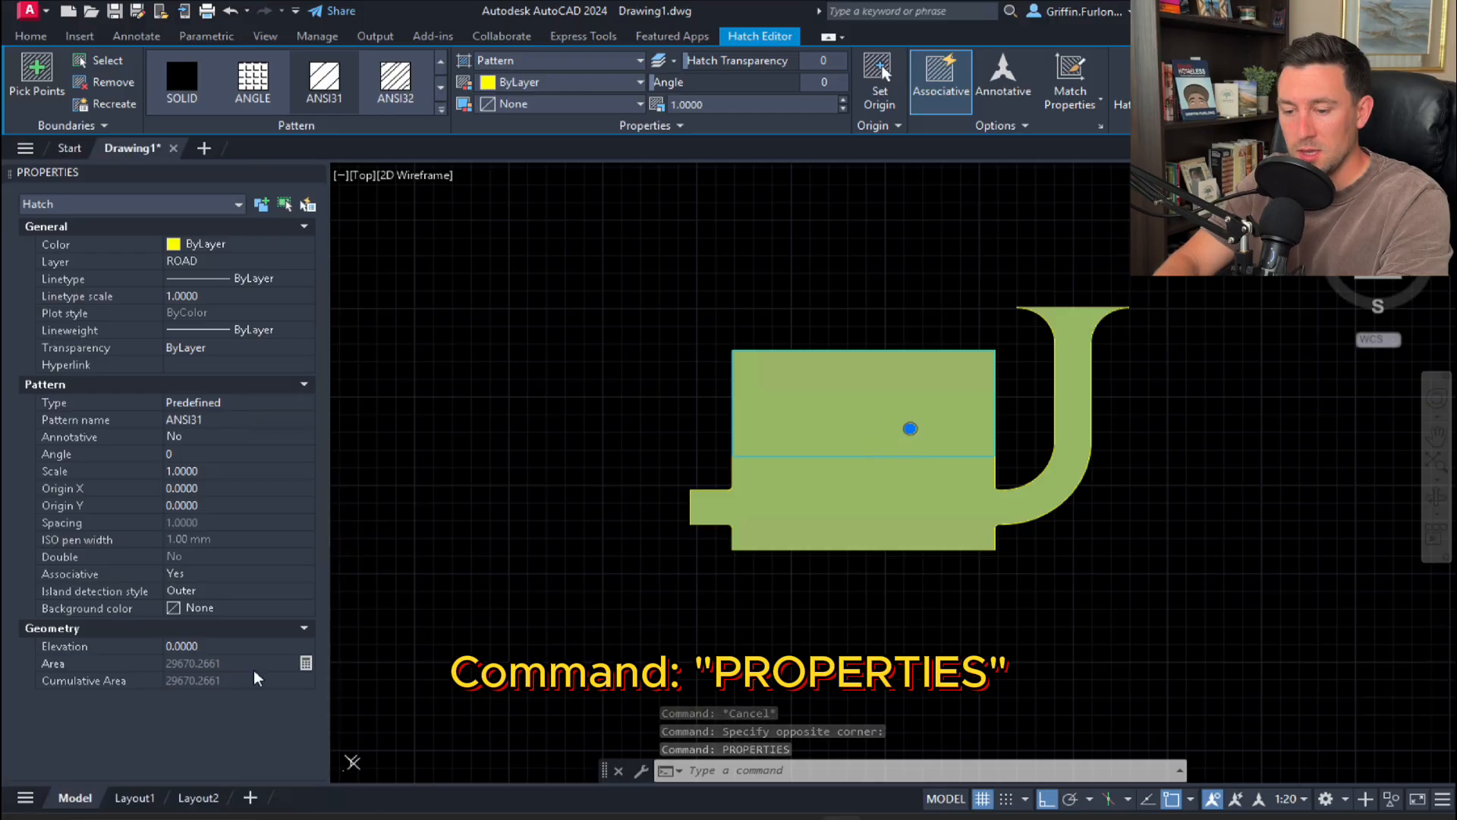
left_click(305, 665)
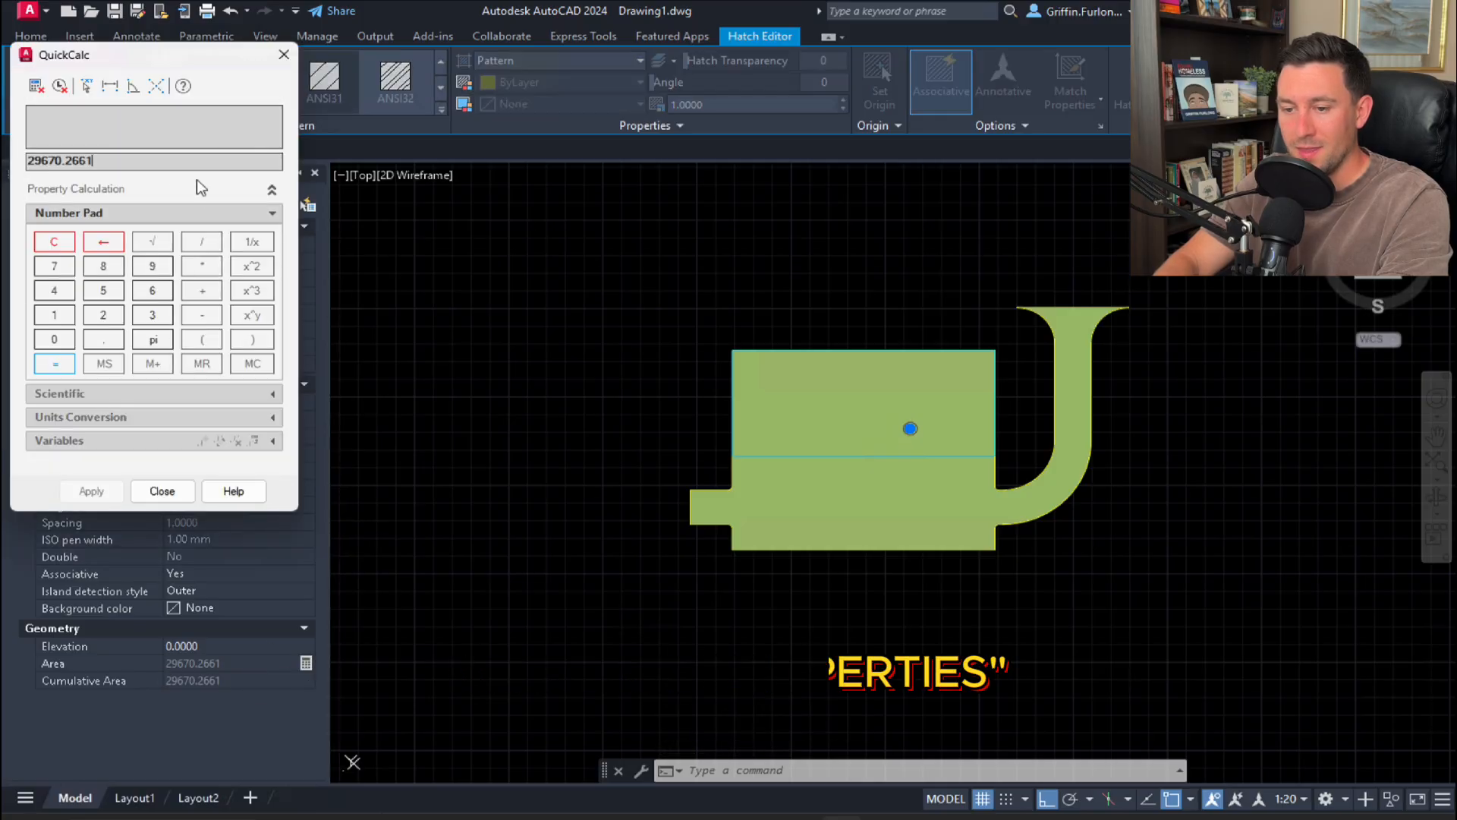
left_click(111, 163)
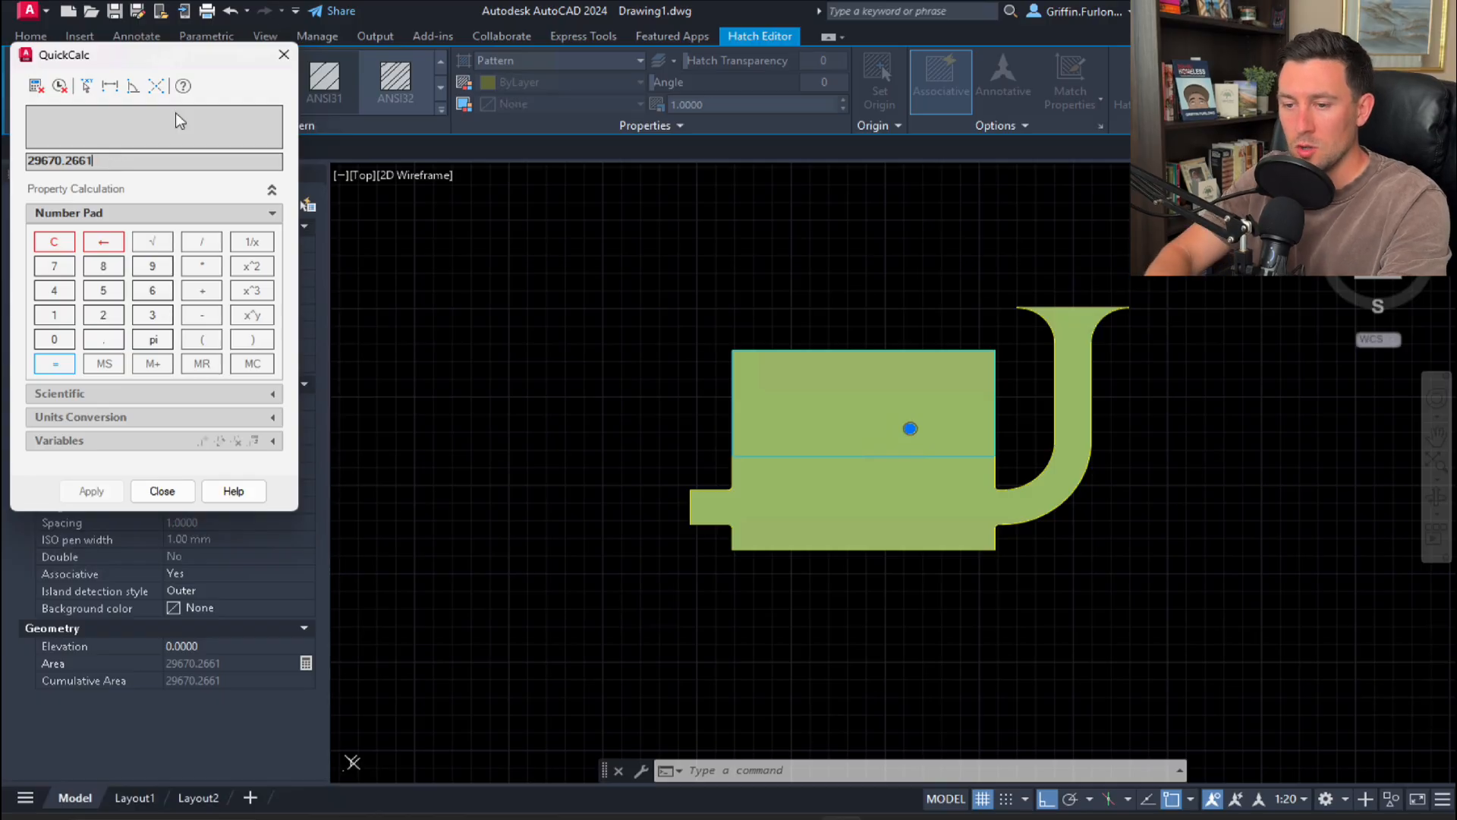
left_click(283, 55)
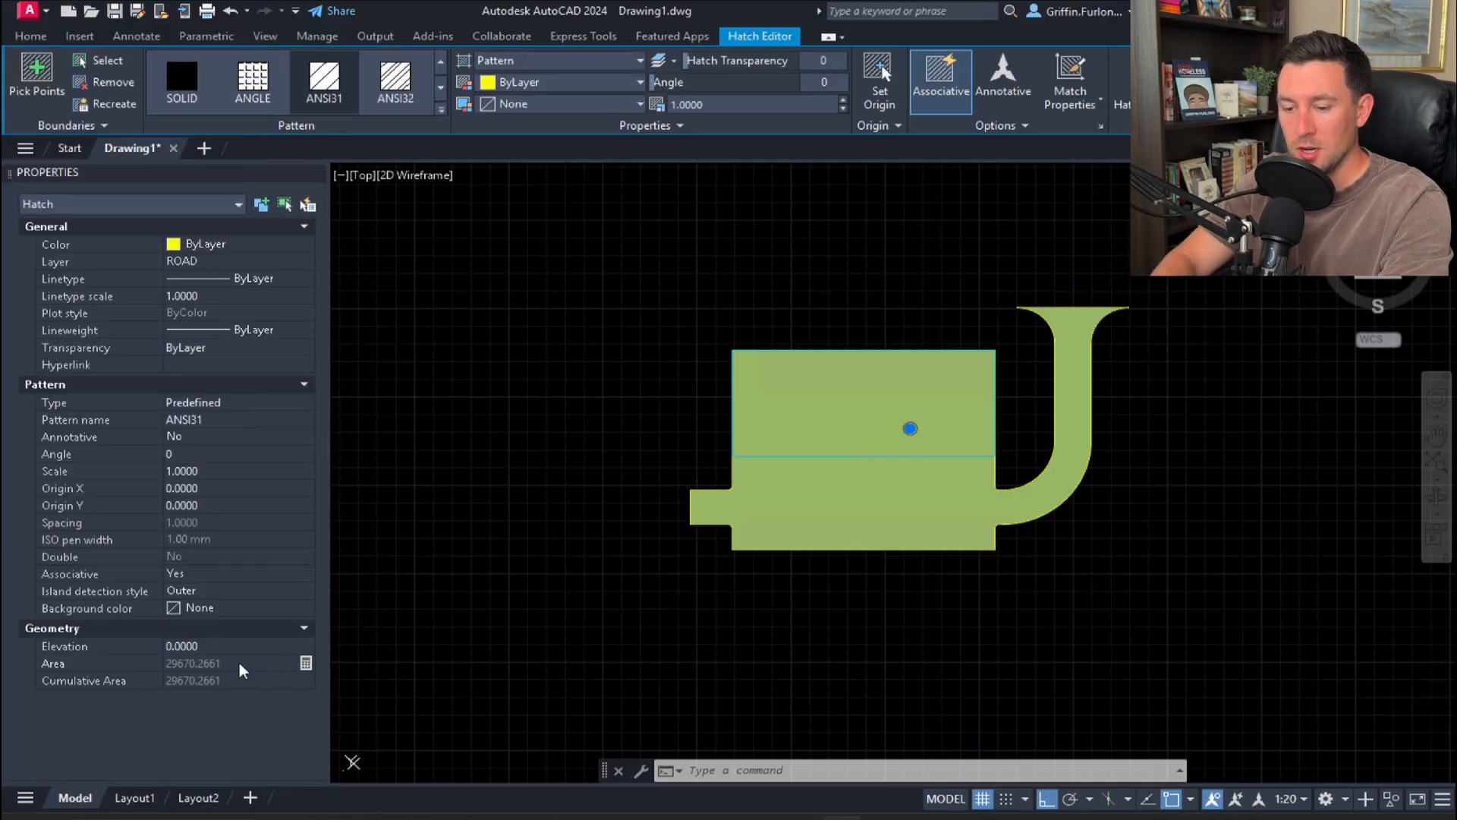
Step: Convert the hatch area to acres by dividing it by 43560 in QuickCalc, then clear the entry and close the calculator
left_click(306, 664)
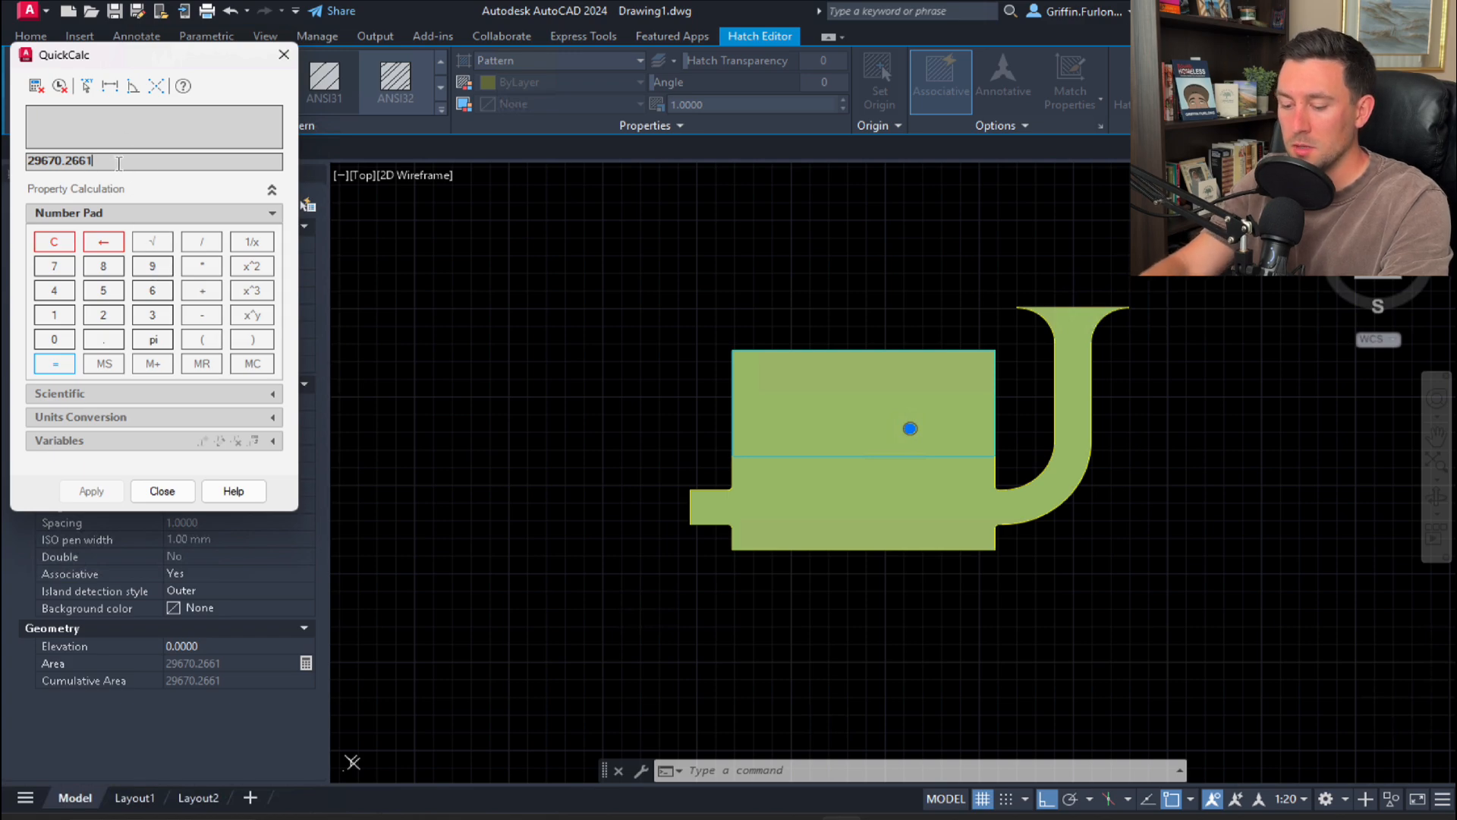
type("/43560")
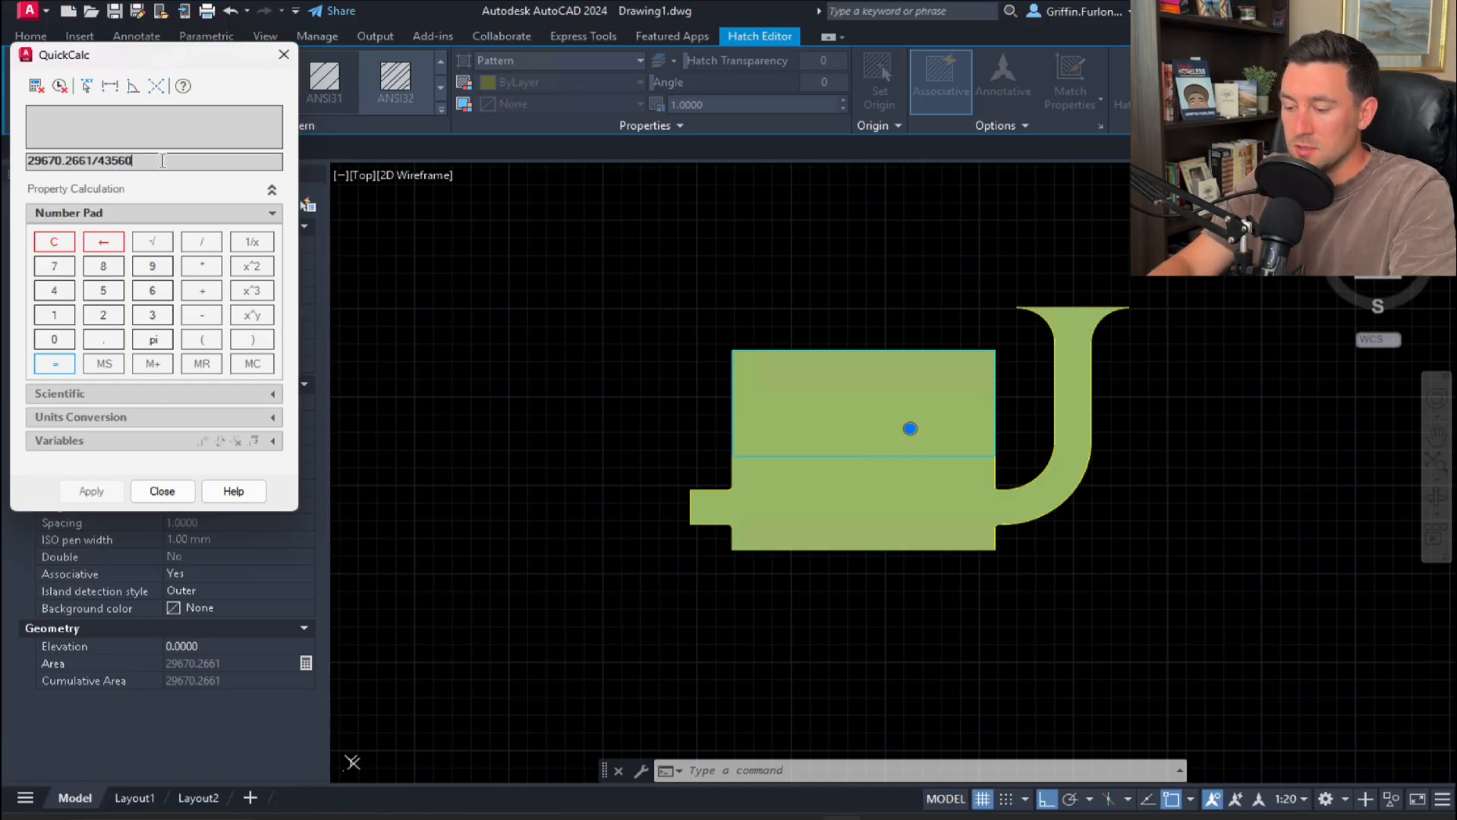
key("Return")
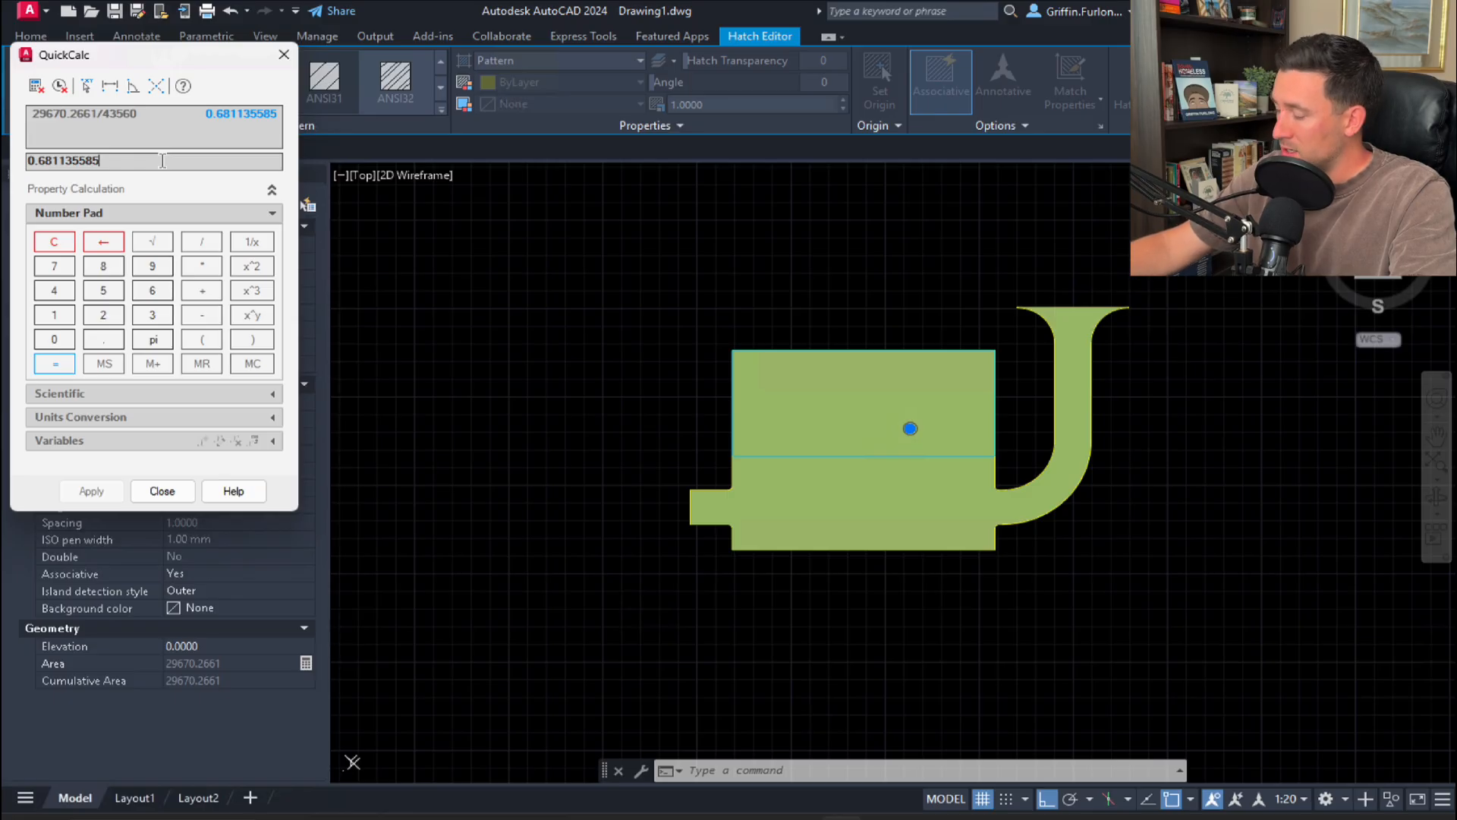
key("BackSpace")
key("BackSpace")
key("BackSpace")
key("BackSpace")
key("BackSpace")
key("BackSpace")
key("BackSpace")
key("BackSpace")
key("BackSpace")
key("BackSpace")
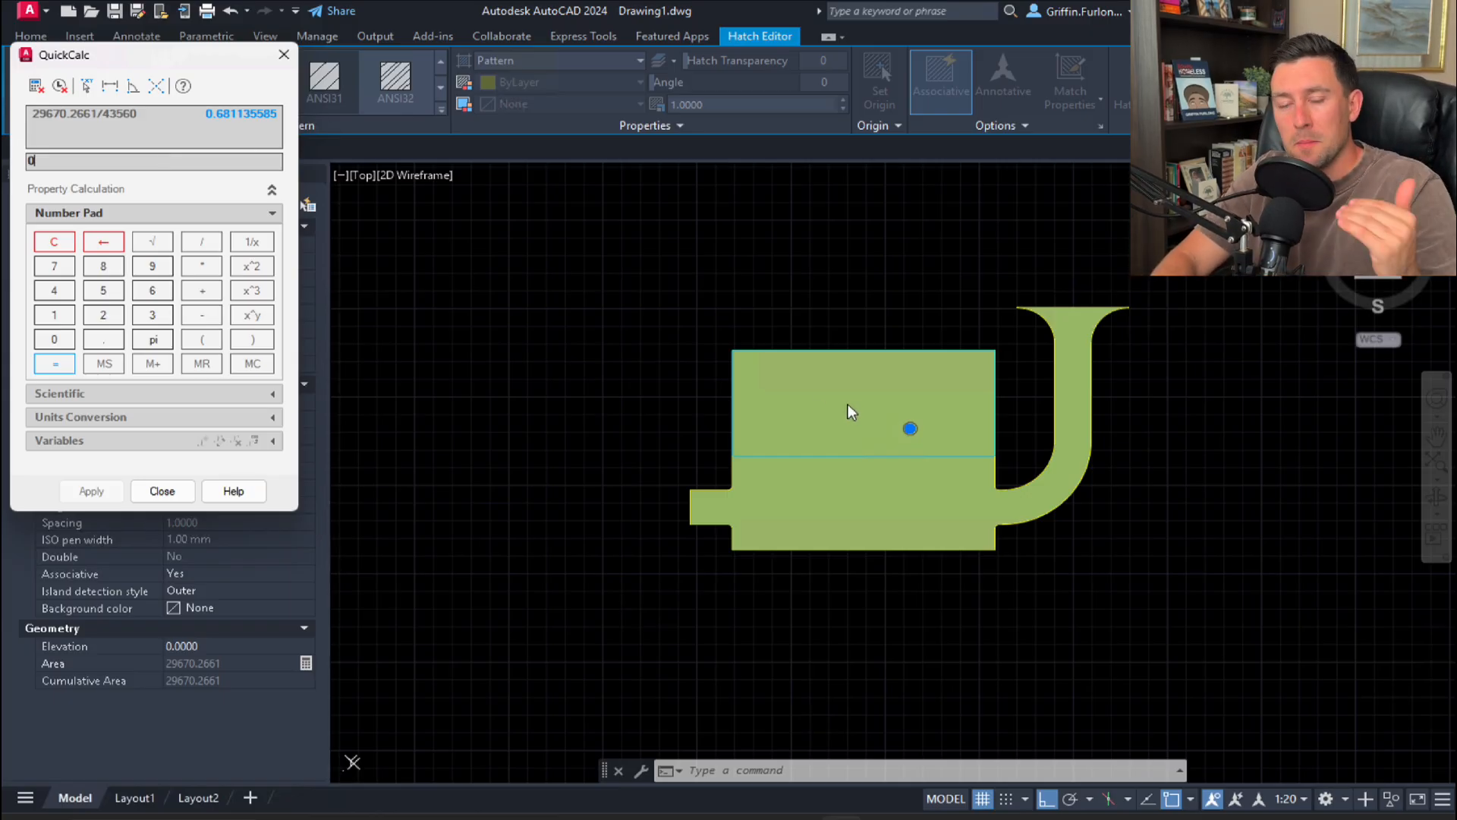
left_click(284, 55)
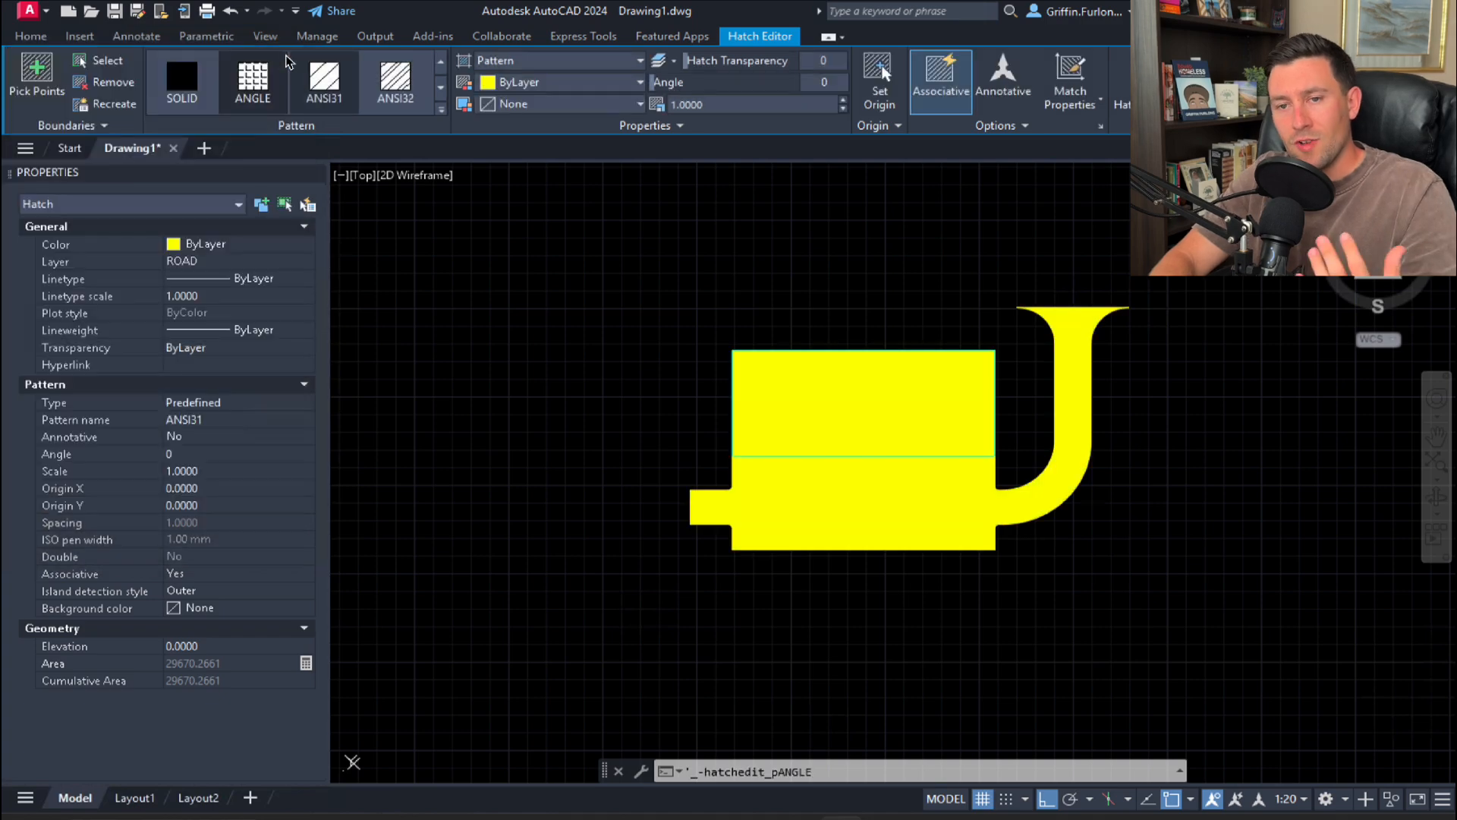
Step: Clear the hatch selection and undo the impervious area hatch and the layer isolation
key("Escape")
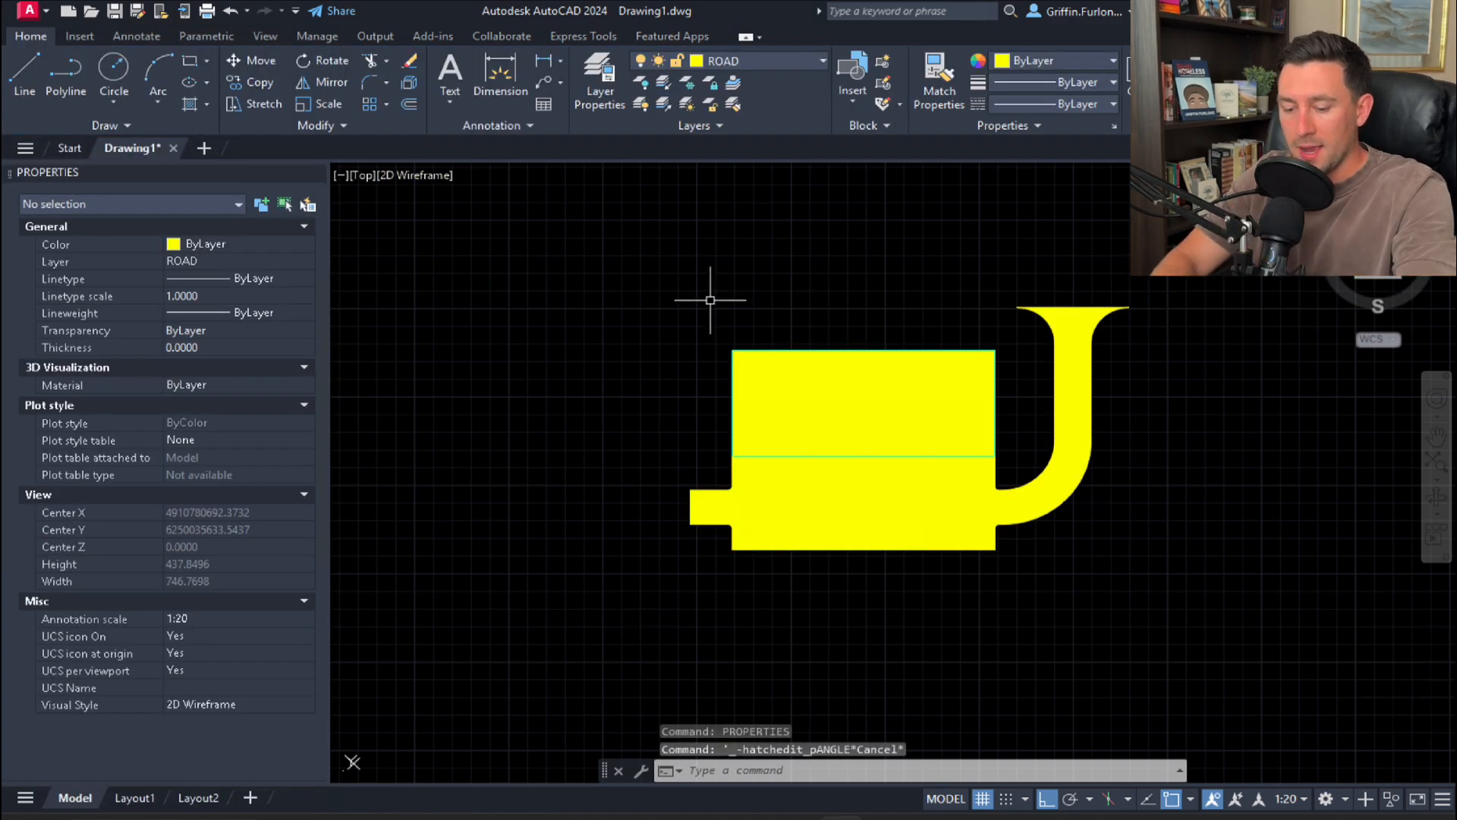
key("ctrl+z")
key("ctrl+z")
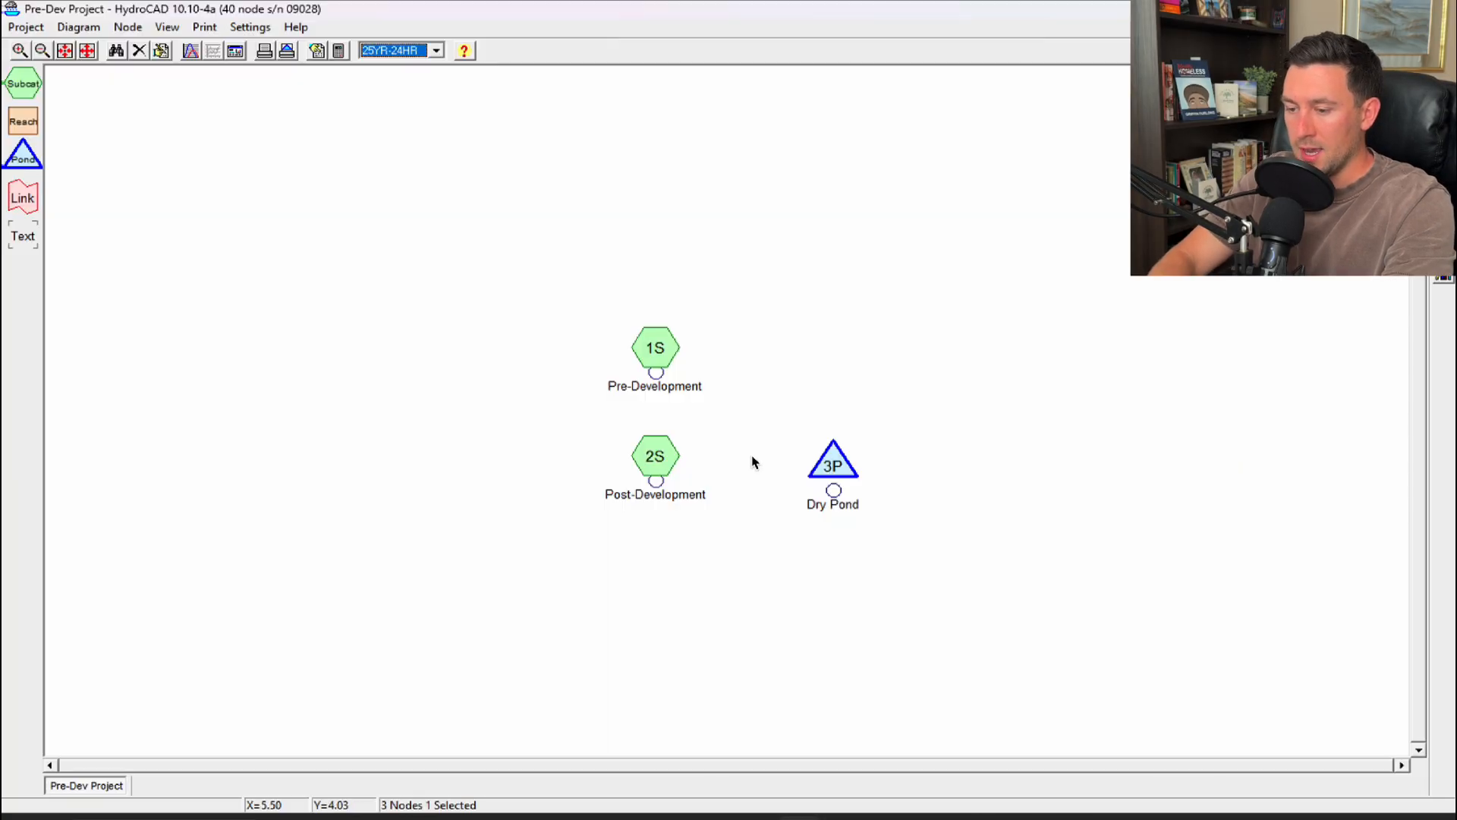
Step: Switch to HydroCAD and add a second area line of 0.681 acres with CN 98 to the Post-Development subcatchment
right_click(655, 470)
left_click(687, 468)
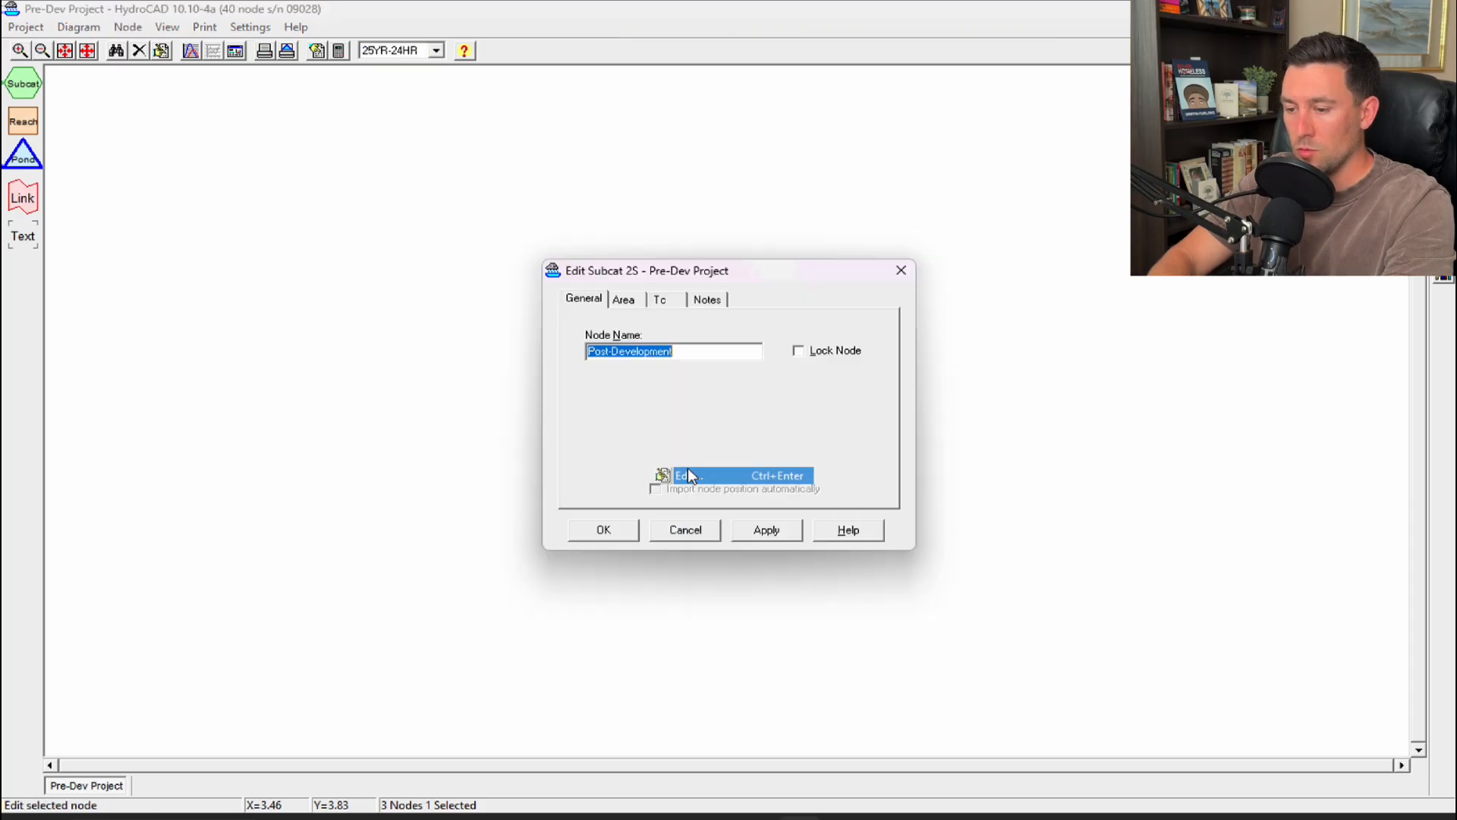
left_click(623, 299)
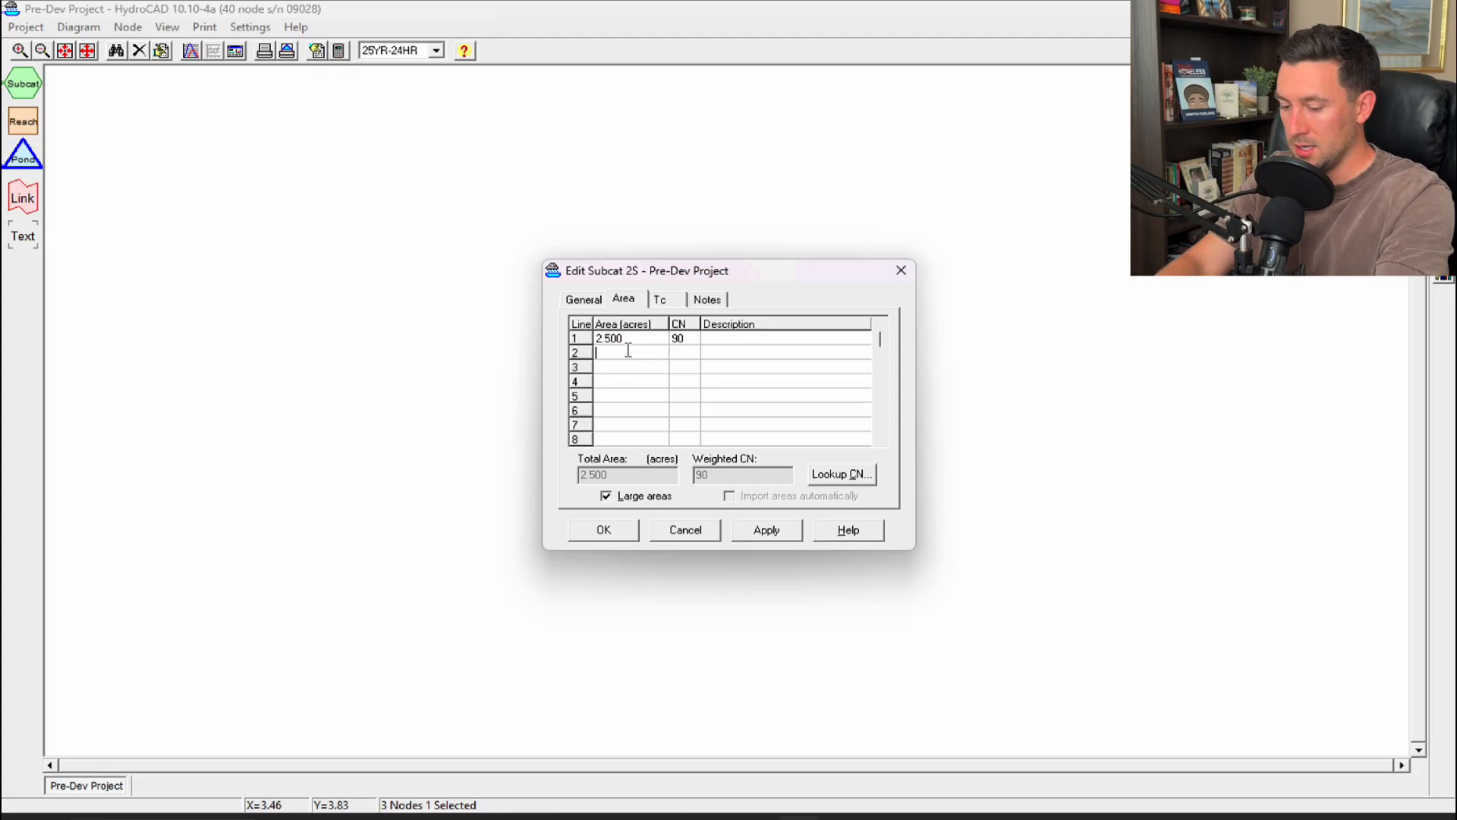
type("0.681")
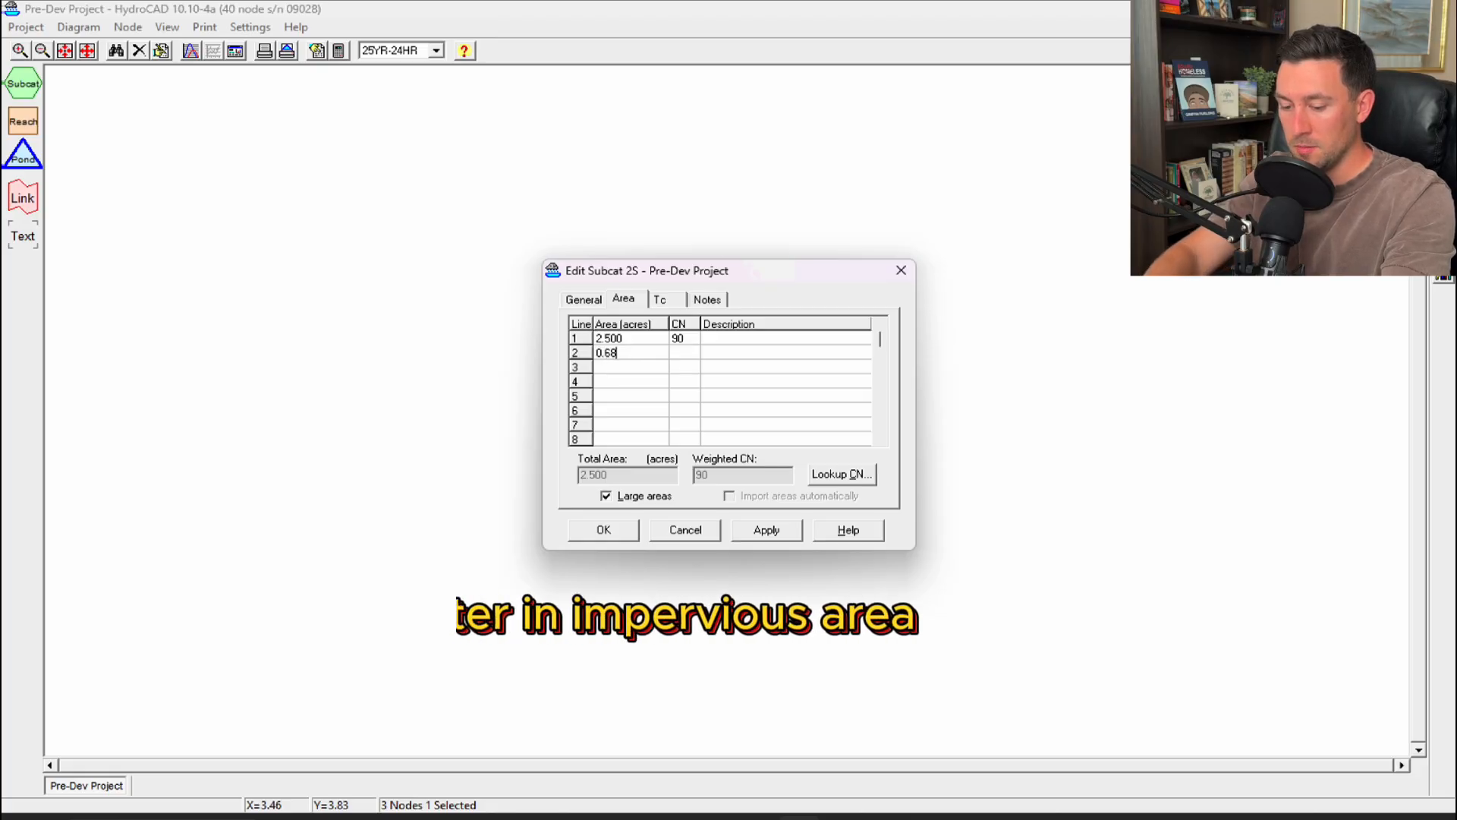
left_click(684, 356)
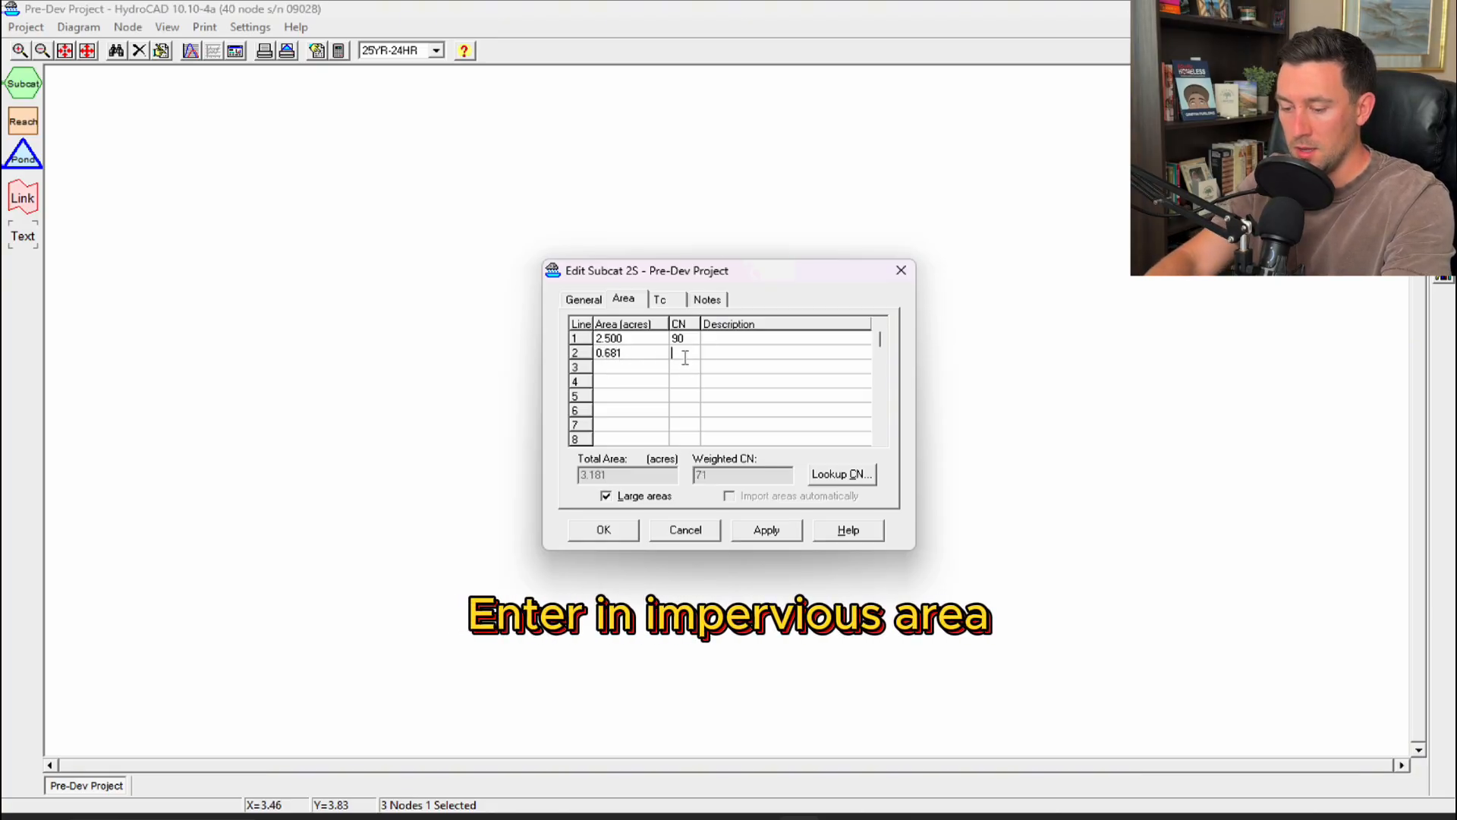
type("98")
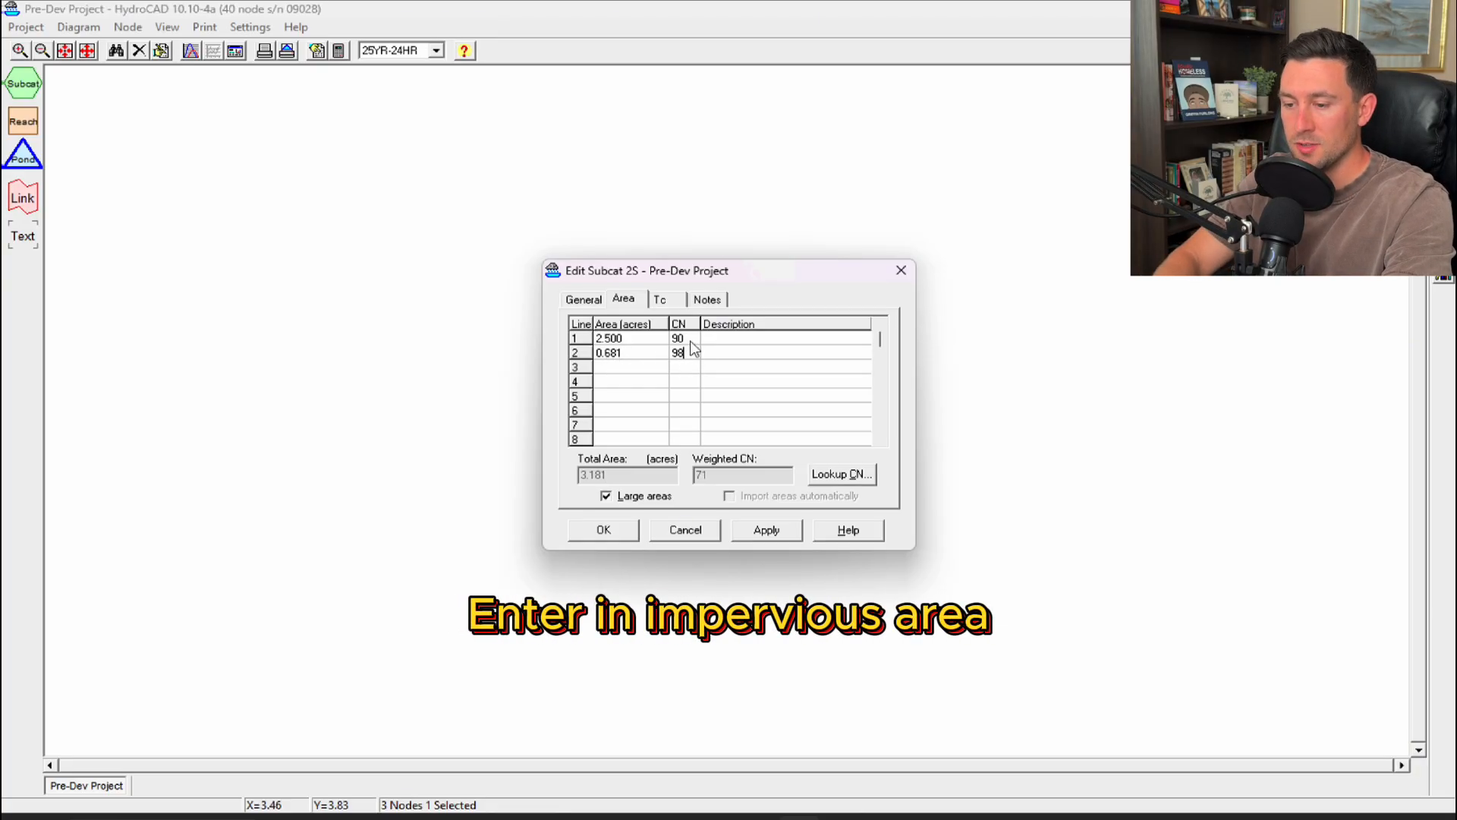
Step: Set the first area line's CN to 70 and its area to 1.819 acres, calculated by subtracting the impervious area from 2.5
left_click(687, 341)
type("70")
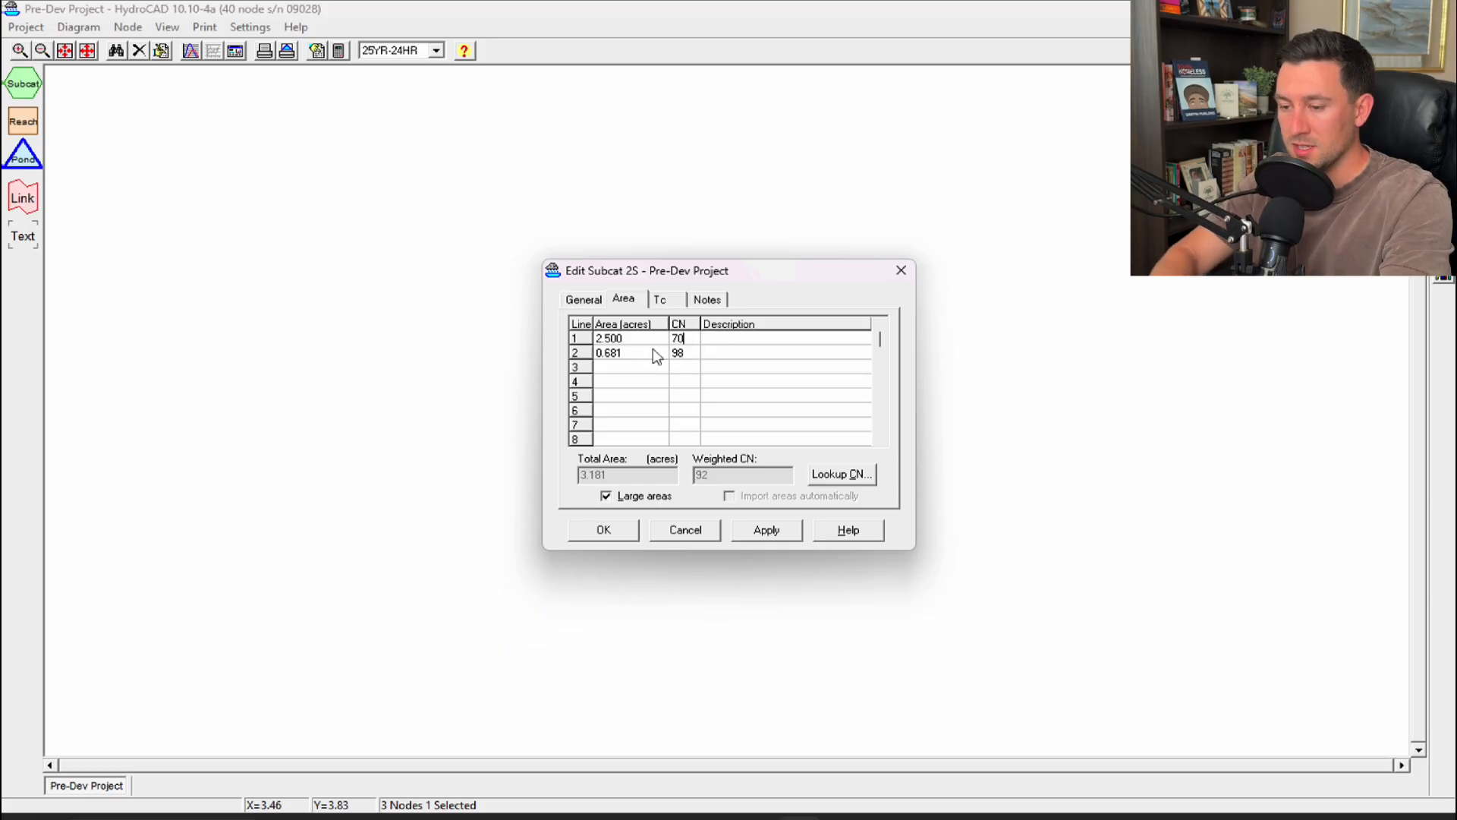
left_click(639, 338)
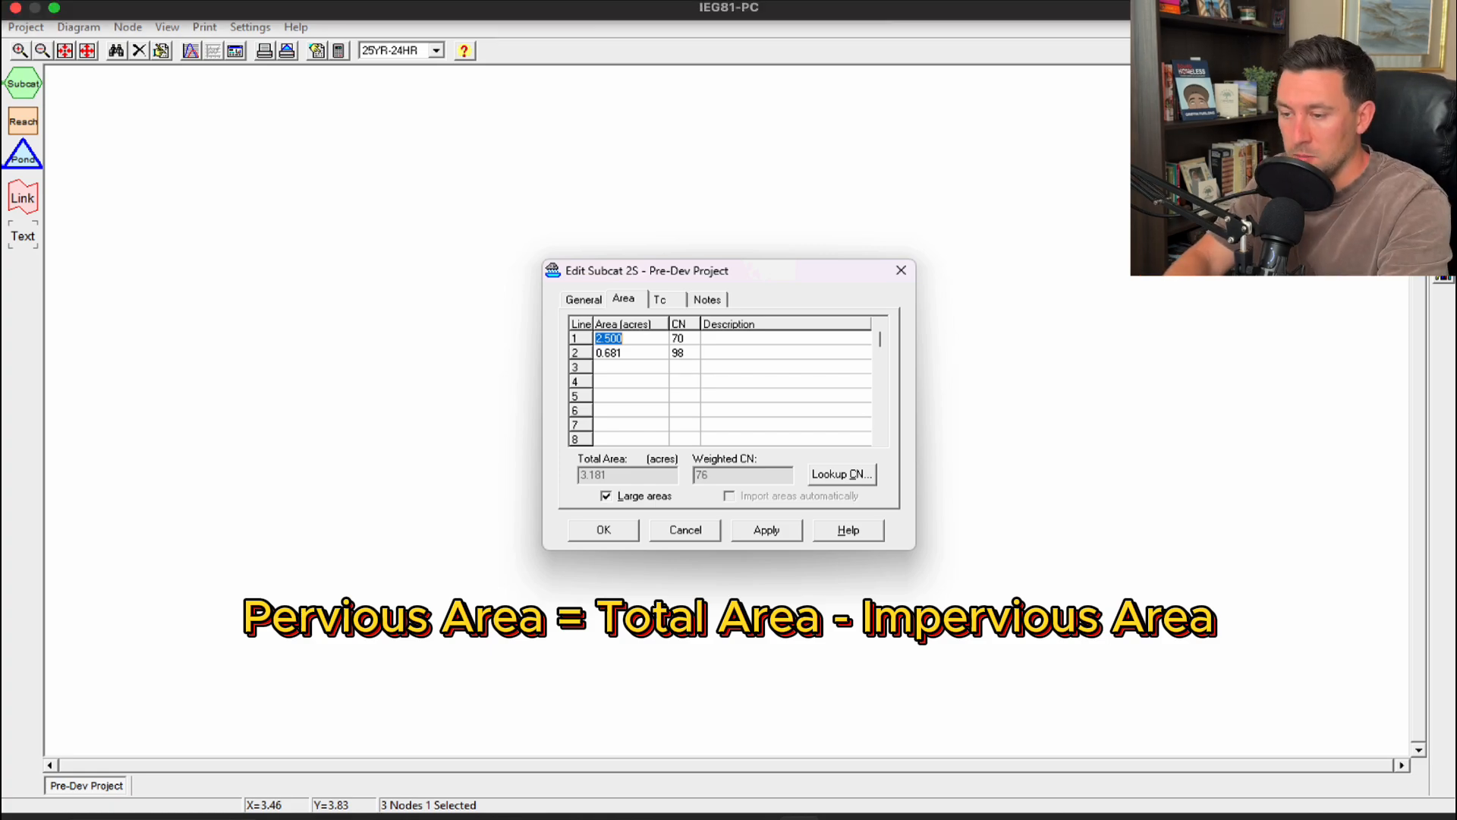
key("super+space")
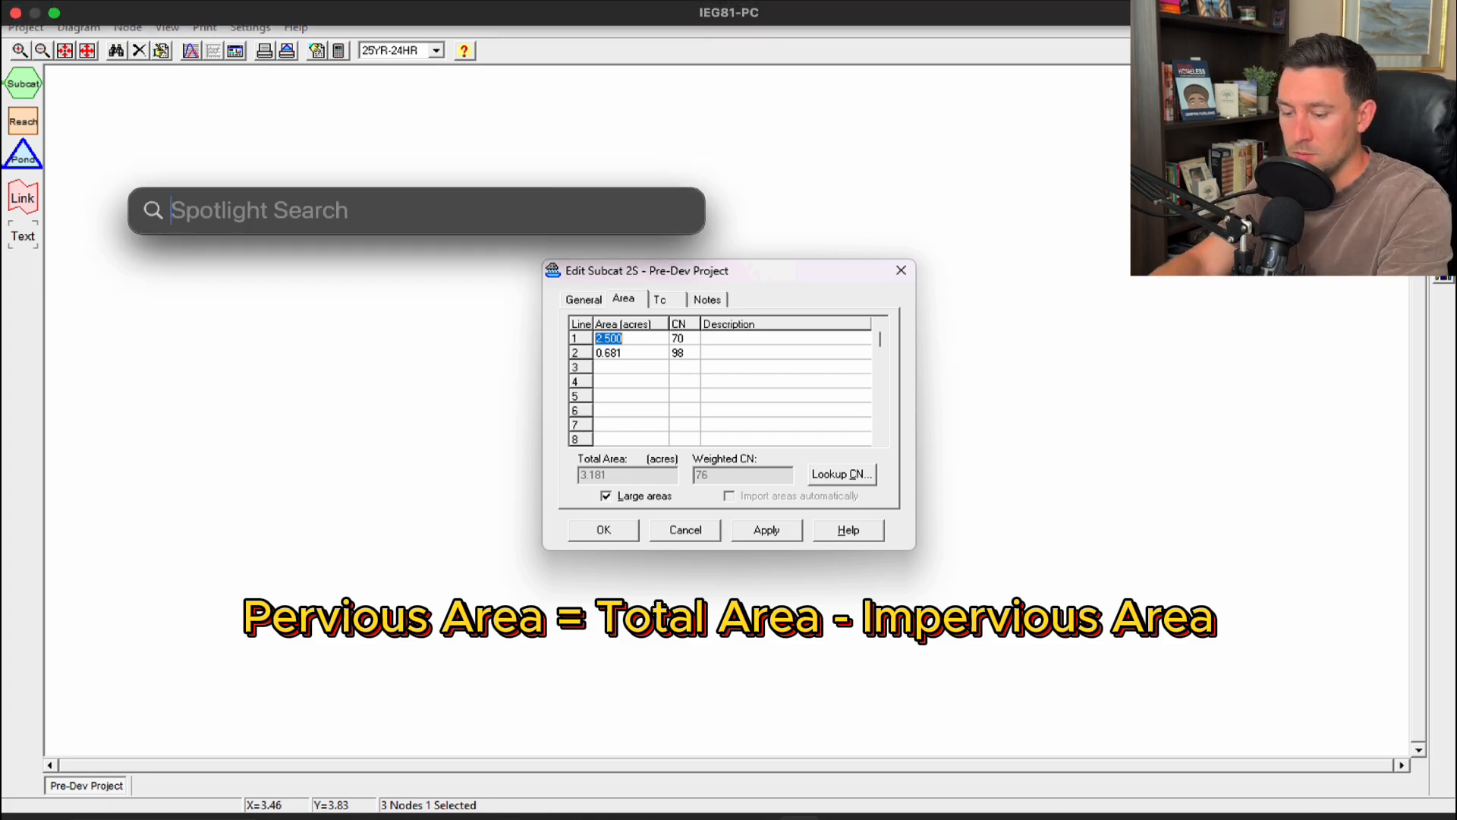
type("2.5-")
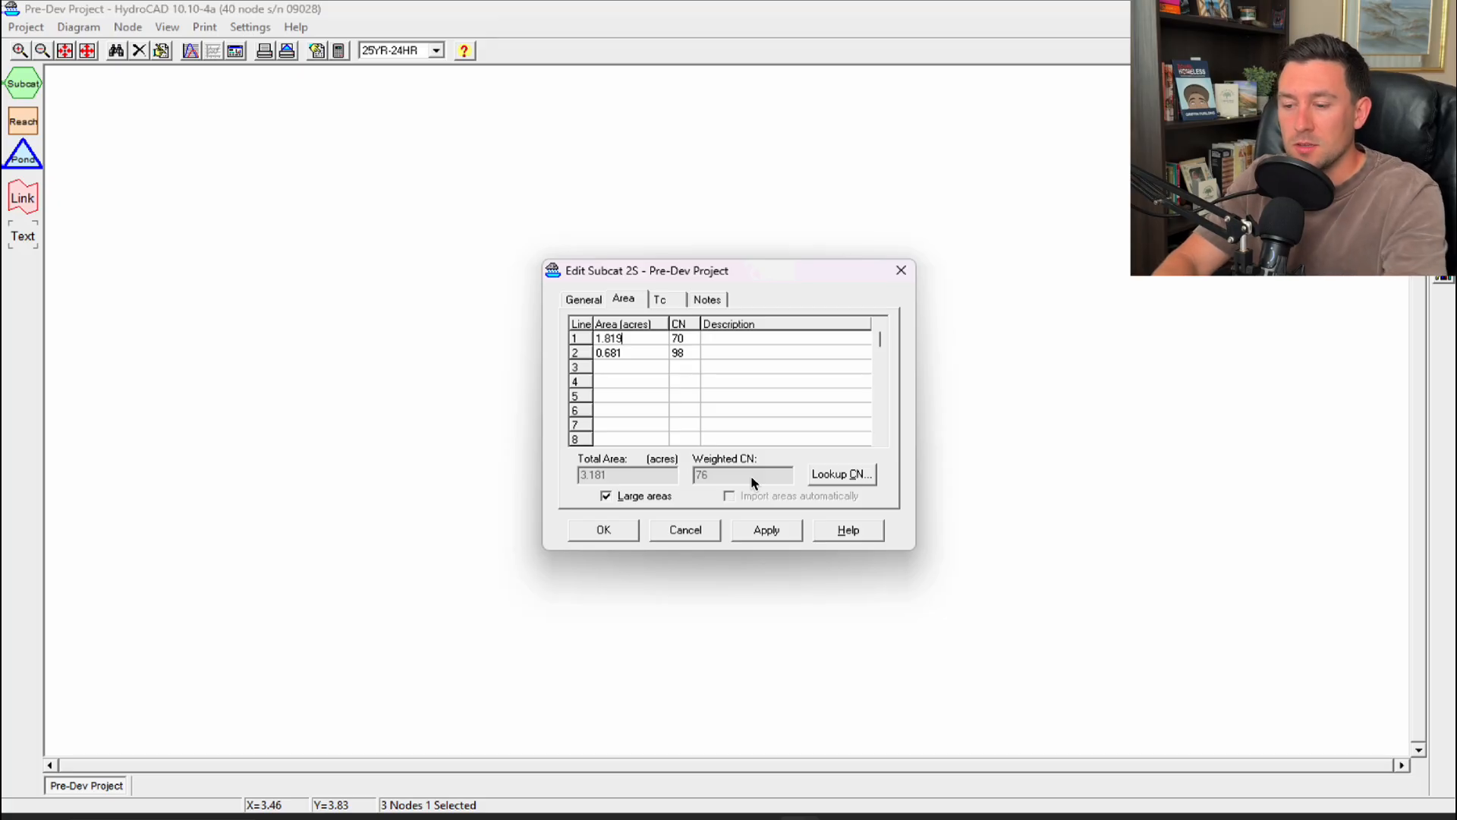
Step: Give the Post-Development subcatchment a direct-entry time of concentration of 10 minutes
left_click(652, 299)
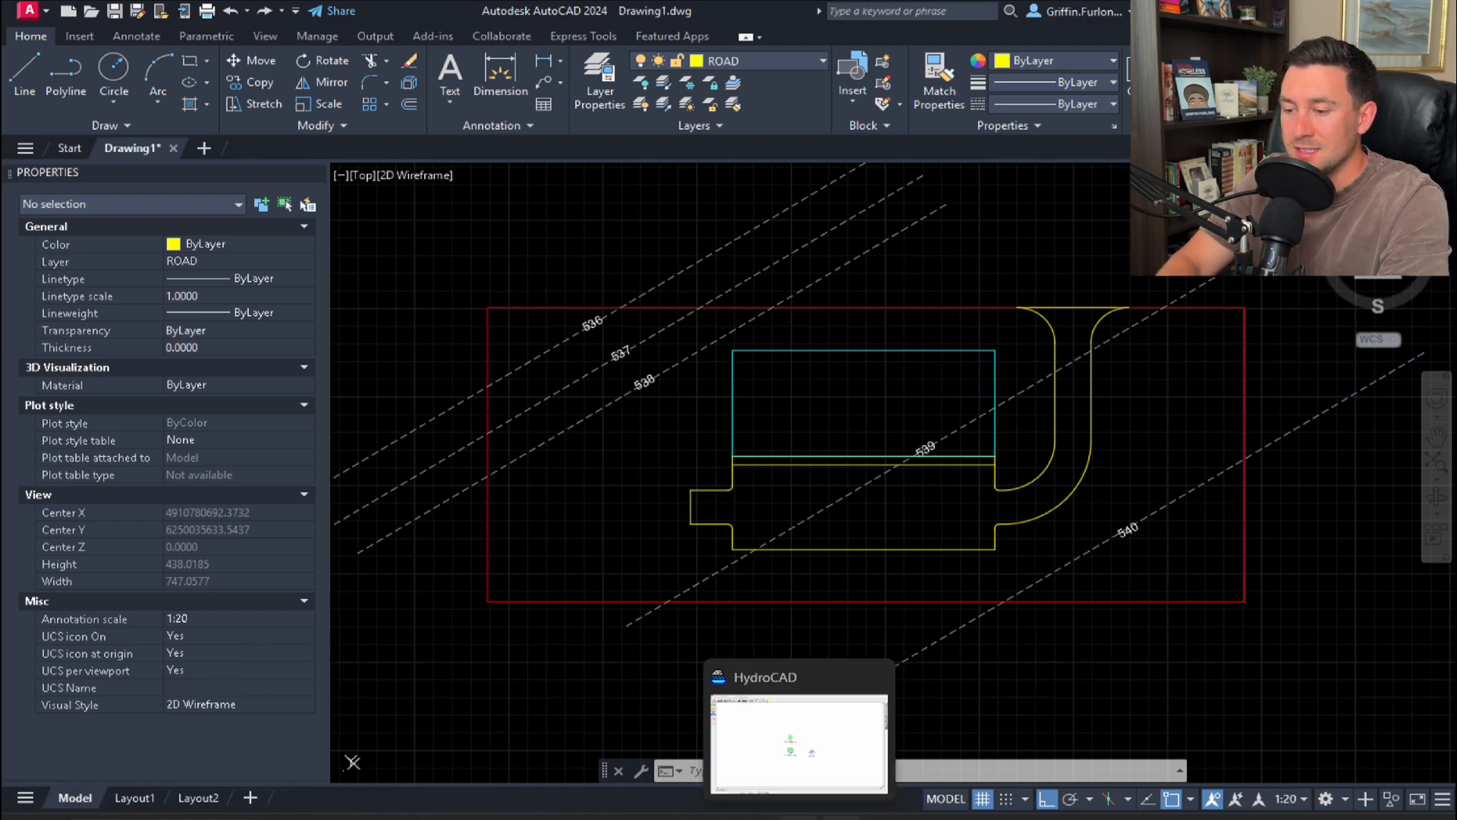
left_click(797, 816)
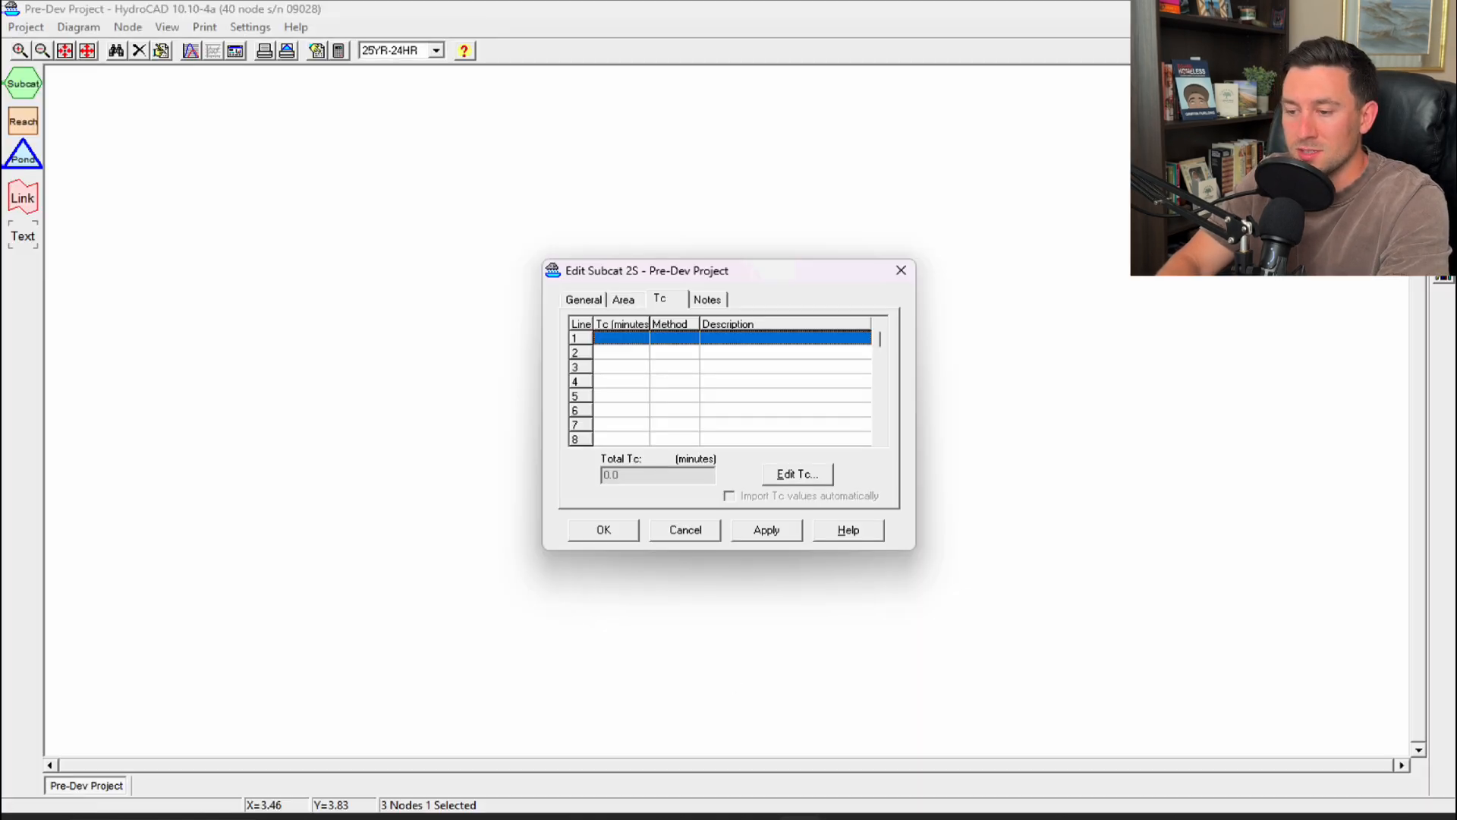
double_click(628, 344)
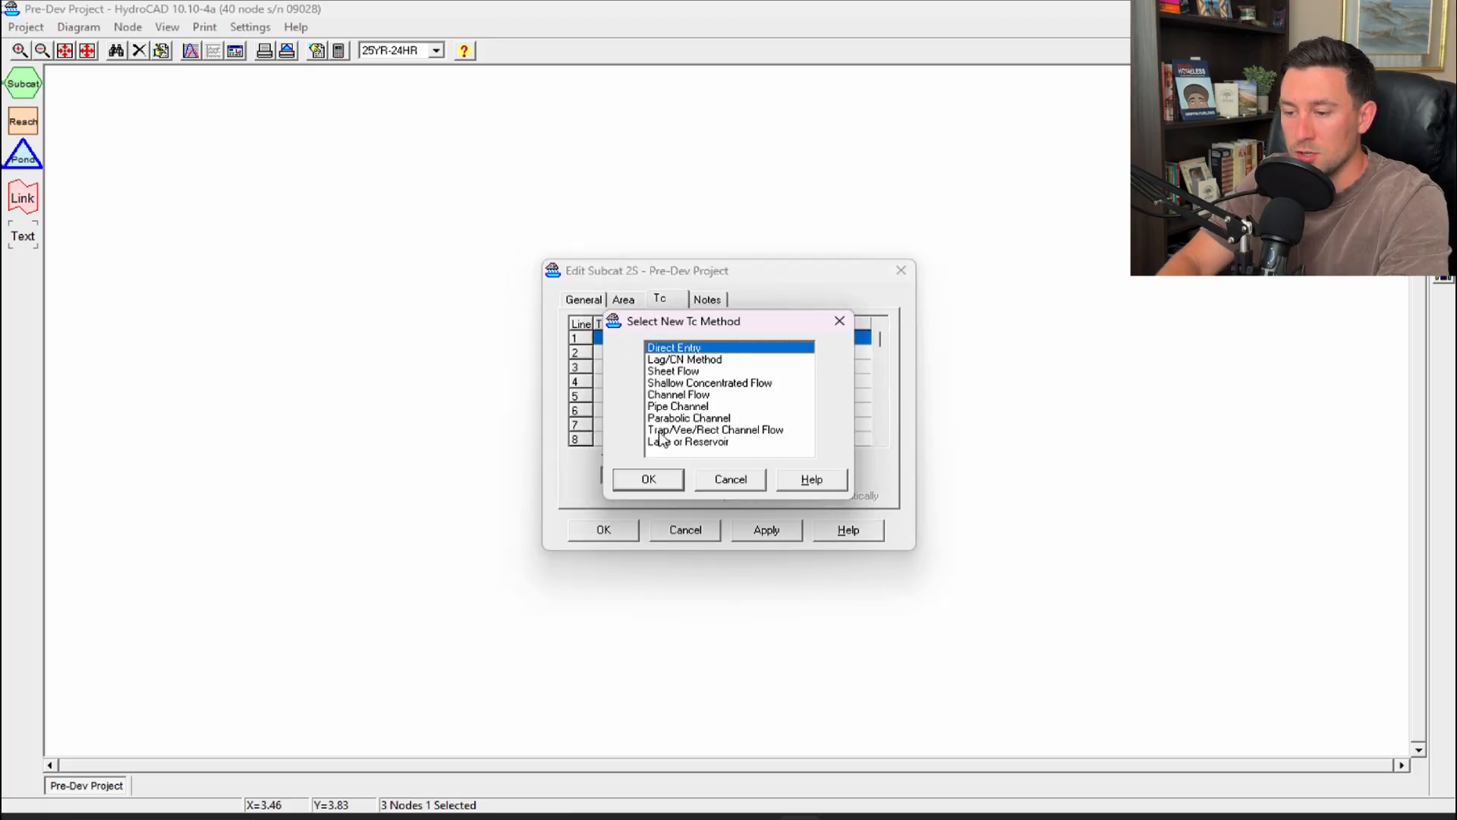
left_click(648, 479)
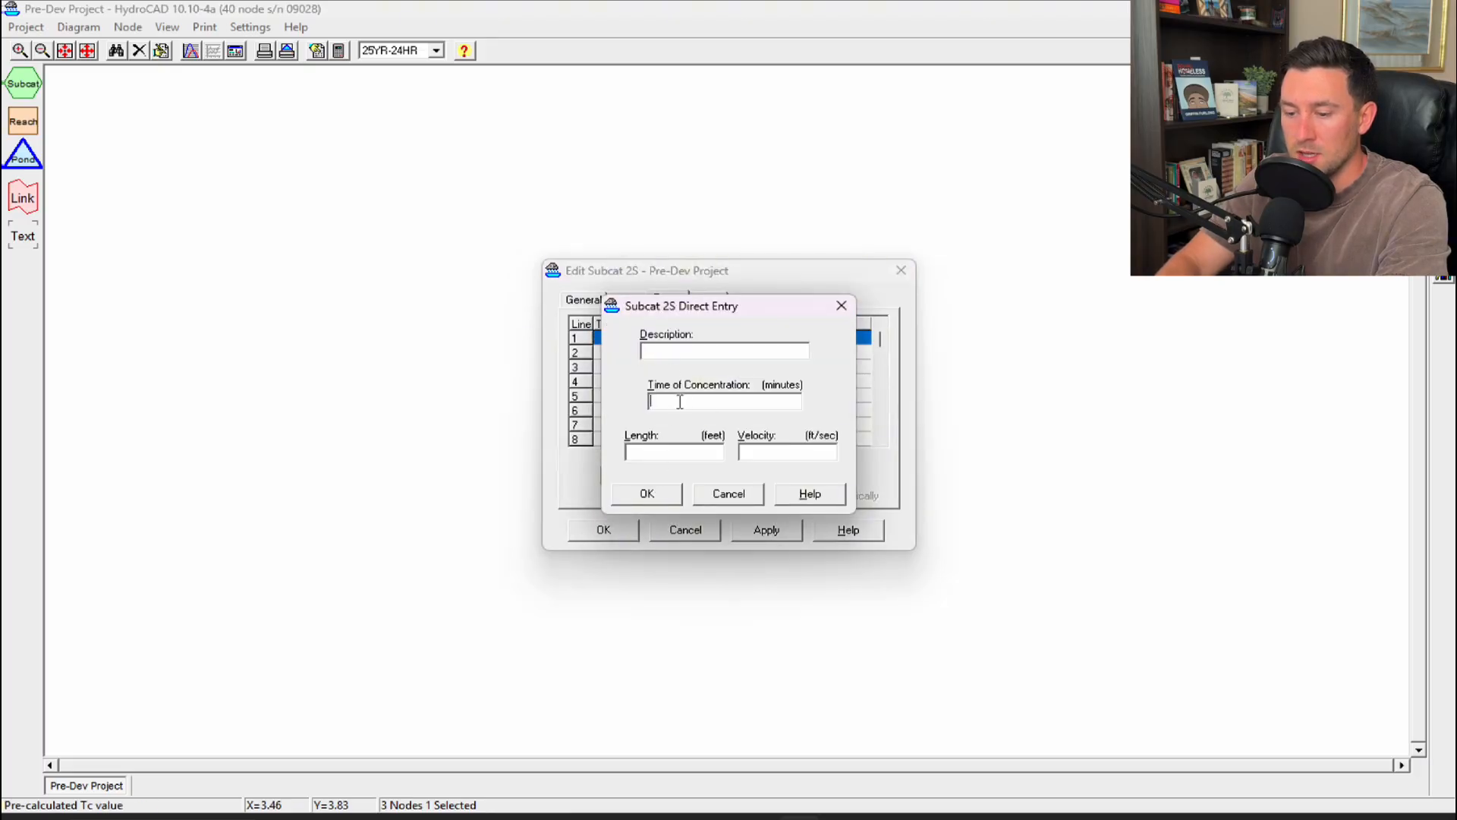
type("10")
key("Return")
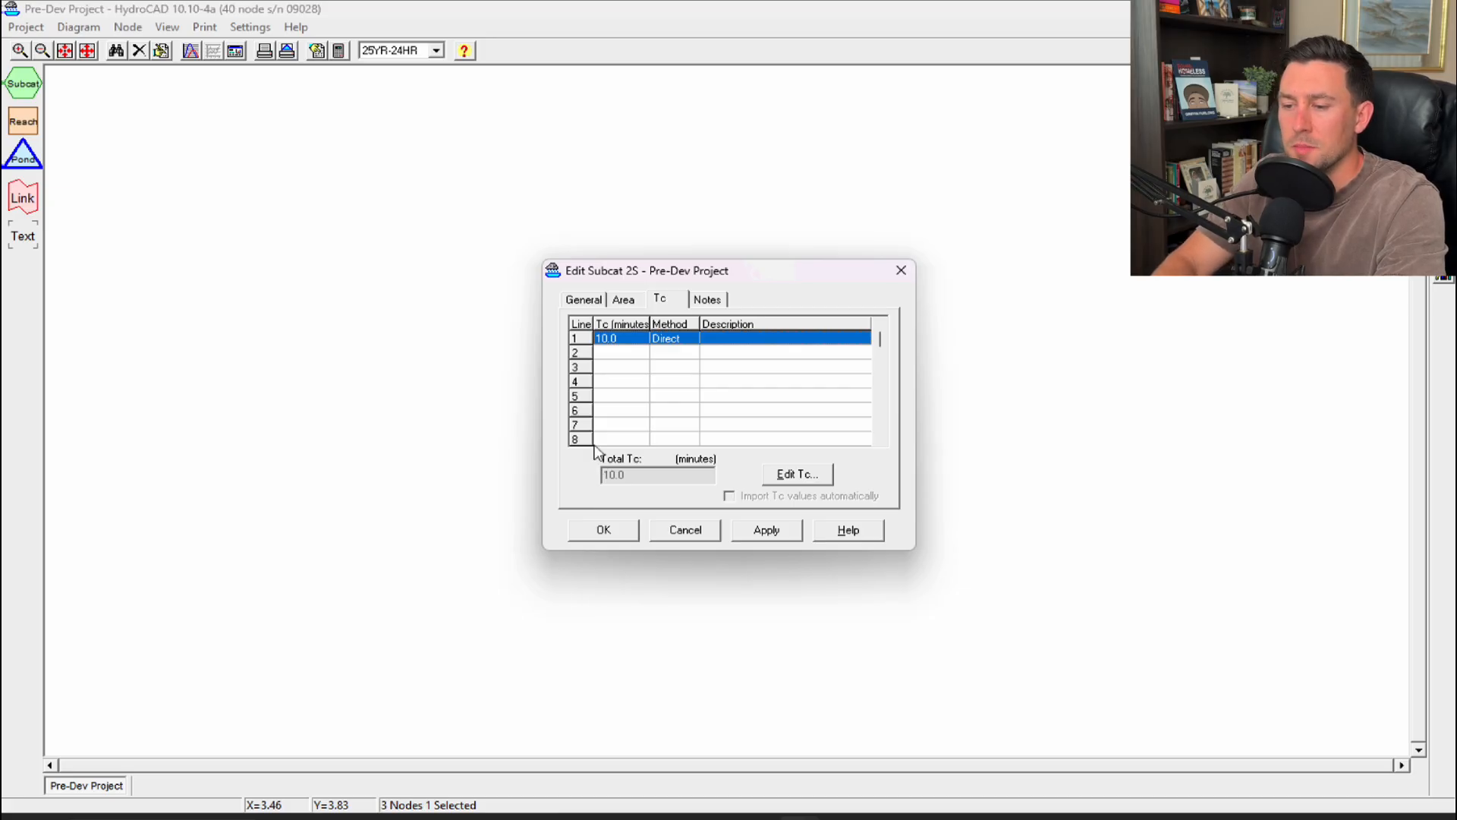
Step: Check the subcatchment's area and CN entries, then apply and accept the edits to the Post-Development node
left_click(623, 300)
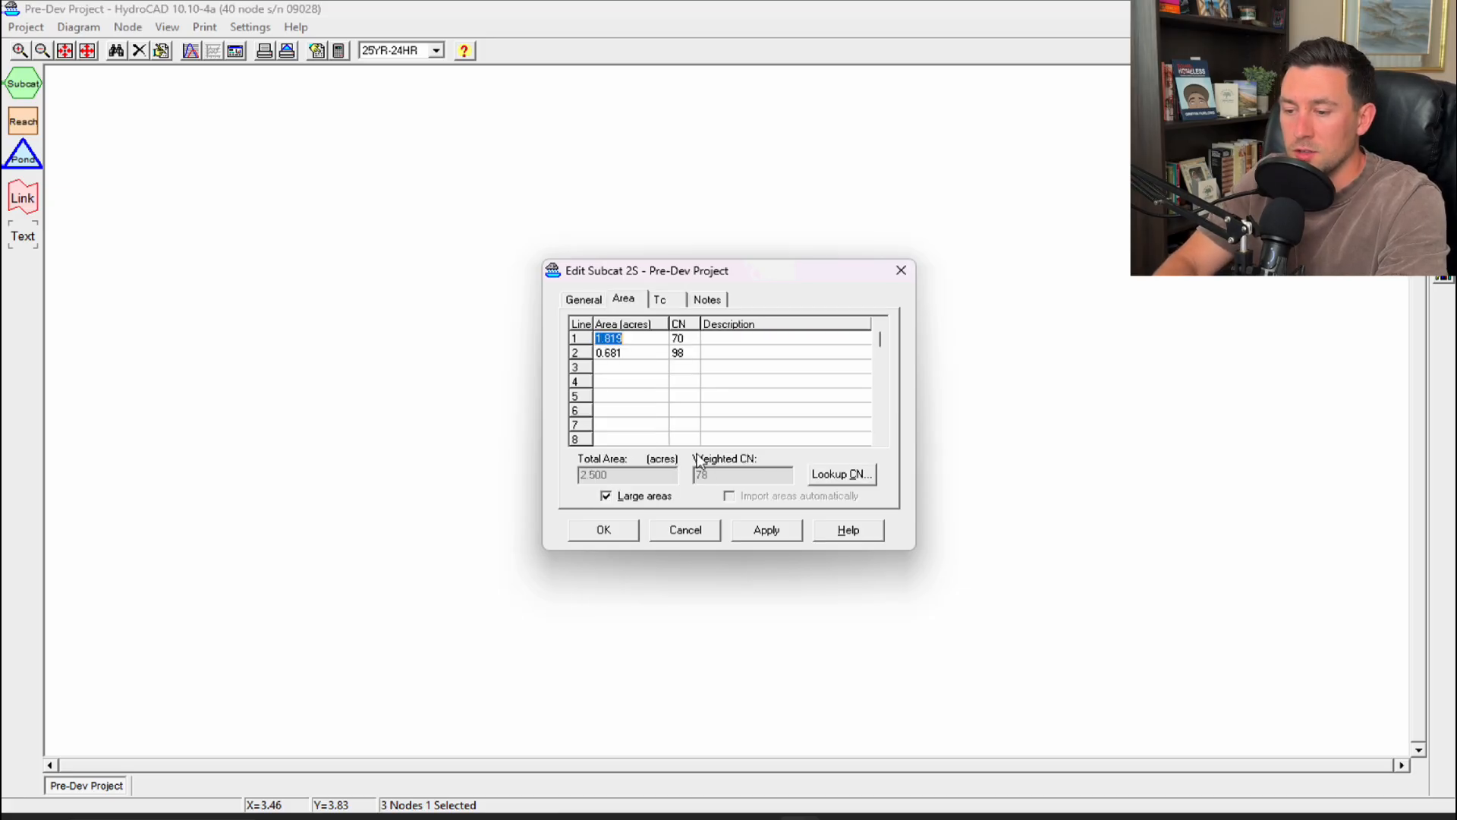
left_click(653, 353)
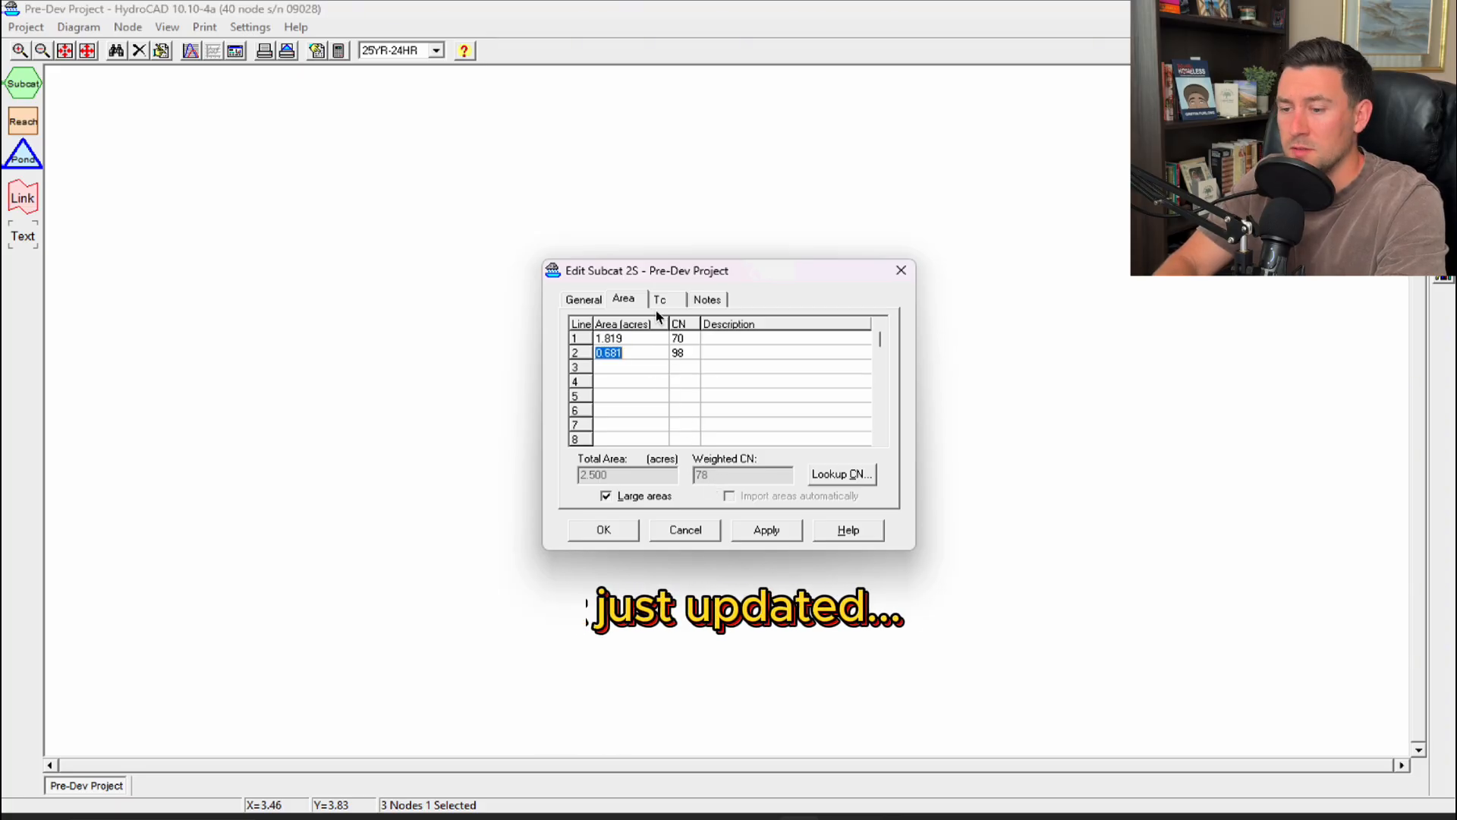
left_click(767, 531)
left_click(620, 529)
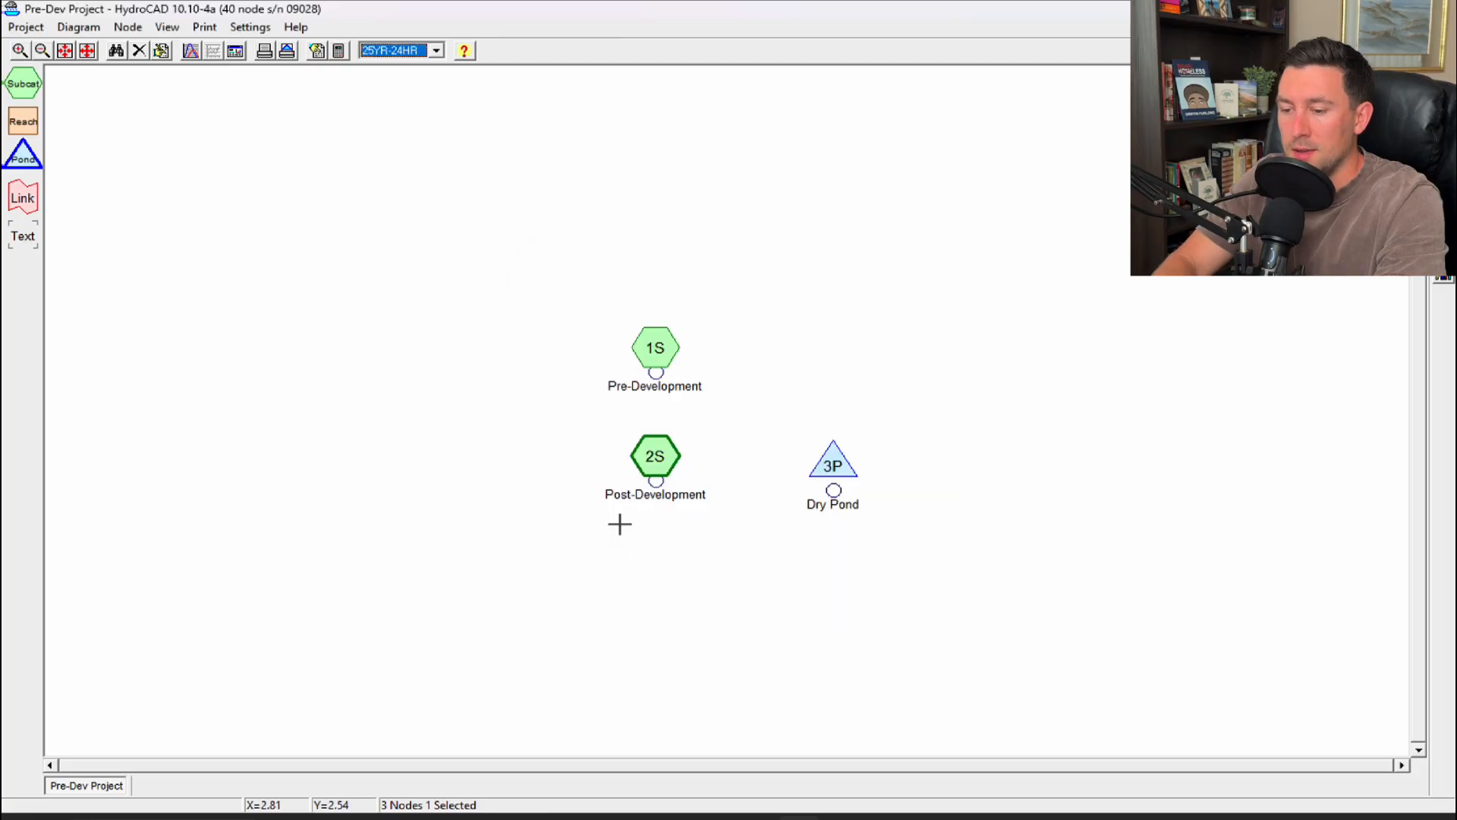
Step: Route the Post-Development subcatchment's primary outflow to the dry pond, node 3P
right_click(679, 463)
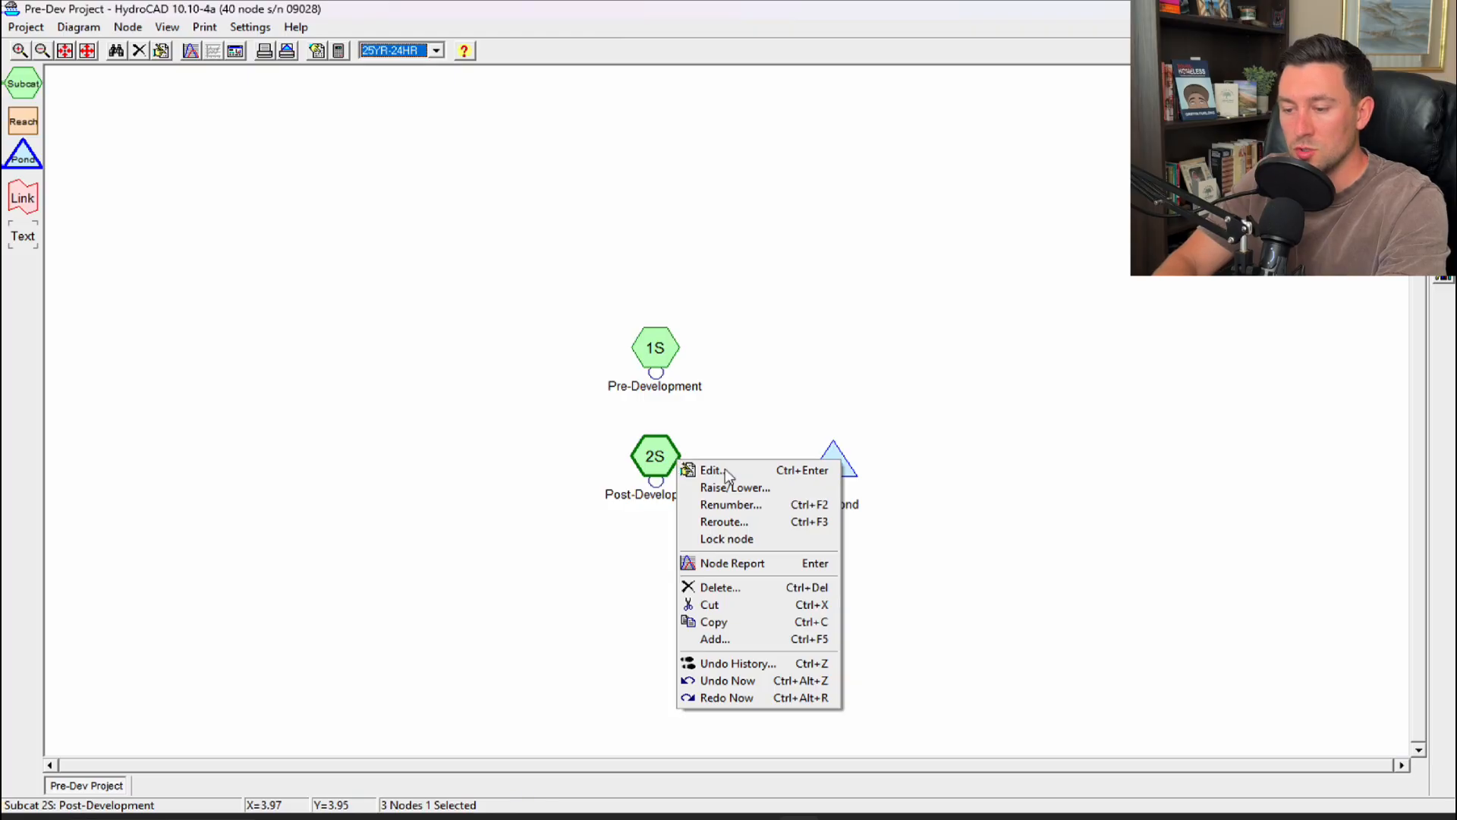
left_click(751, 521)
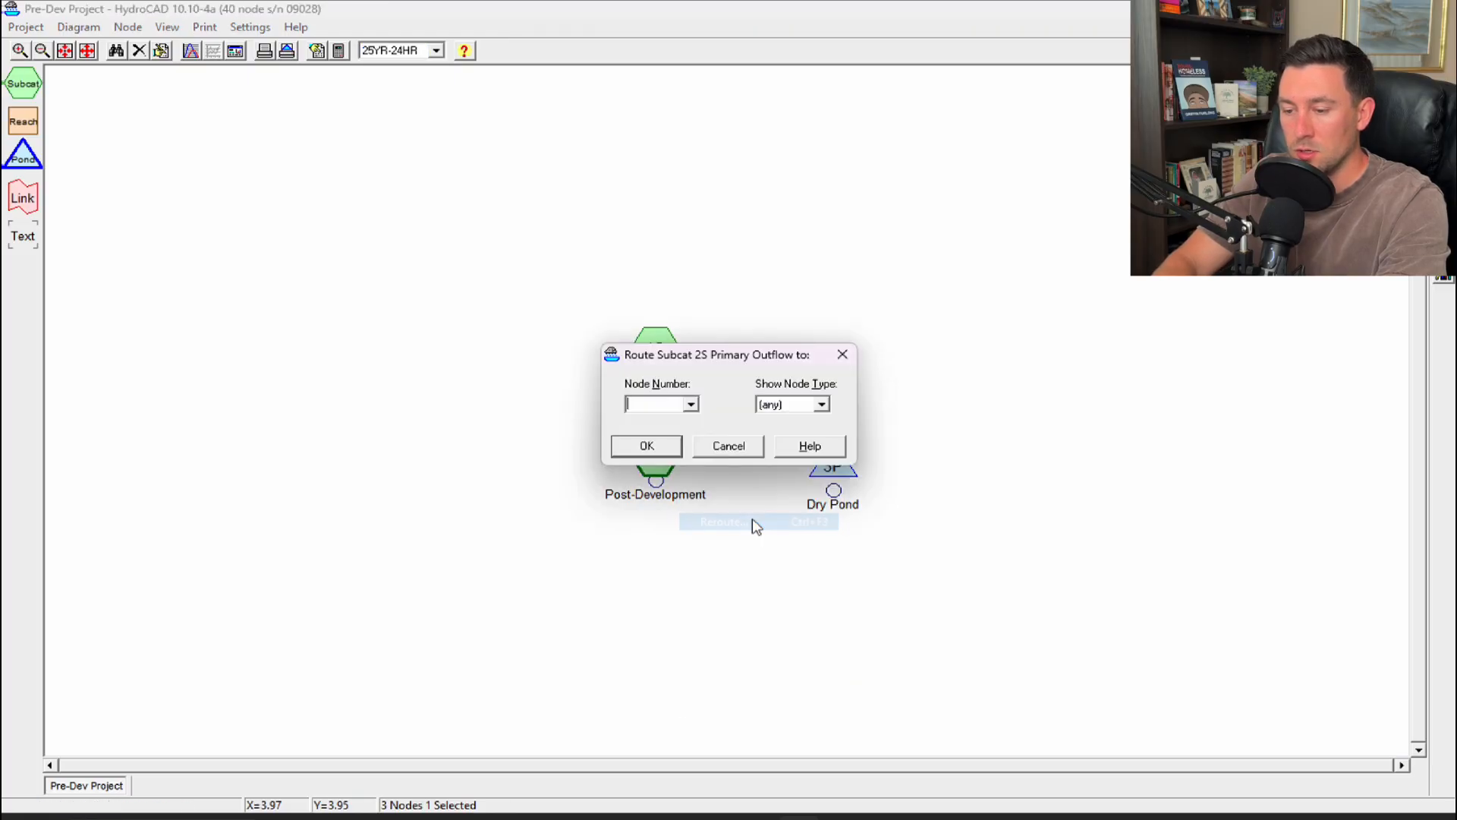
left_click(692, 406)
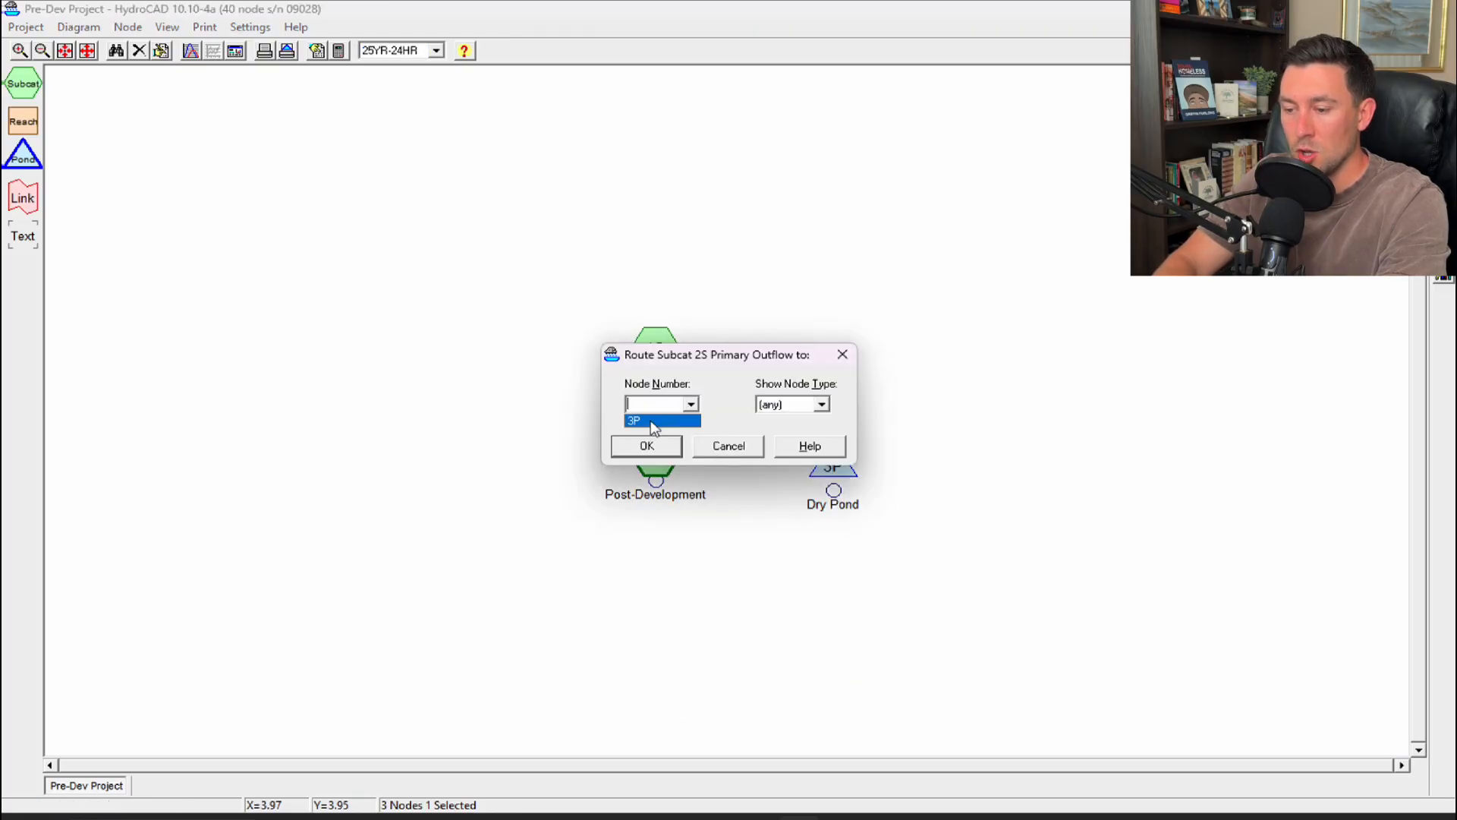
left_click(674, 366)
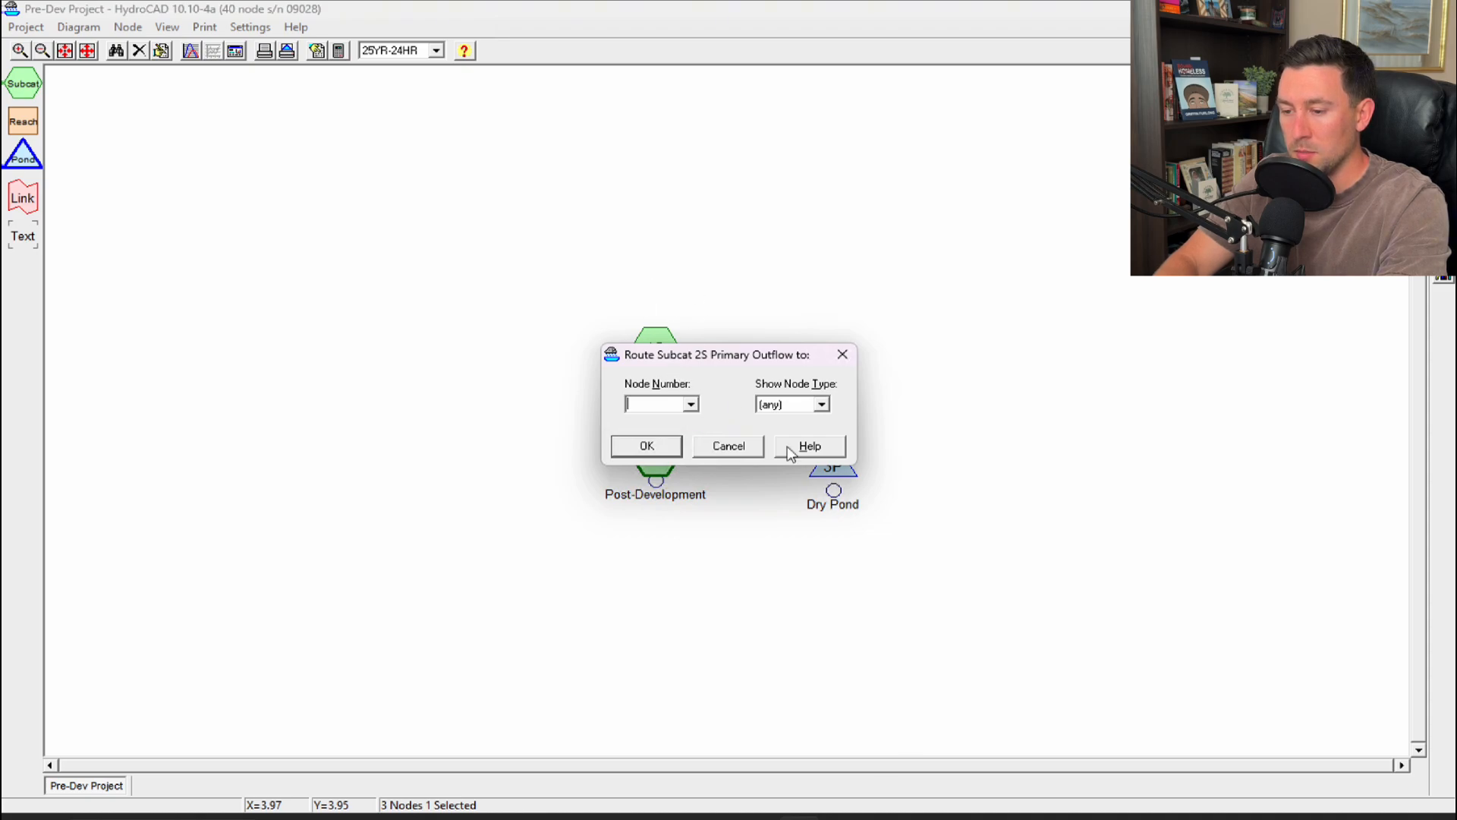
left_click(691, 403)
left_click(662, 417)
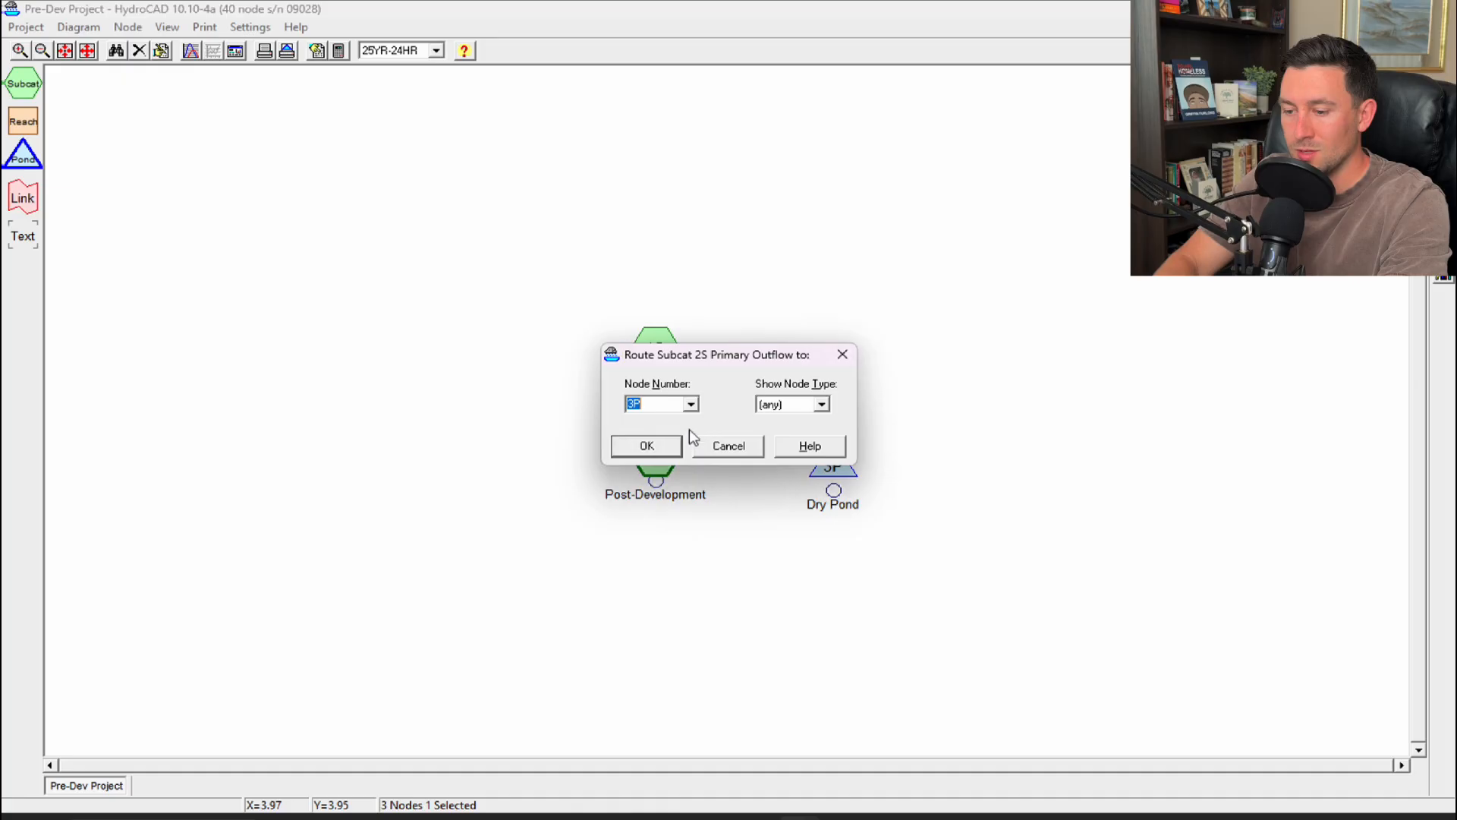
left_click(660, 446)
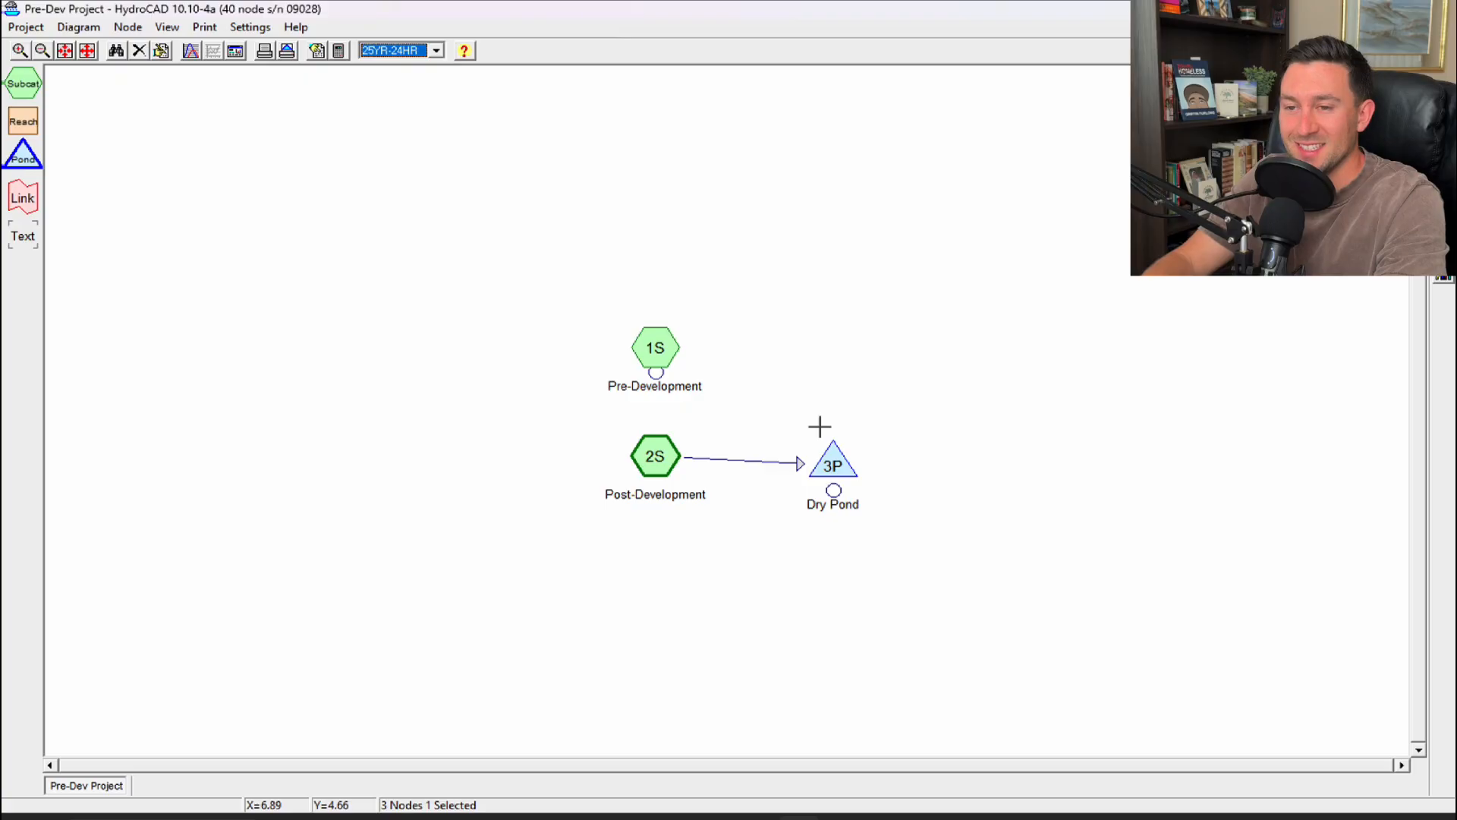
Step: Switch to the AutoCAD site plan and close its properties palette
left_click(827, 816)
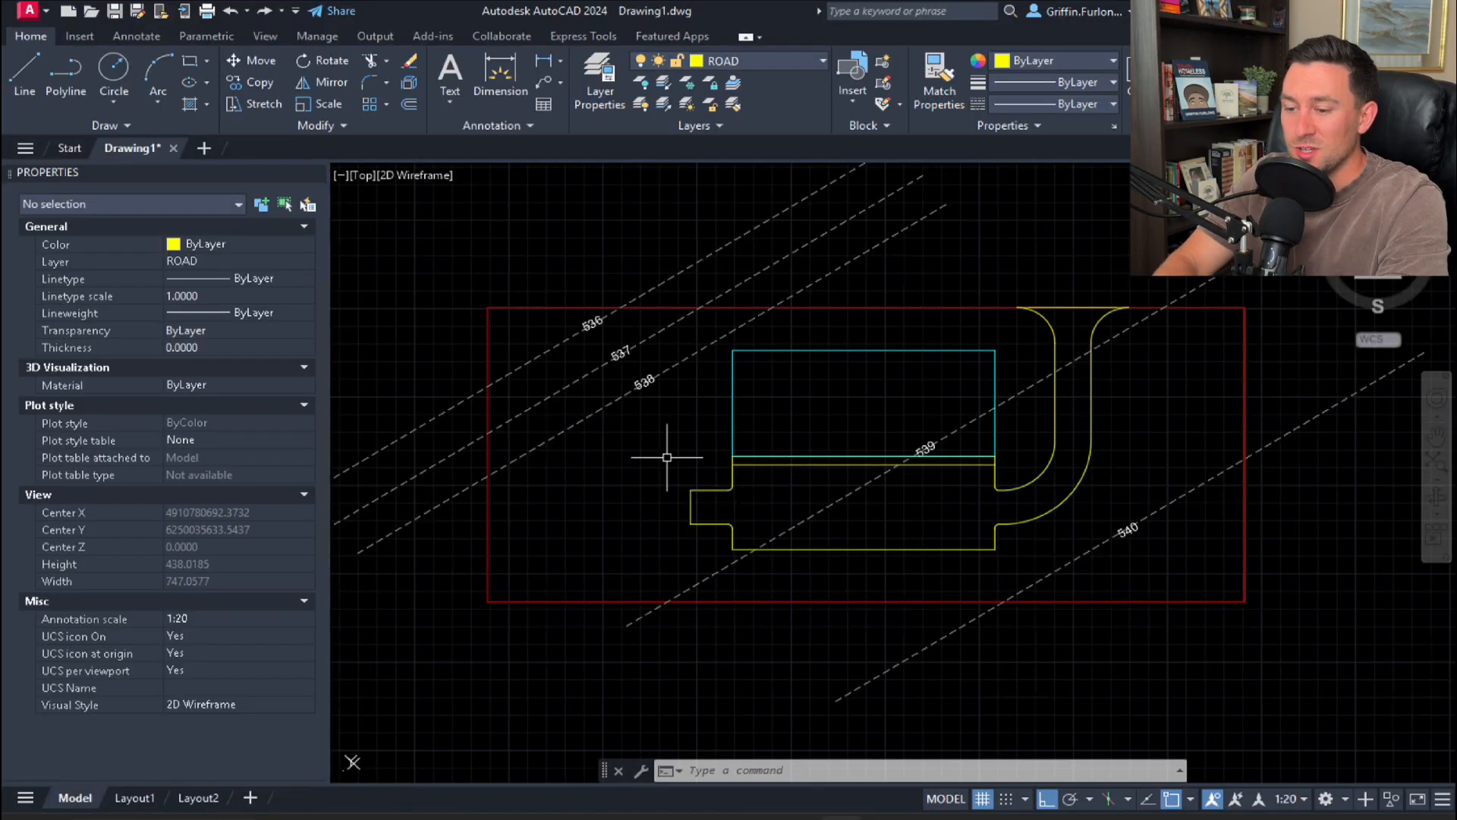
left_click(315, 176)
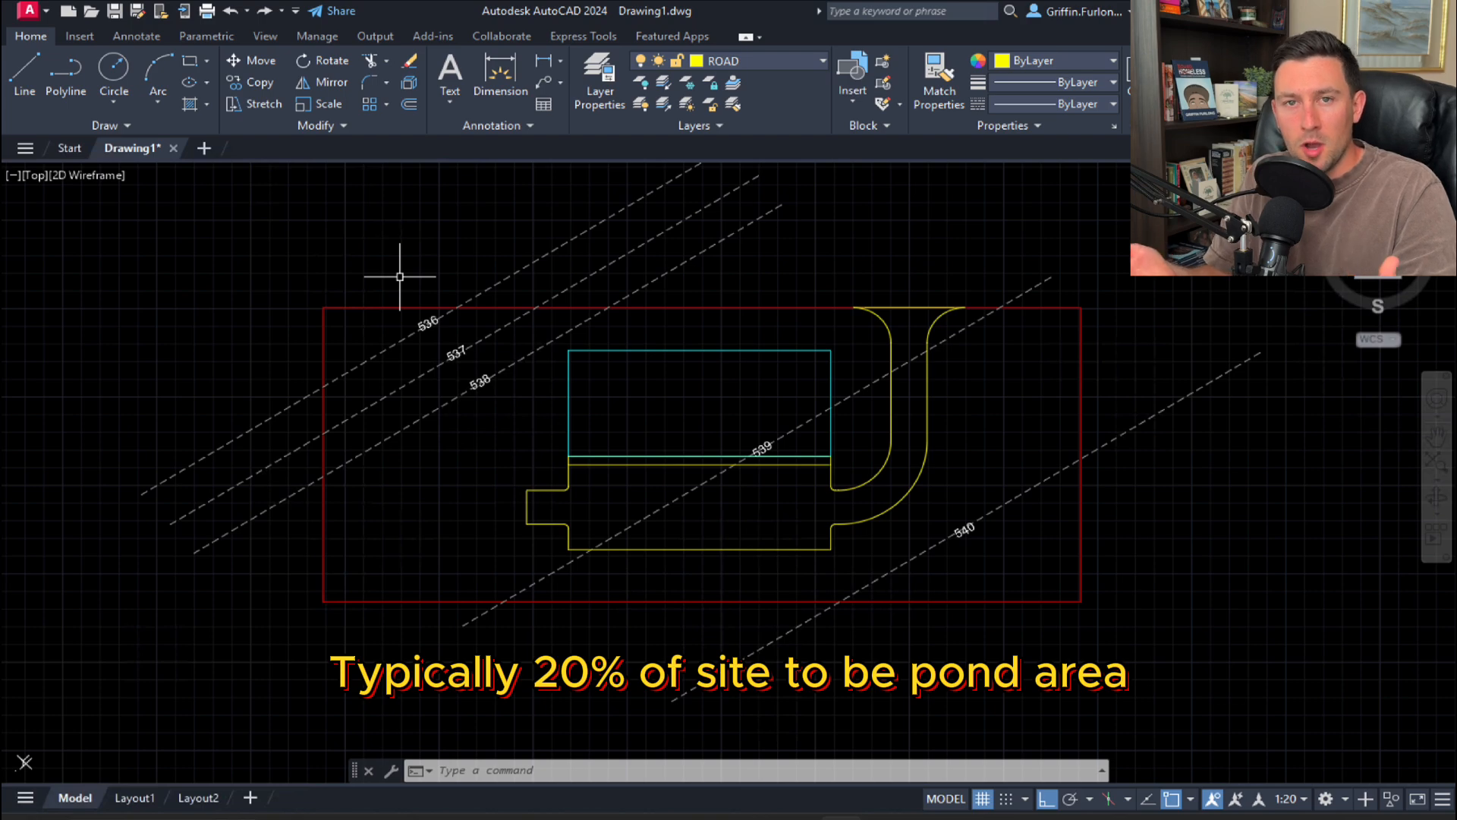
Step: Make POND the current layer for drawing the detention pond outline
left_click(744, 61)
left_click(749, 145)
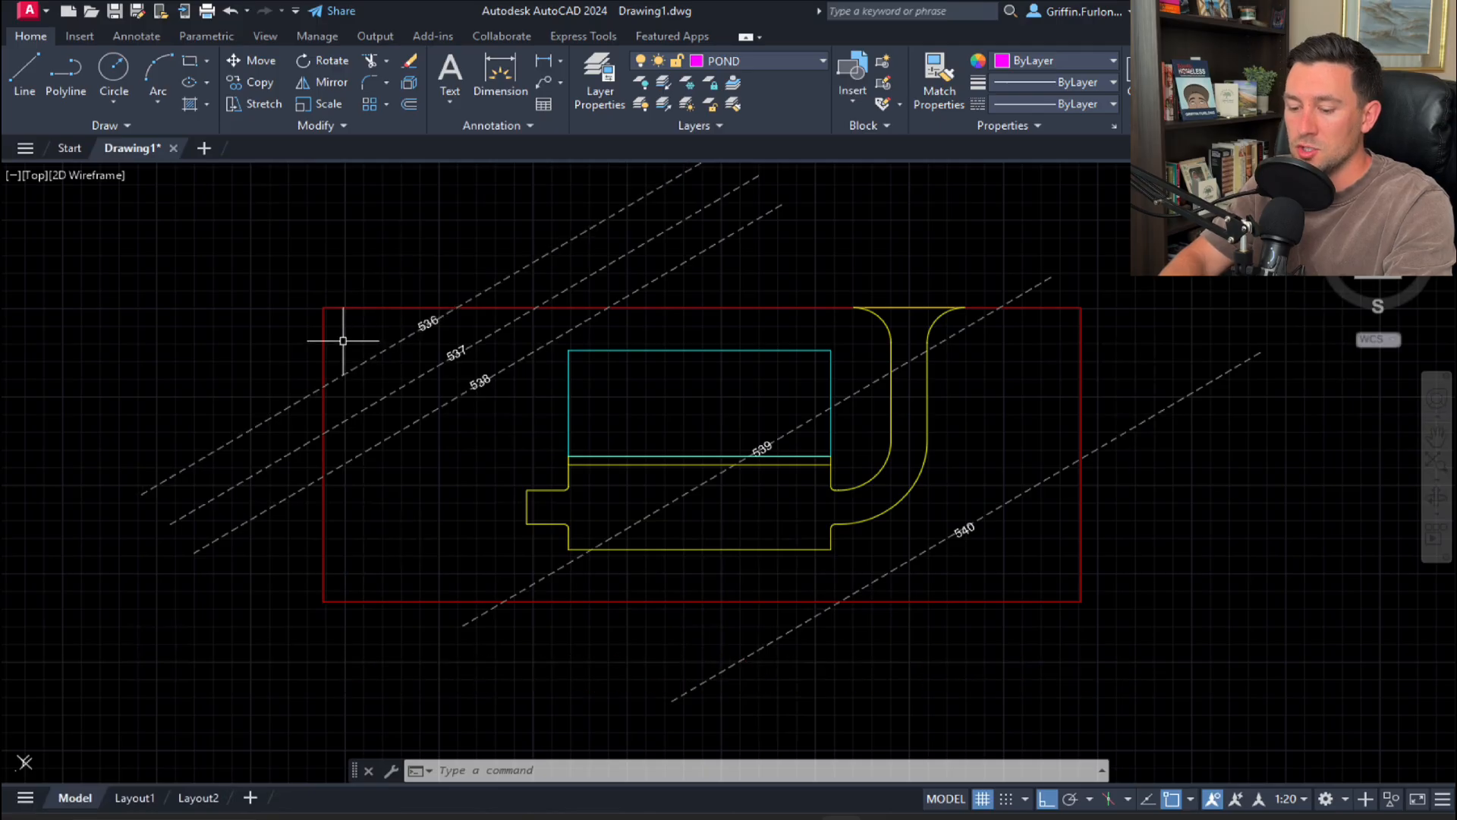
type("z")
key("Return")
type("w")
key("Return")
left_click(277, 286)
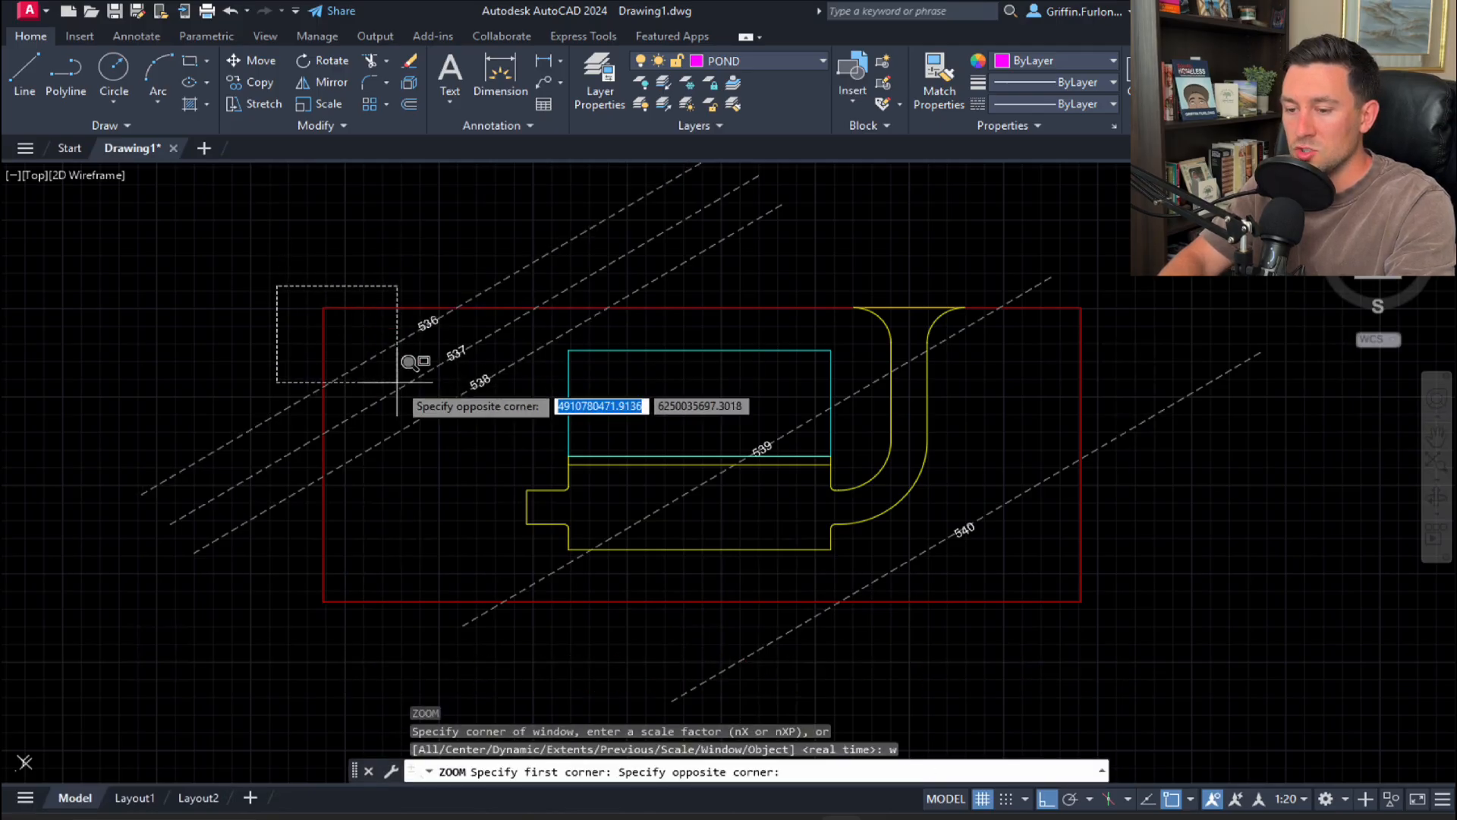
left_click(666, 511)
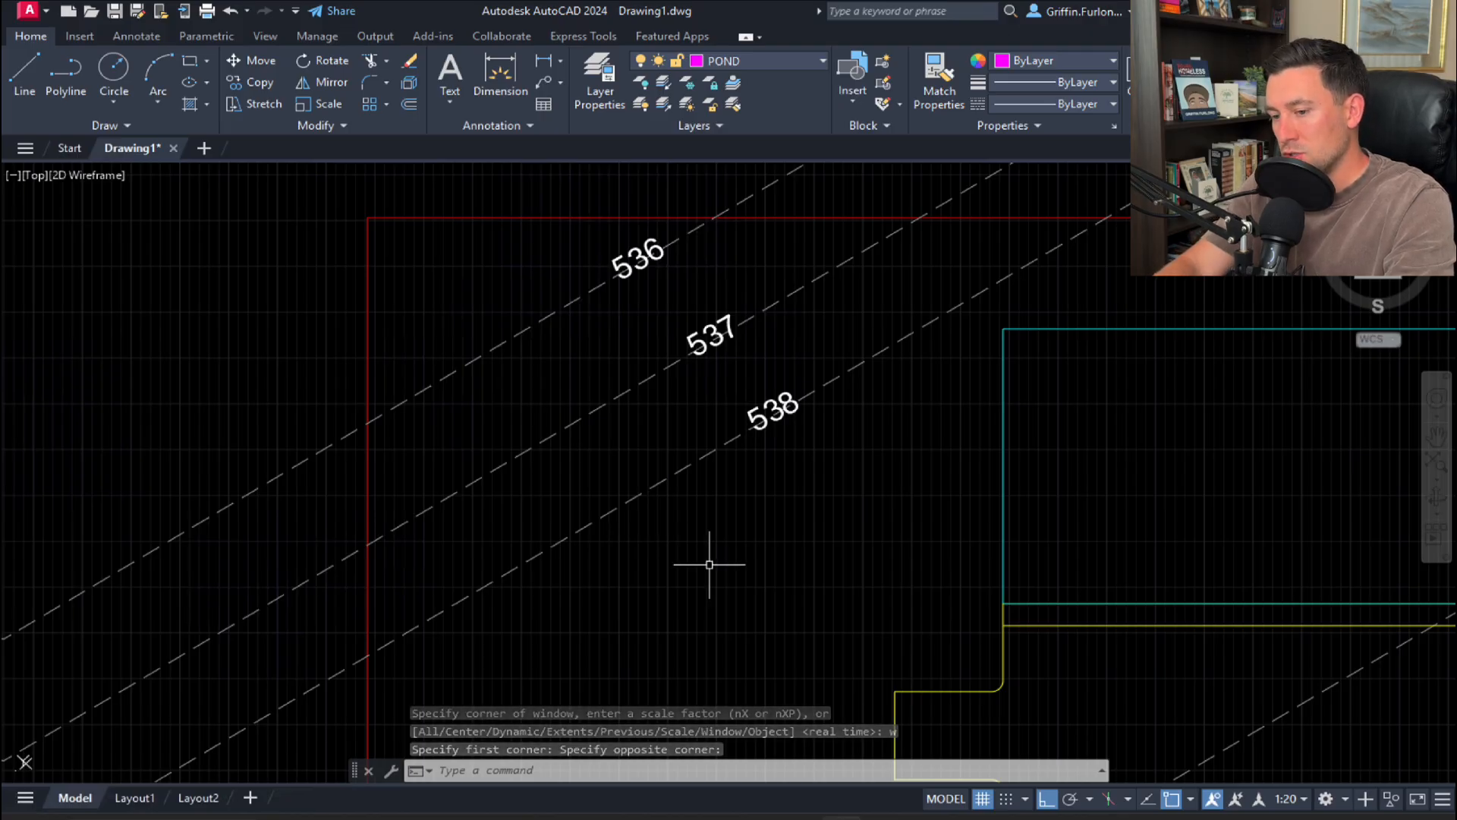
Step: Draw a polyline along the property's north boundary, from the northwest corner east to a nearest-snapped point between contours 537 and 538
type("pl")
key("Return")
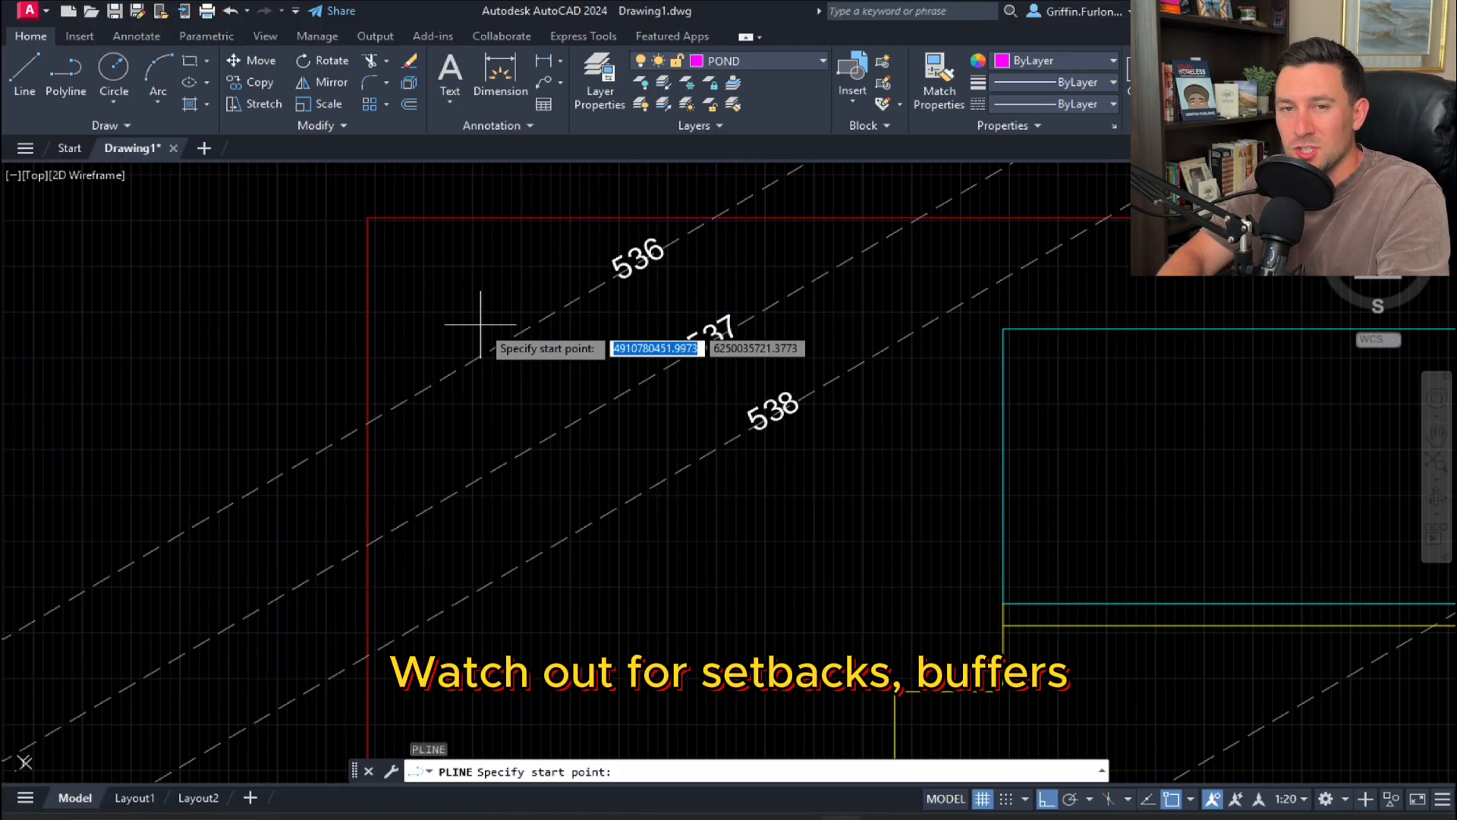
left_click(368, 218)
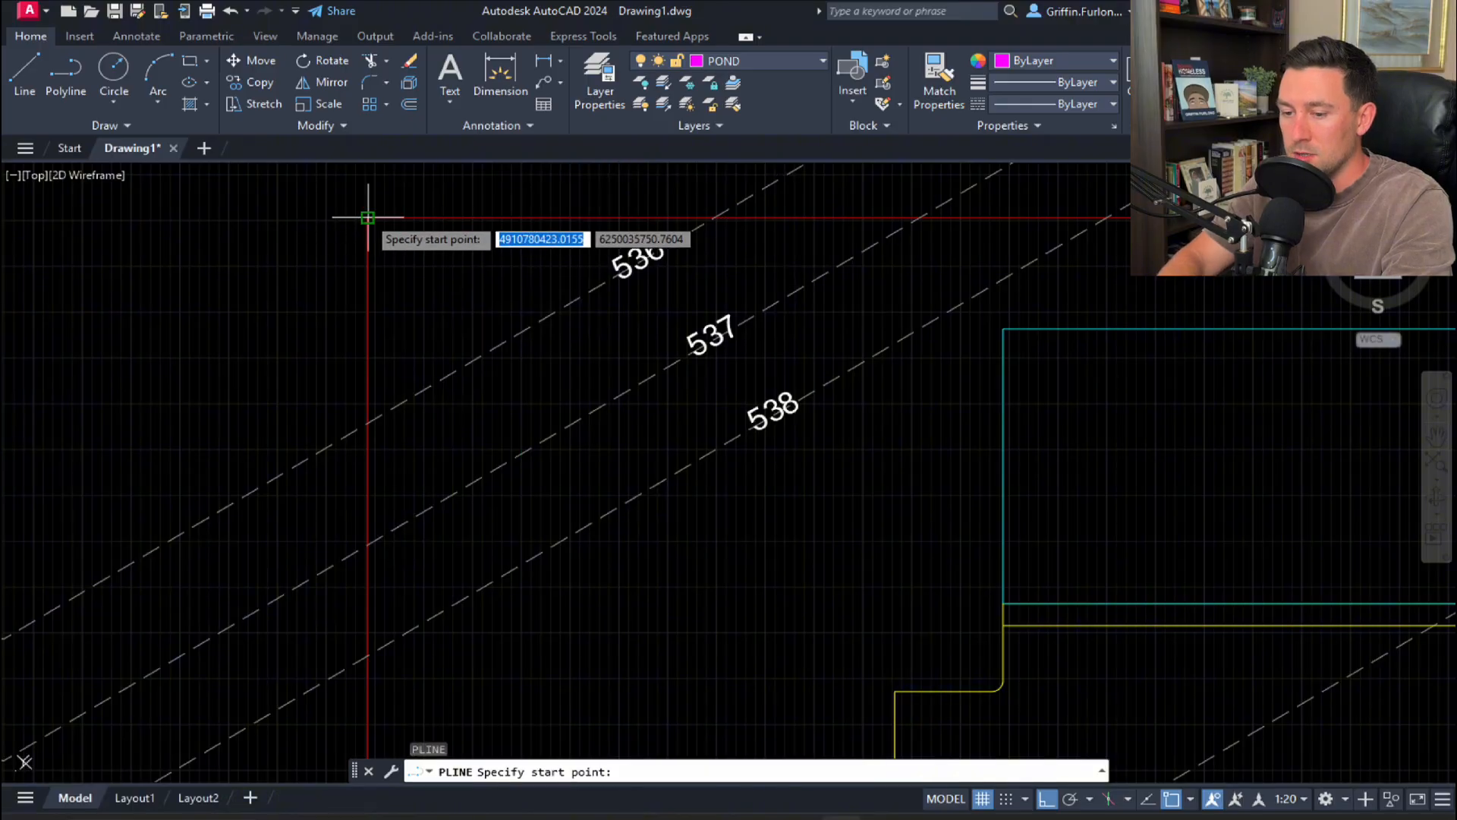
left_click(368, 218)
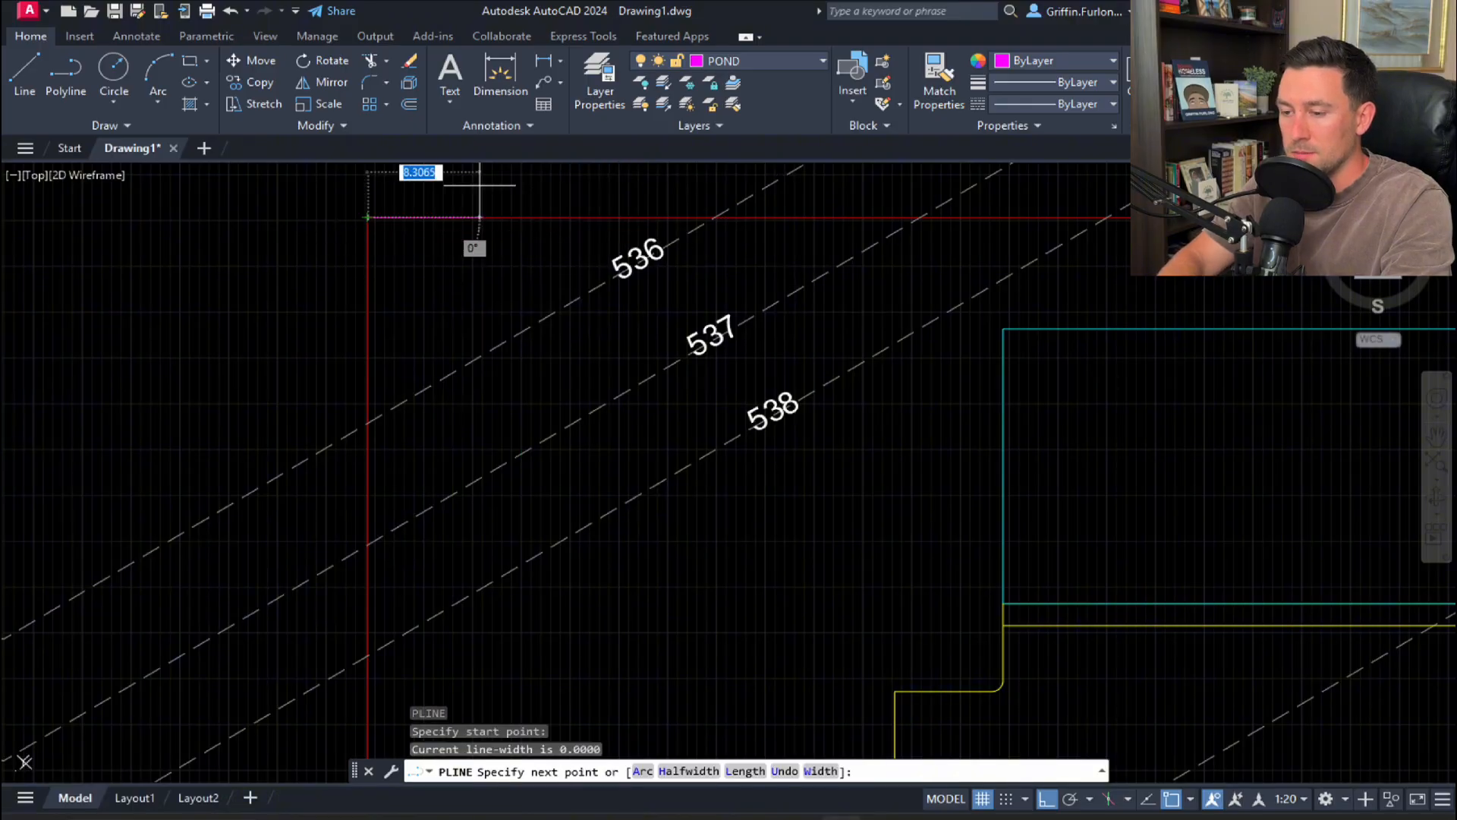
right_click(929, 249, "shift")
left_click(983, 618)
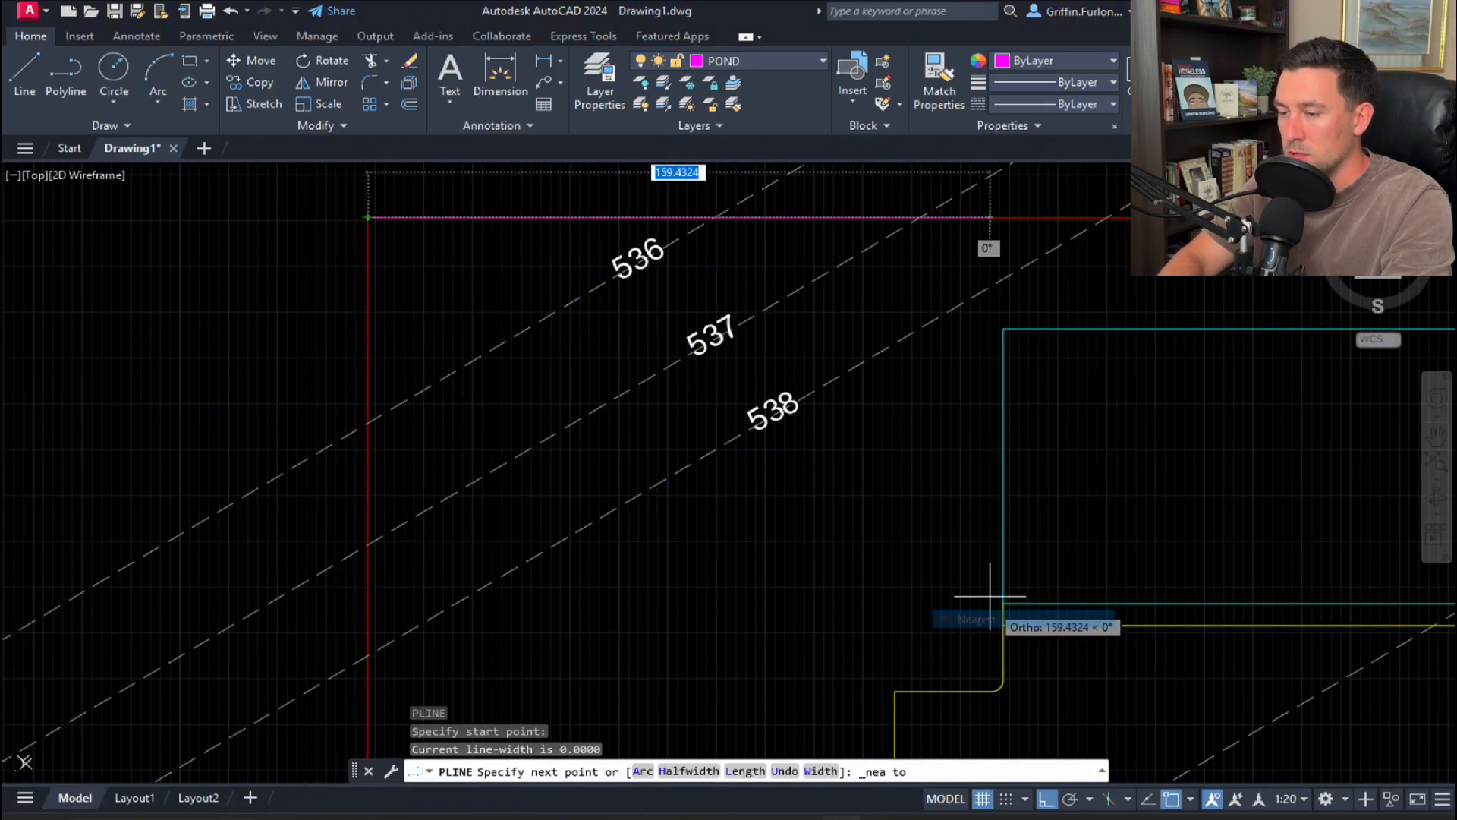
left_click(939, 218)
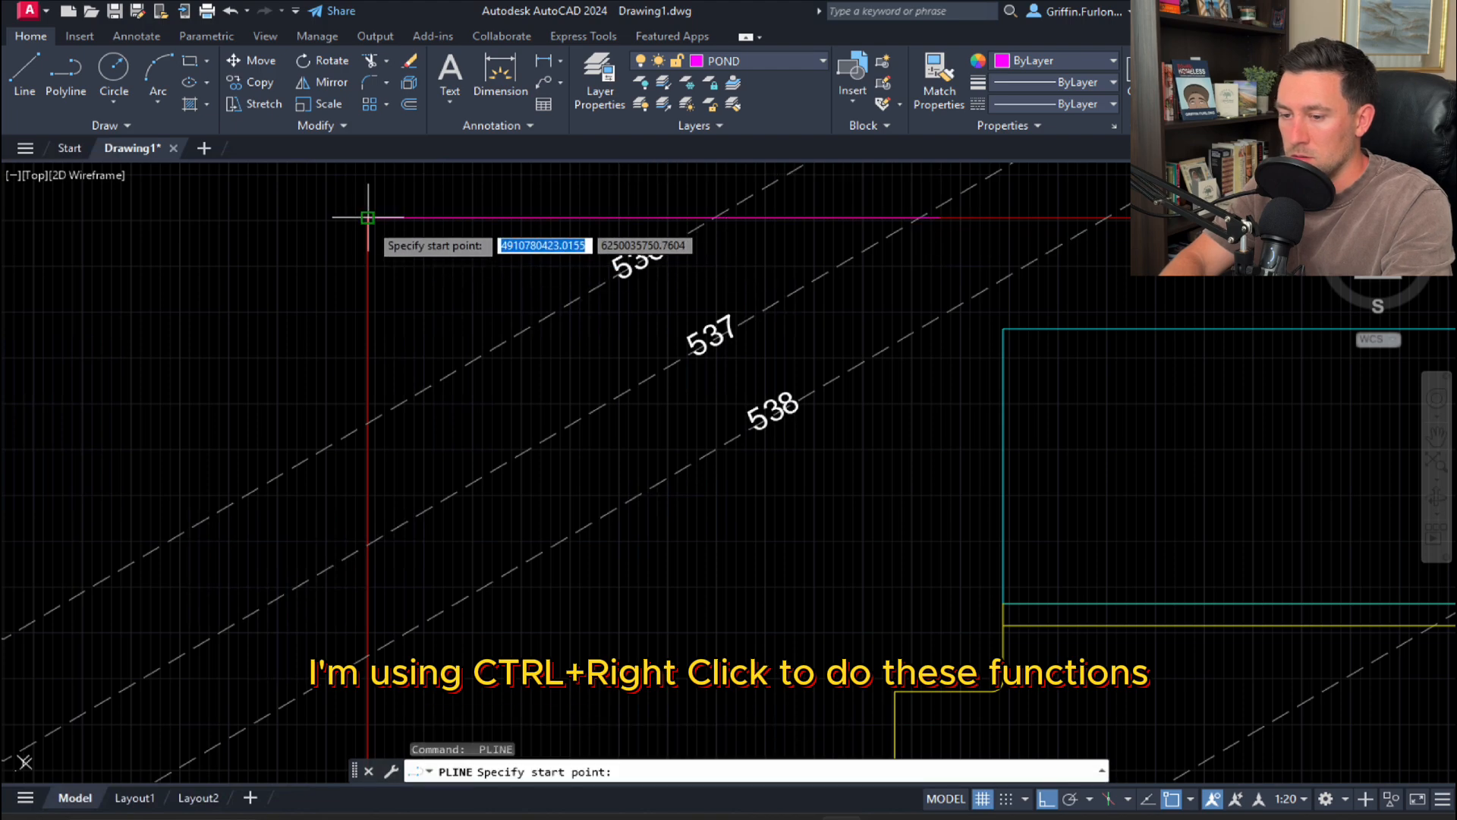
Step: Draw a second polyline from the property's northwest corner south along the west boundary, ending at a nearest-snapped point below contour 538
left_click(367, 218)
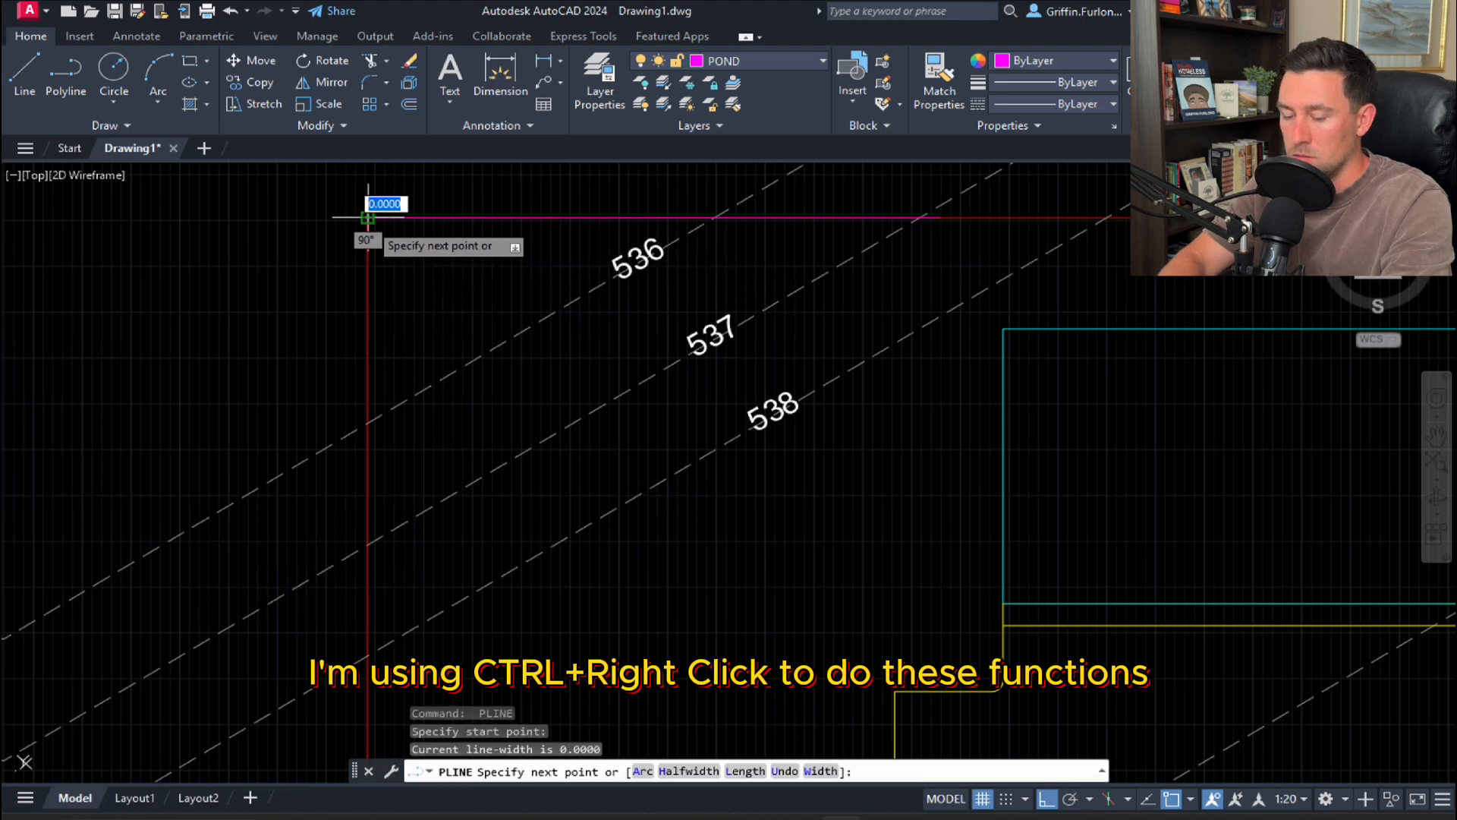
right_click(367, 218, "ctrl")
left_click(444, 589)
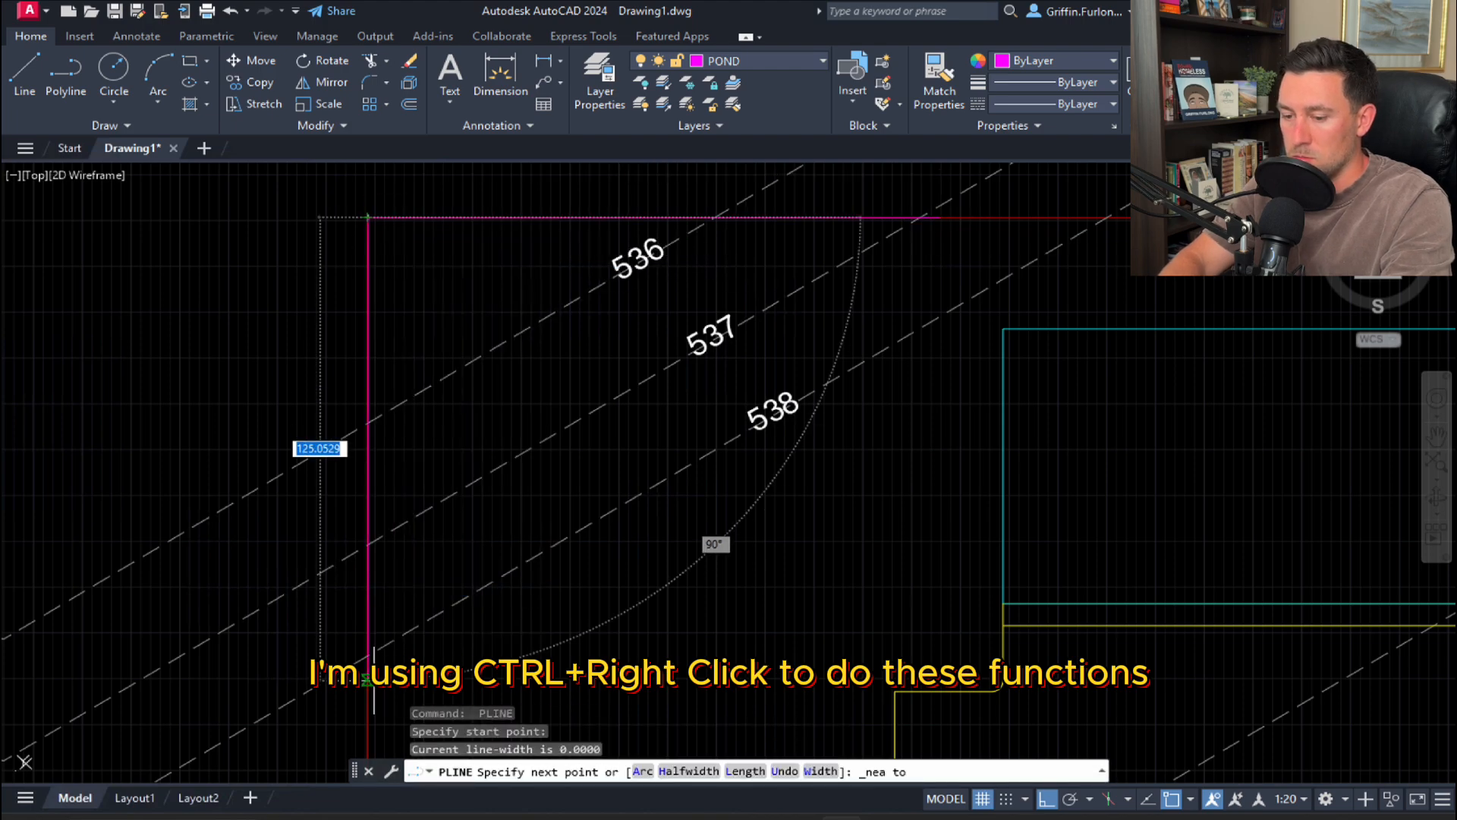
key("Escape")
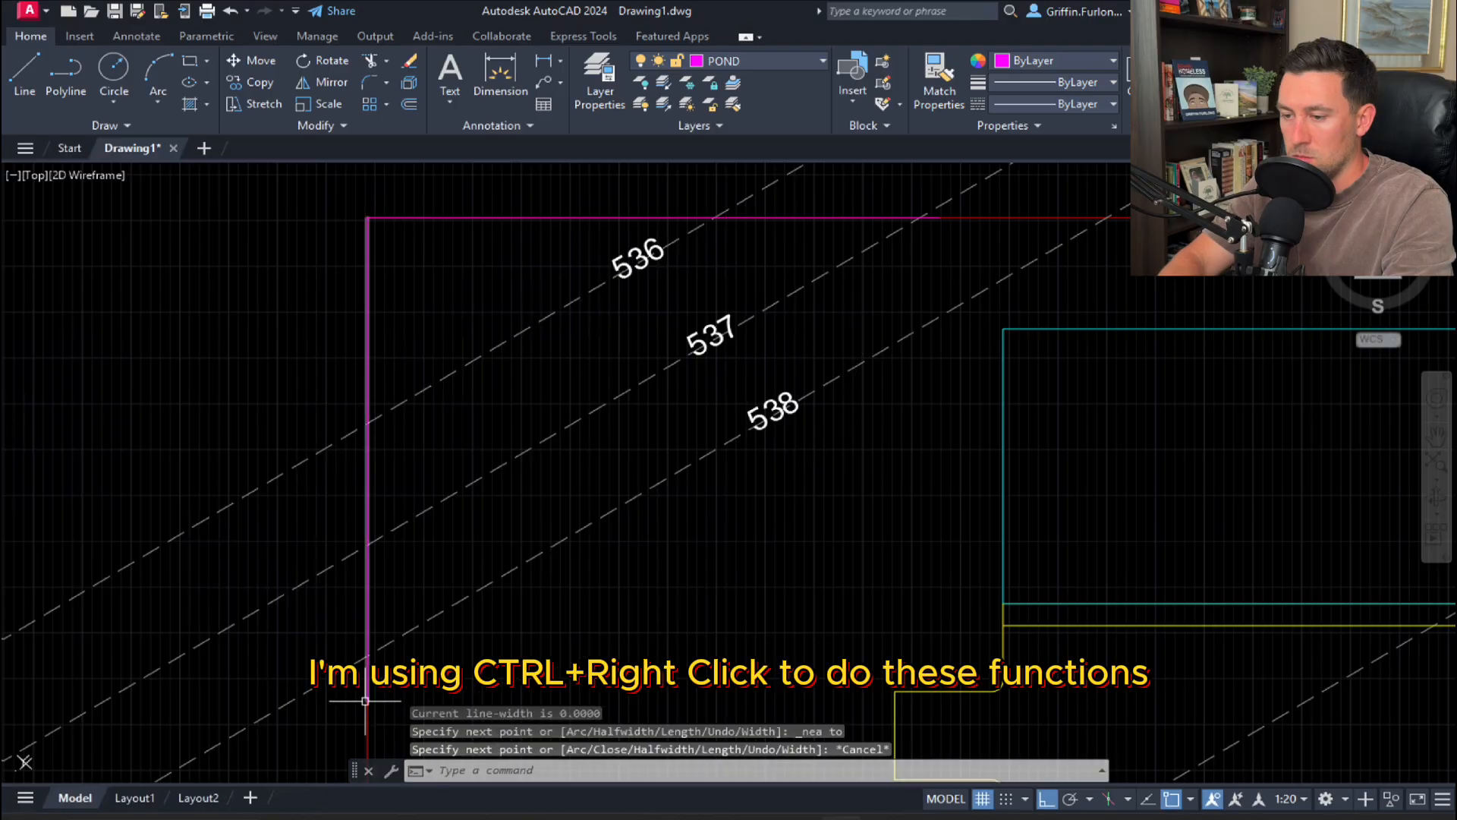
Step: Trace a polyline along the building's west edge, from the parking area's corner up to the building's northwest corner
key("space")
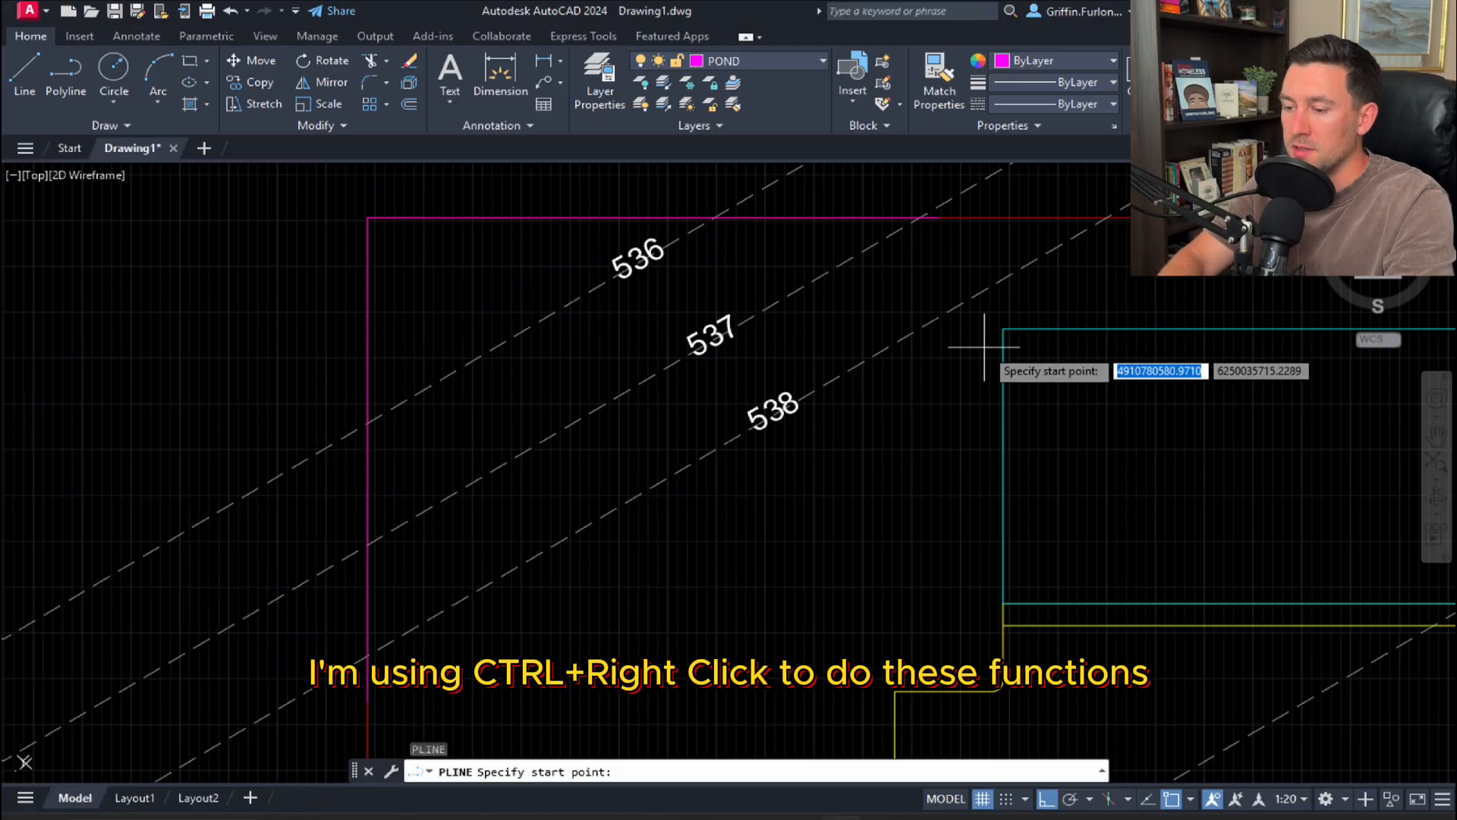
left_click(998, 609)
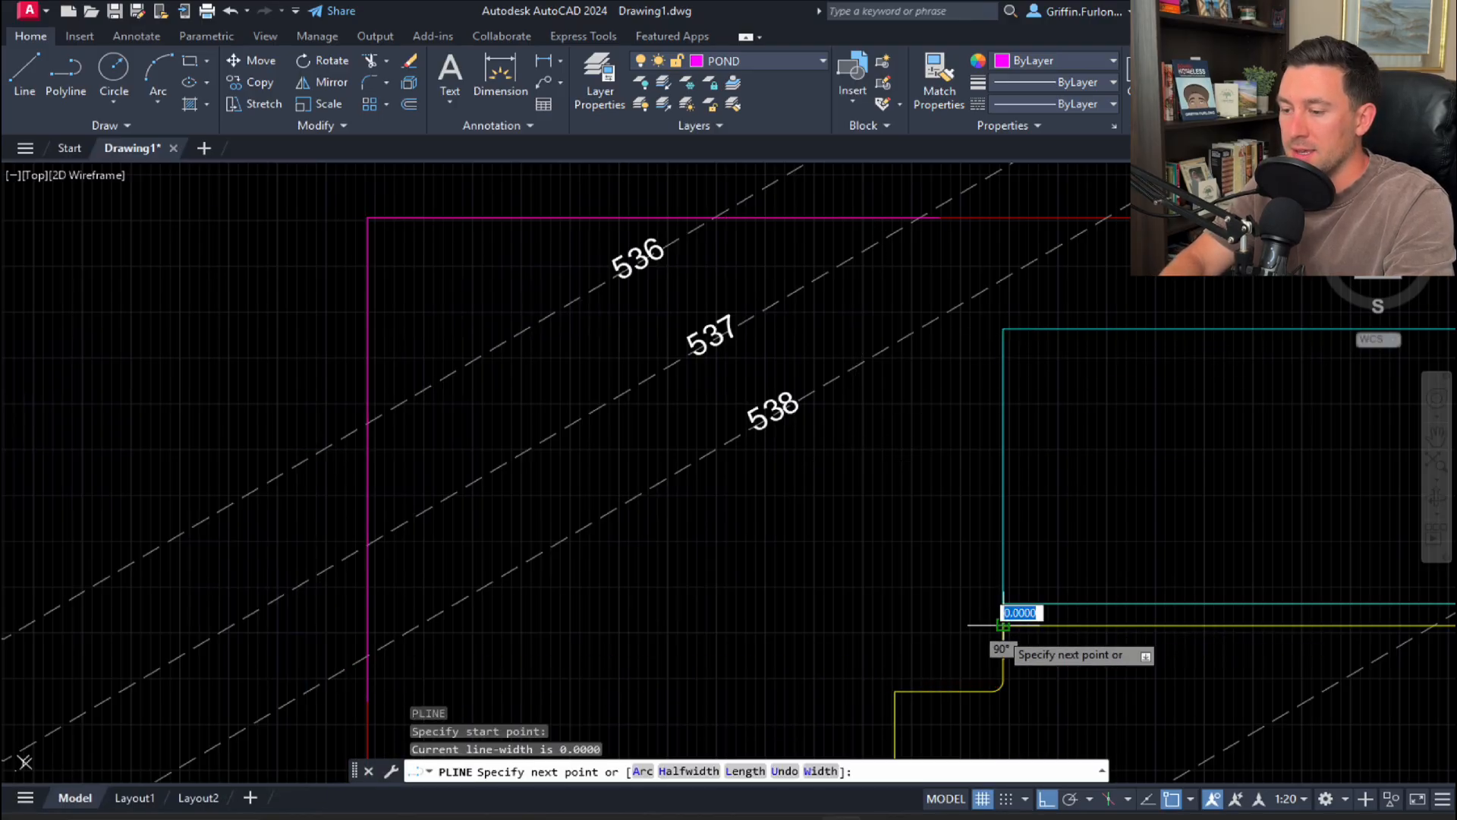
left_click(1003, 328)
key("Escape")
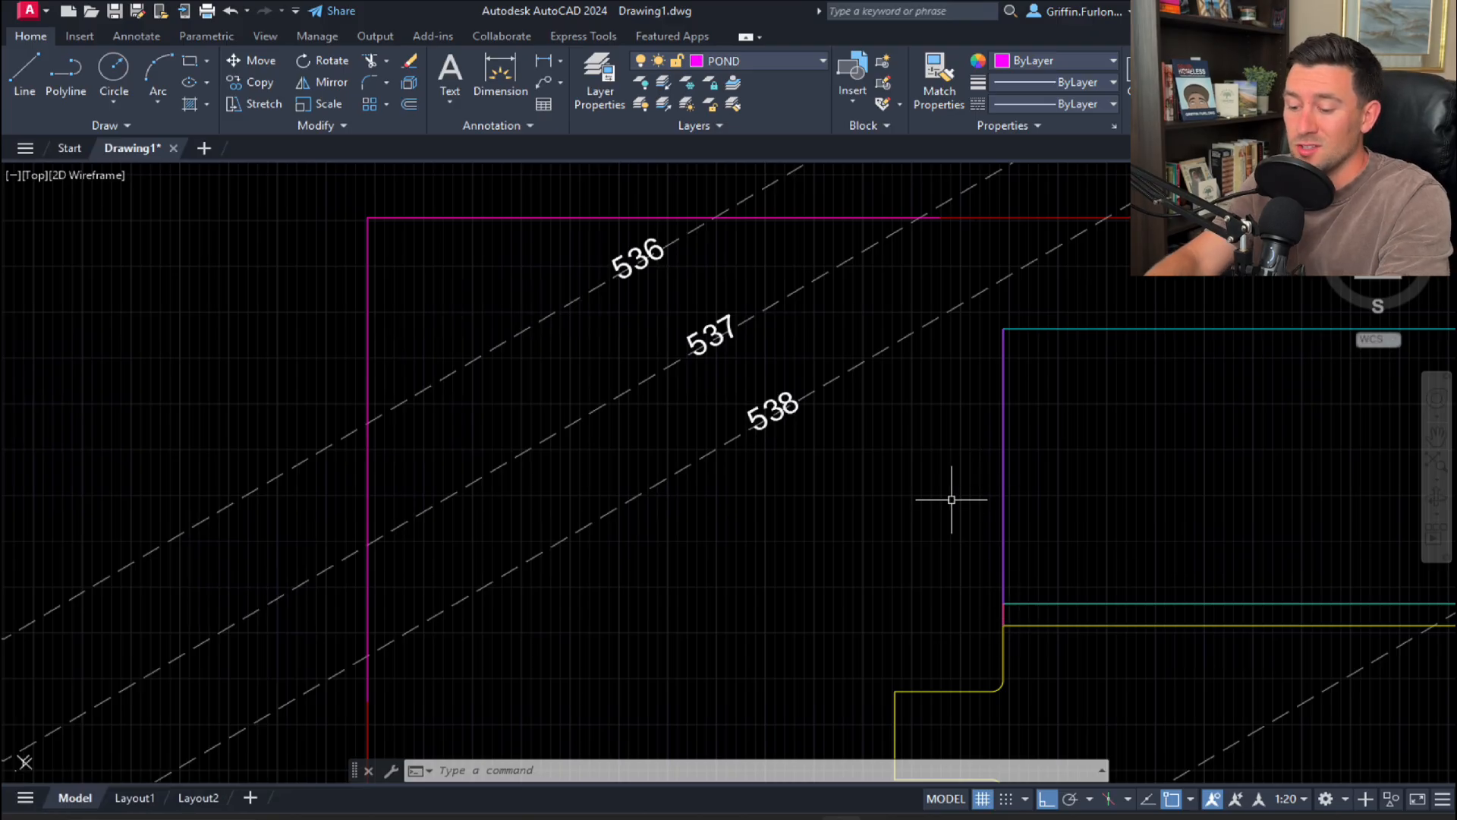
Step: Offset the traced building-edge line 25 units to the west to form the pond's east side
type("o")
key("Return")
type("25")
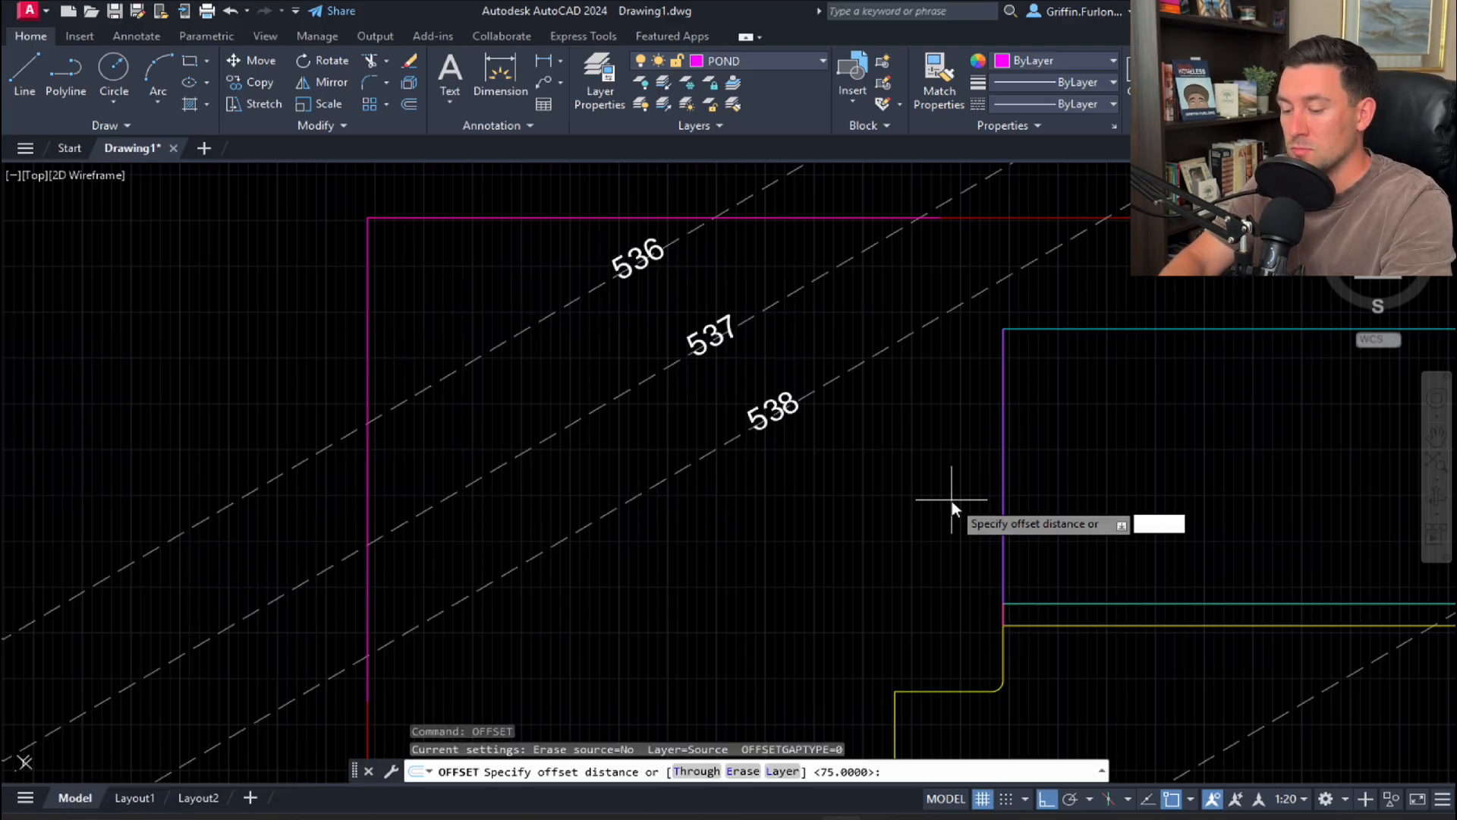
key("Return")
left_click(1002, 466)
left_click(865, 477)
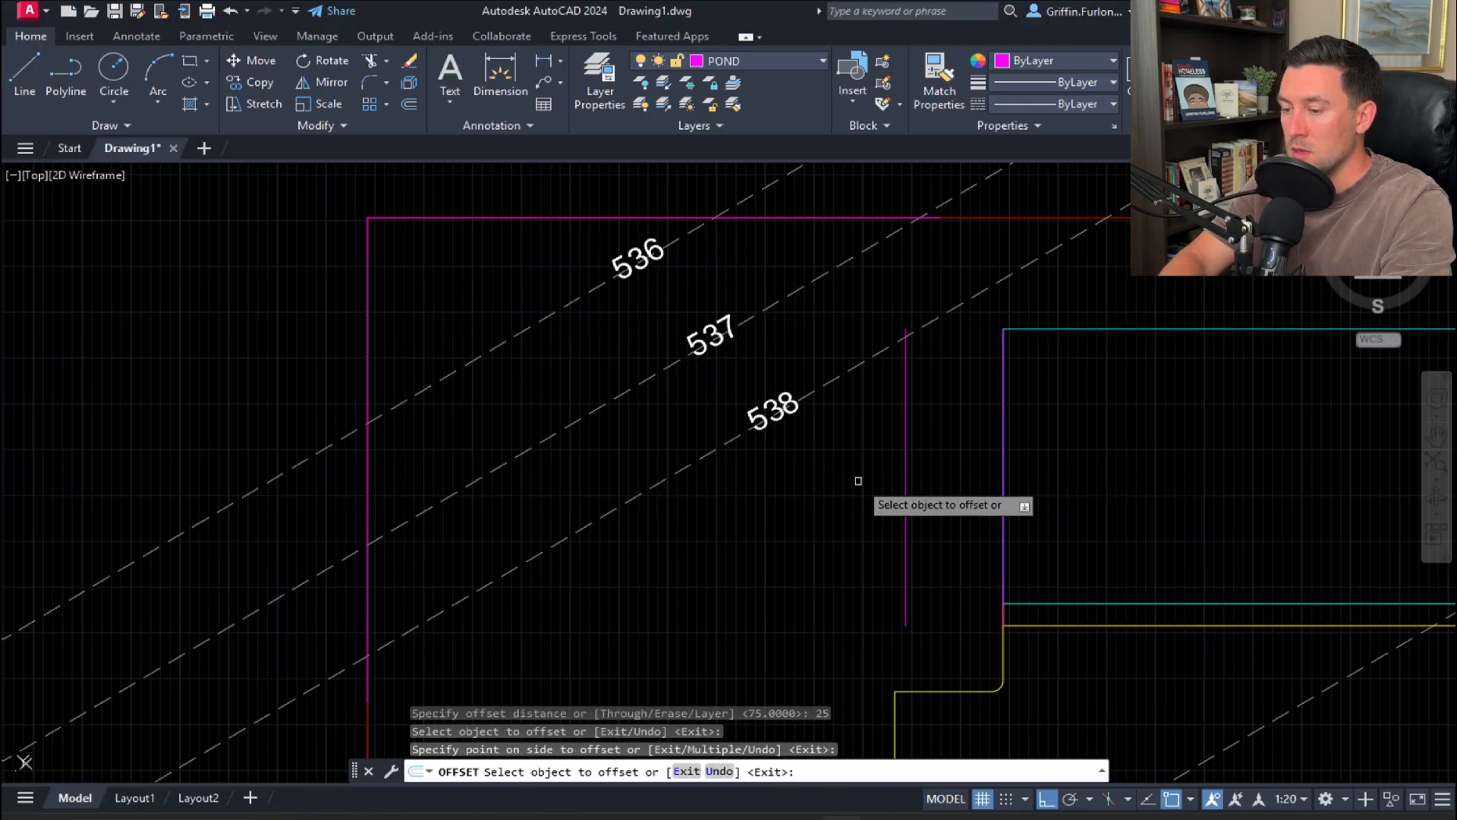
key("Escape")
key("Escape")
Step: Erase the original traced line on the building's west edge
left_click(1004, 420)
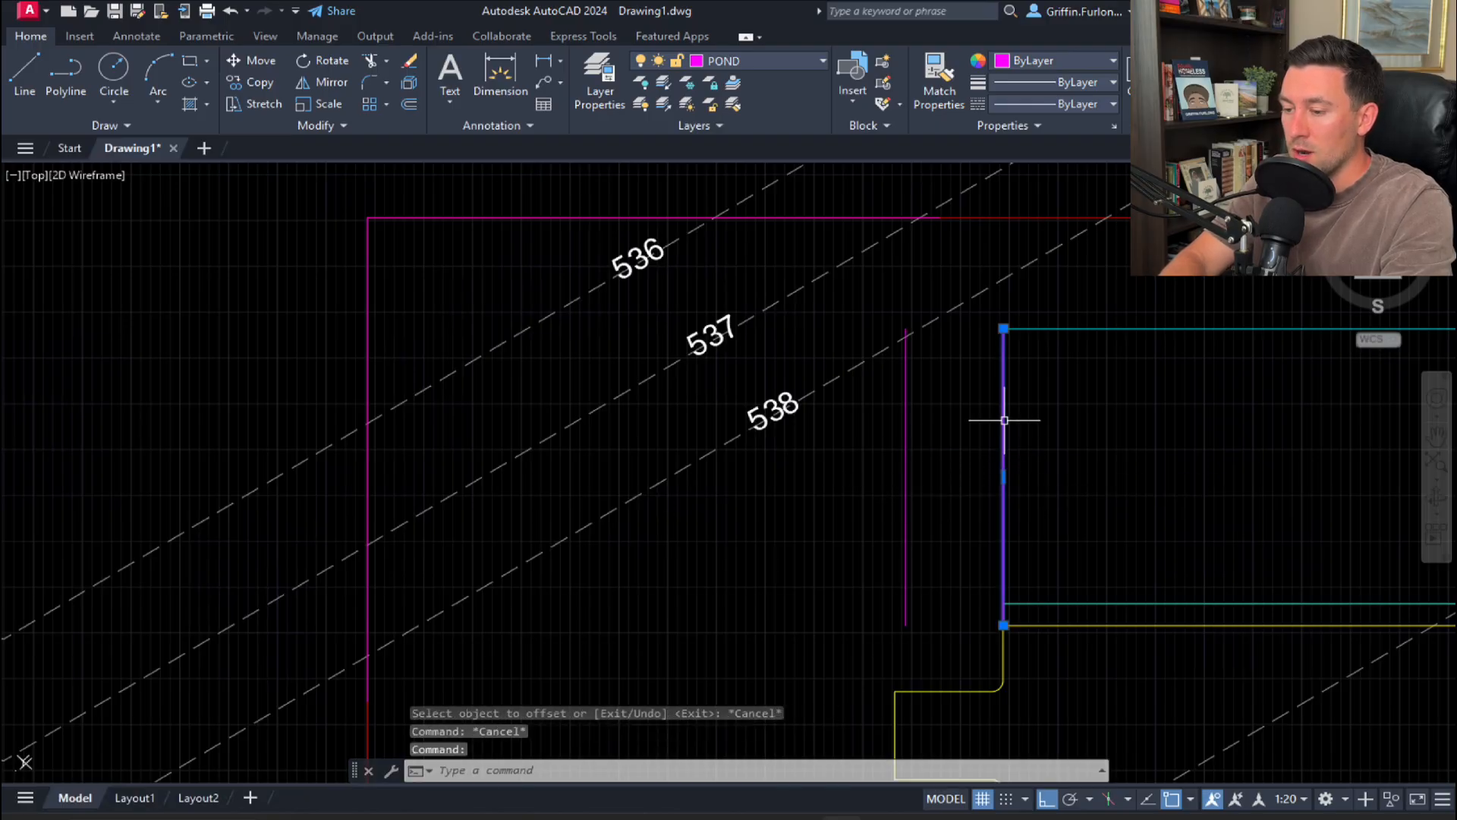
type("erase")
key("Return")
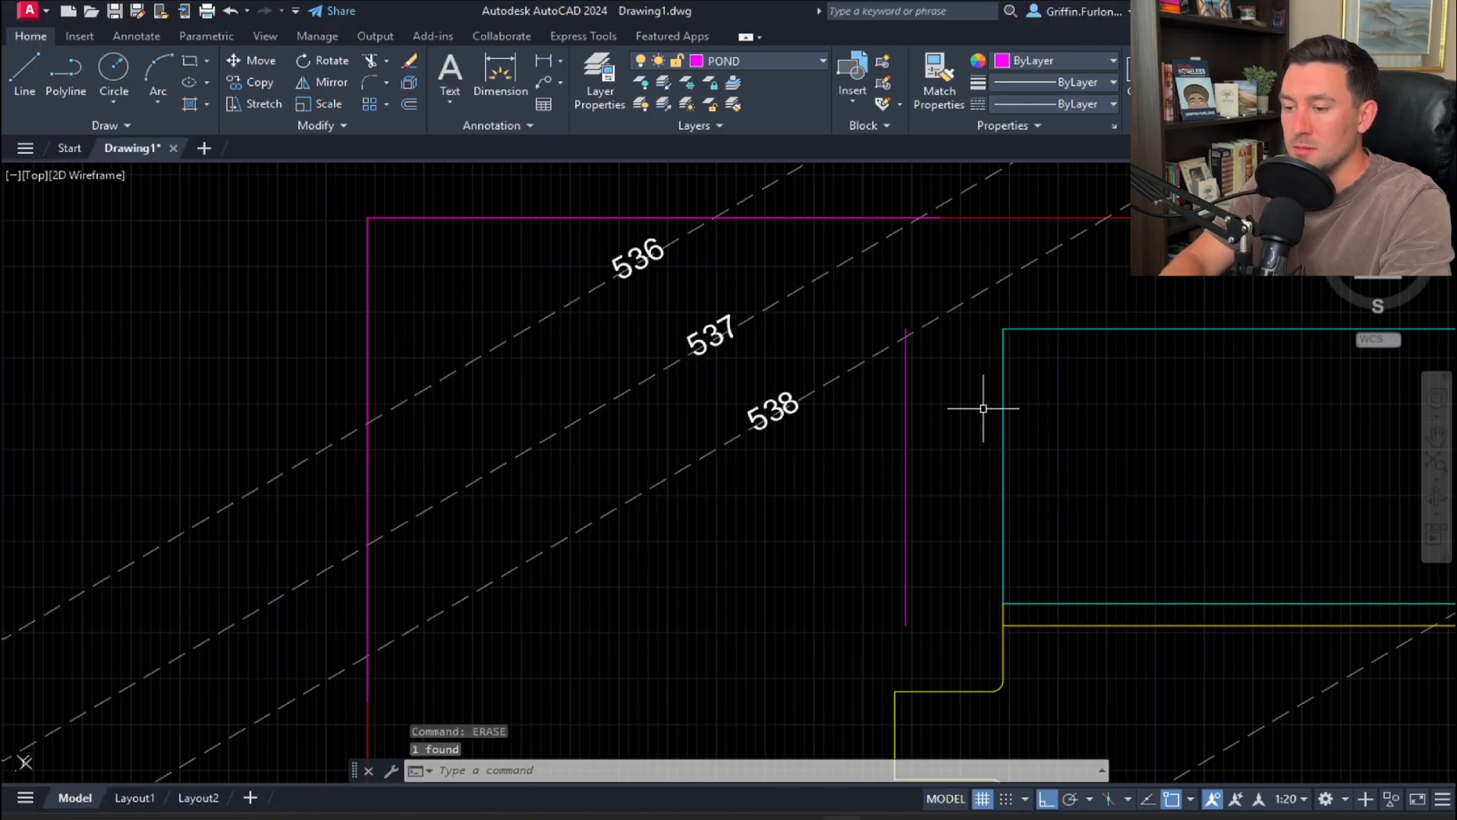
key("Escape")
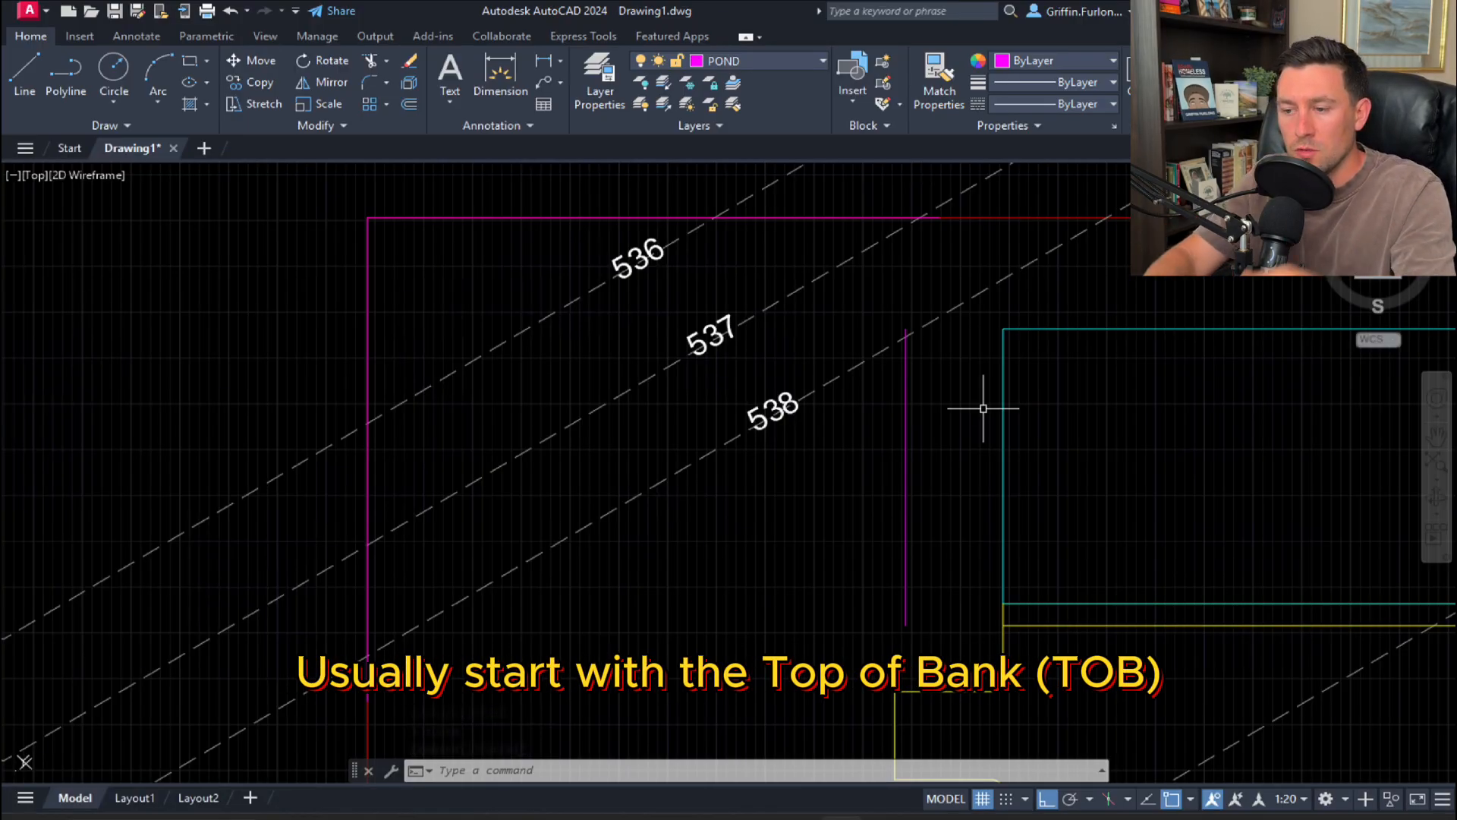
Step: Offset the north and west boundary polylines 20 units into the site for the pond's top of bank
type("of")
key("Return")
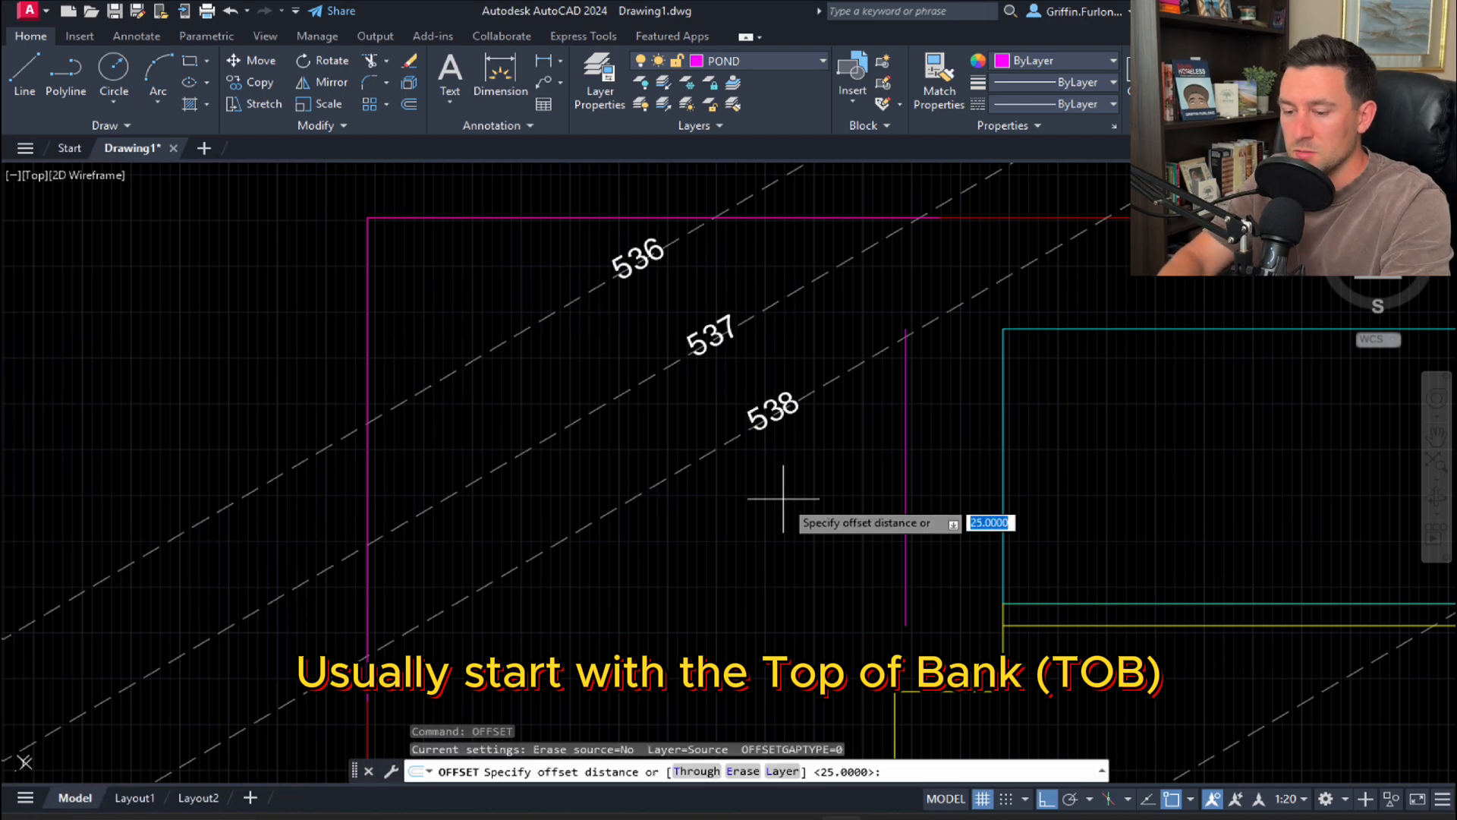
type("20")
key("Return")
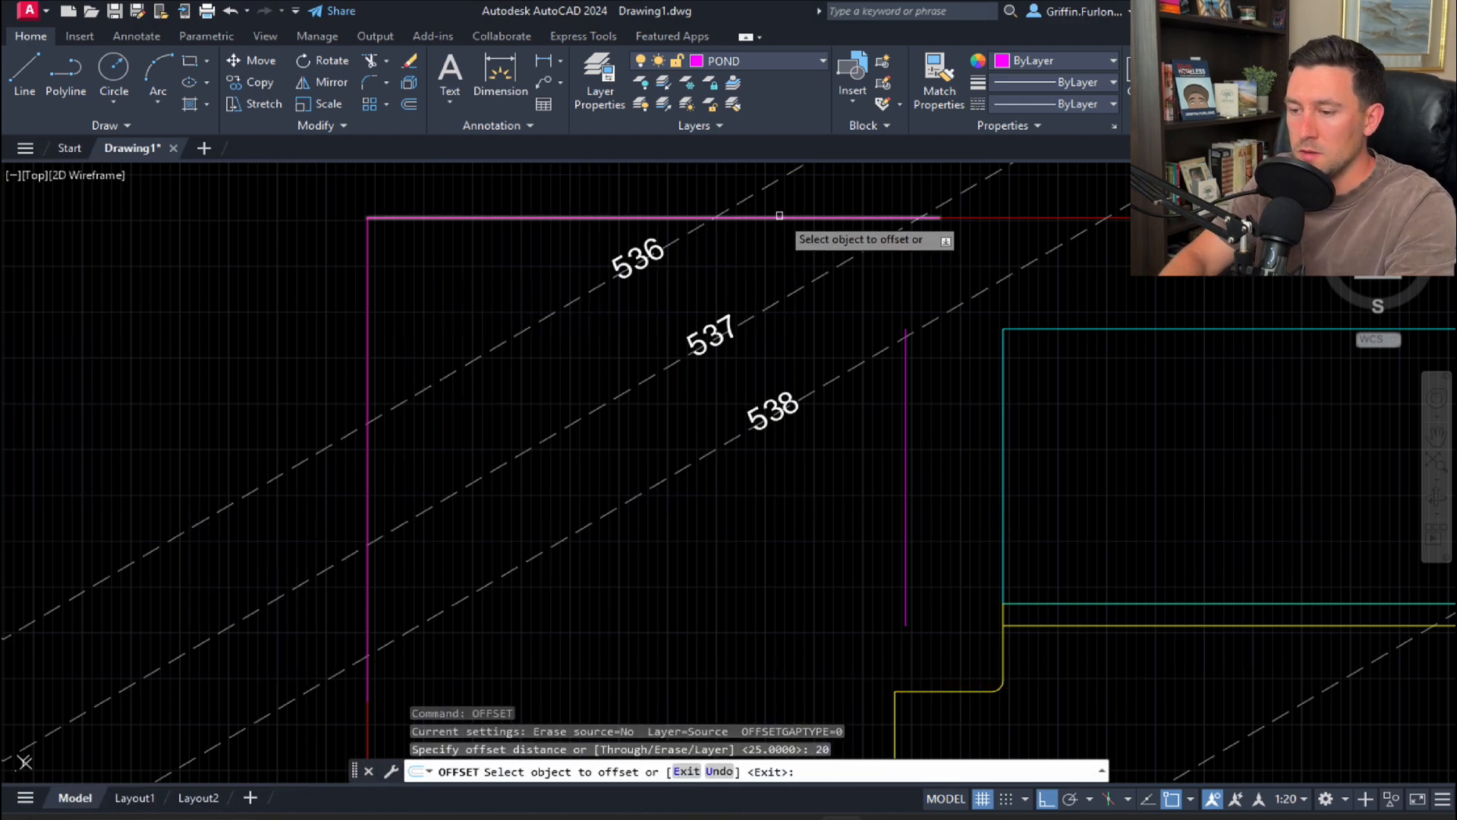
left_click(785, 218)
left_click(785, 319)
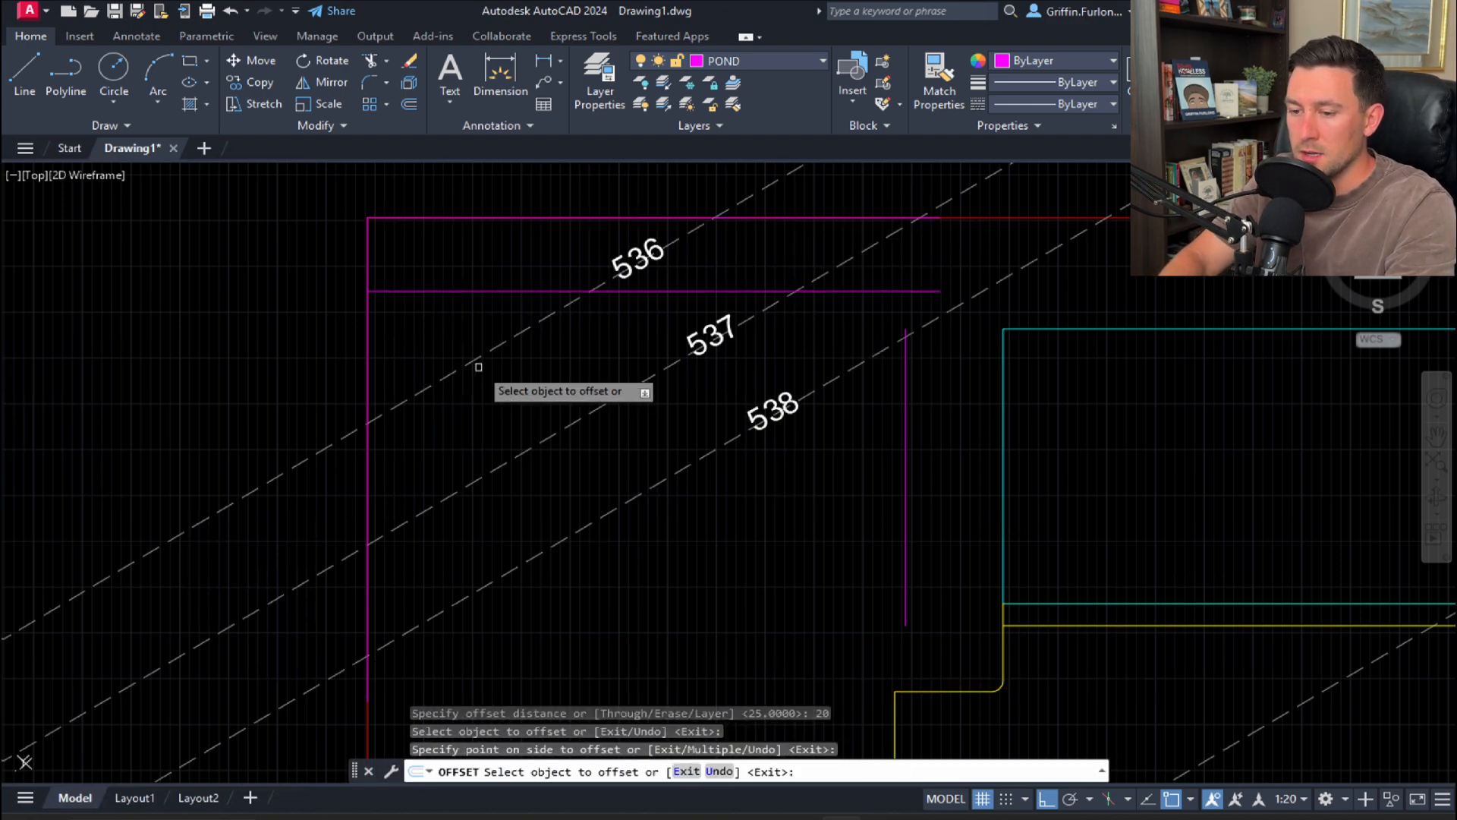
left_click(368, 345)
left_click(539, 350)
key("Escape")
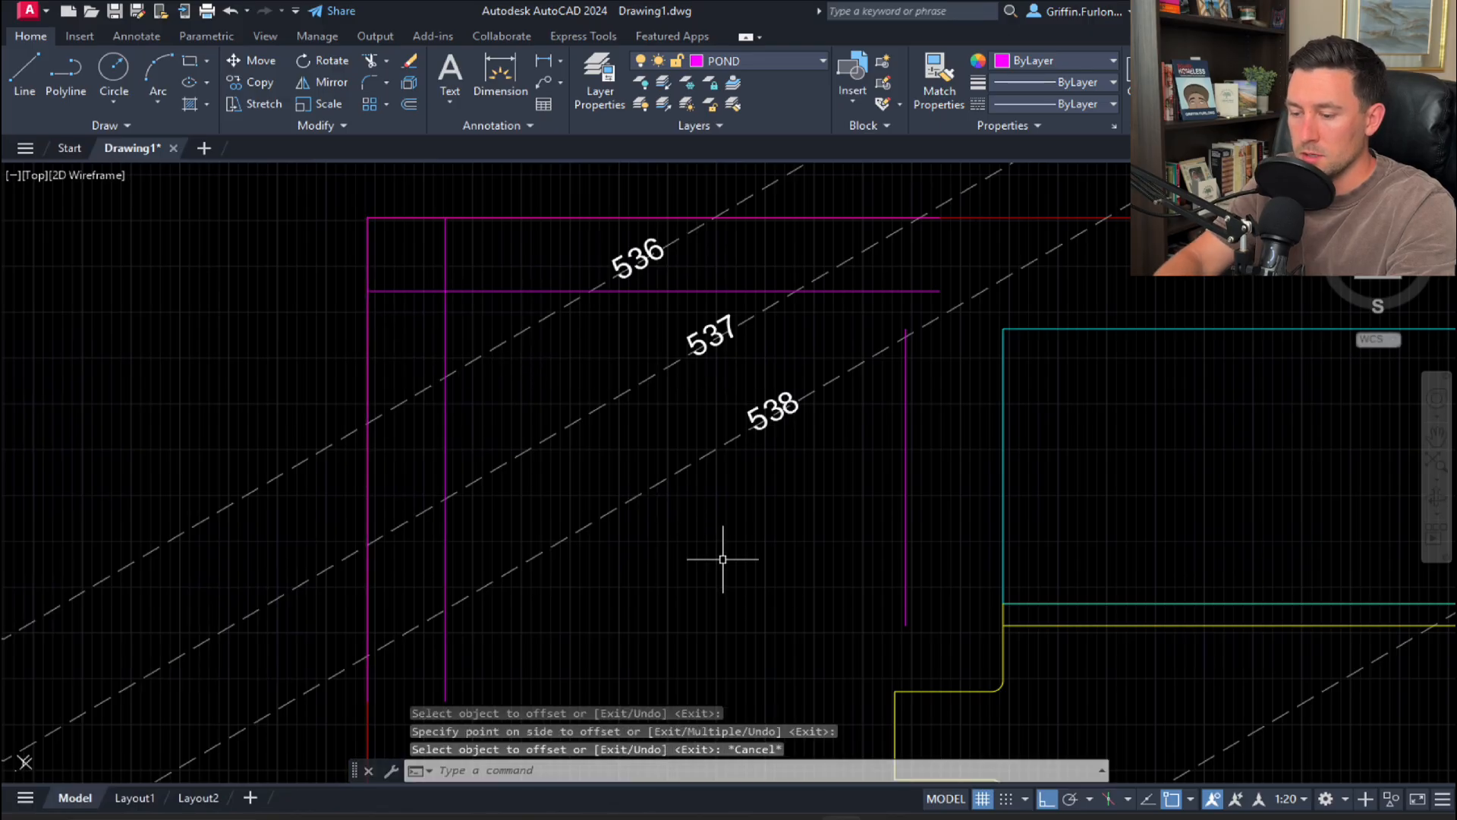
Step: Draw the pond's south side as a horizontal polyline from the east side's lower end to the west offset line
type("pl")
key("Return")
left_click(905, 625)
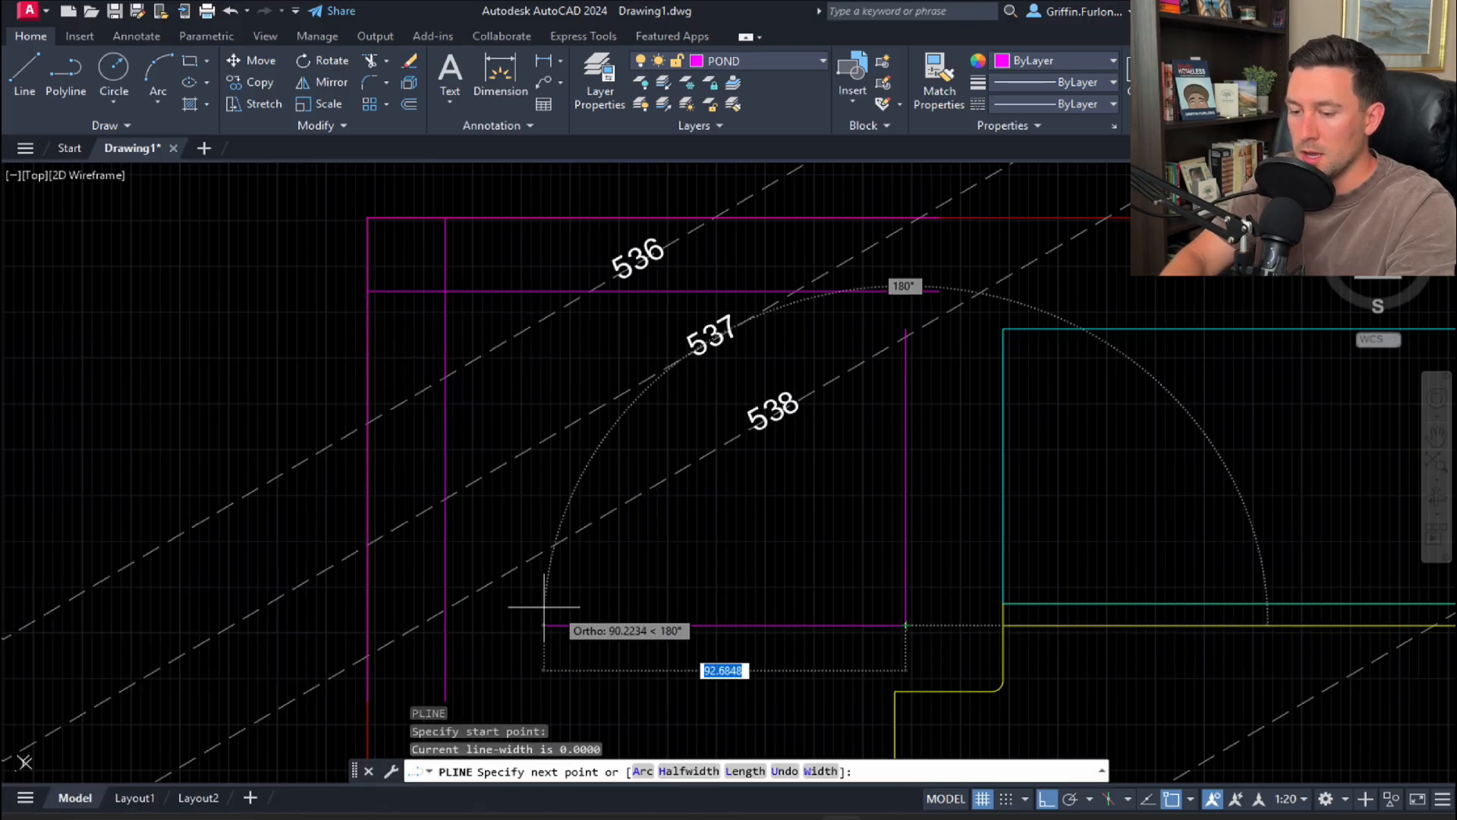
left_click(455, 627)
key("Escape")
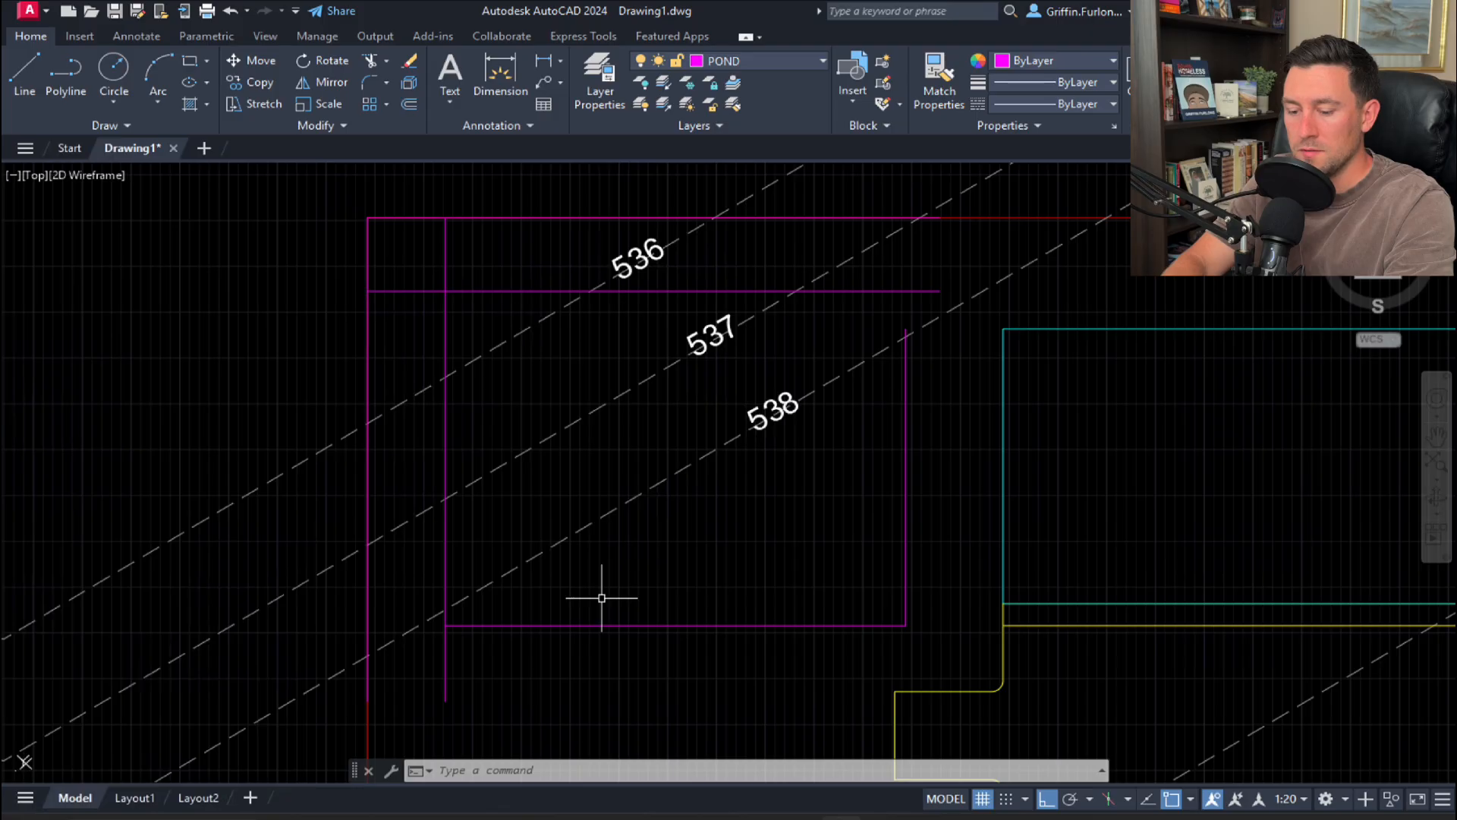
type("f")
key("Return")
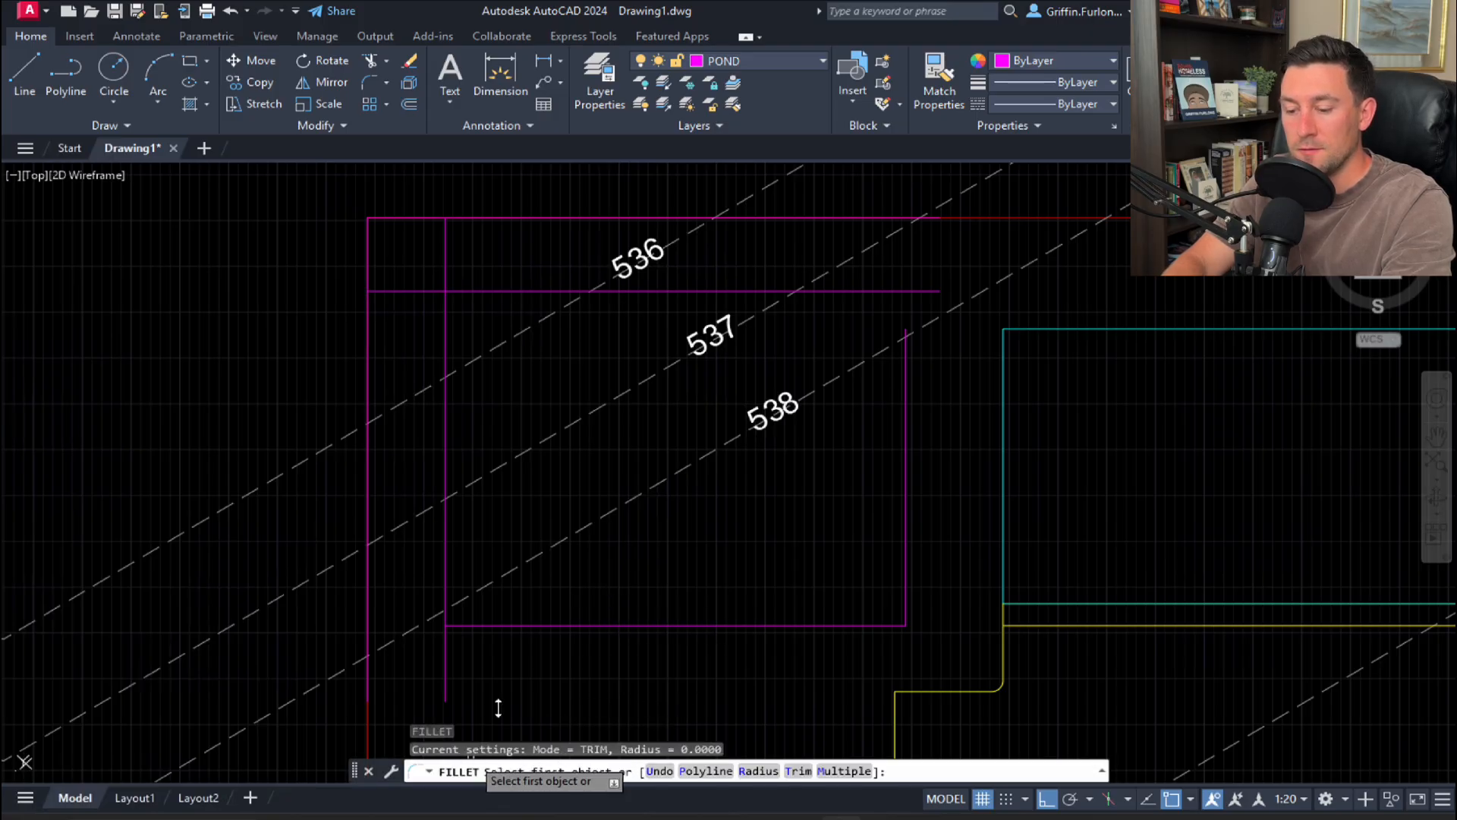
left_click(758, 771)
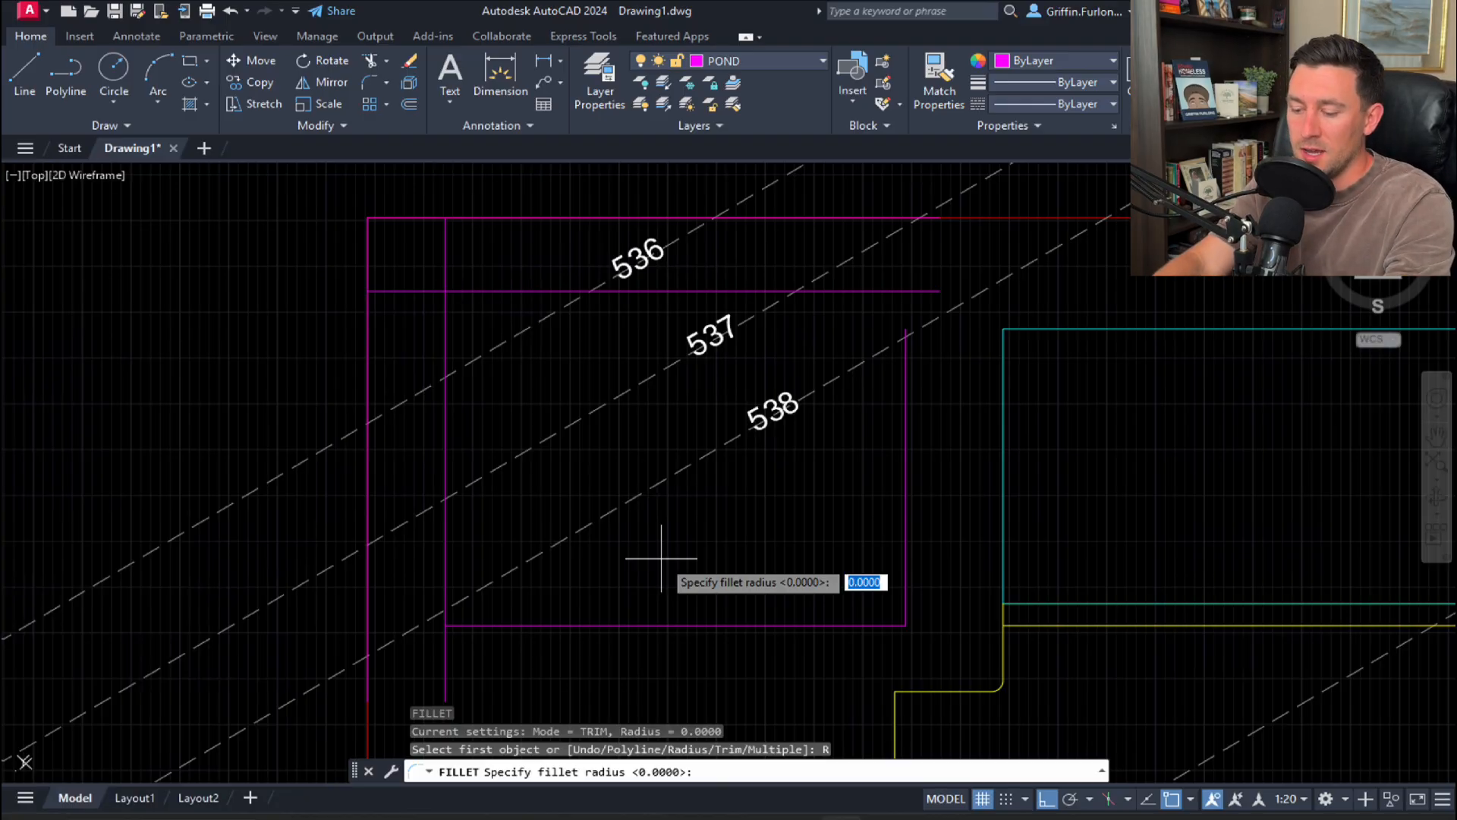
type("30")
key("Return")
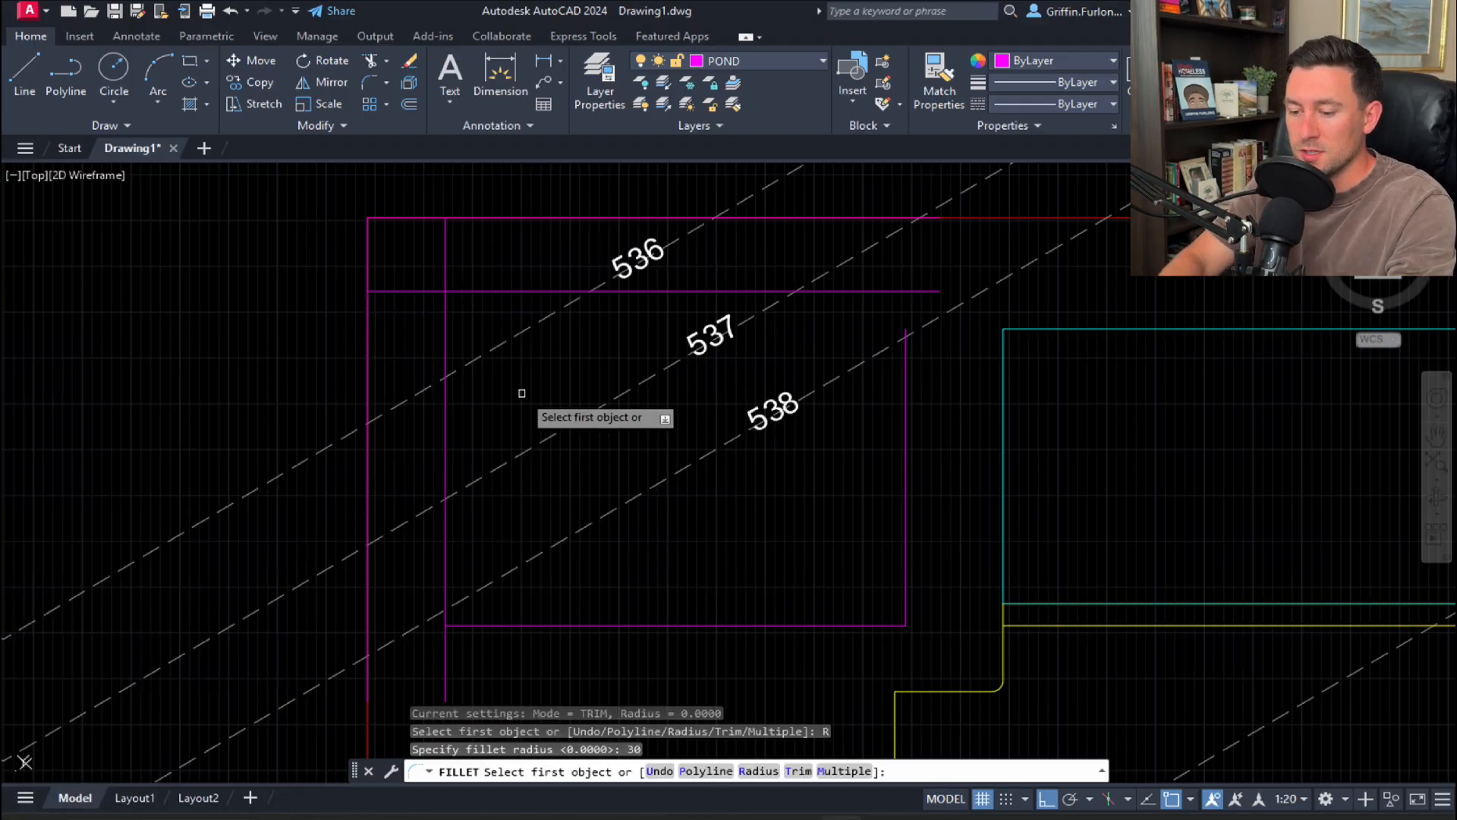
left_click(445, 331)
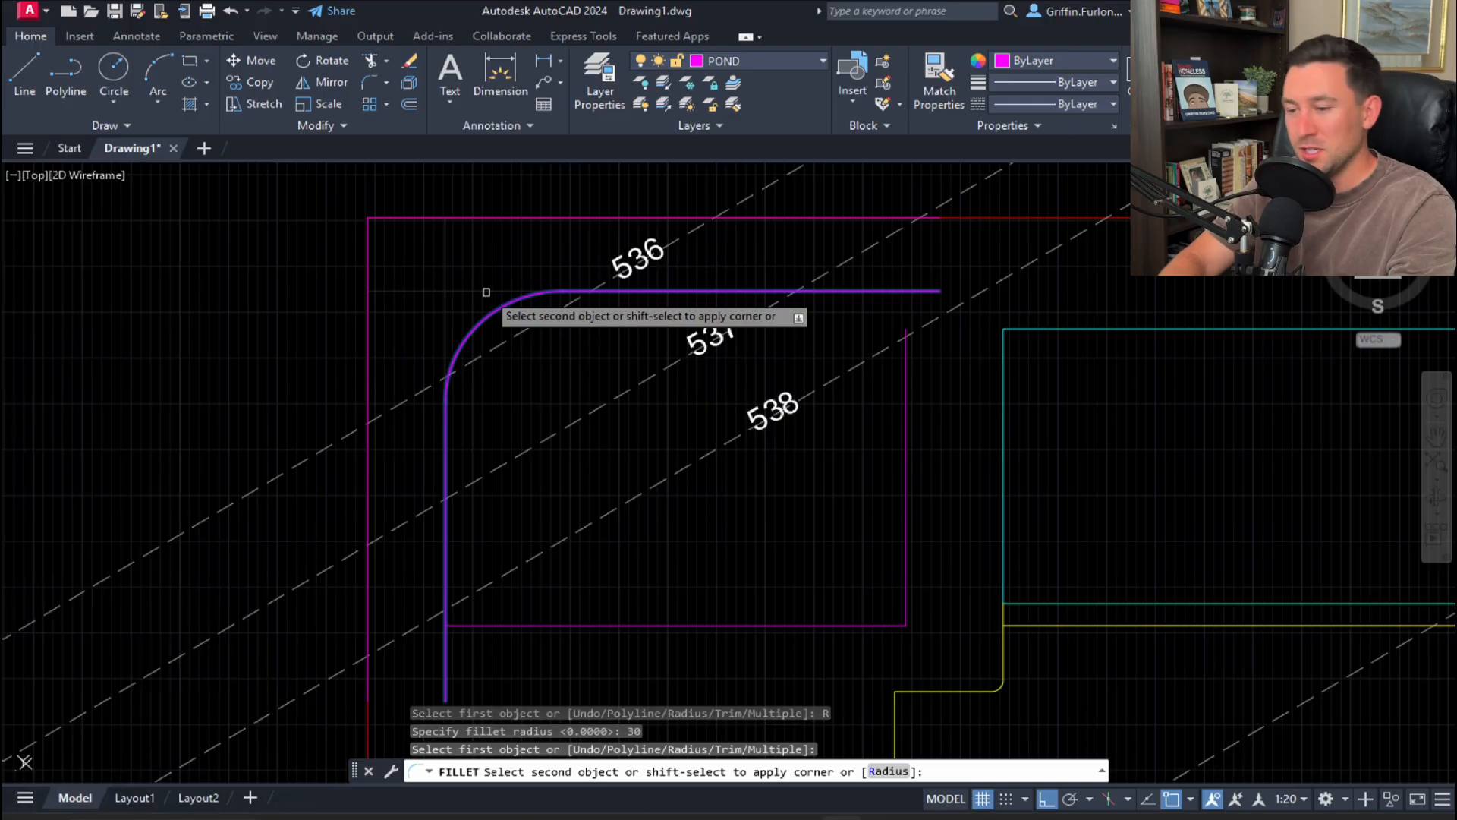
key("Escape")
Step: Fillet the pond's northwest corner with a radius of 15
key("Return")
type("r")
key("Return")
type("15")
key("Return")
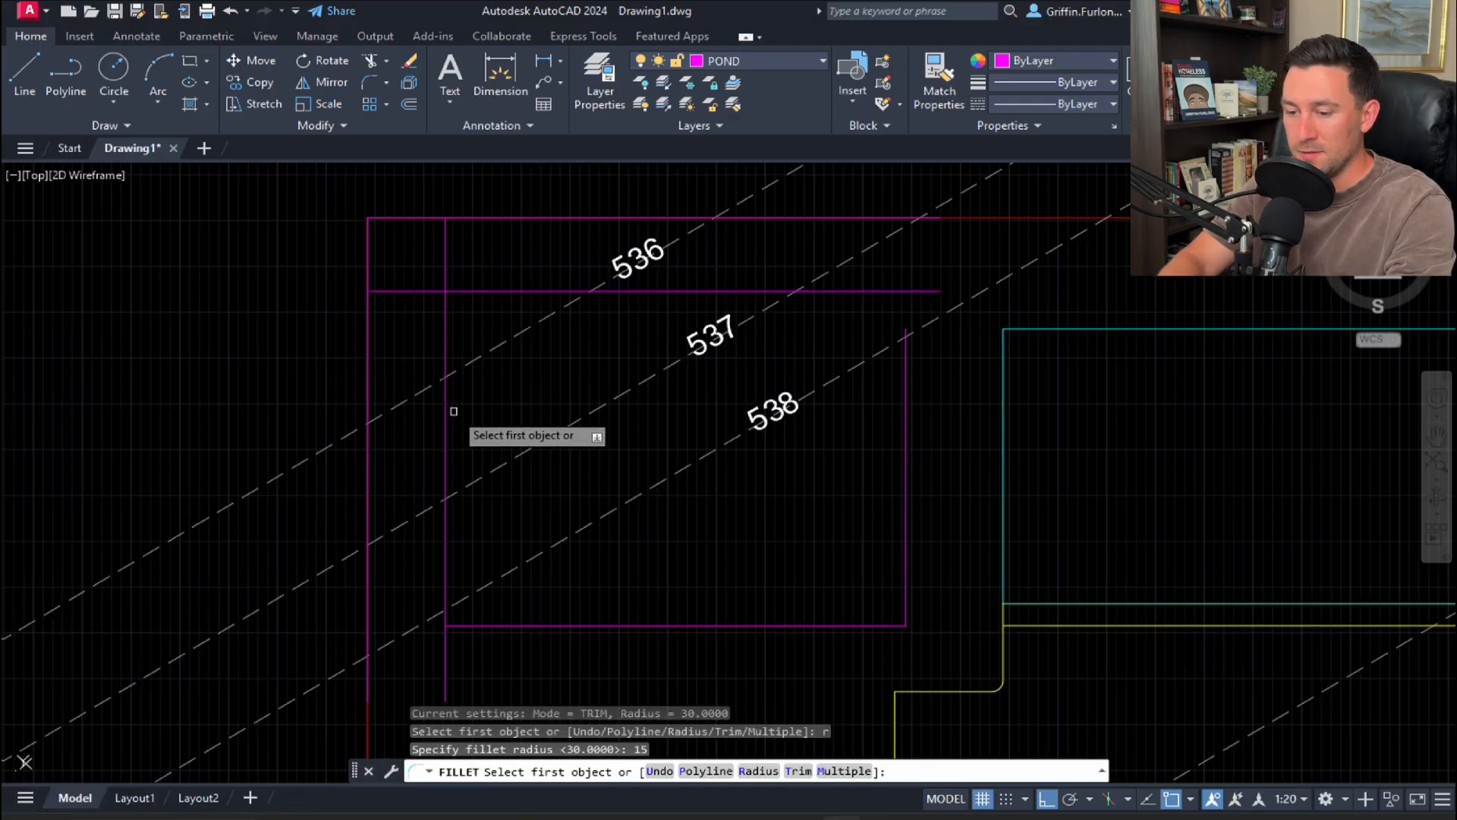
left_click(446, 410)
left_click(490, 291)
key("Escape")
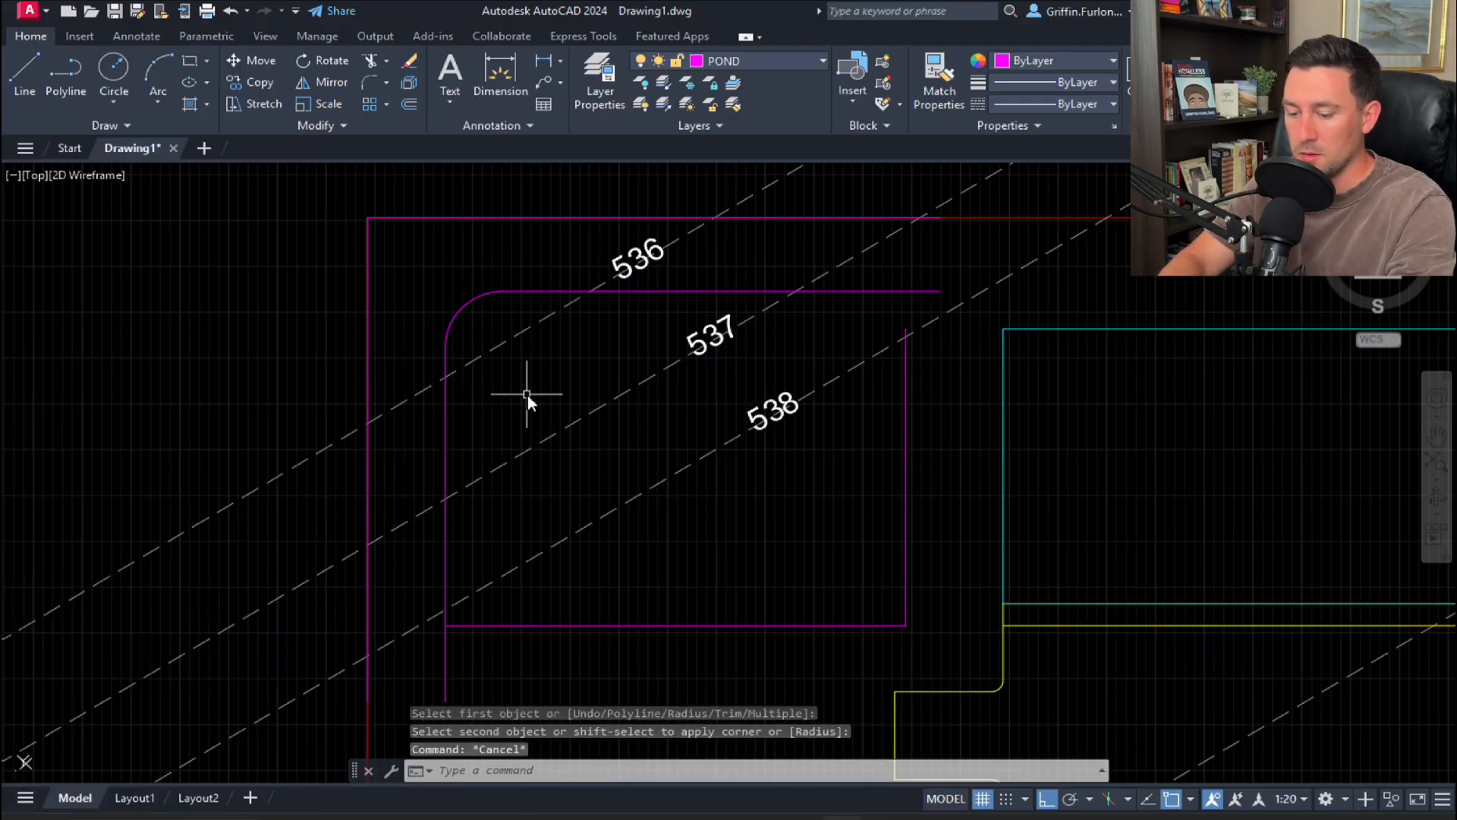
Step: Fillet the pond's northeast corner, joining the east side to the north side with the 15 radius
key("Return")
left_click(906, 416)
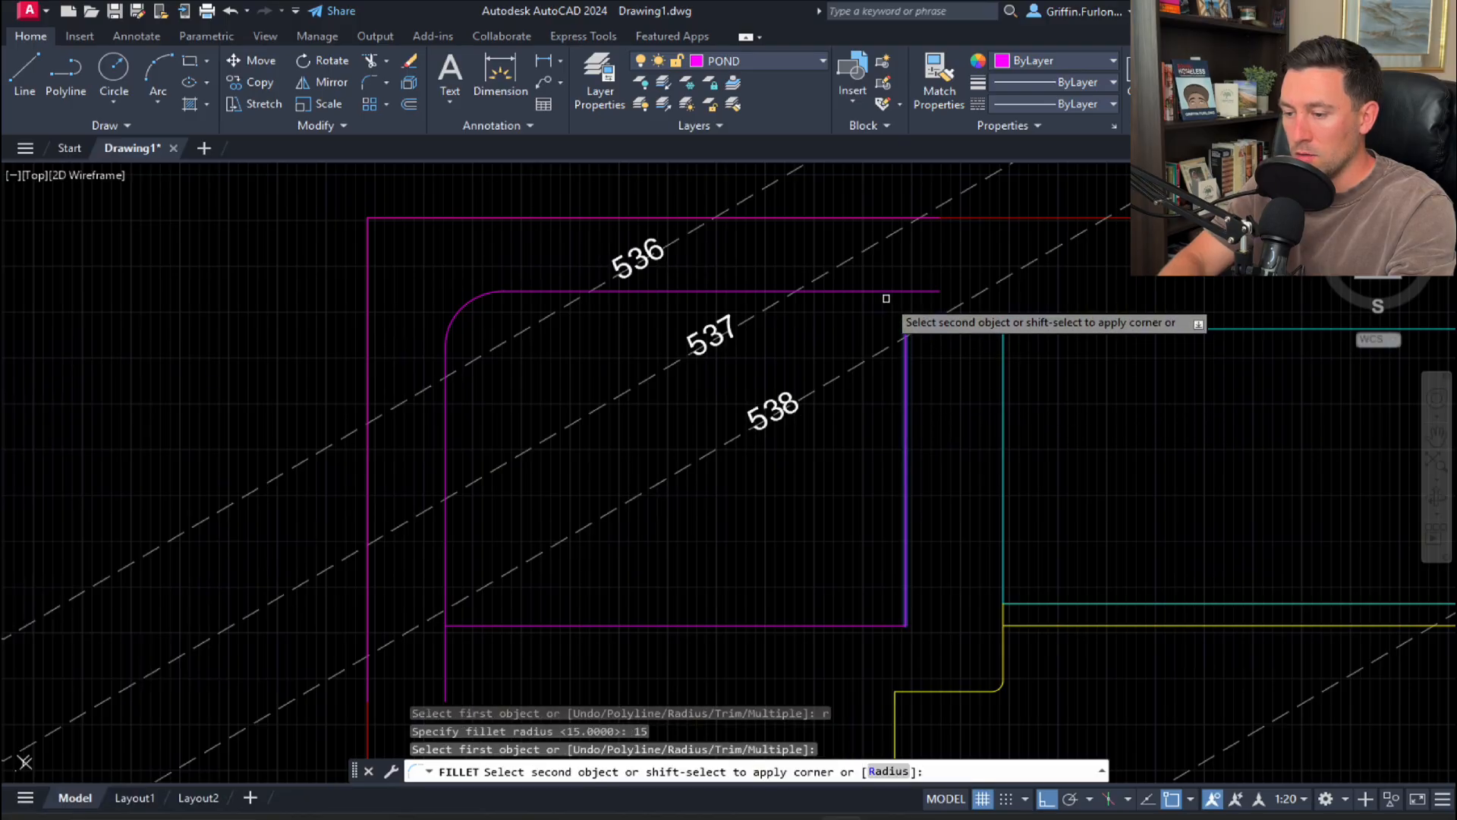
left_click(884, 290)
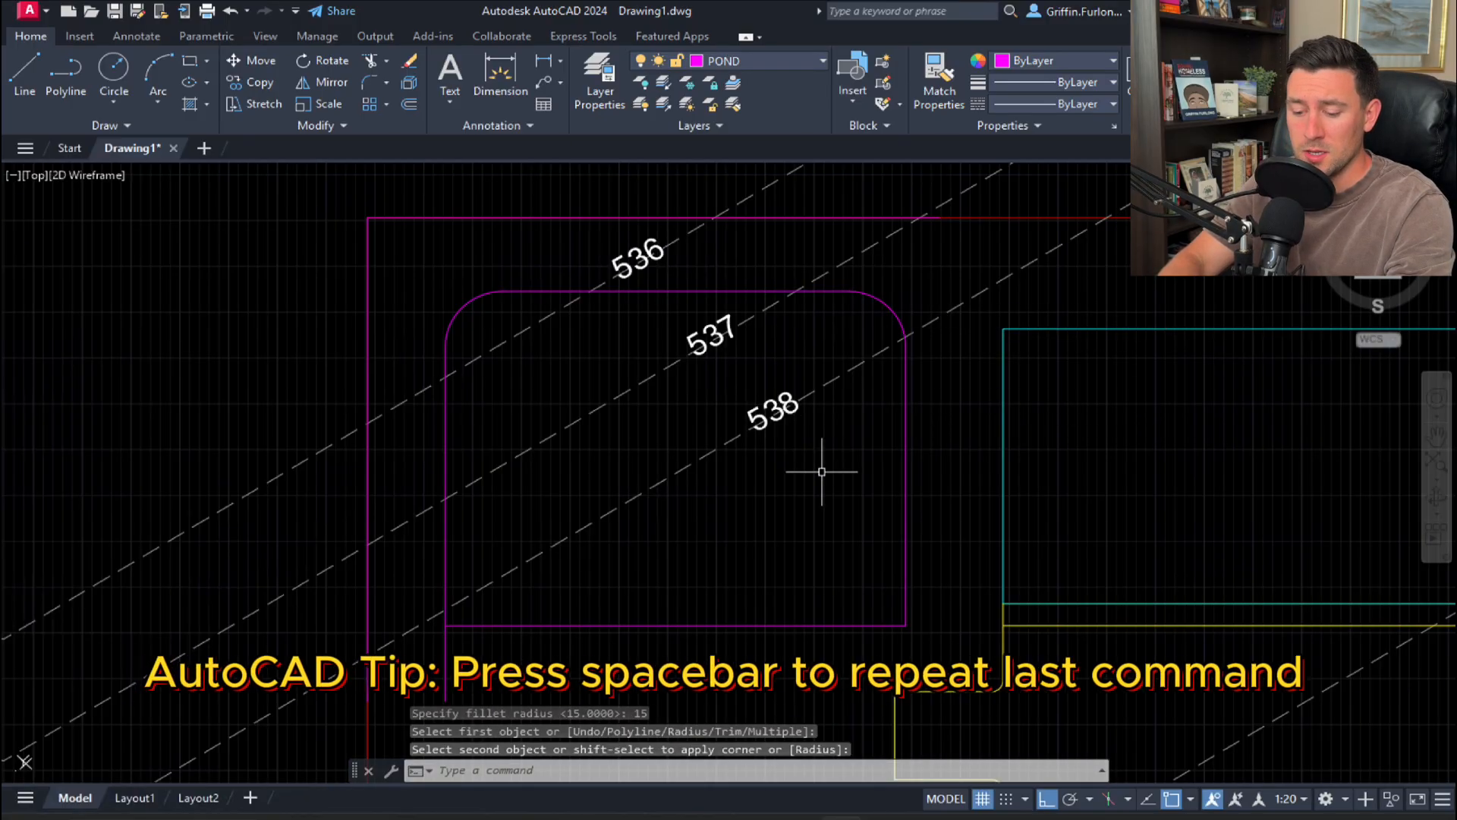
Step: Fillet the pond's southeast and southwest corners with the 15 radius to close the outline
key("space")
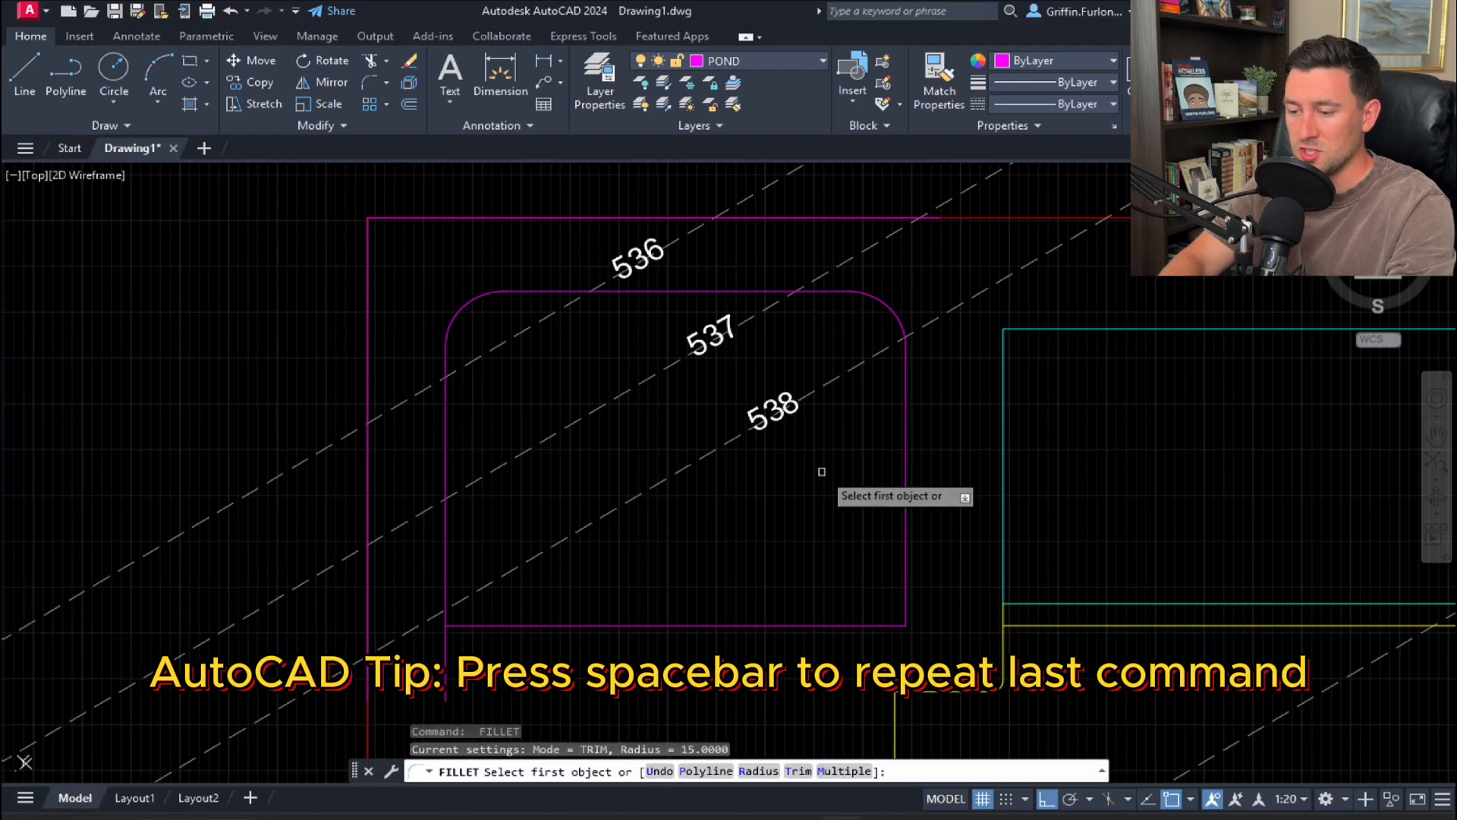
left_click(841, 630)
left_click(906, 599)
left_click(569, 626)
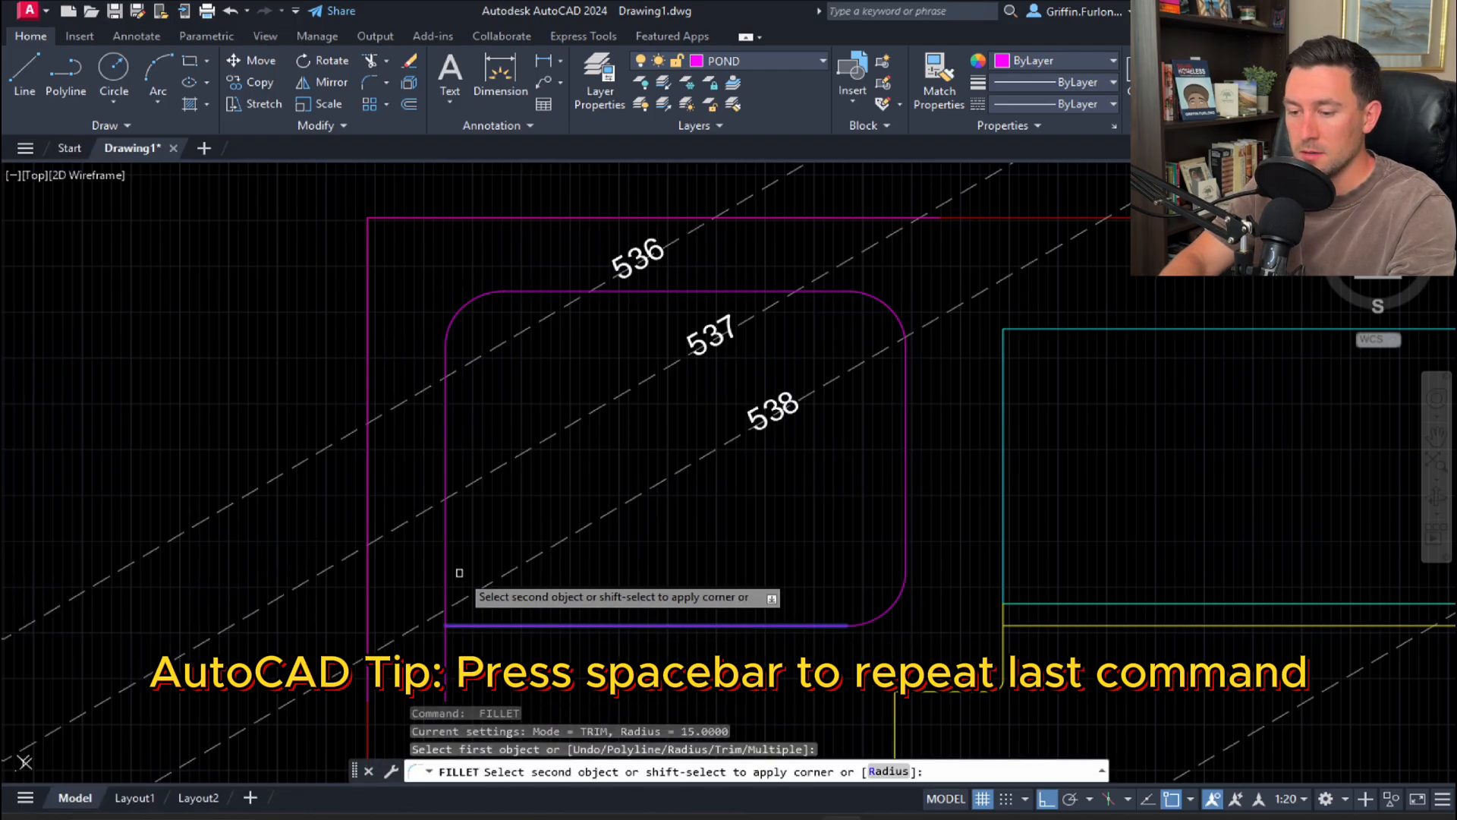
key("Escape")
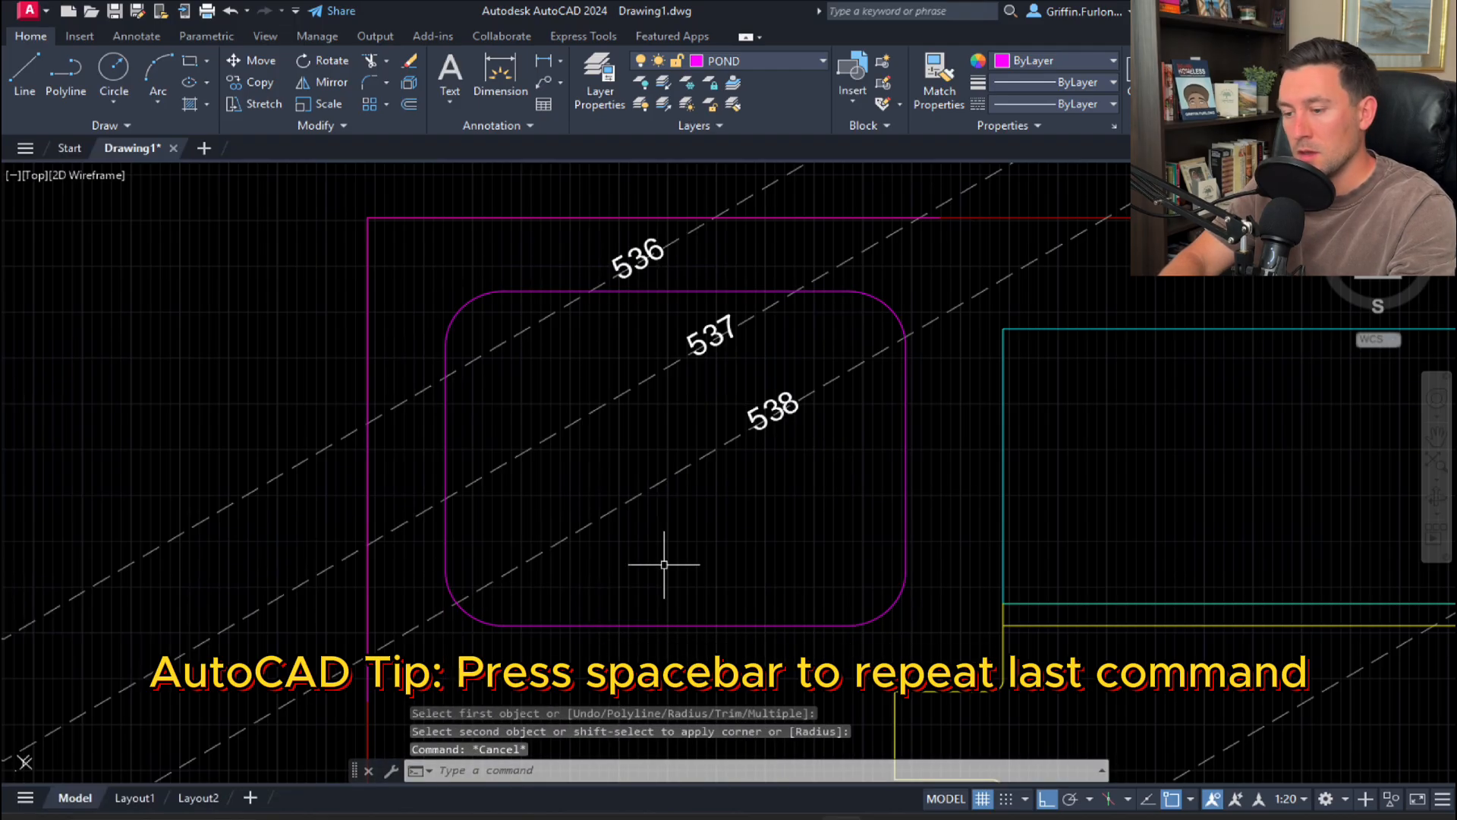
Step: Offset the pond's rounded top-of-bank outline 4 units inward
scroll(384, 478, "down", 4)
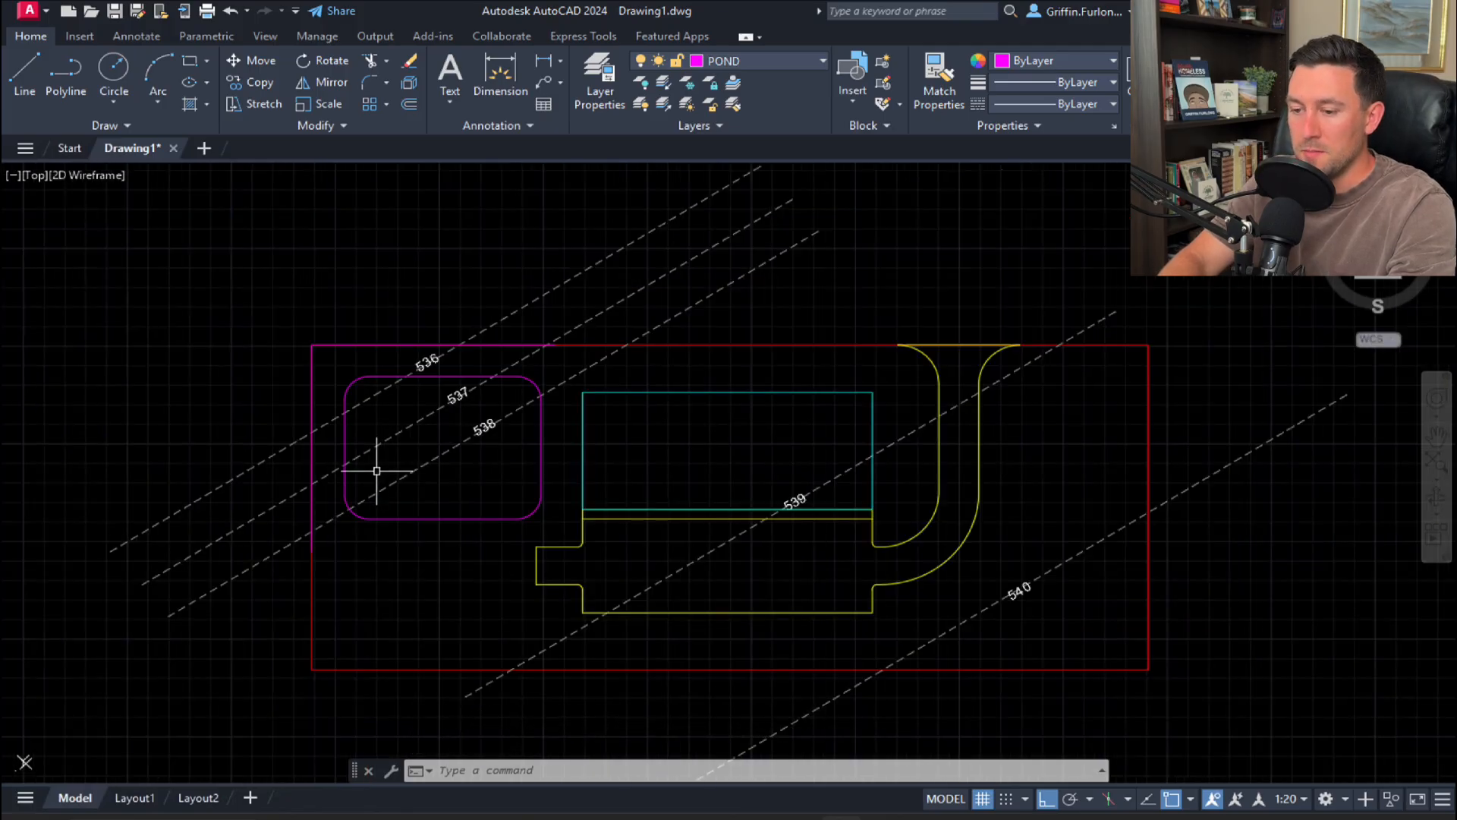
scroll(454, 489, "up", 4)
middle_click_drag(454, 489, 679, 575)
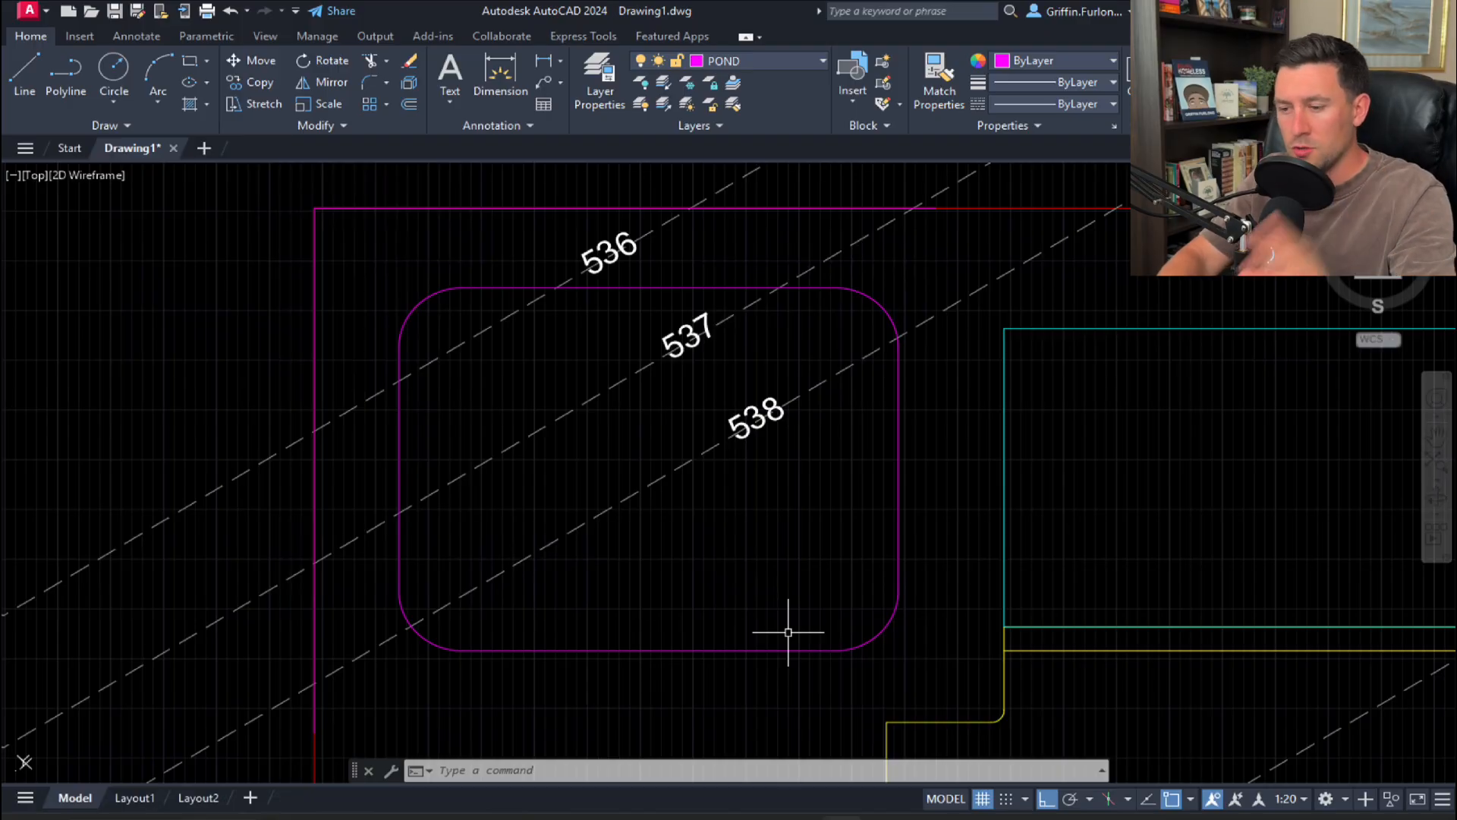
type("o")
key("Return")
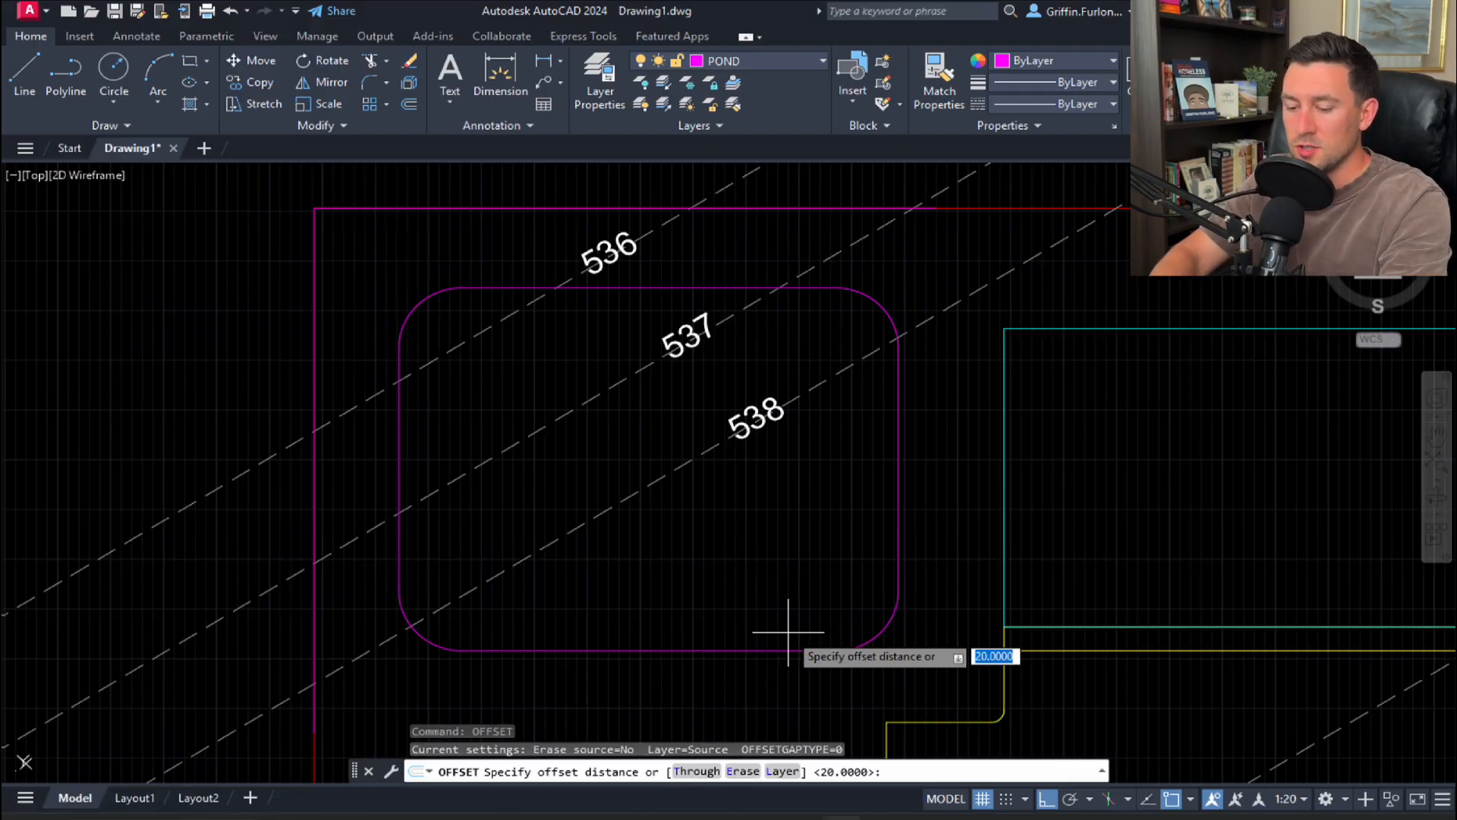
type("4")
key("Return")
left_click(767, 649)
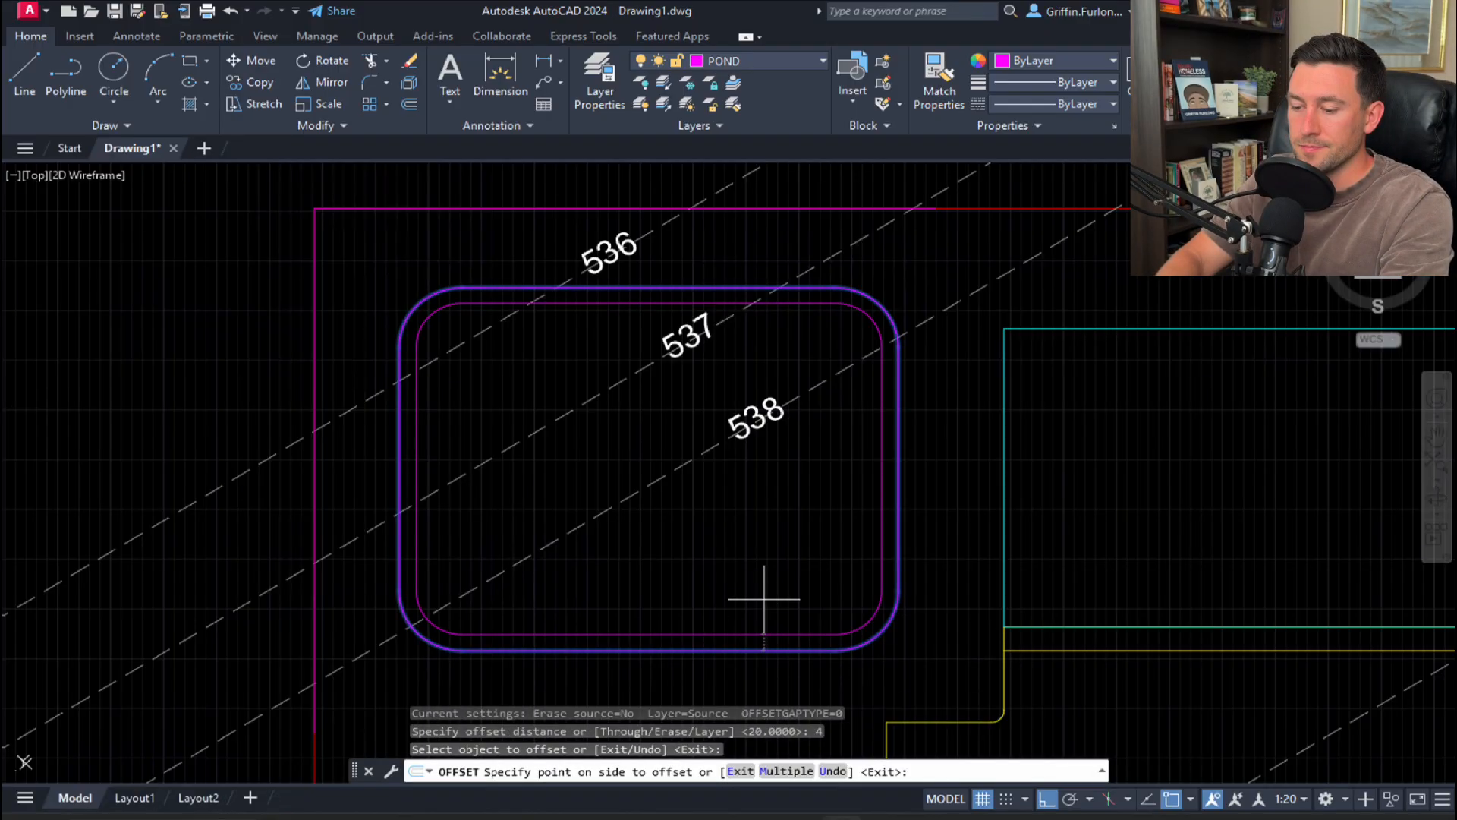
left_click(749, 624)
Step: Offset the innermost pond outline inward by 4 three more times, down to the pond bottom
left_click(746, 634)
left_click(747, 591)
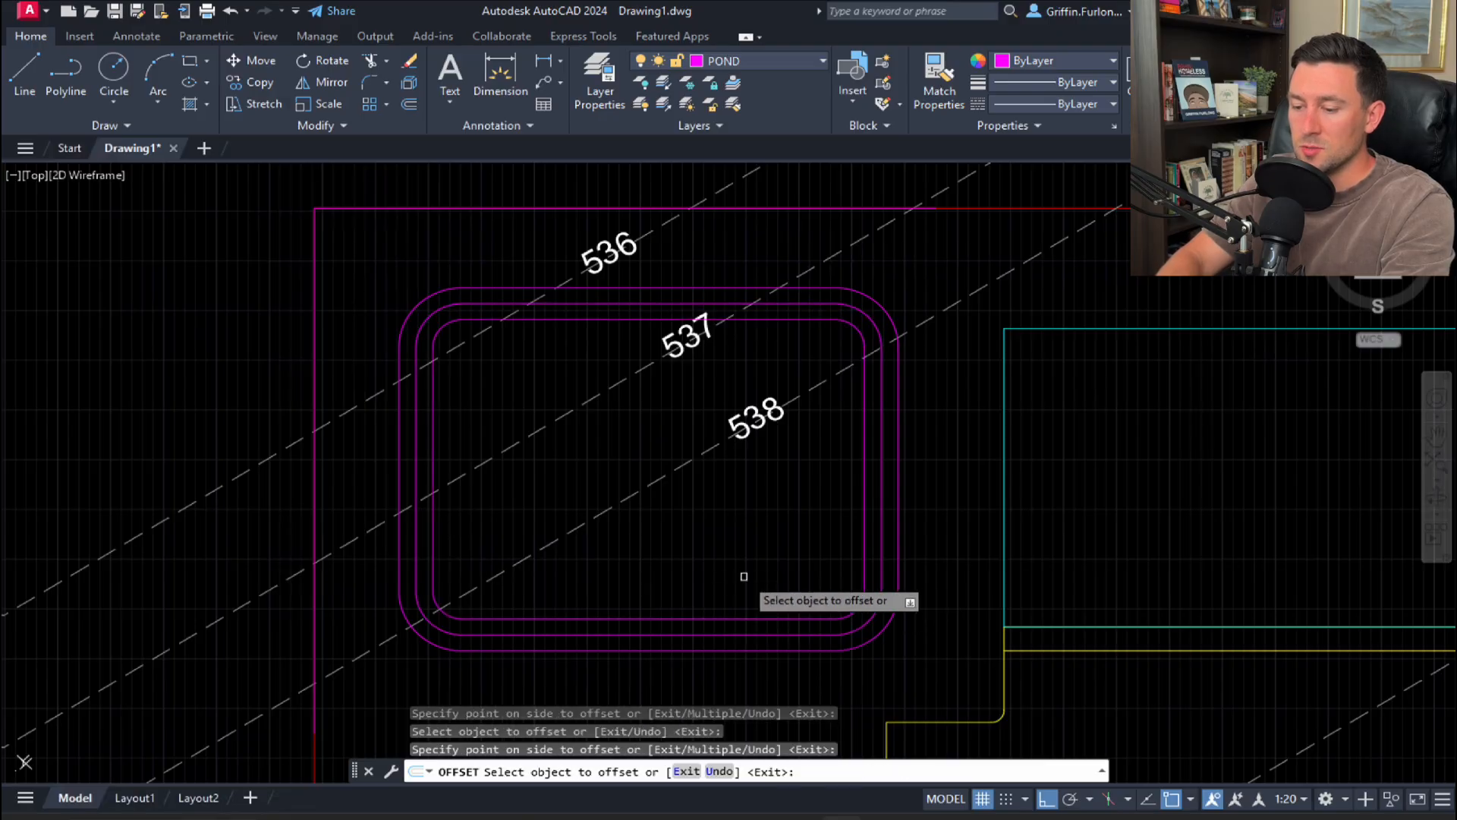
left_click(736, 616)
left_click(740, 561)
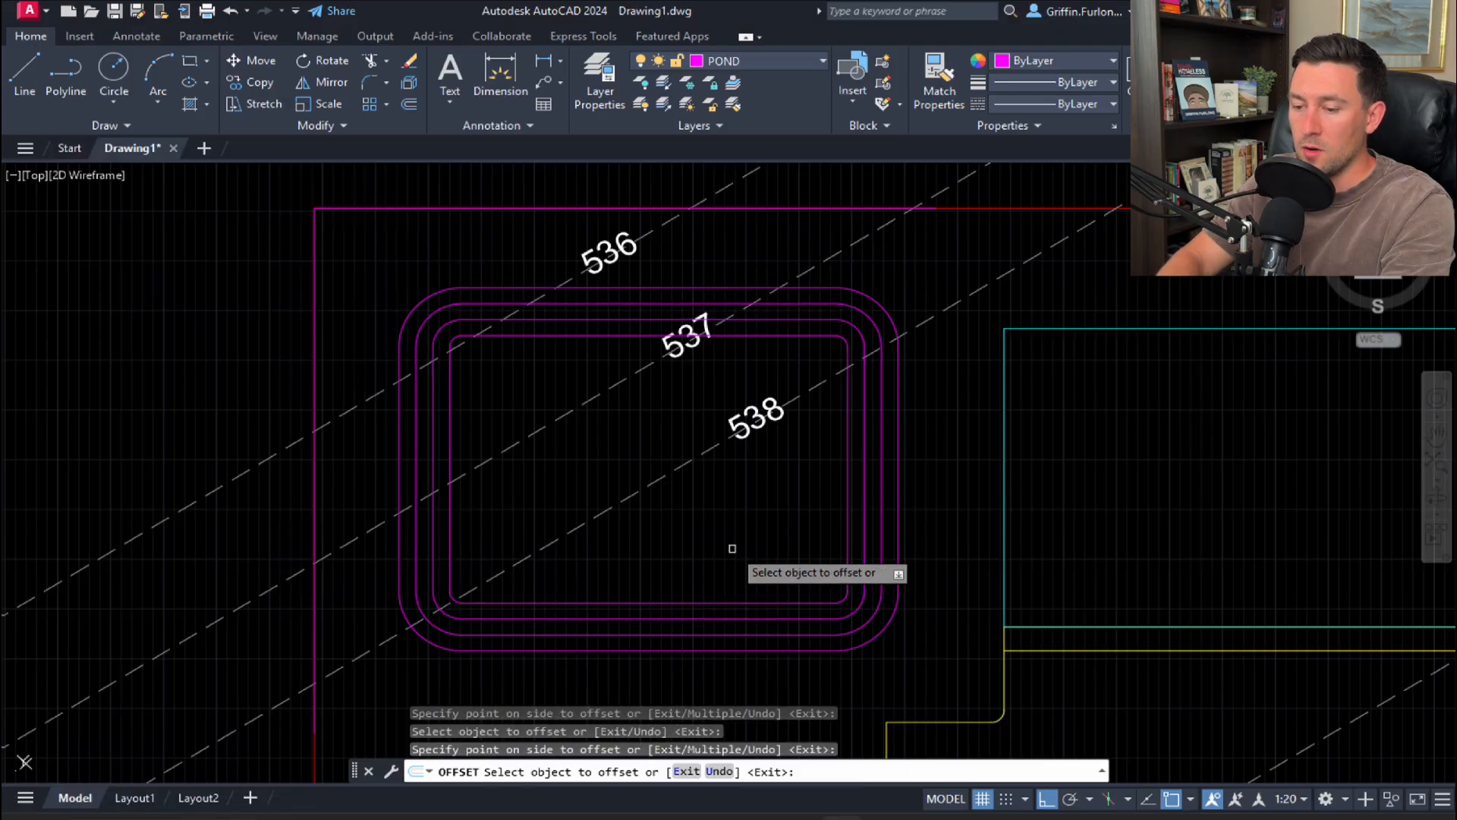
left_click(722, 601)
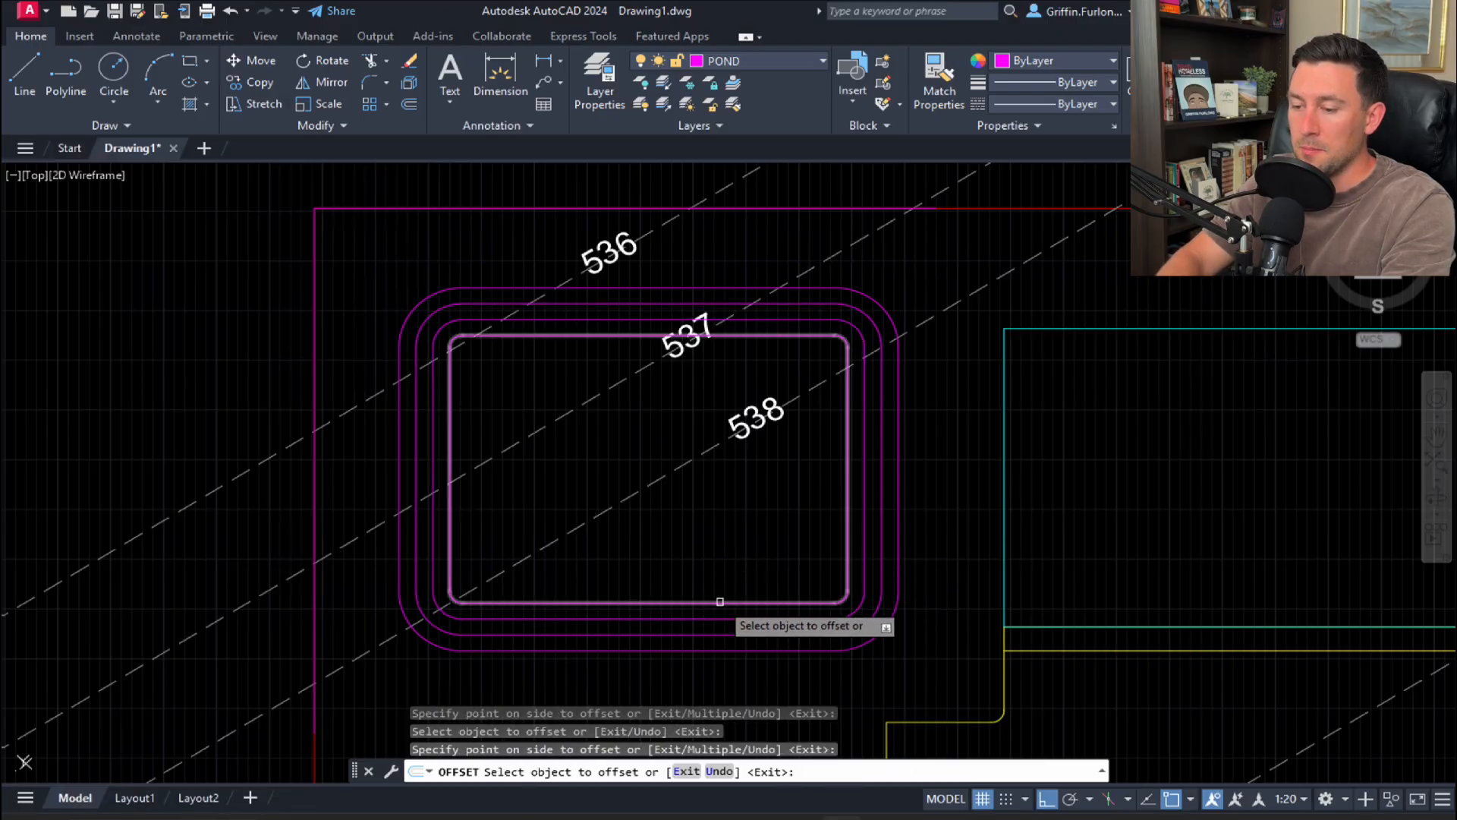
left_click(721, 533)
key("Escape")
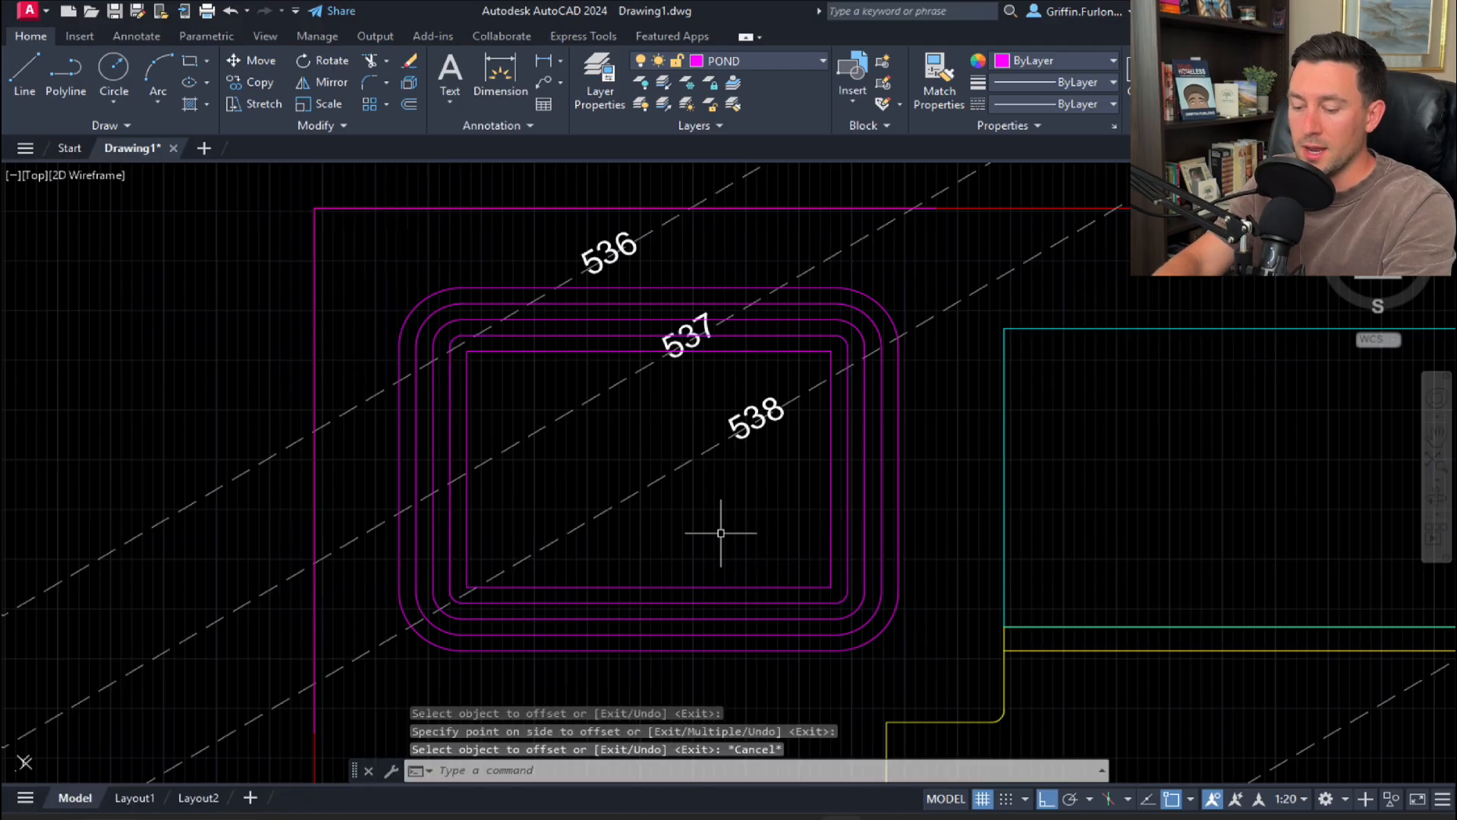
Step: Examine the pond's top-of-bank and bottom outlines against the existing 538 contour
middle_click_drag(762, 646, 735, 612)
left_click(731, 614)
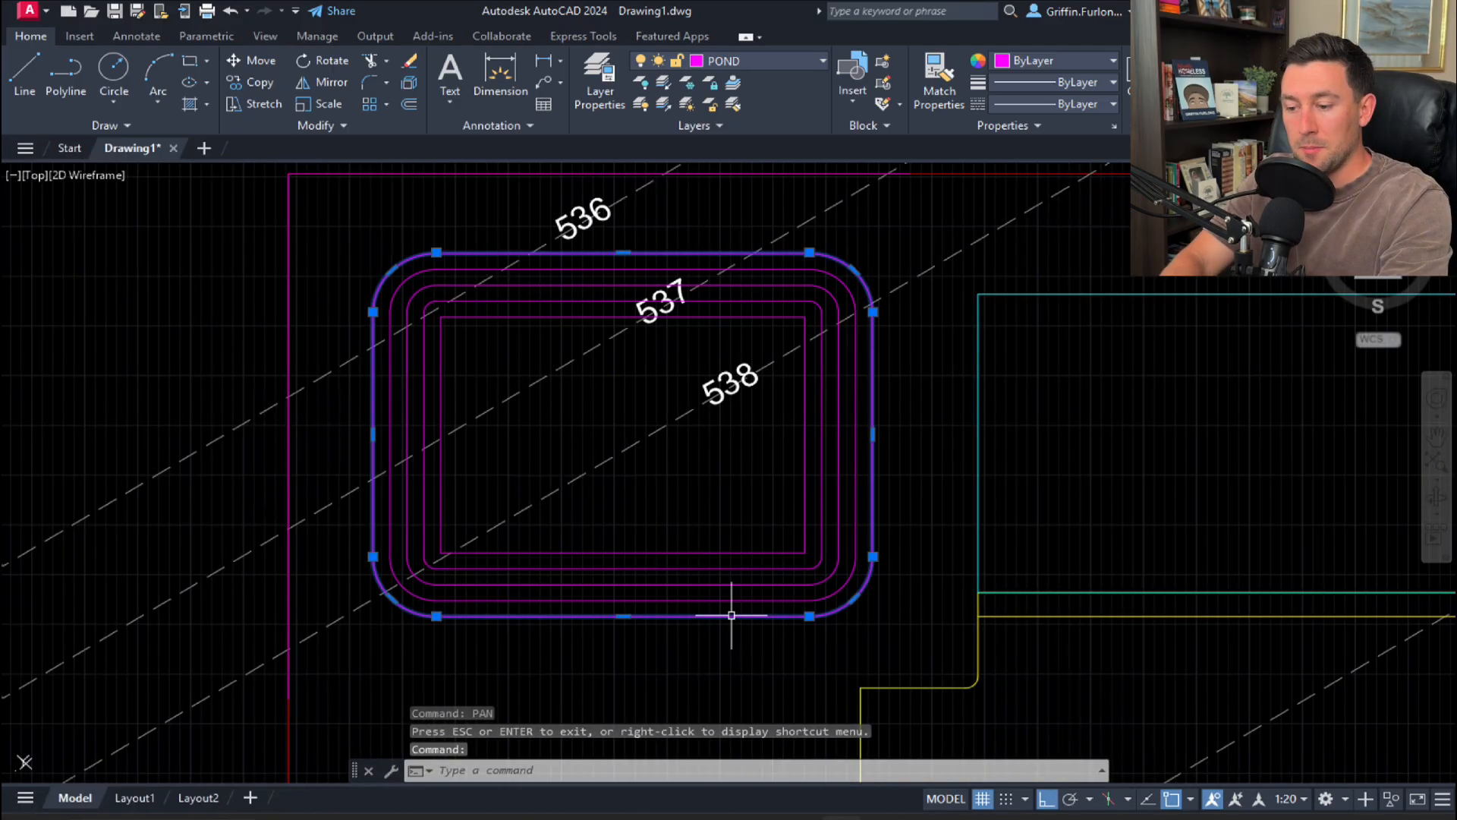
key("Escape")
left_click(702, 551)
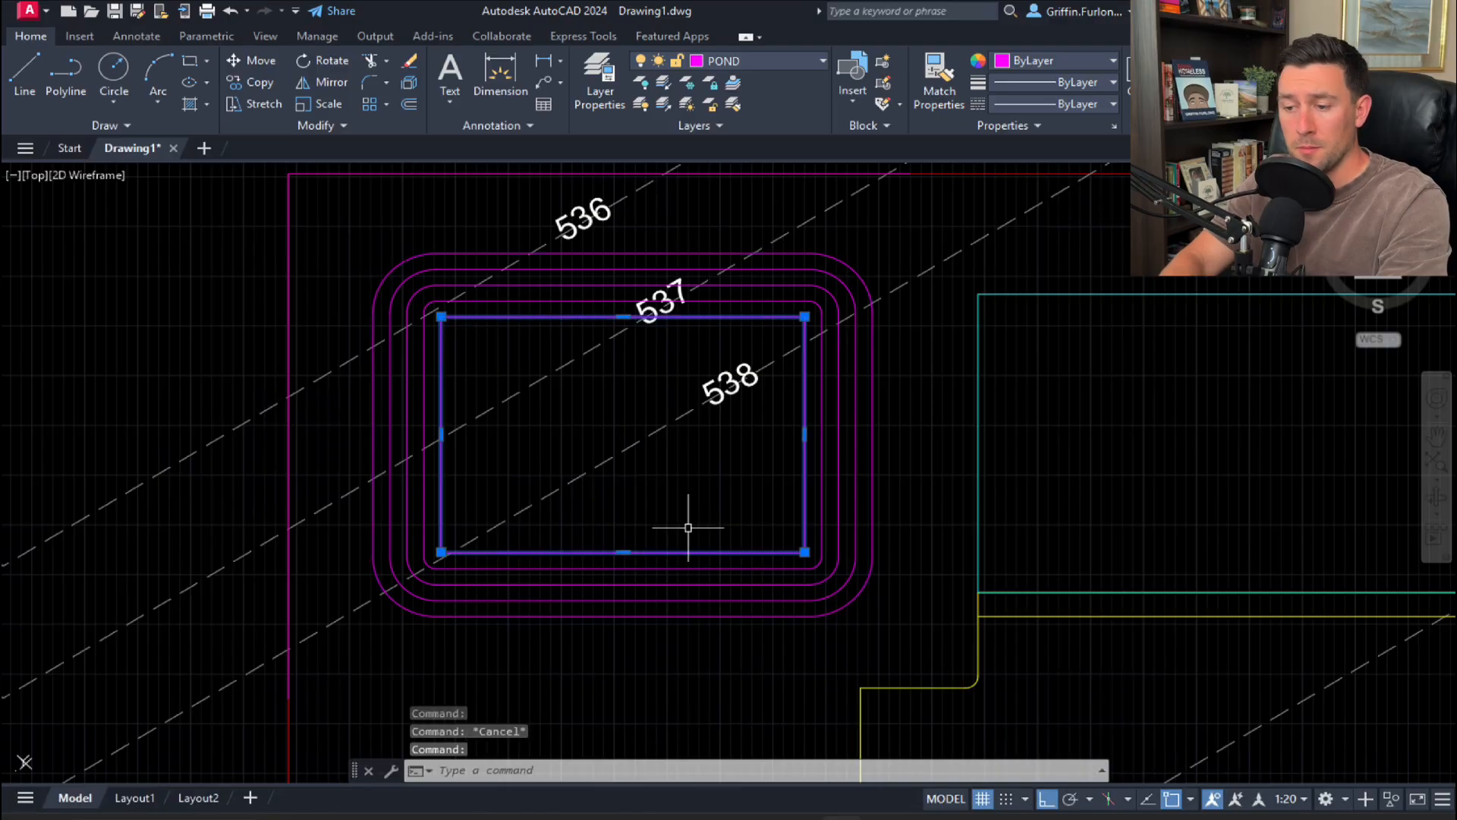
key("Escape")
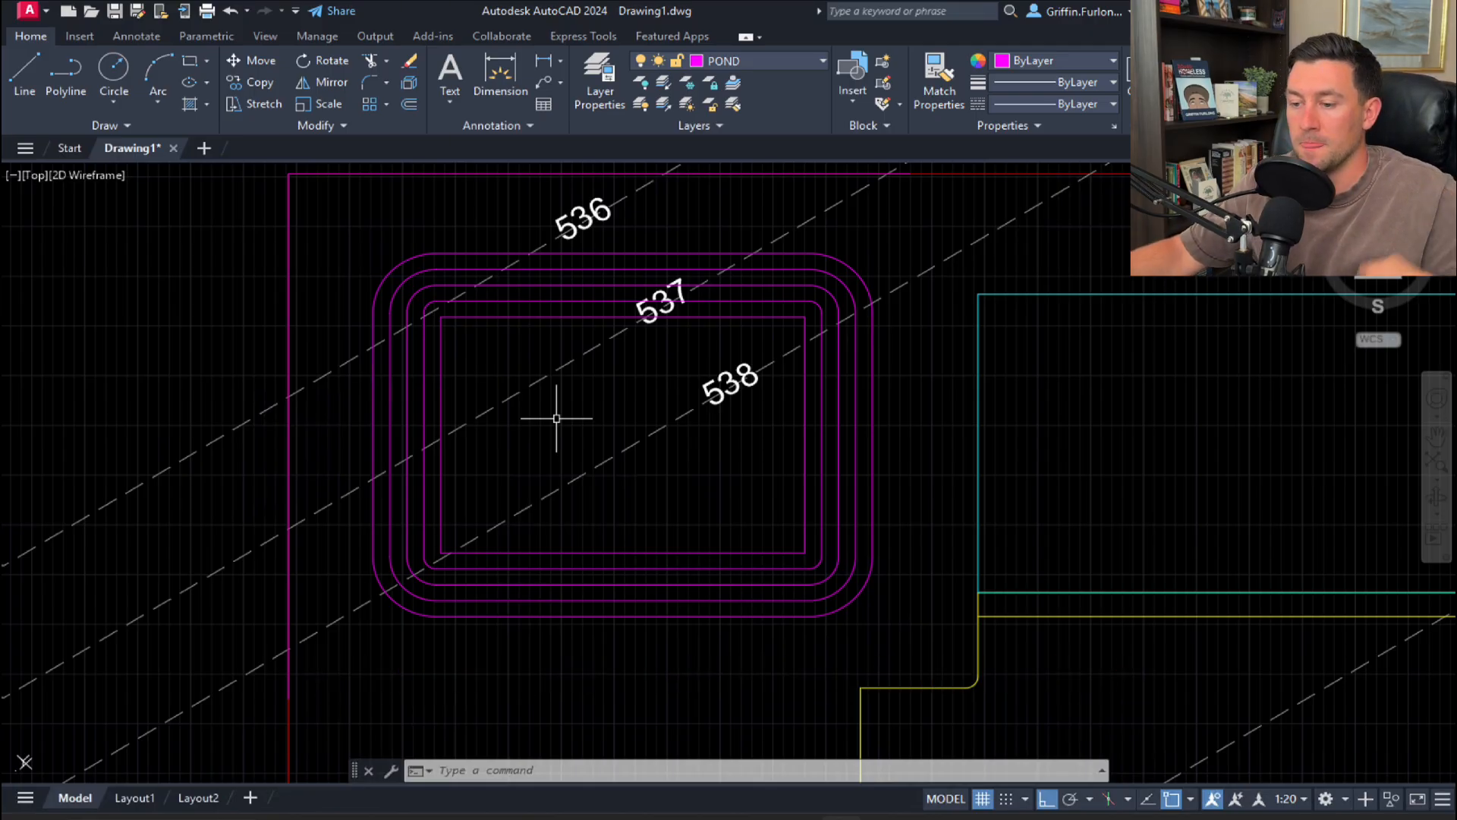
left_click(680, 307)
left_click(675, 324)
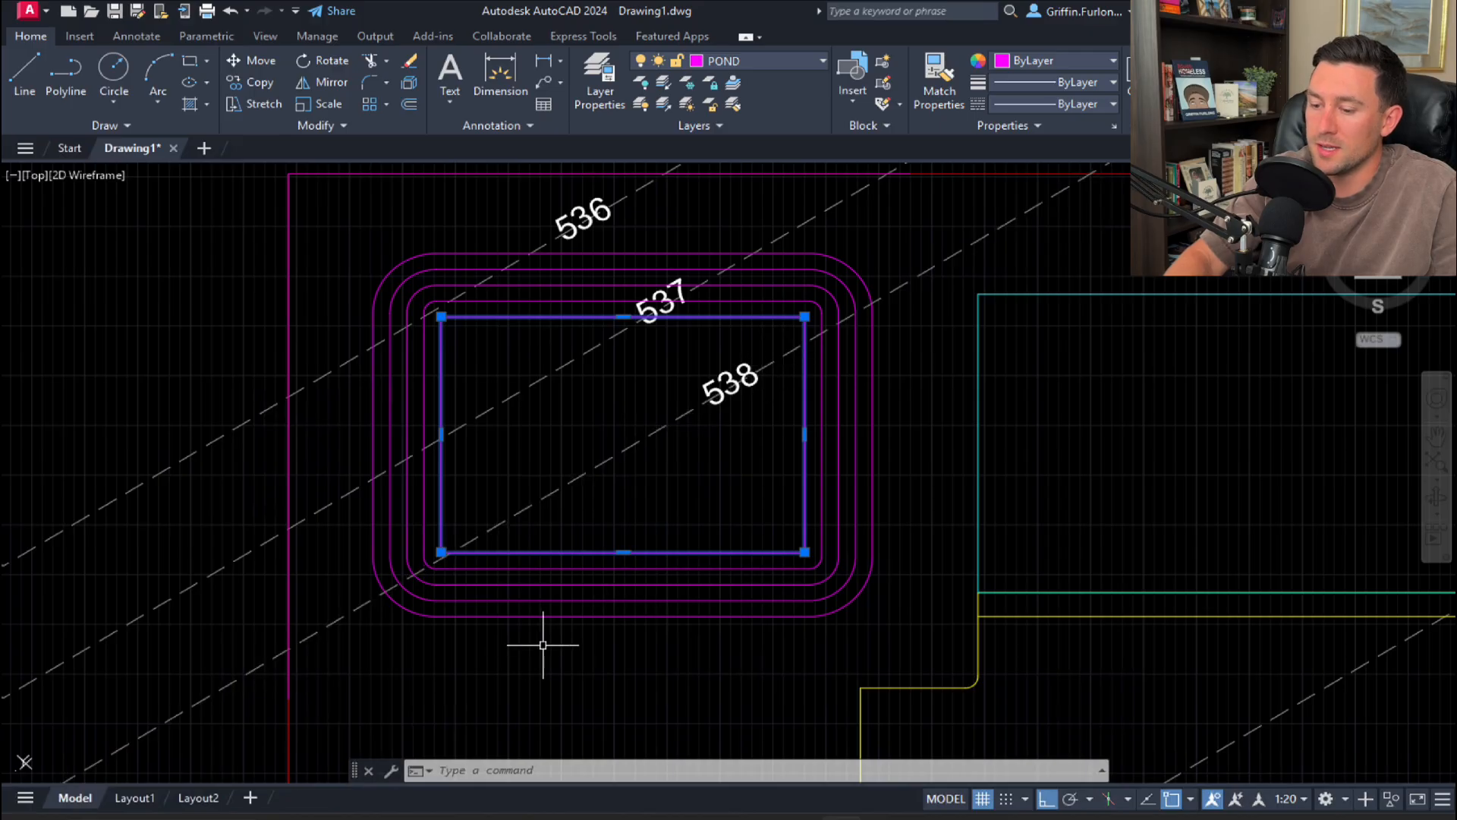
left_click(667, 423)
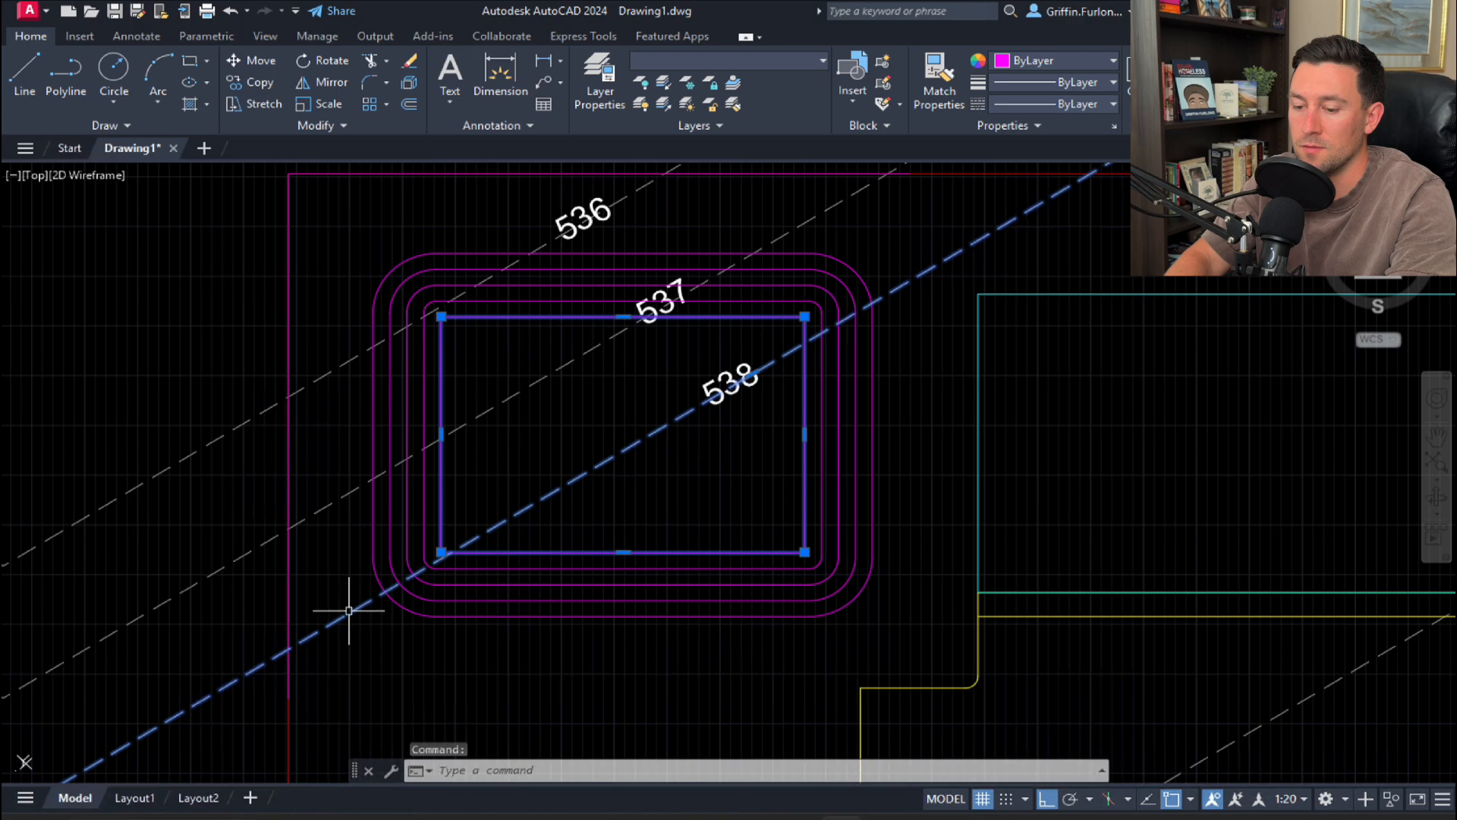
left_click(426, 613)
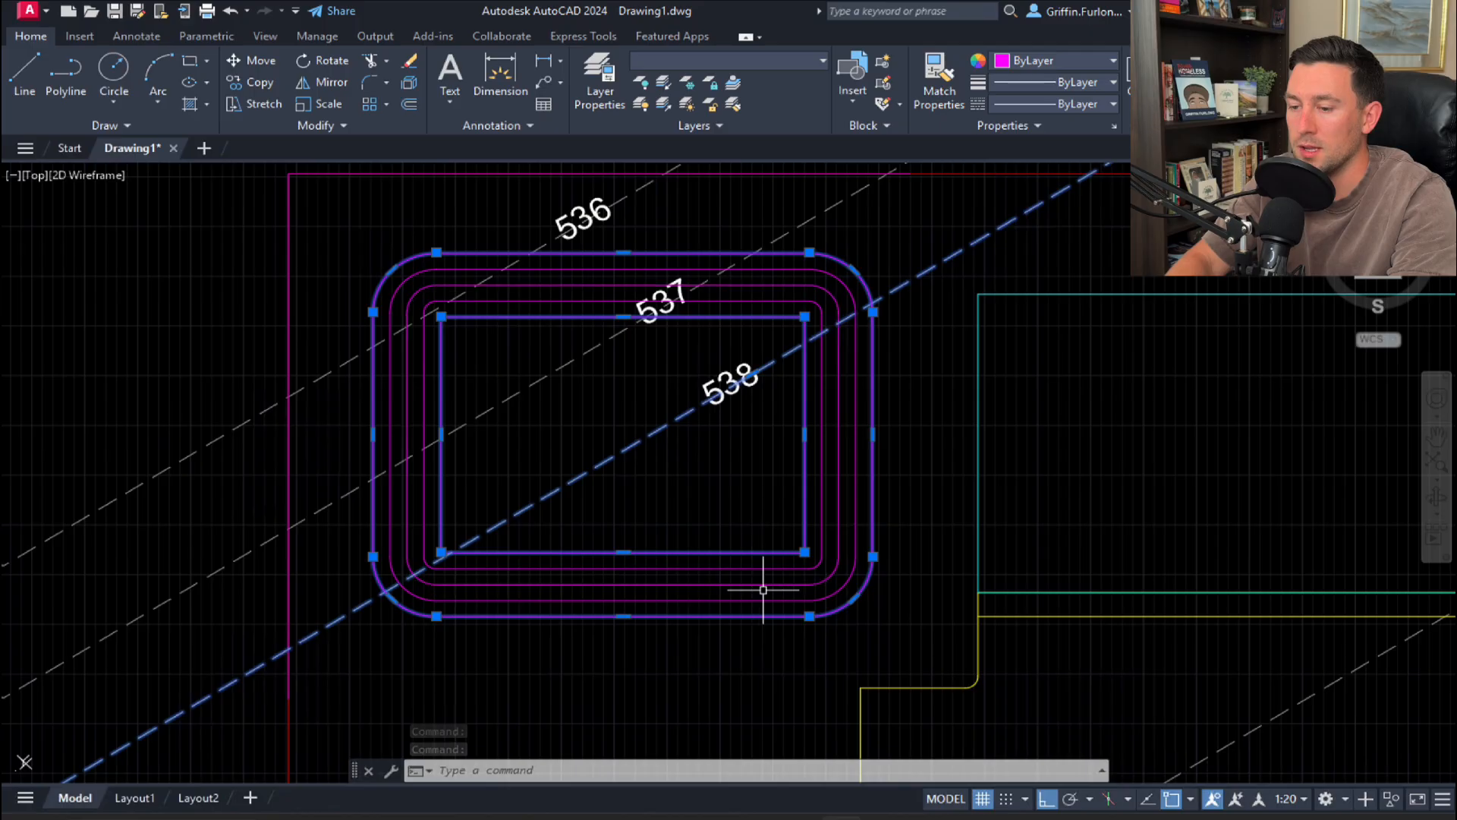
key("Escape")
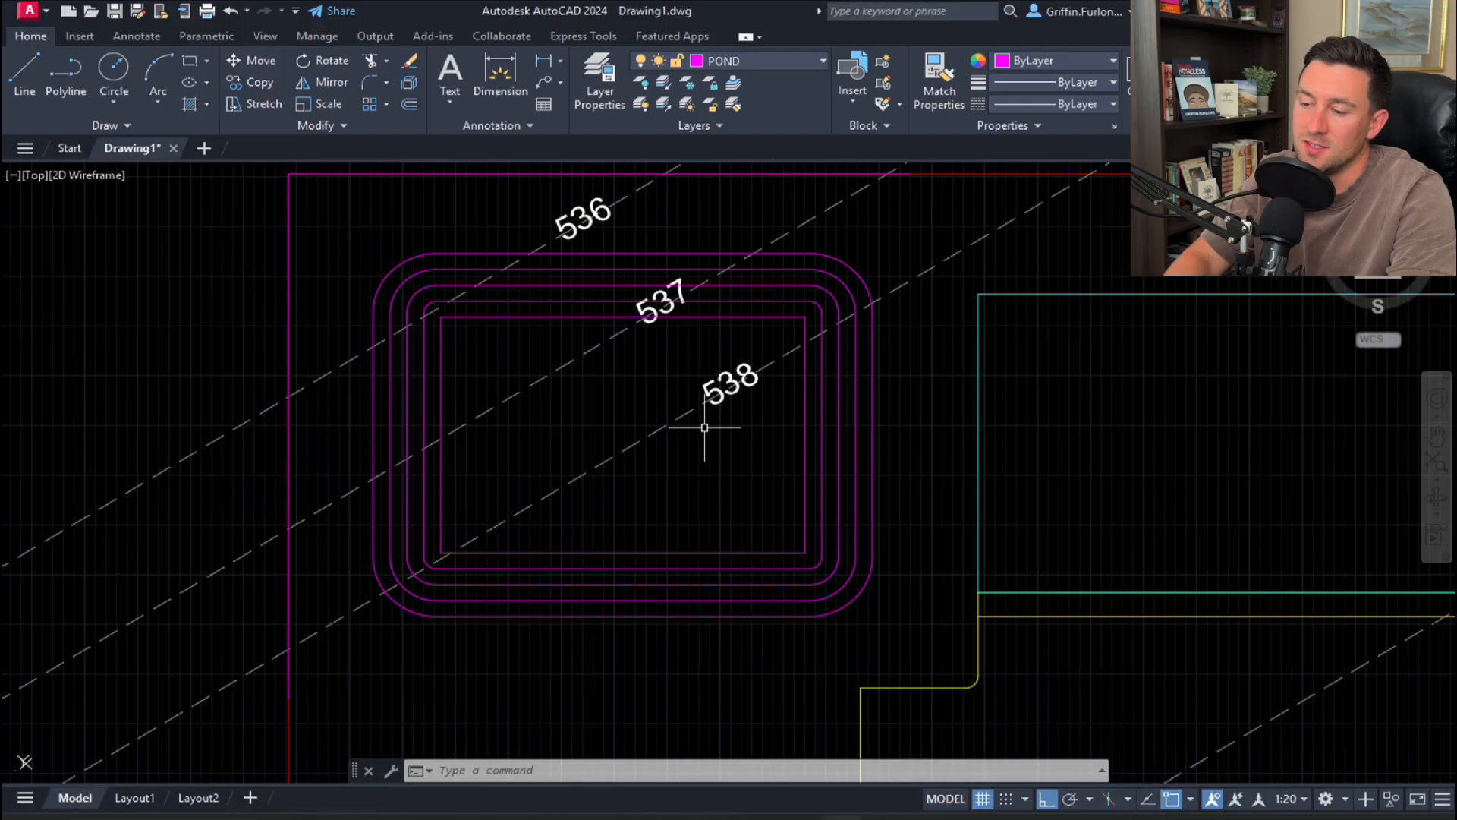
left_click(918, 271)
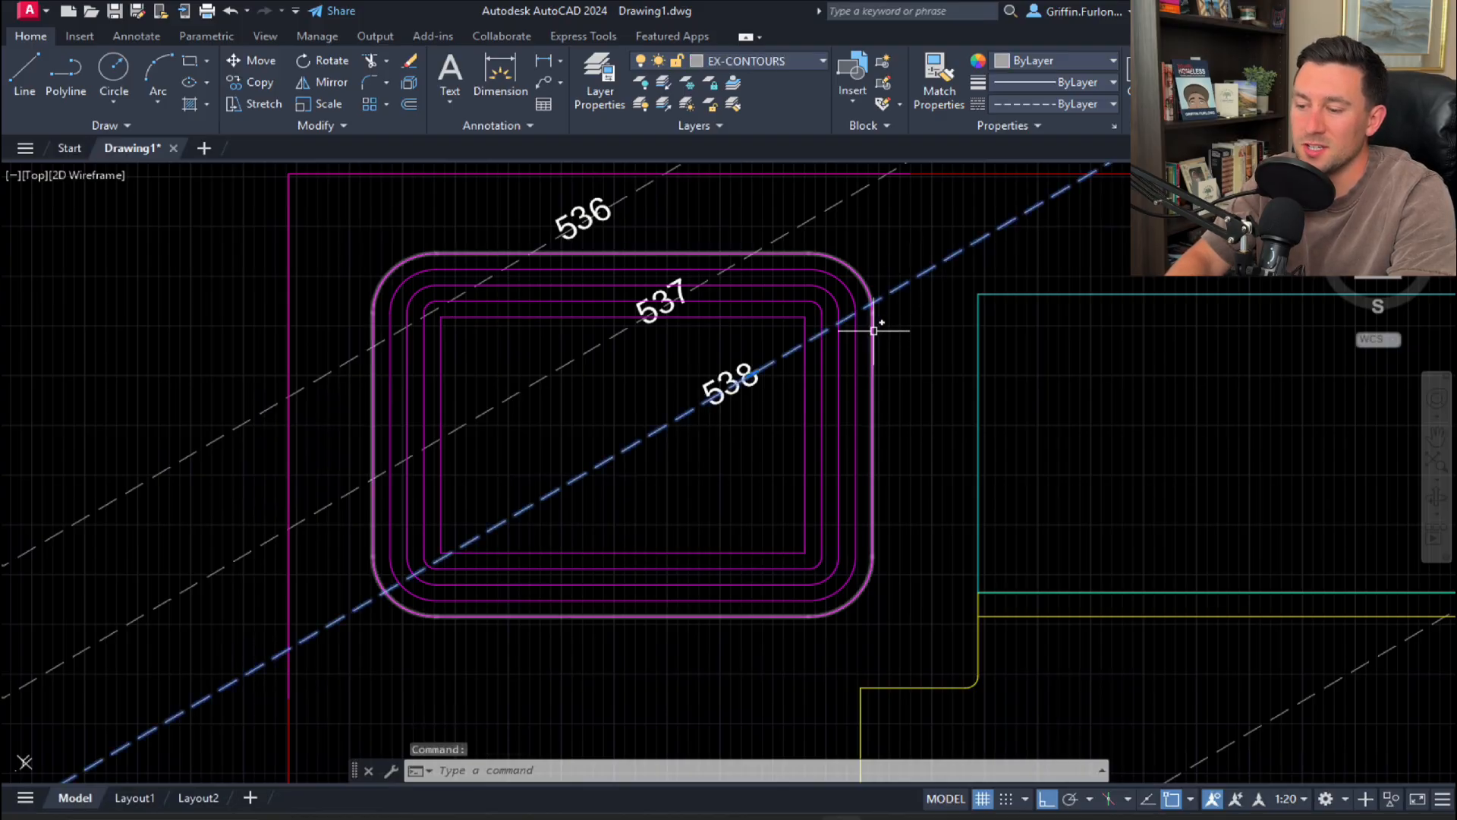
key("Escape")
key("Escape")
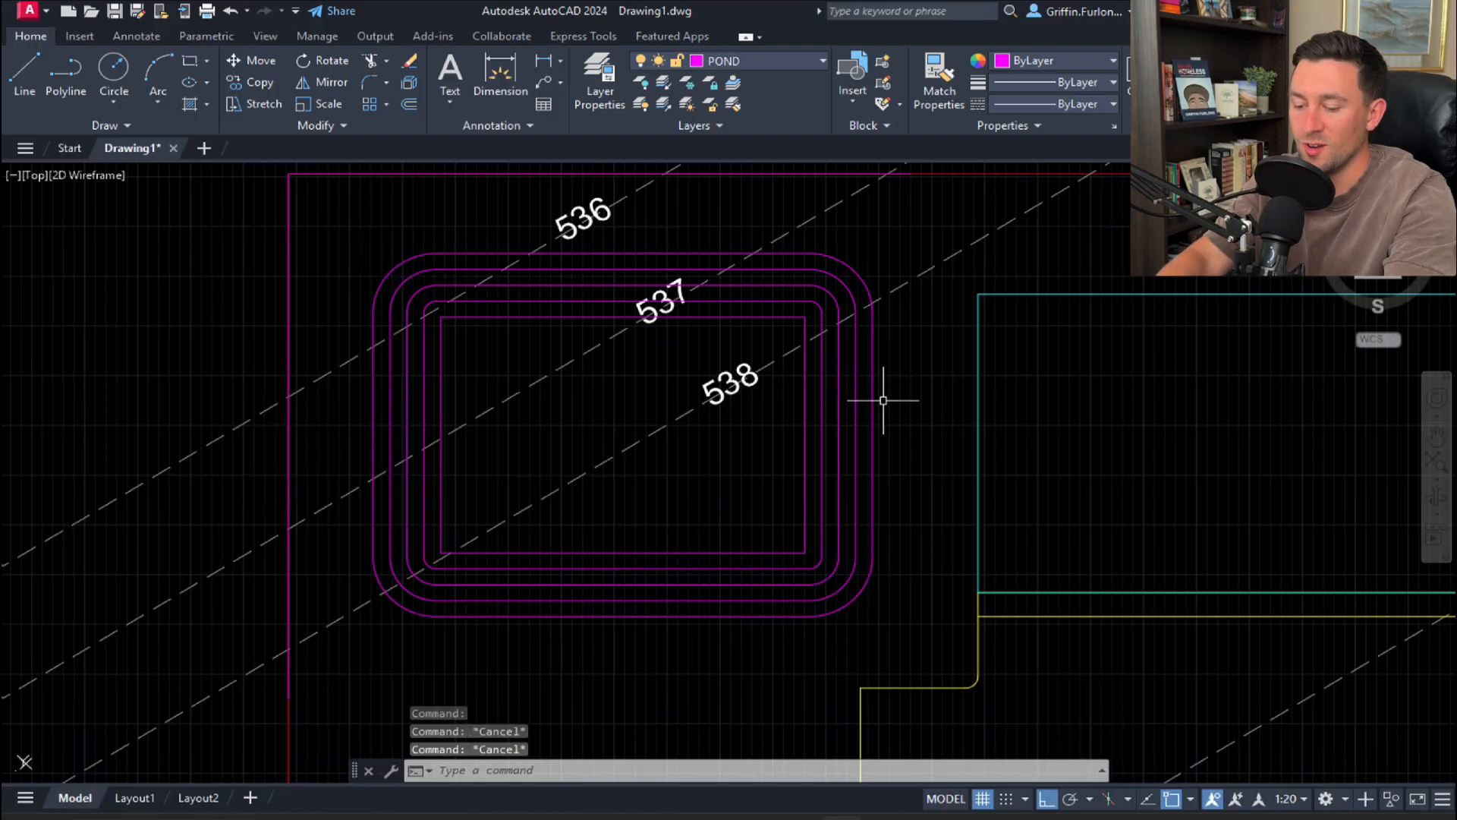
Step: Label the east side of the pond's top of bank with an angled multileader reading 538, with ortho mode off
type("mleader")
key("Return")
left_click(873, 431)
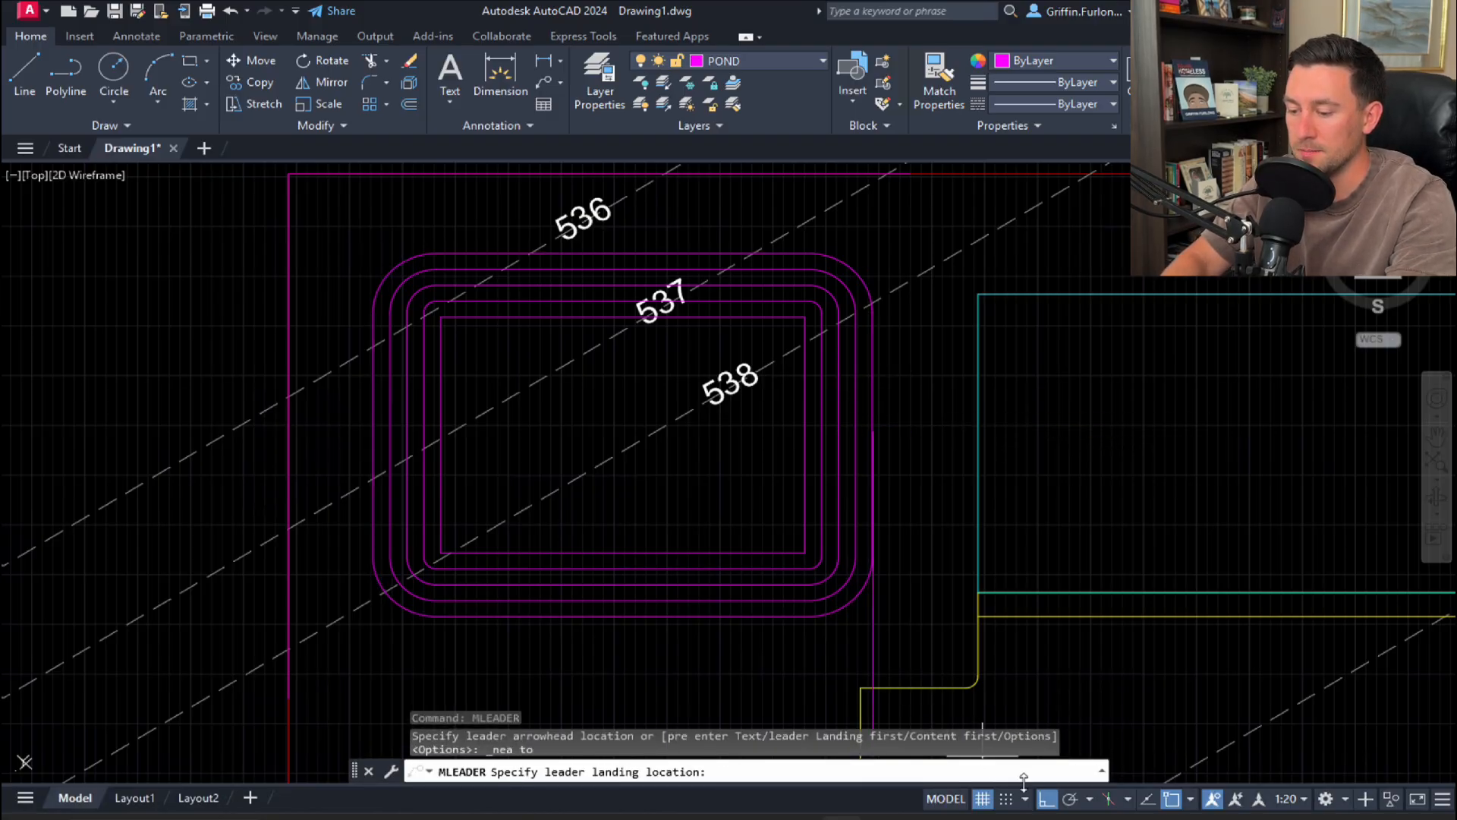
left_click(1046, 798)
left_click(910, 398)
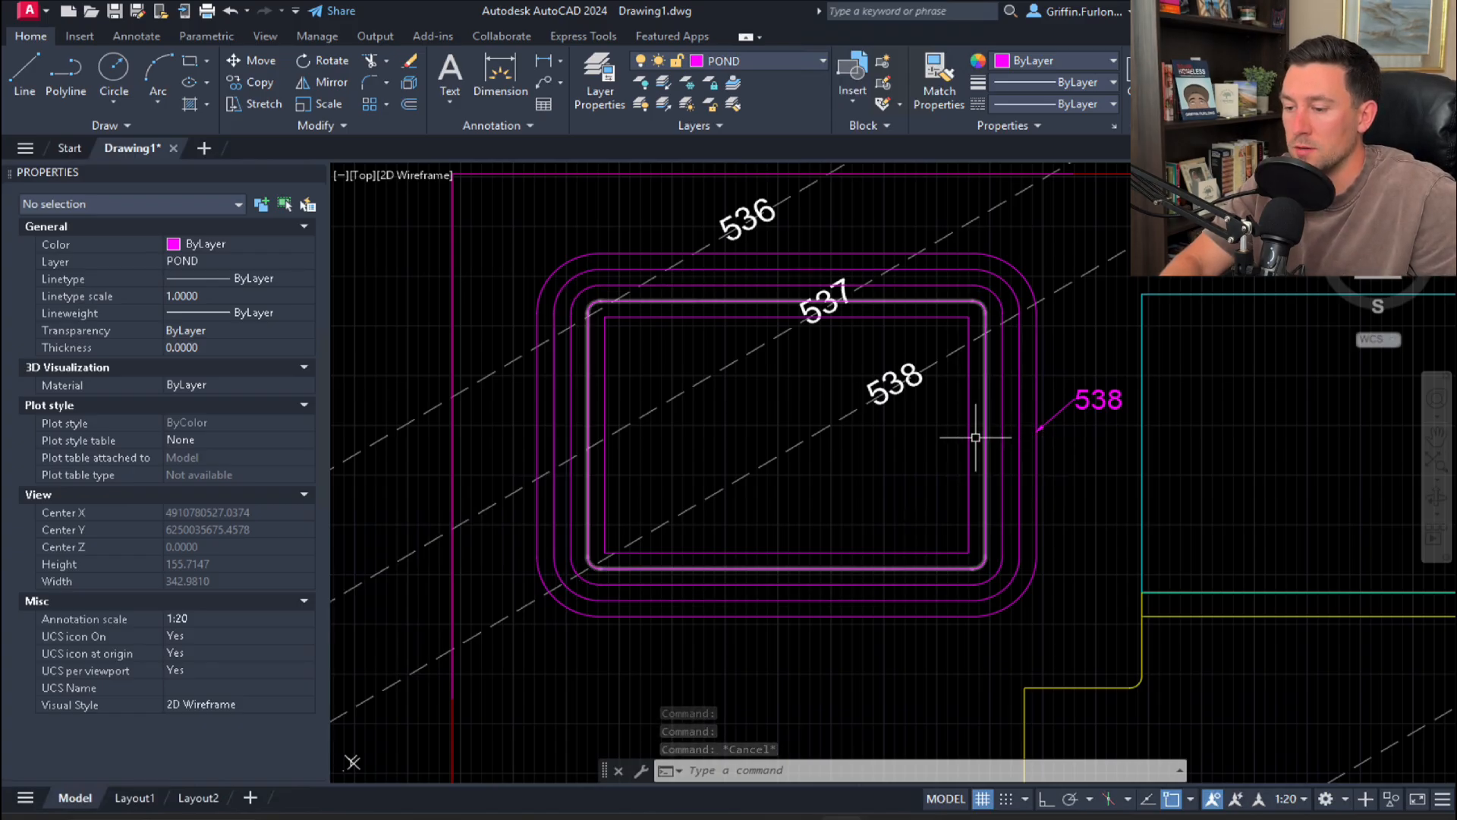
Step: Copy the pond's 538 multileader to the east side of the bottom outline and move its text inside the pond
type("co")
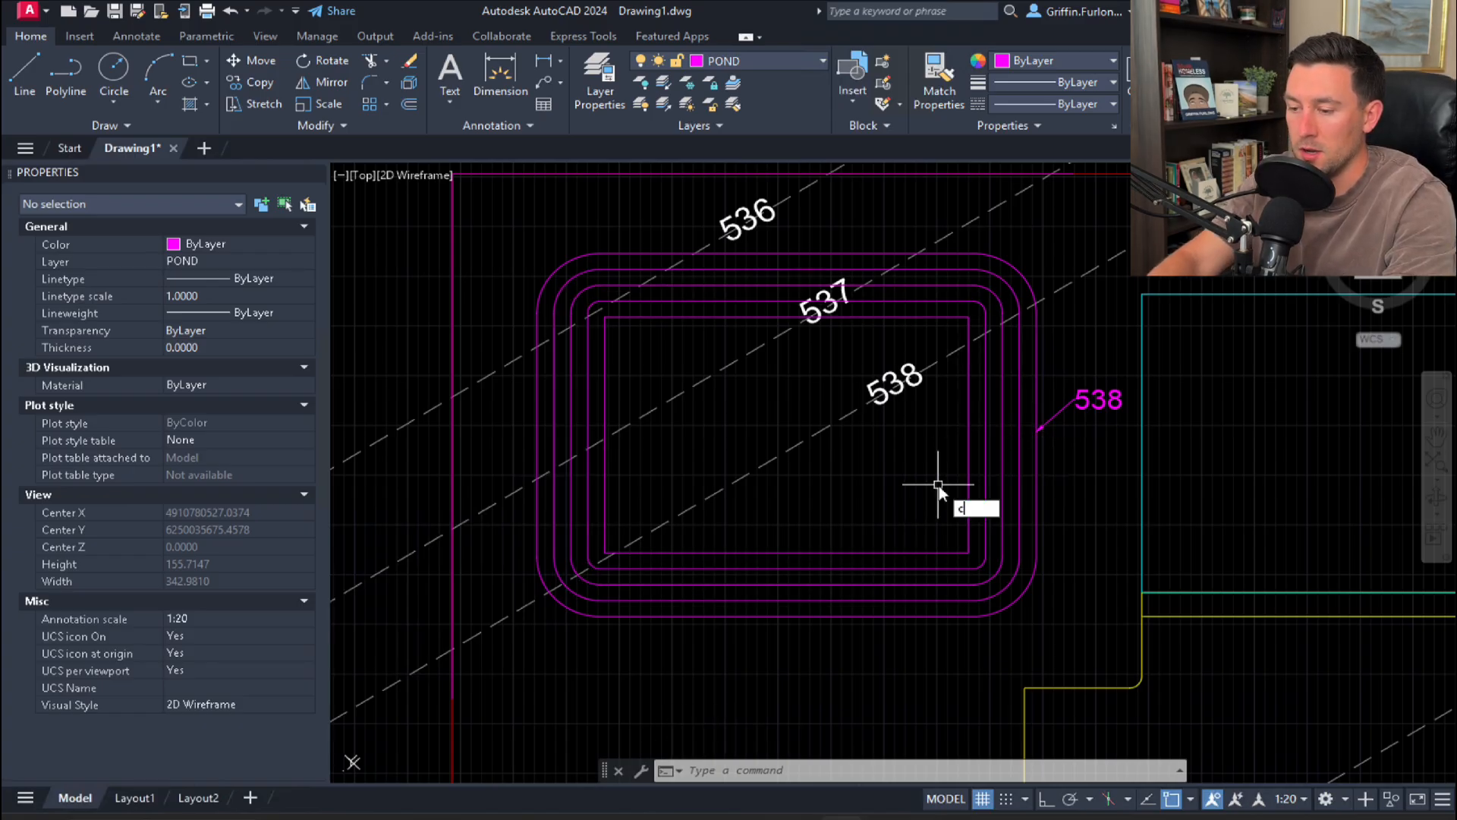
key("Return")
left_click(1094, 403)
key("Return")
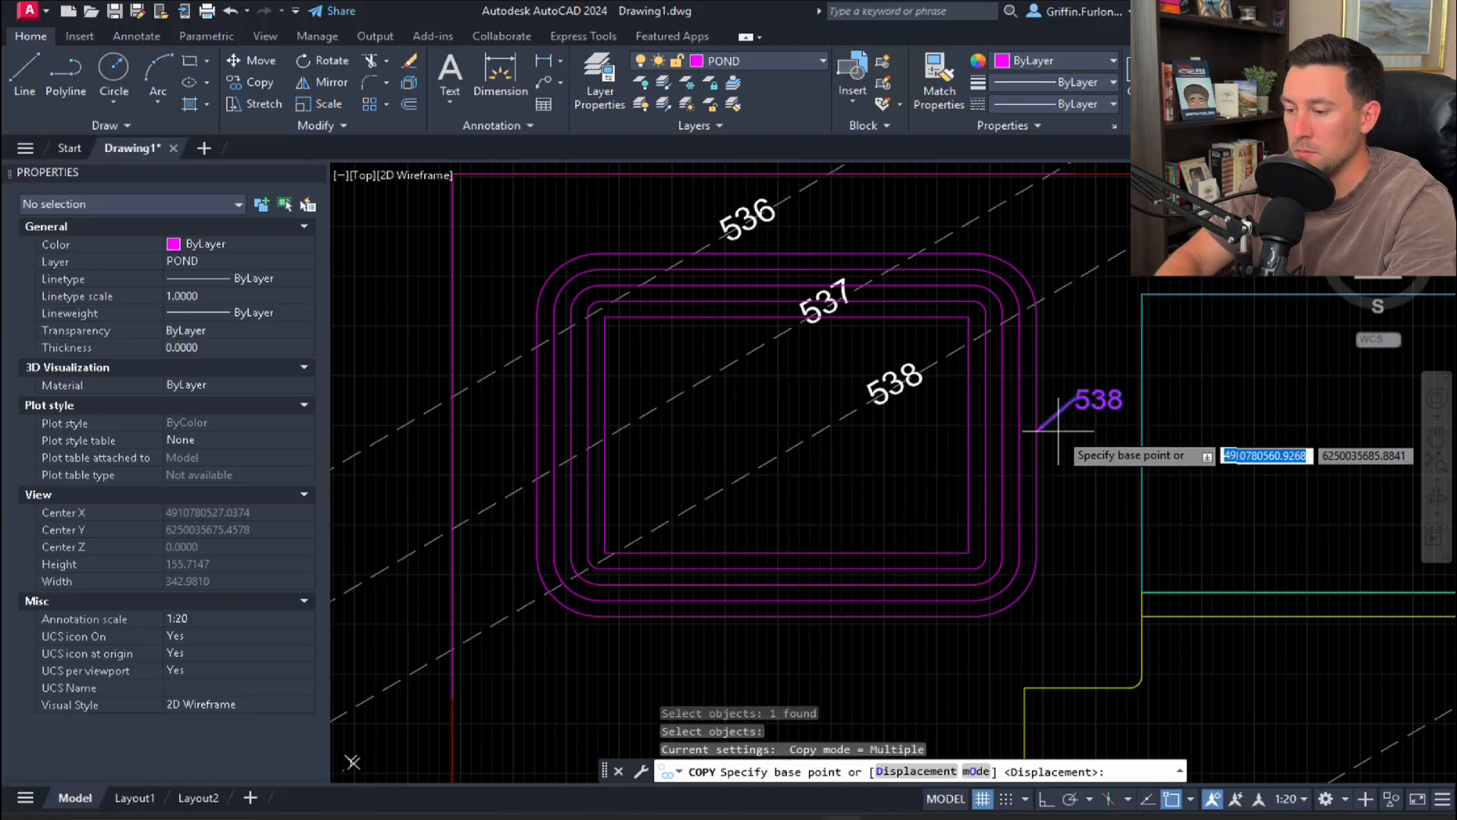
left_click(1036, 431)
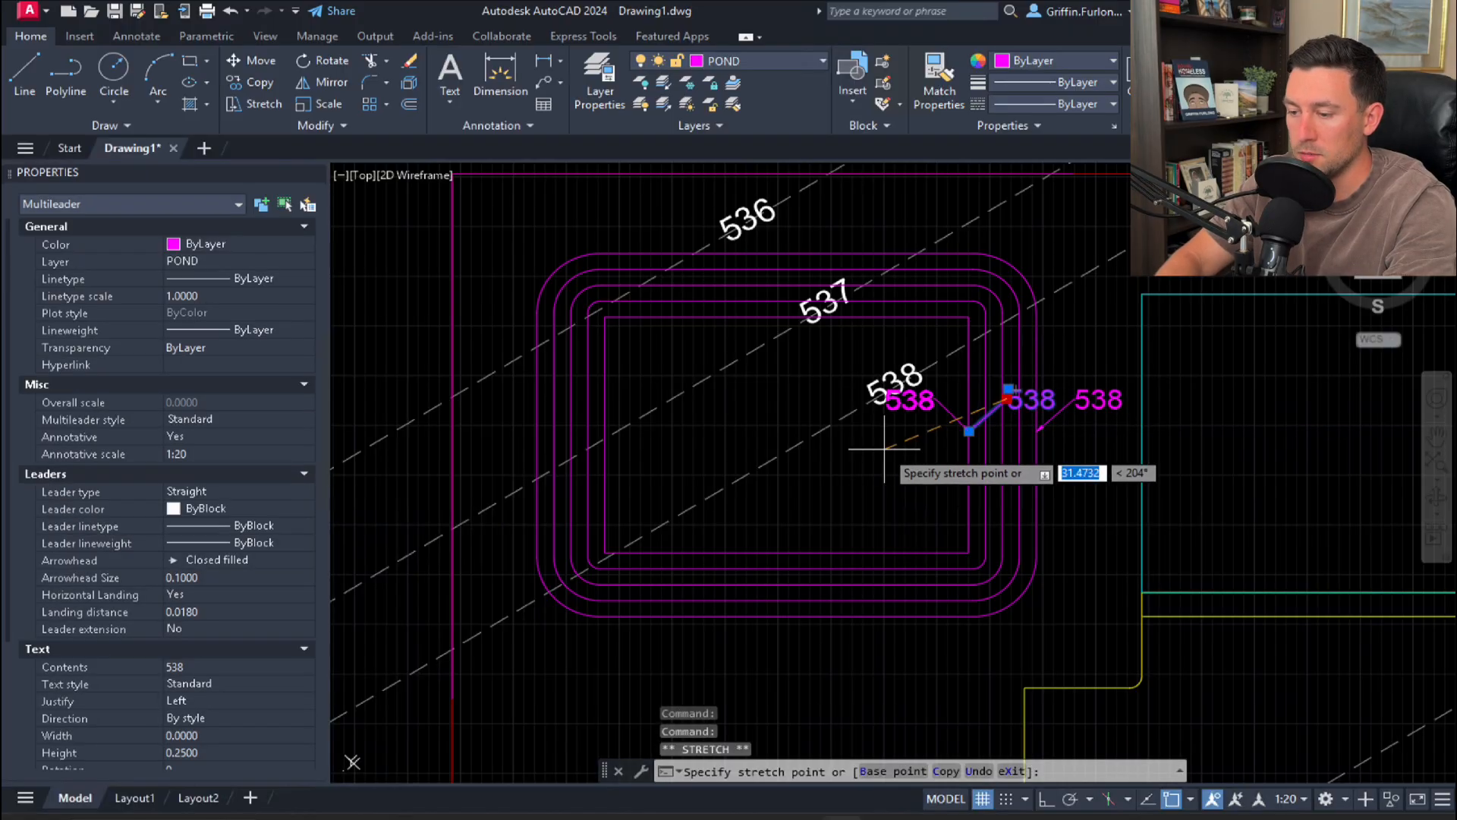
left_click(883, 448)
Step: Change the text of the multileader inside the pond to 534
double_click(909, 455)
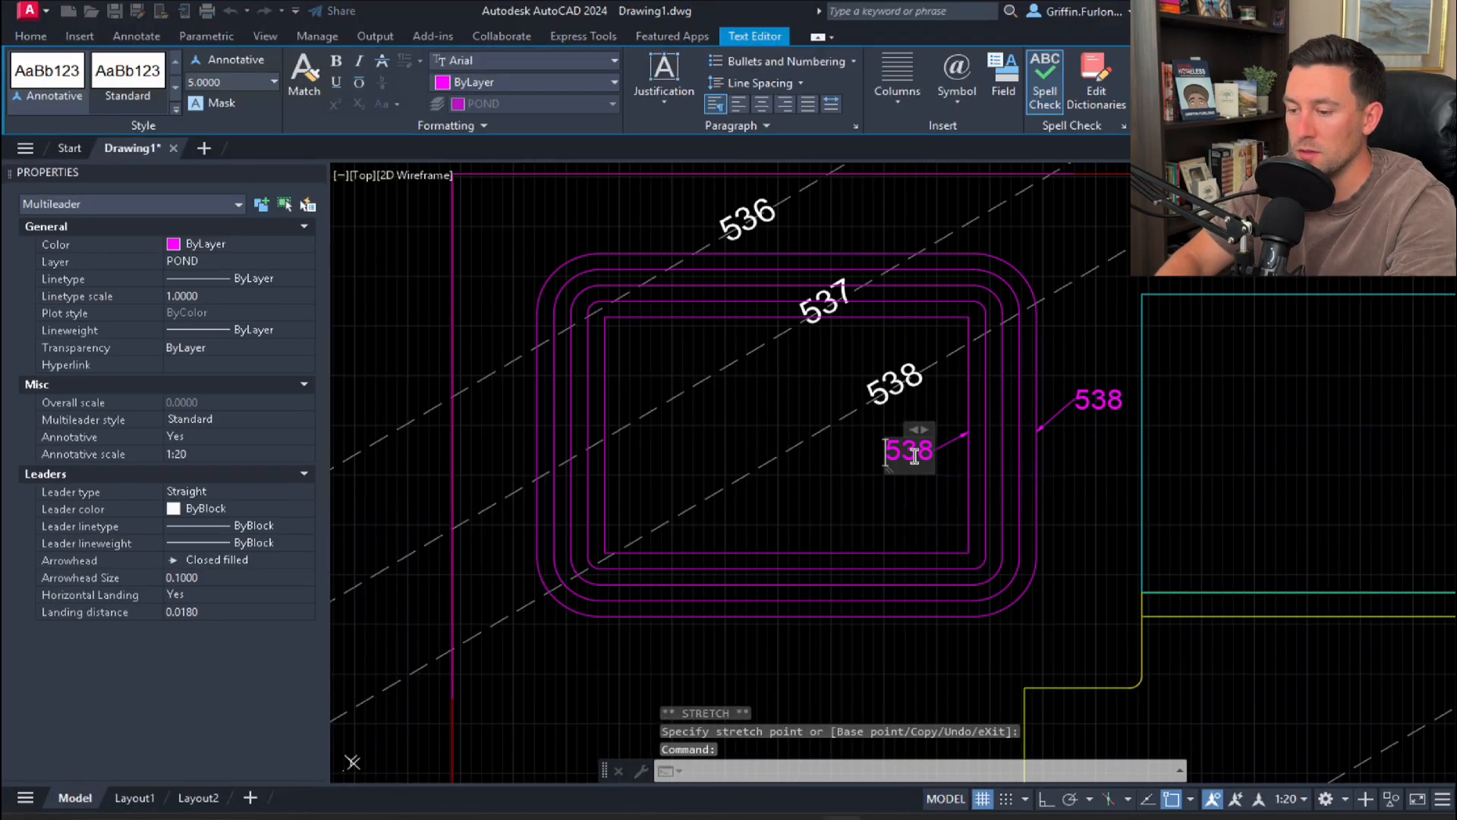
key("ctrl+a")
type("534")
left_click(922, 498)
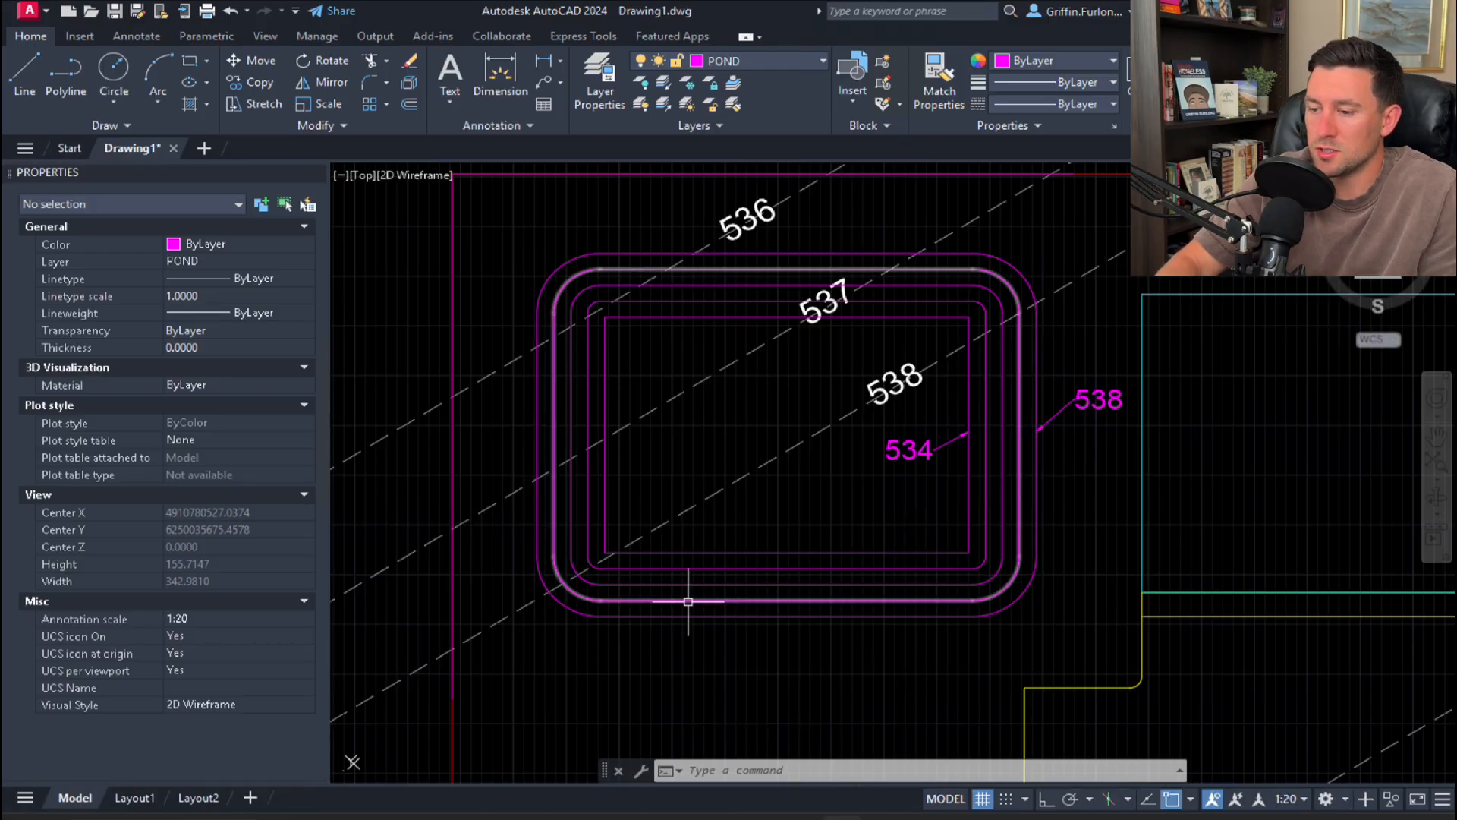
left_click(858, 250)
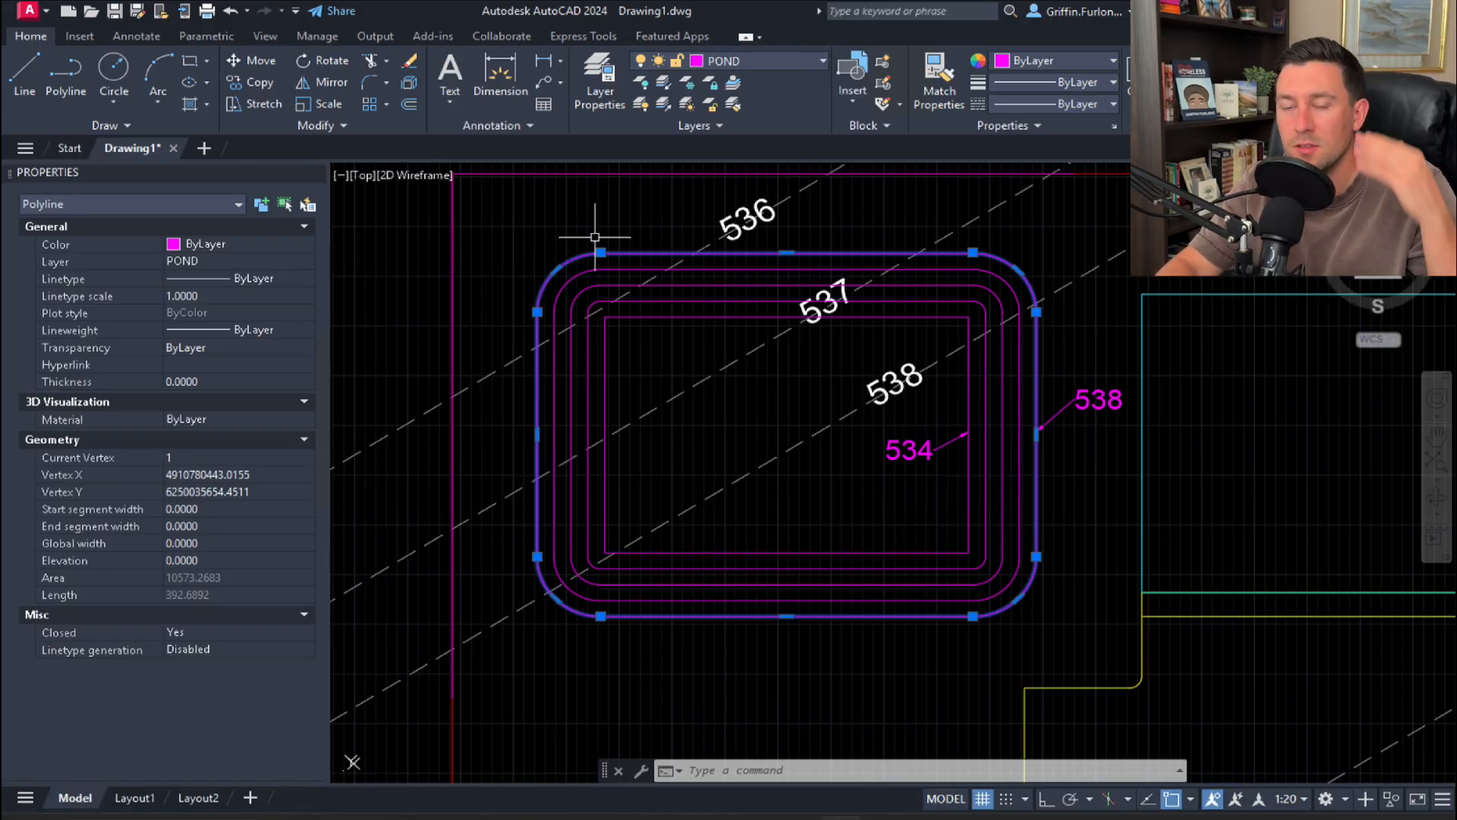
key("Escape")
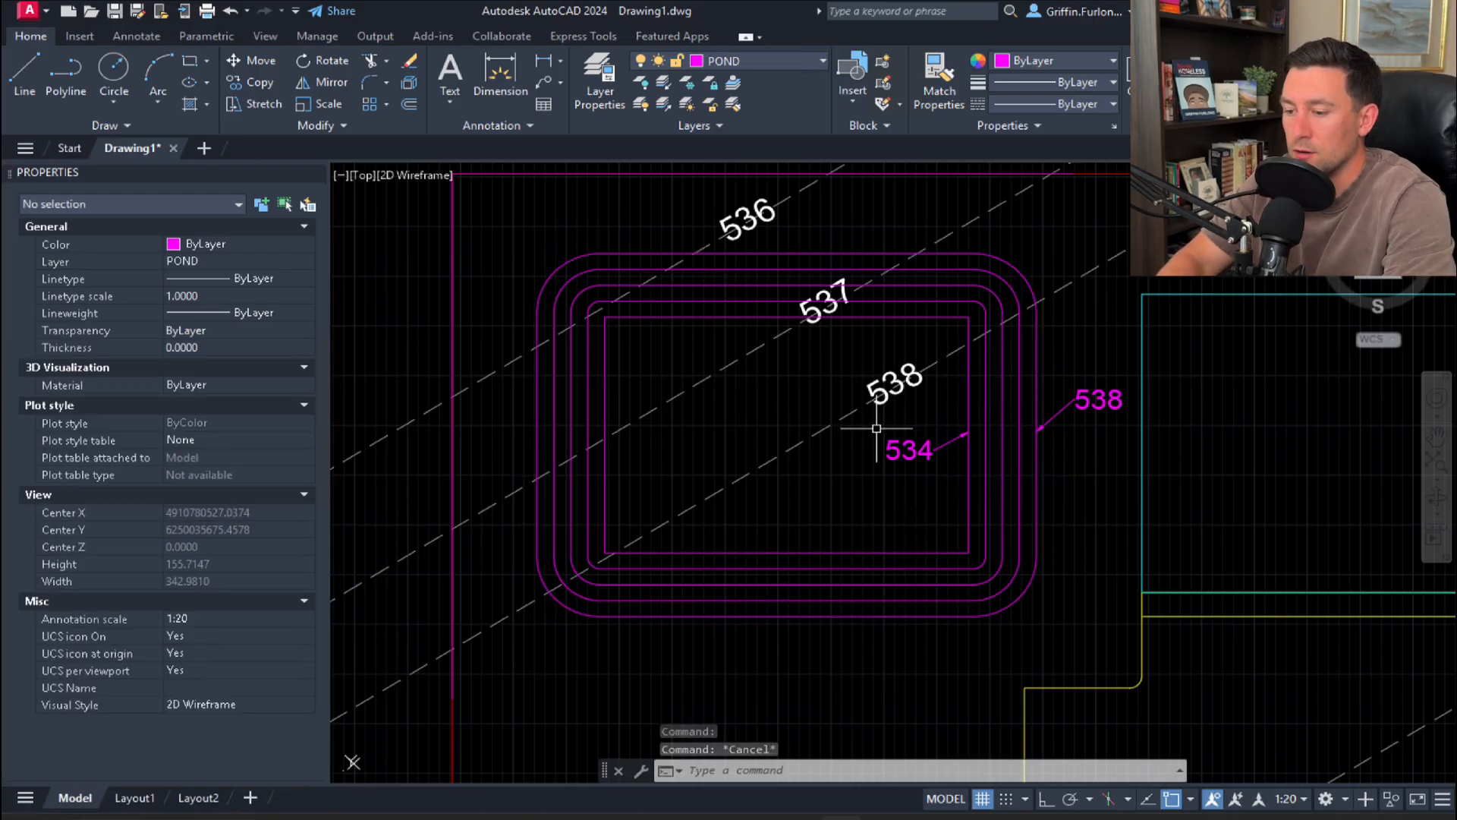
Step: Switch to HydroCAD and set the Dry Pond node's pond type to Detention Pond
scroll(549, 460, "down", 5)
mouse_move(799, 816)
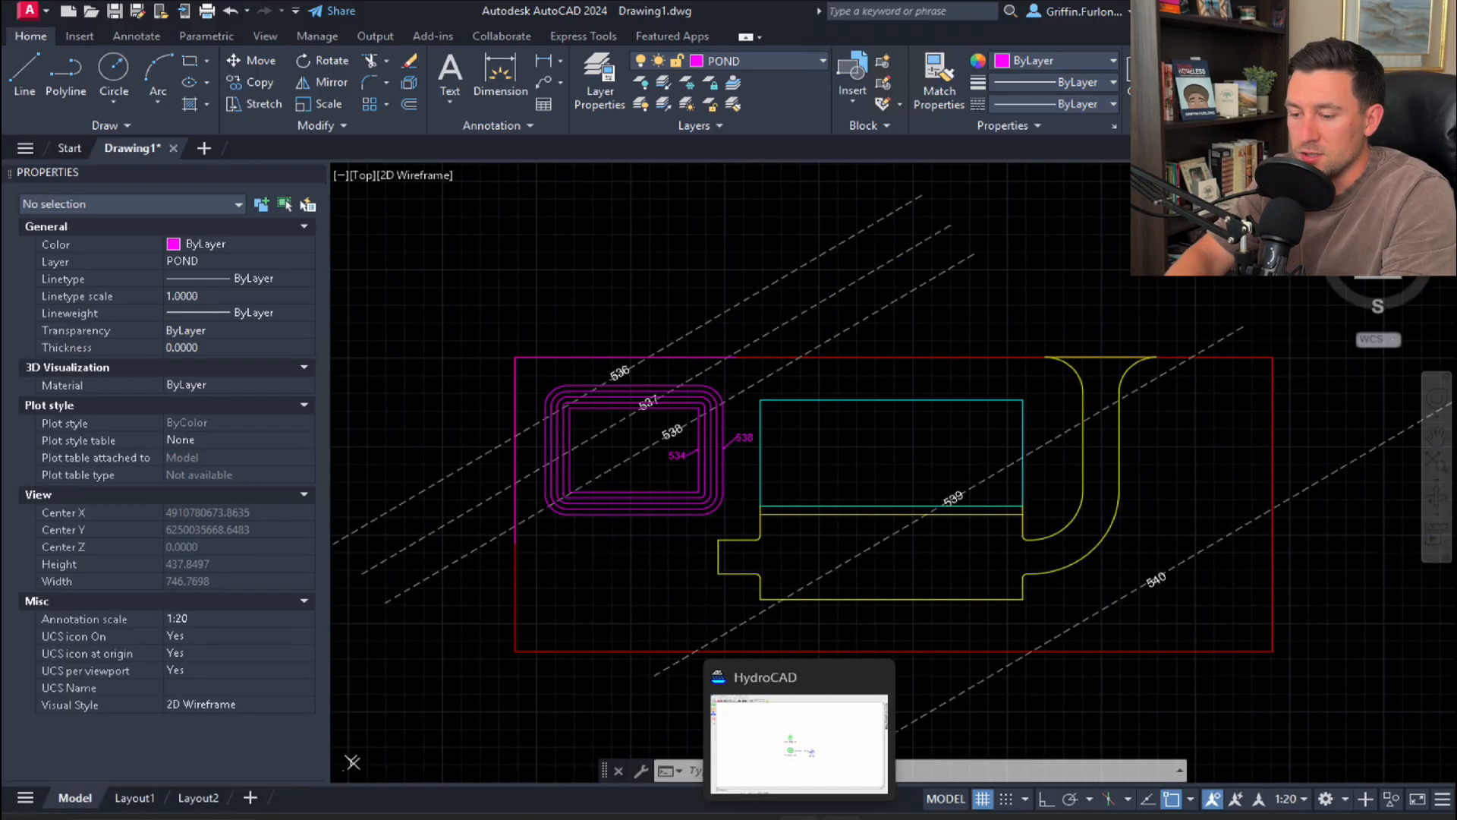
left_click(799, 744)
left_click(835, 464)
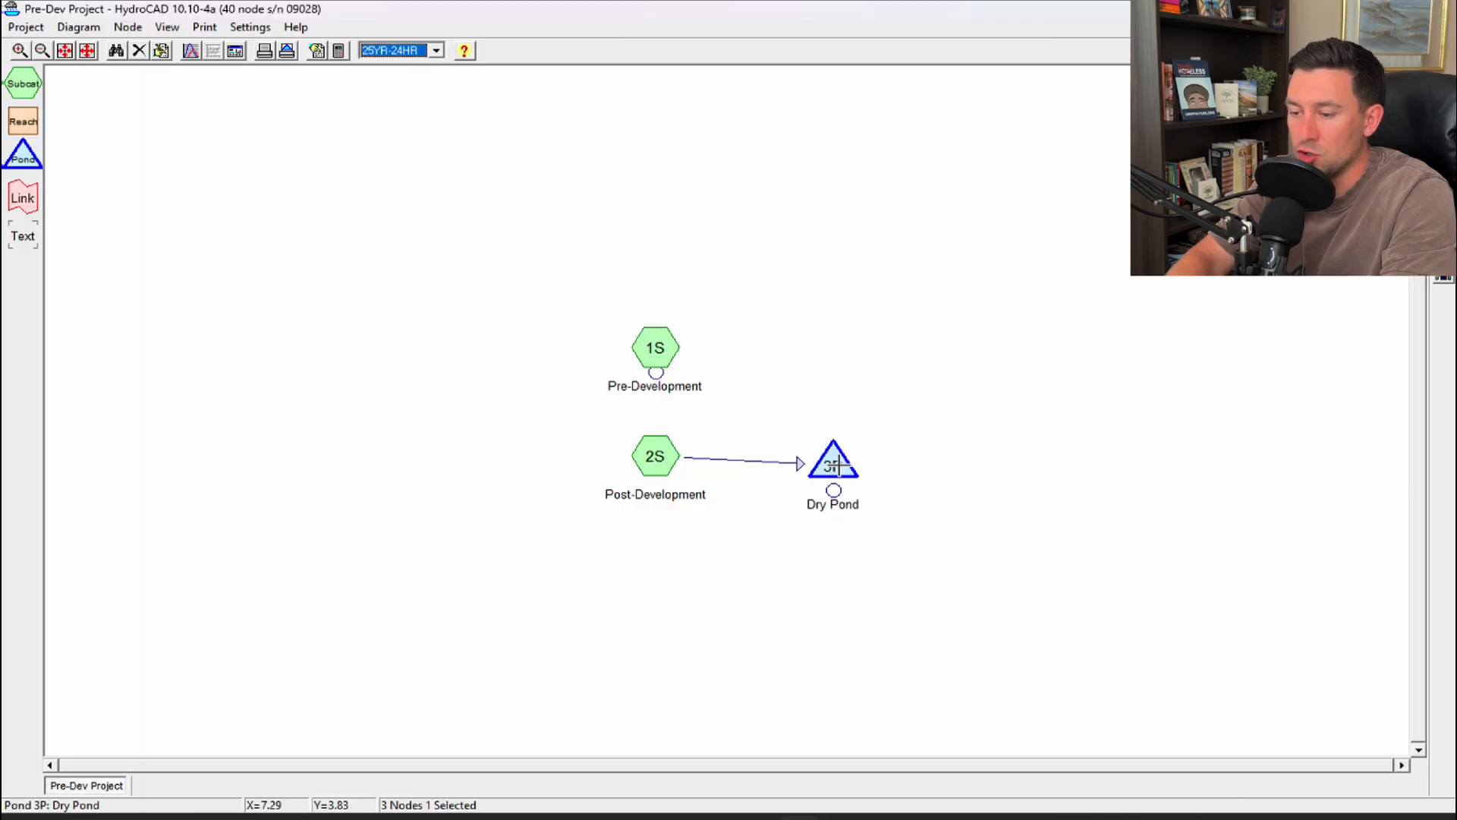
right_click(844, 470)
left_click(861, 475)
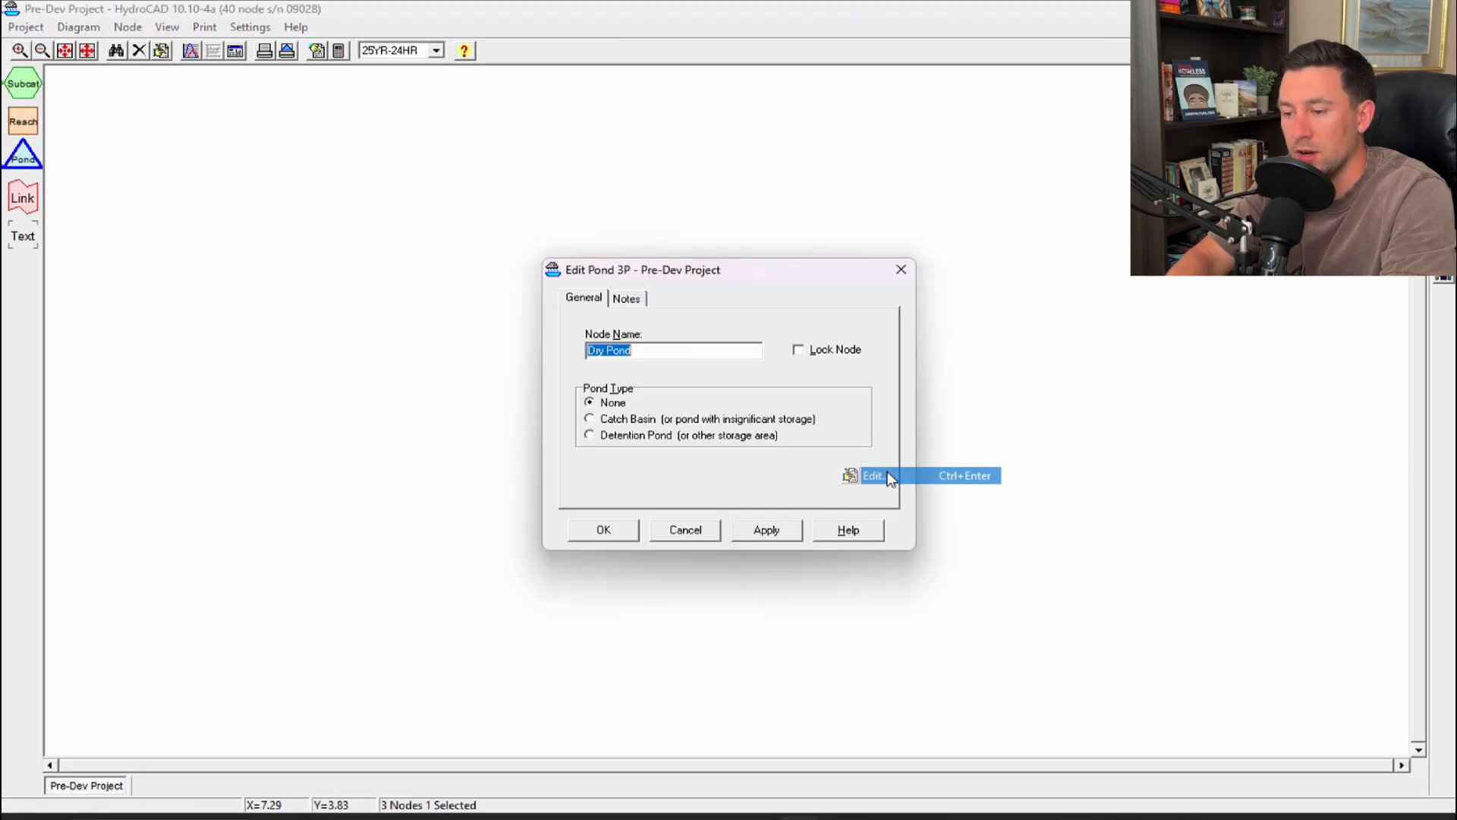
left_click(592, 434)
Step: Add a Custom Stage Data storage to the pond and enter elevations 534 and 538 ft in its stage table
left_click(633, 303)
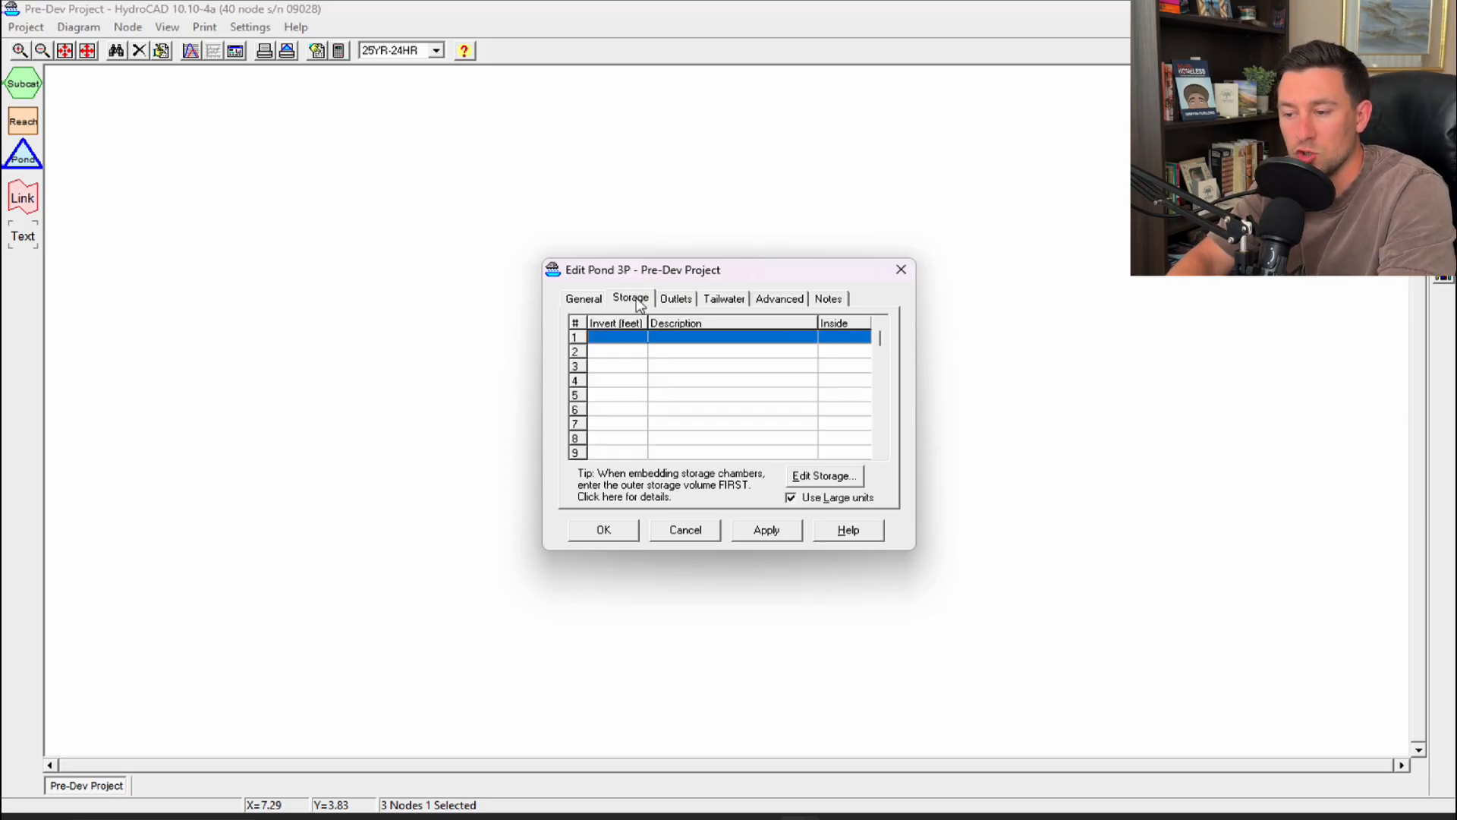
double_click(631, 345)
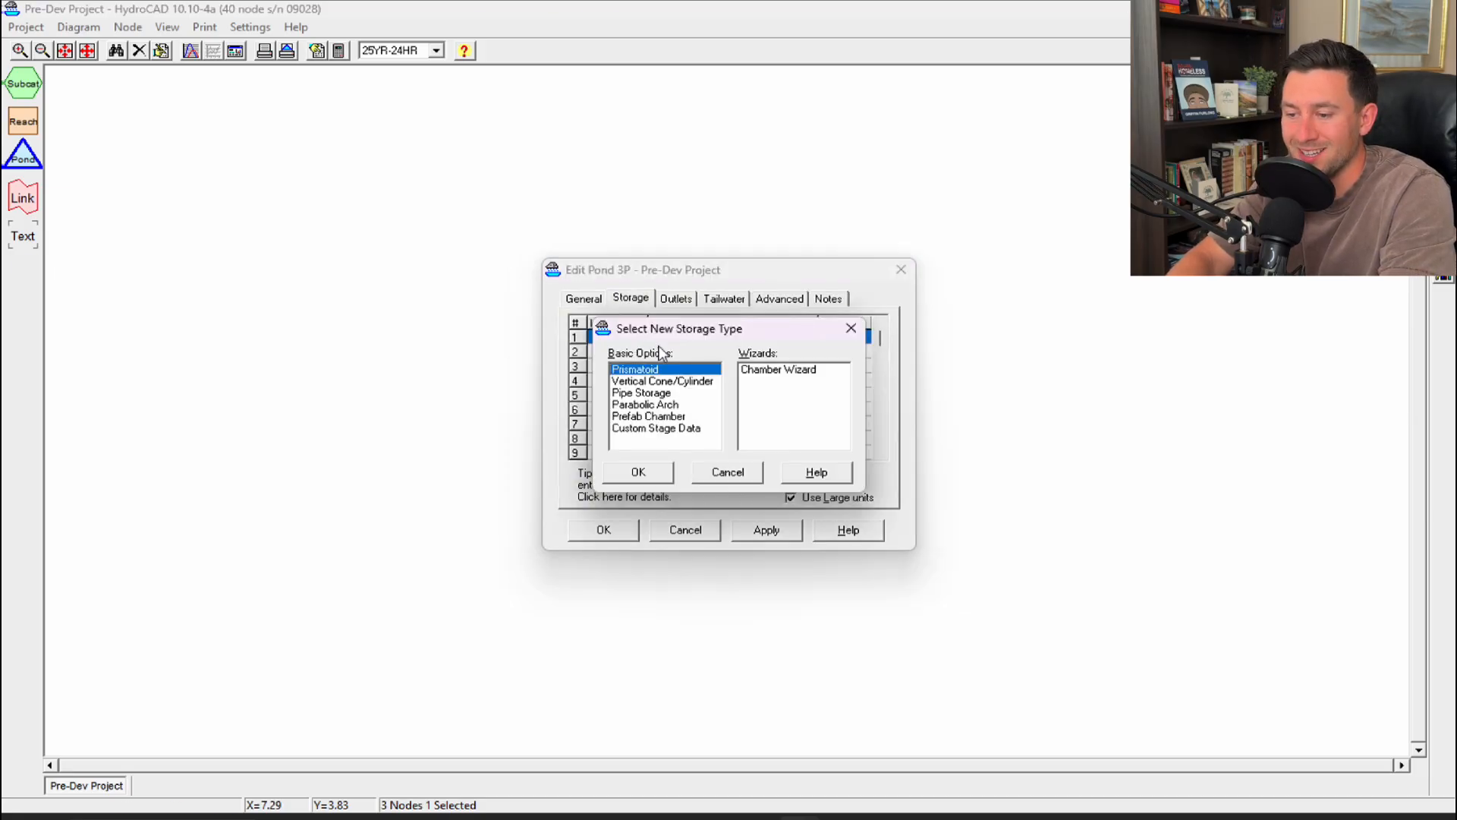
left_click(660, 428)
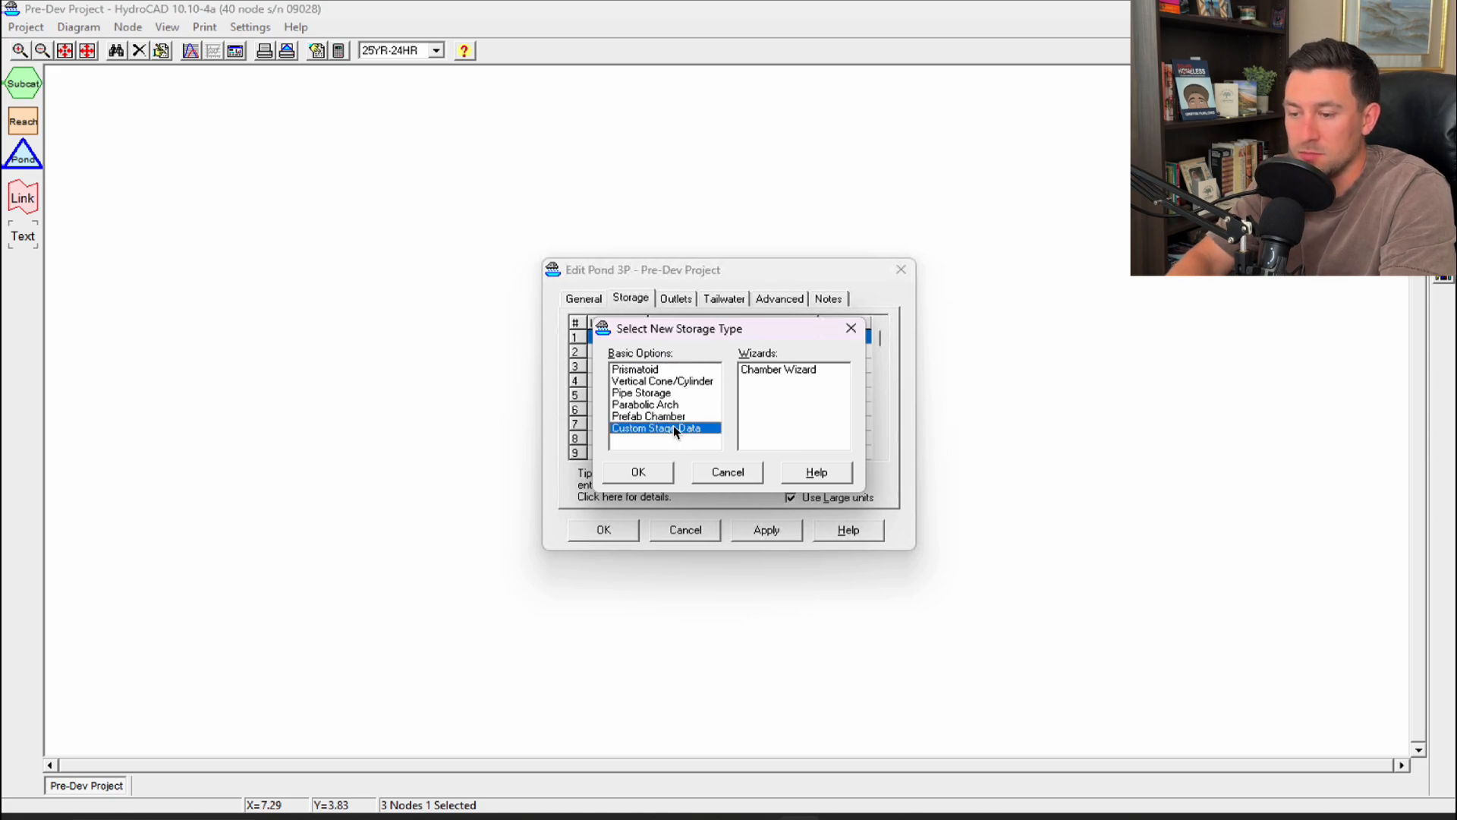
left_click(656, 473)
left_click(626, 412)
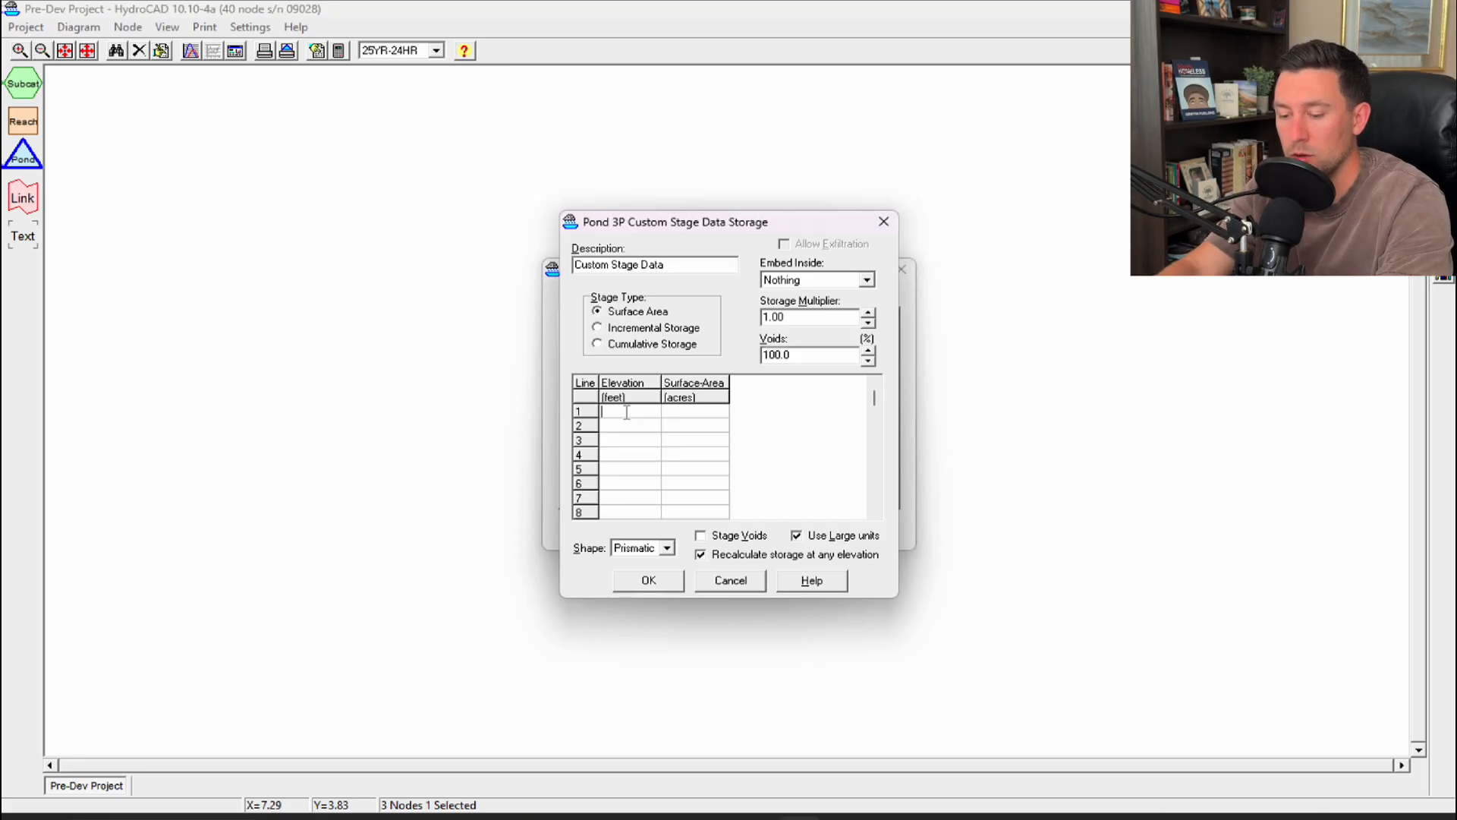
type("34")
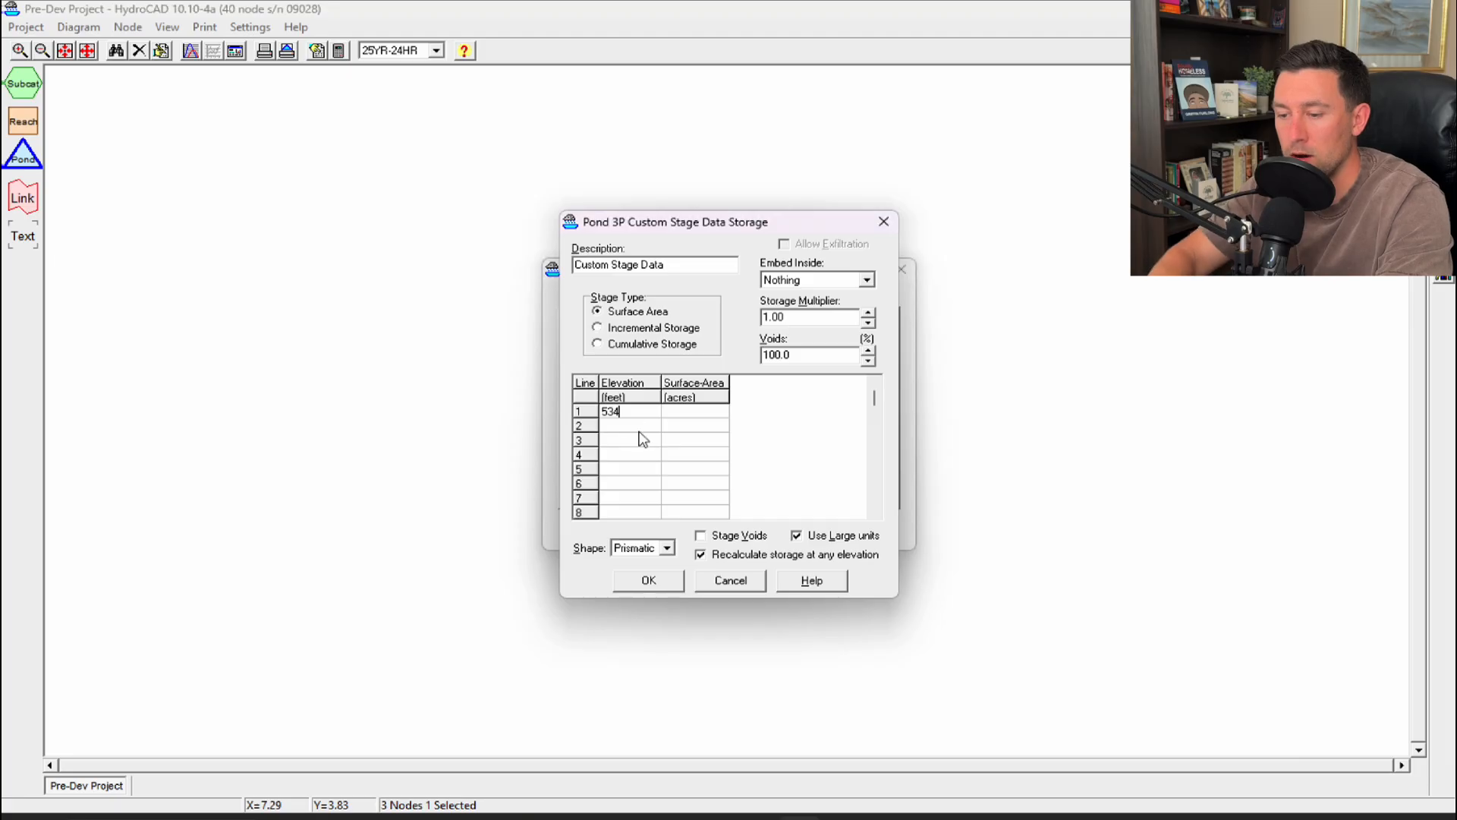
type("538")
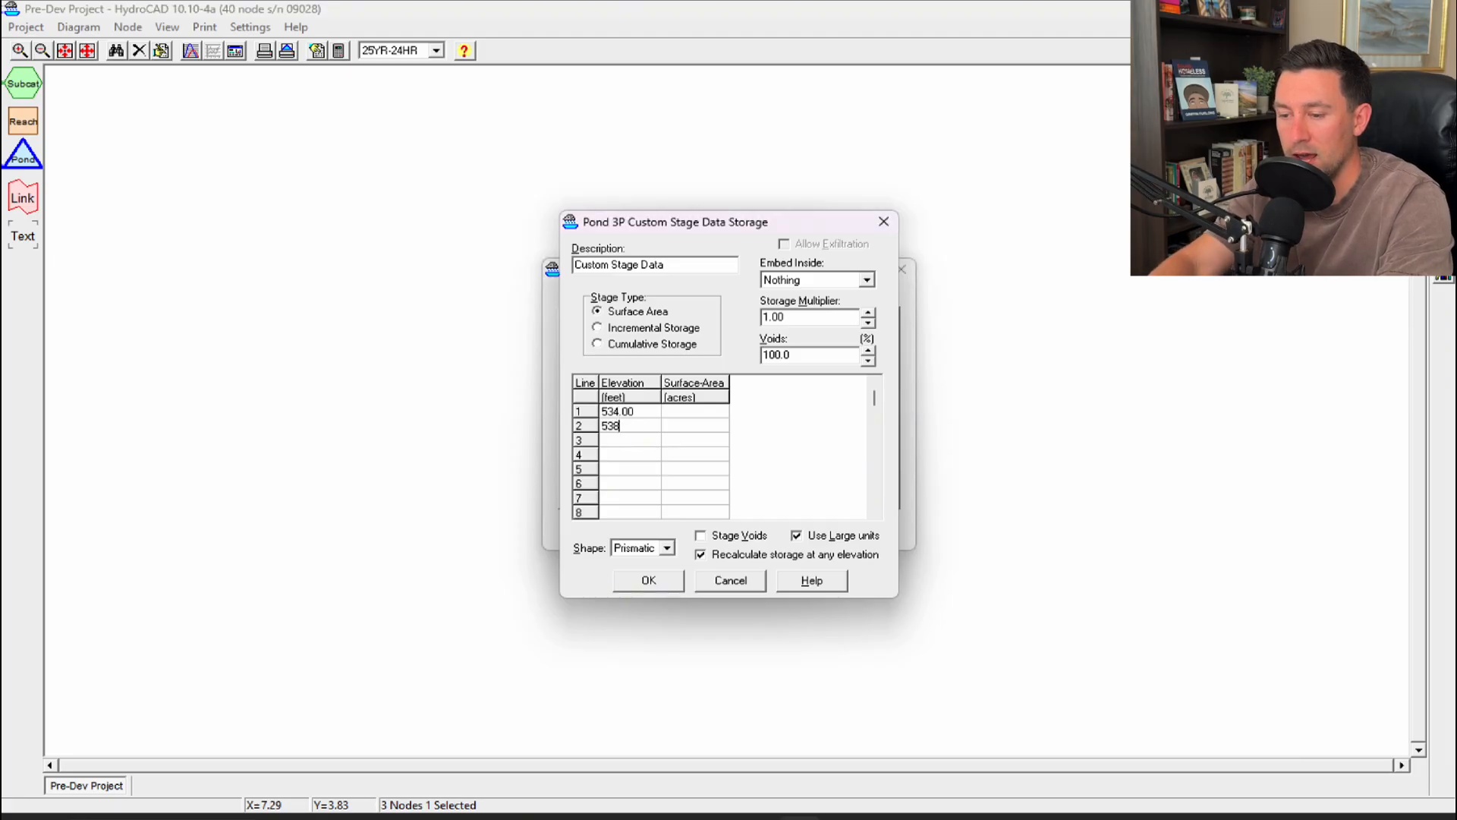
Step: Switch to AutoCAD and convert the area of the pond's bottom outline to acres by dividing it by 43560
mouse_move(842, 816)
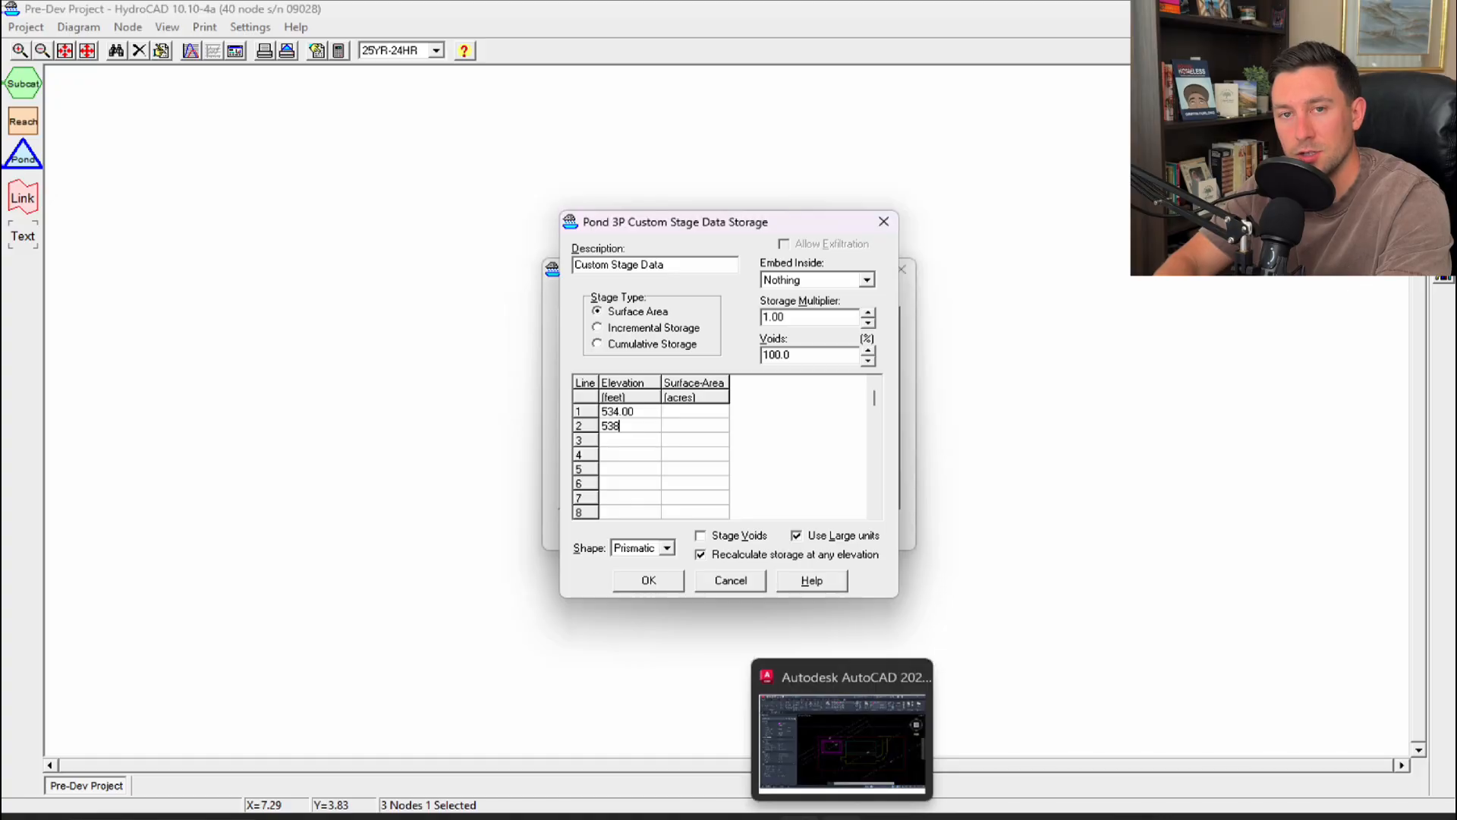
left_click(843, 816)
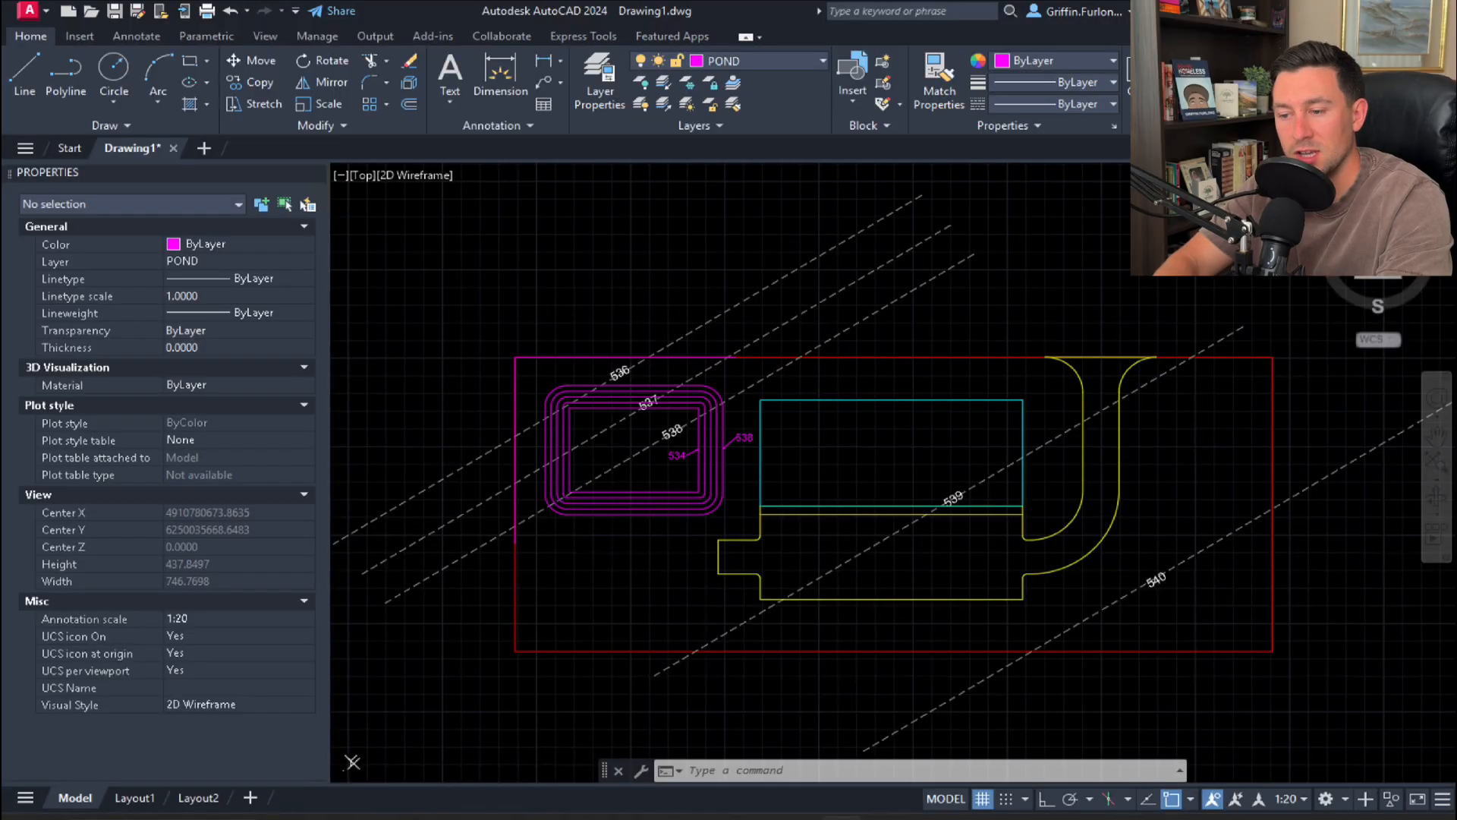
left_click(695, 472)
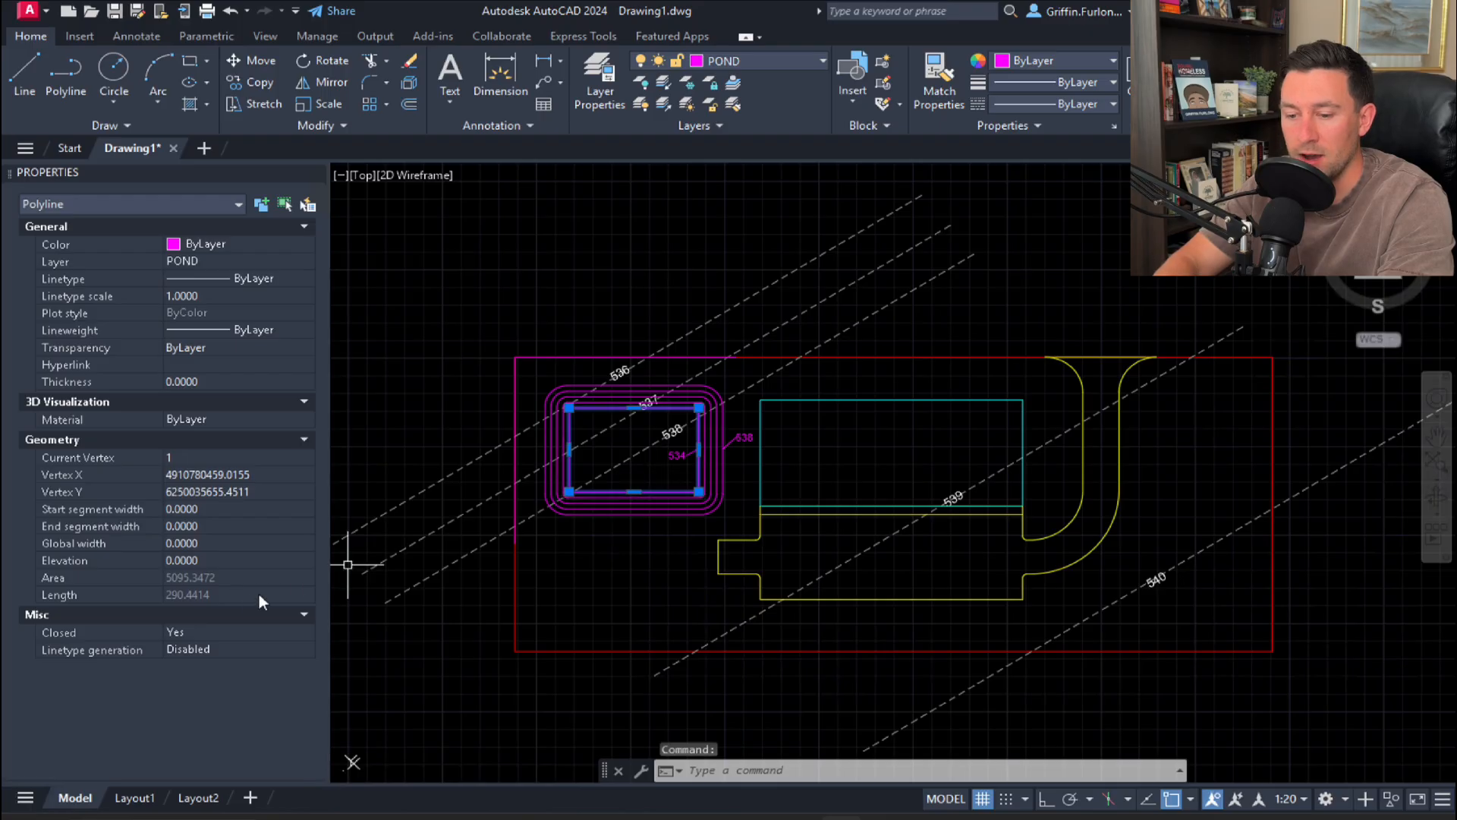
left_click(306, 579)
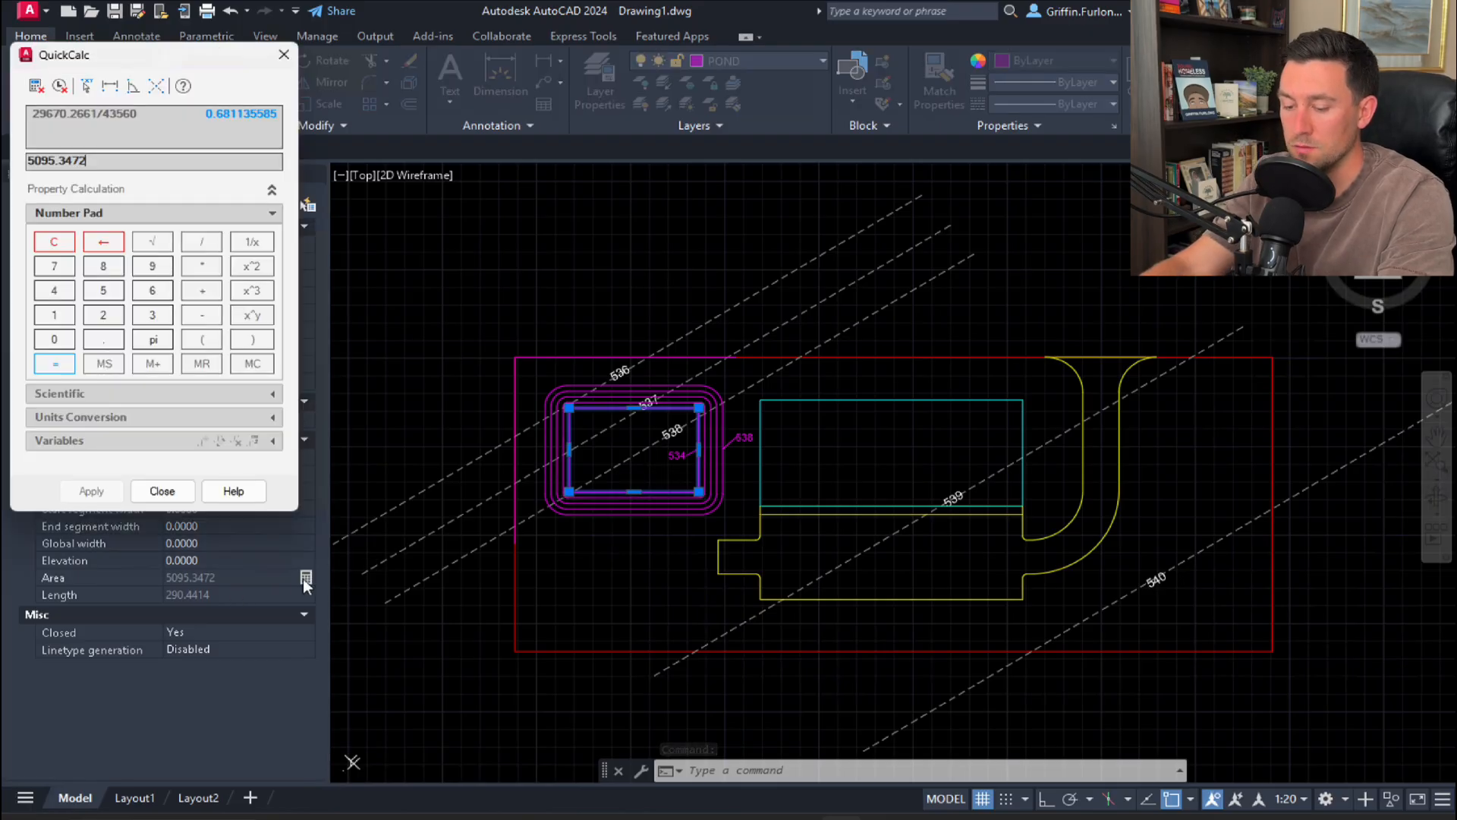
type("/43560")
key("Return")
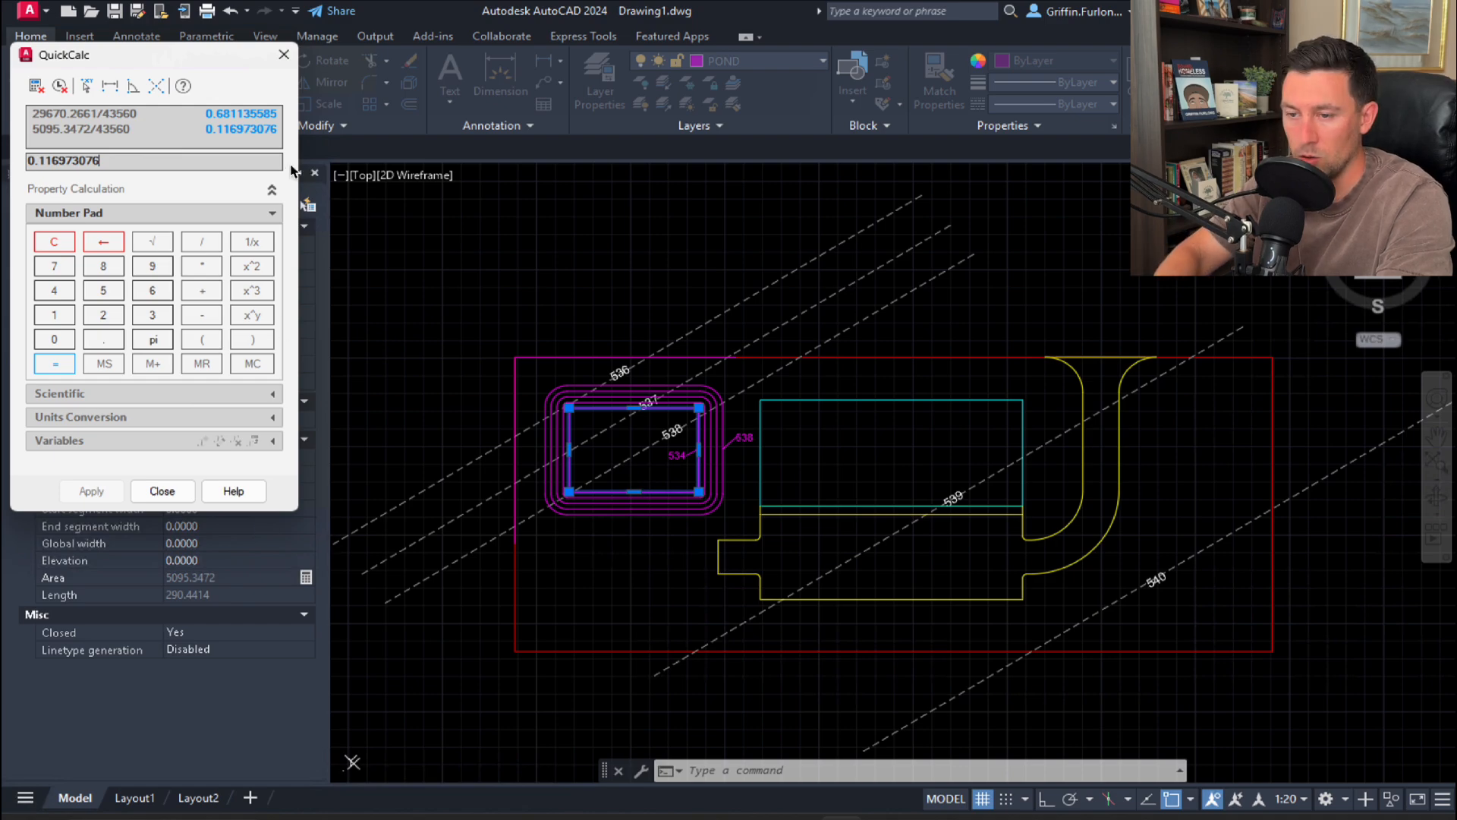
left_click(285, 55)
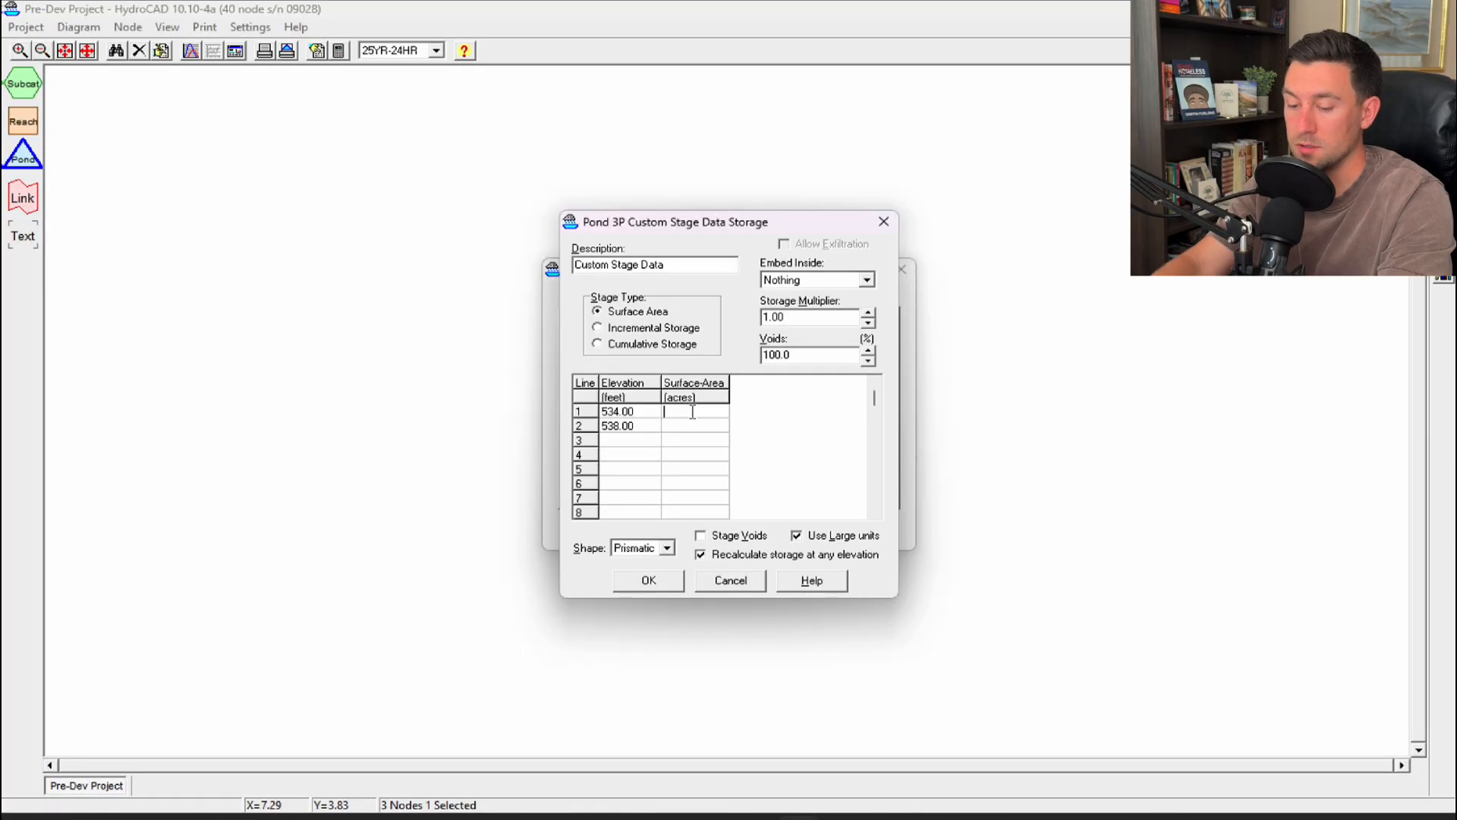
Step: Back in HydroCAD, enter surface areas of 0.117 acres at elevation 534 and 0.243 acres at 538, and accept the storage
type(".117")
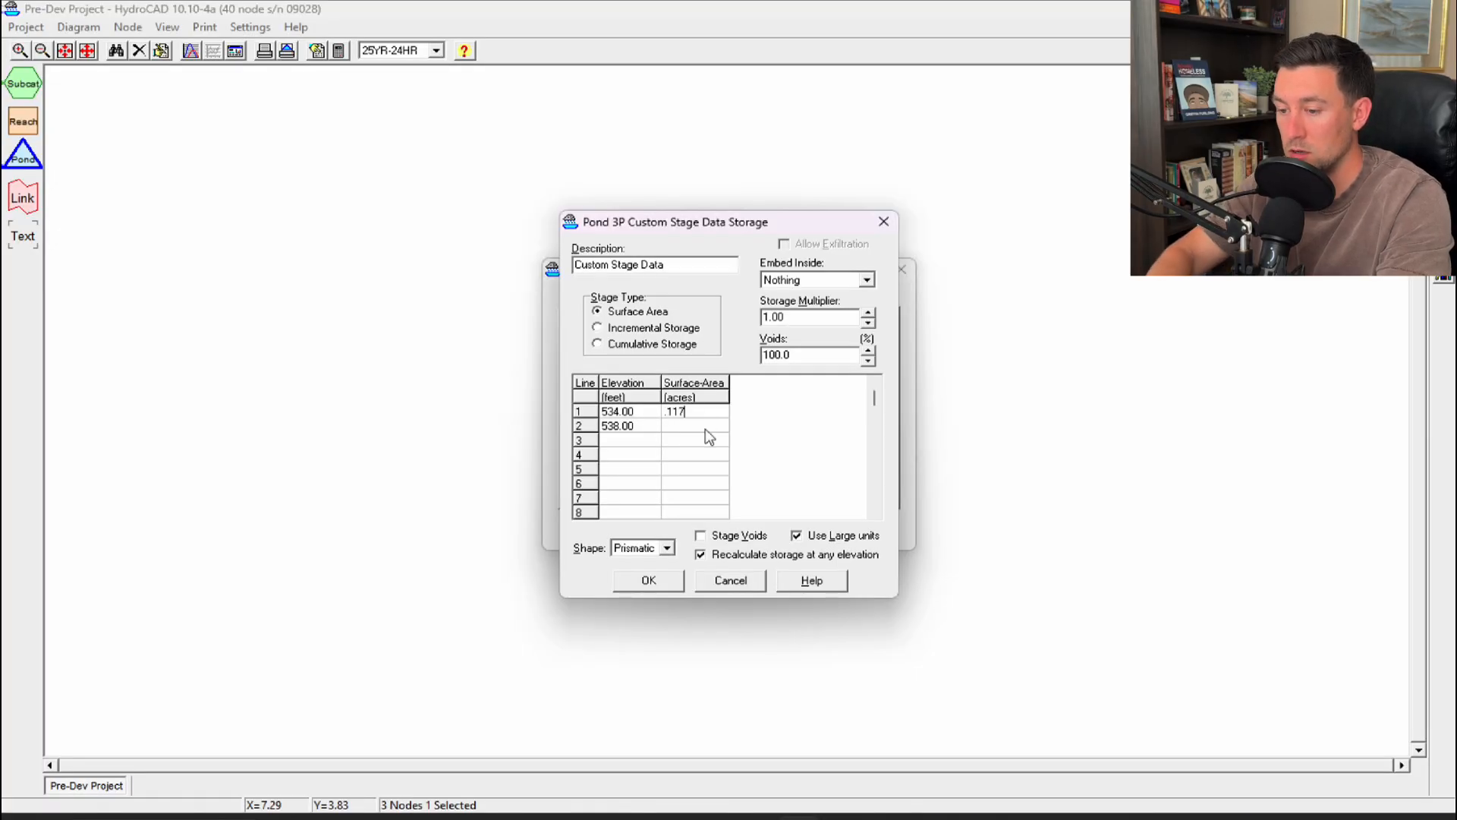
key("Down")
type(".243")
left_click(649, 301)
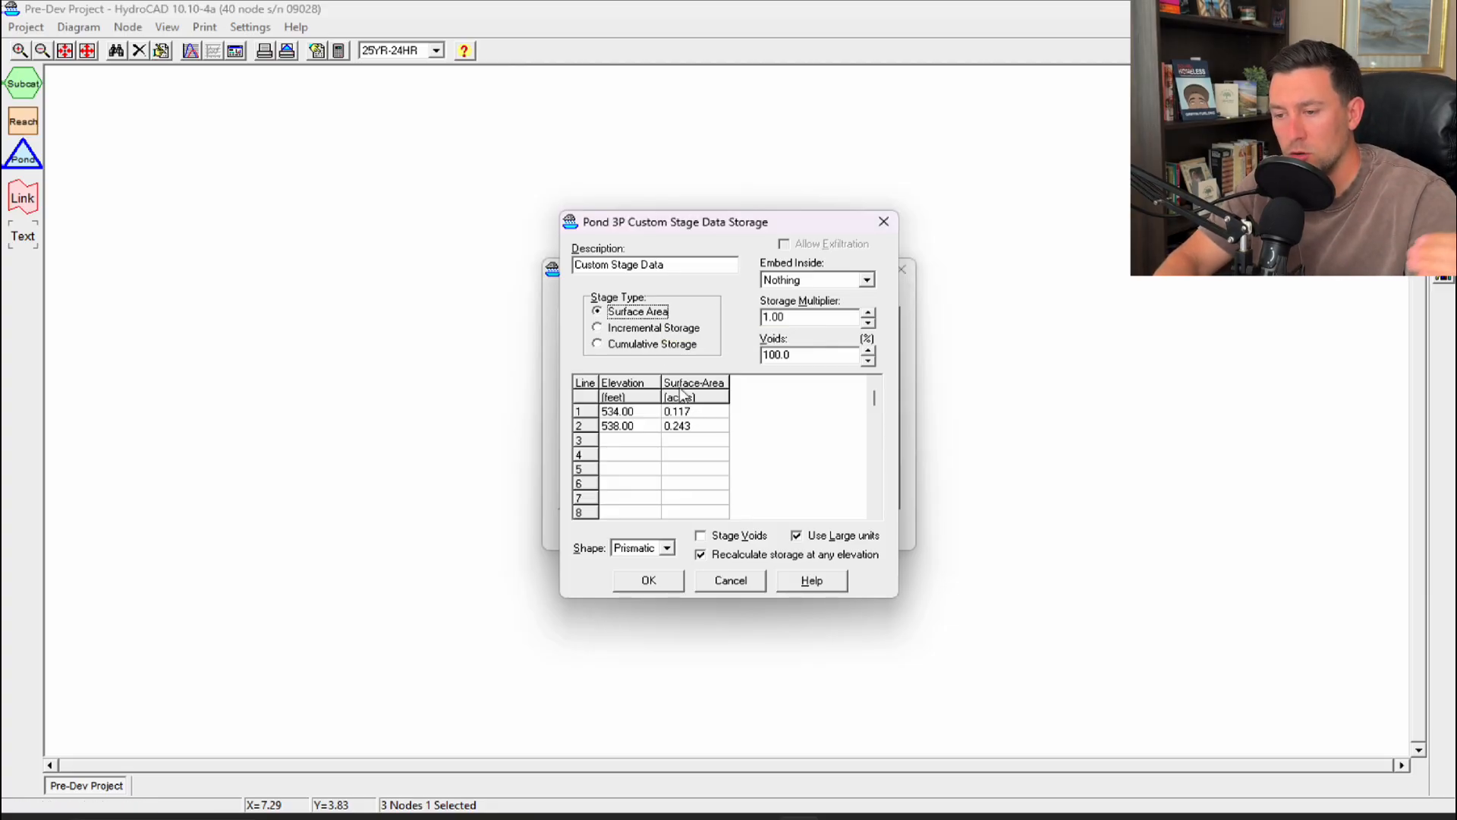
key("Return")
Step: Save the pond without any outlet device and try to calculate the routing for the Dry Pond node
left_click(682, 301)
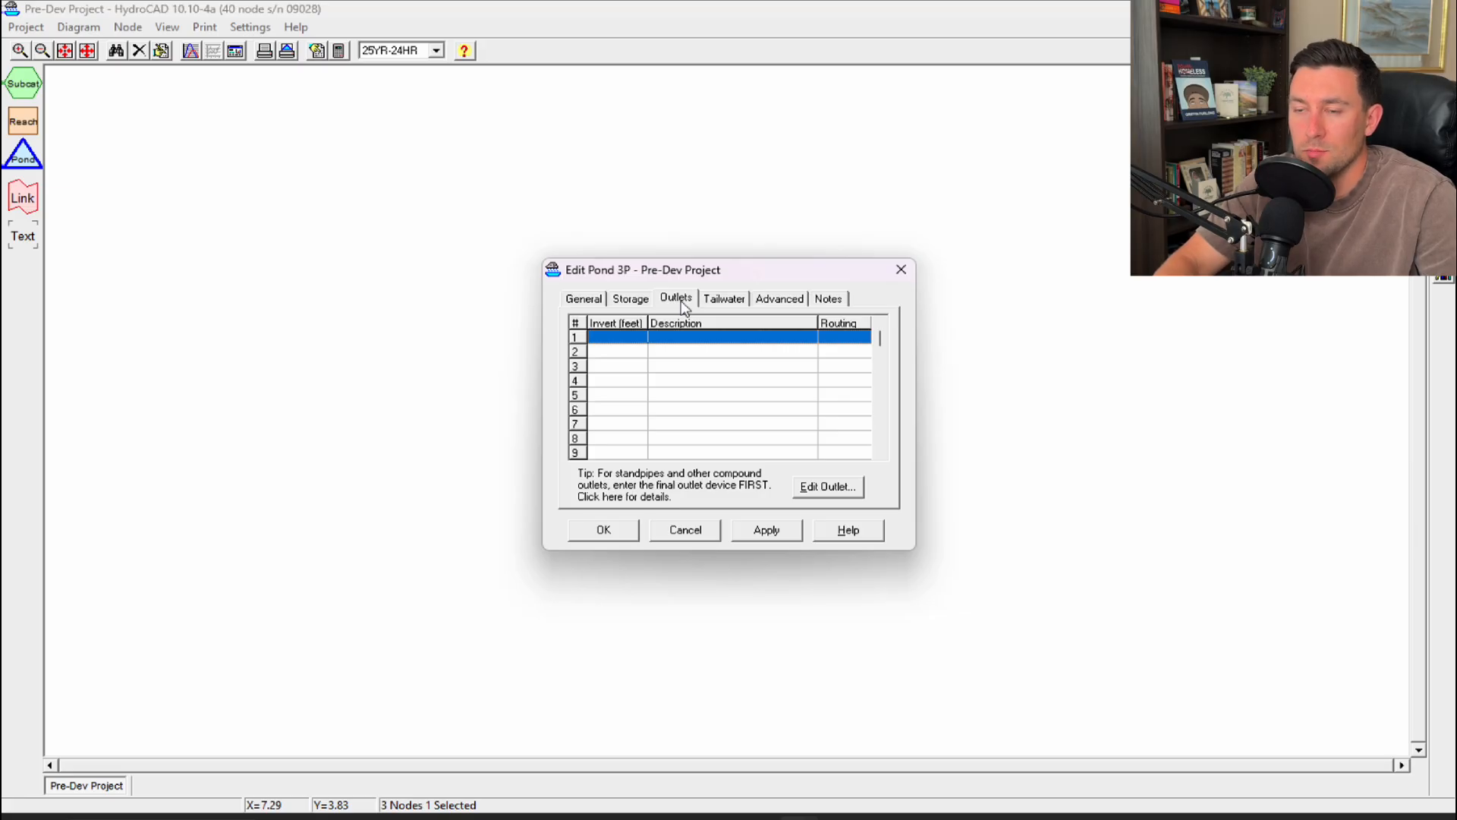
left_click(606, 531)
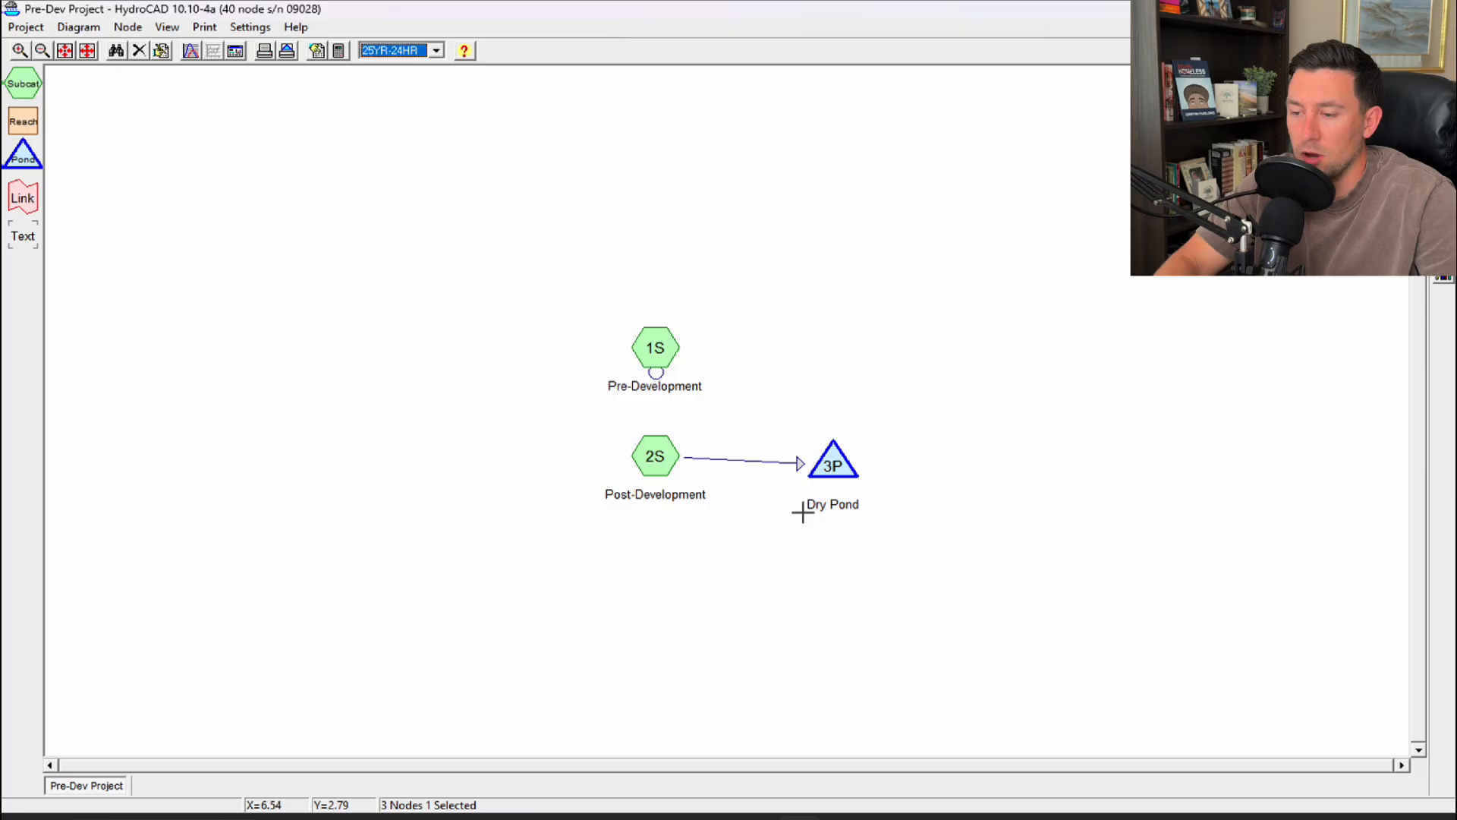
double_click(836, 472)
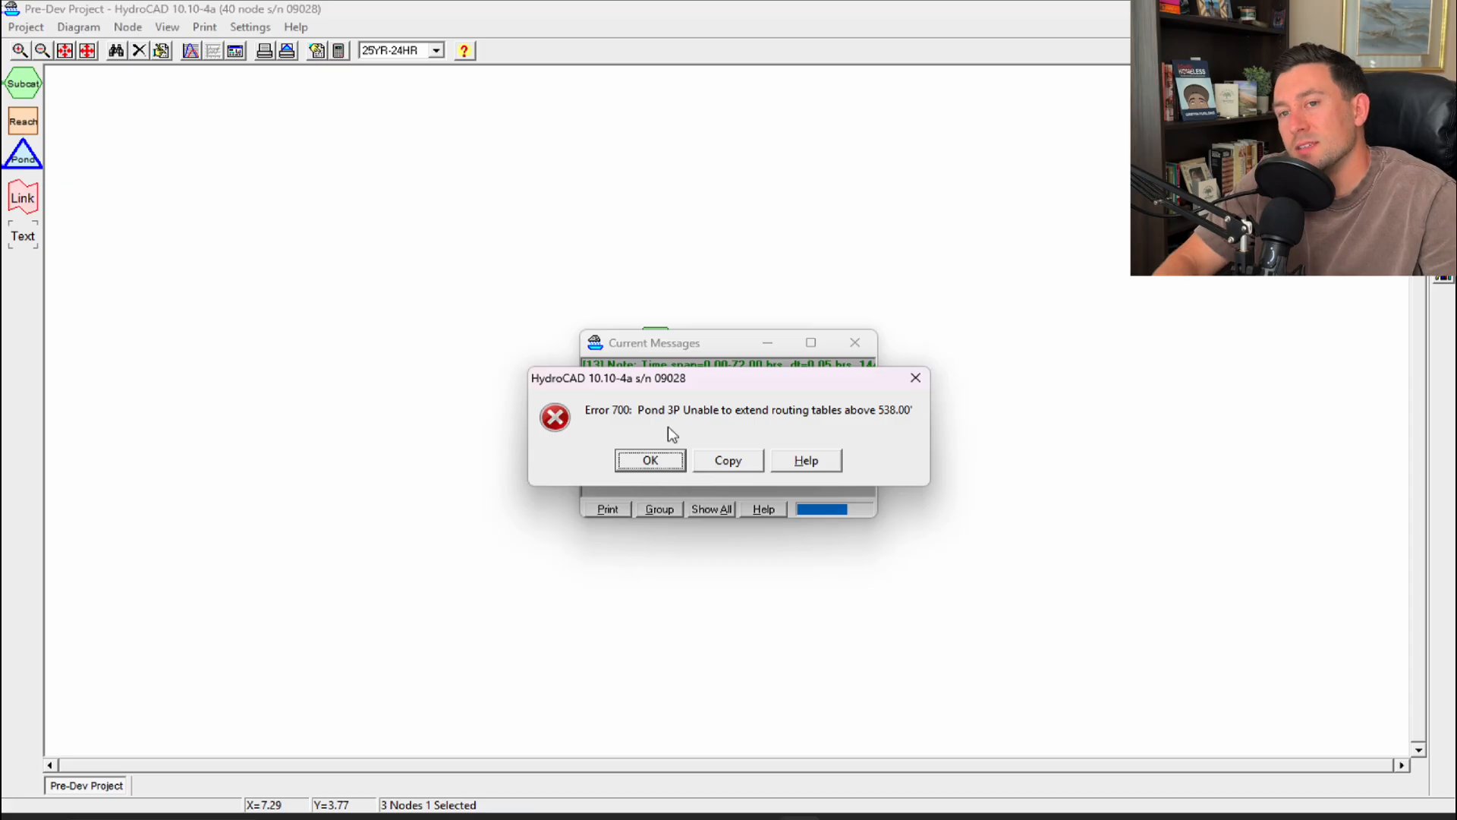
left_click(664, 458)
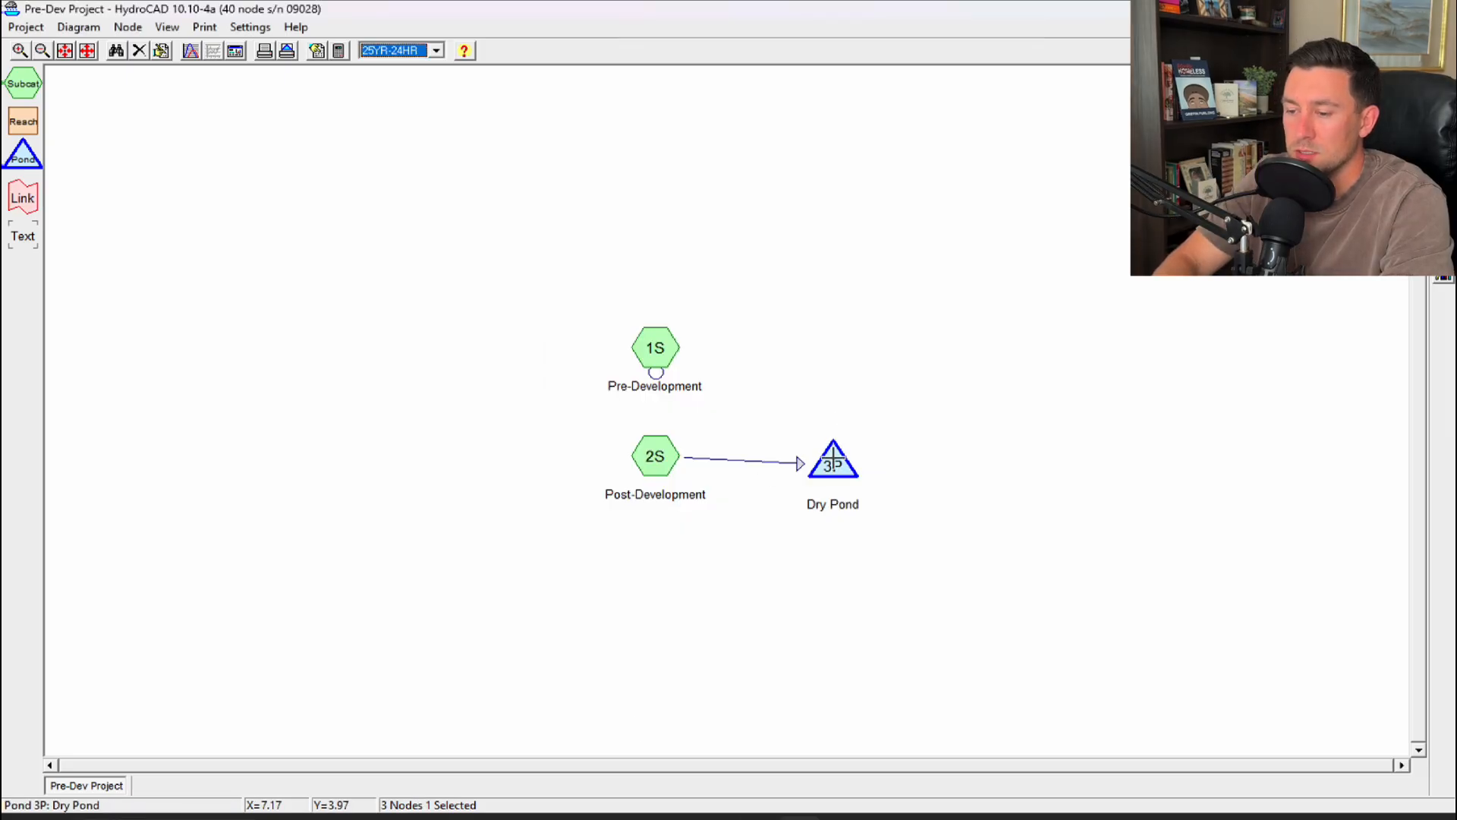
Step: Reopen the Dry Pond node's outlet settings and read the help topic on pond outlets
right_click(834, 459)
left_click(873, 469)
left_click(675, 298)
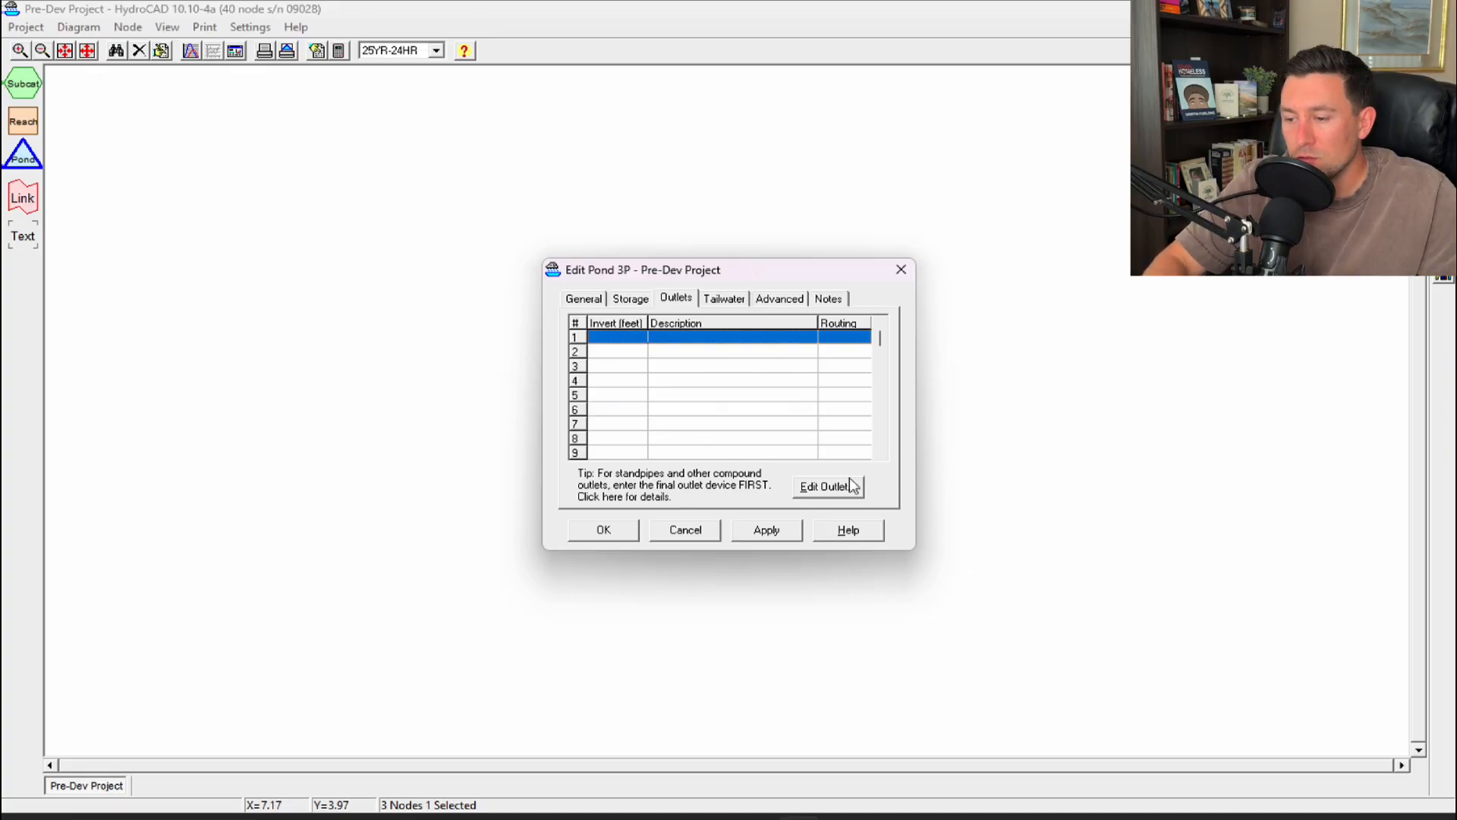
left_click(863, 530)
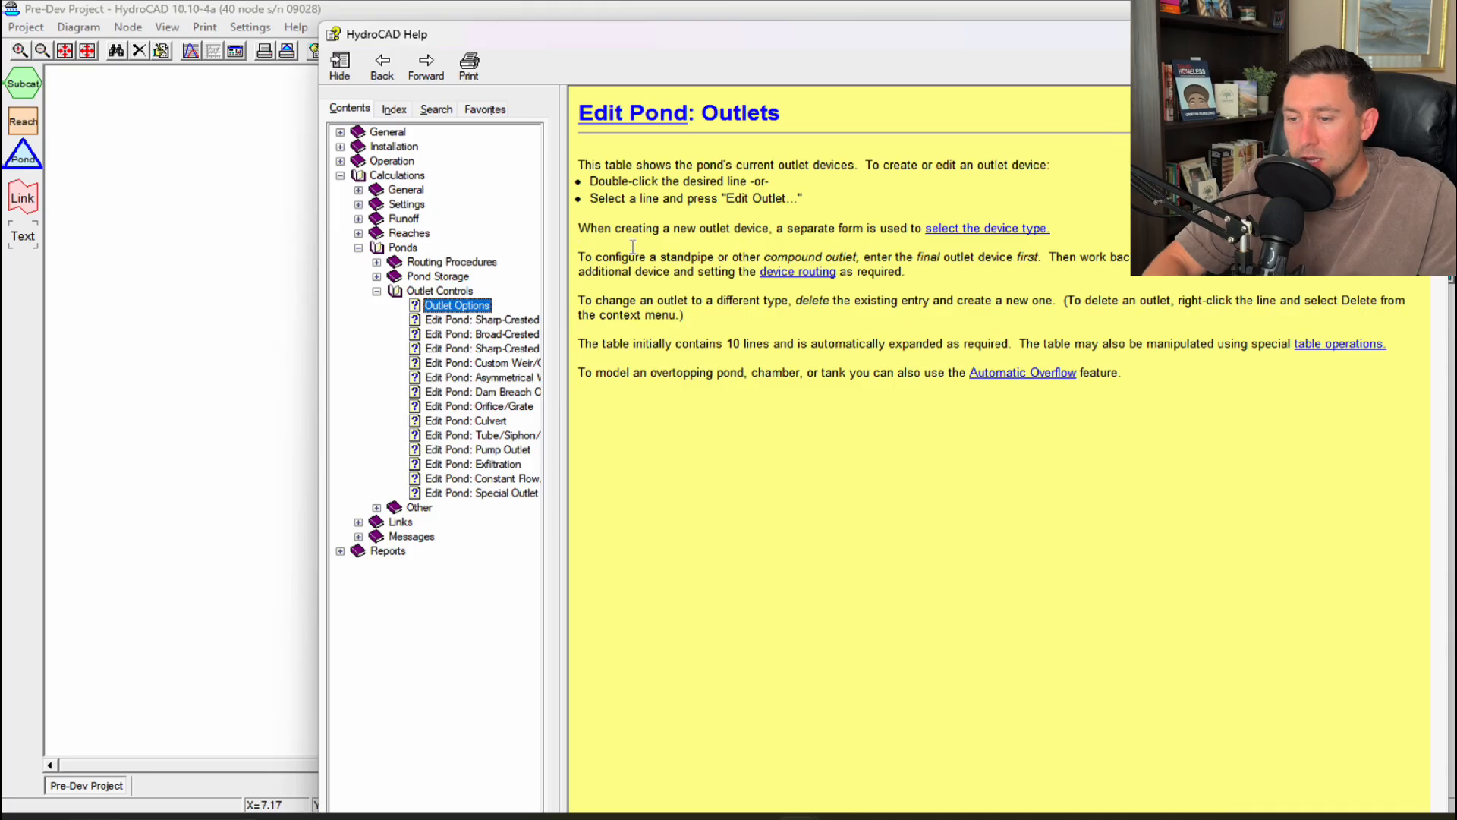
left_click_drag(564, 302, 601, 299)
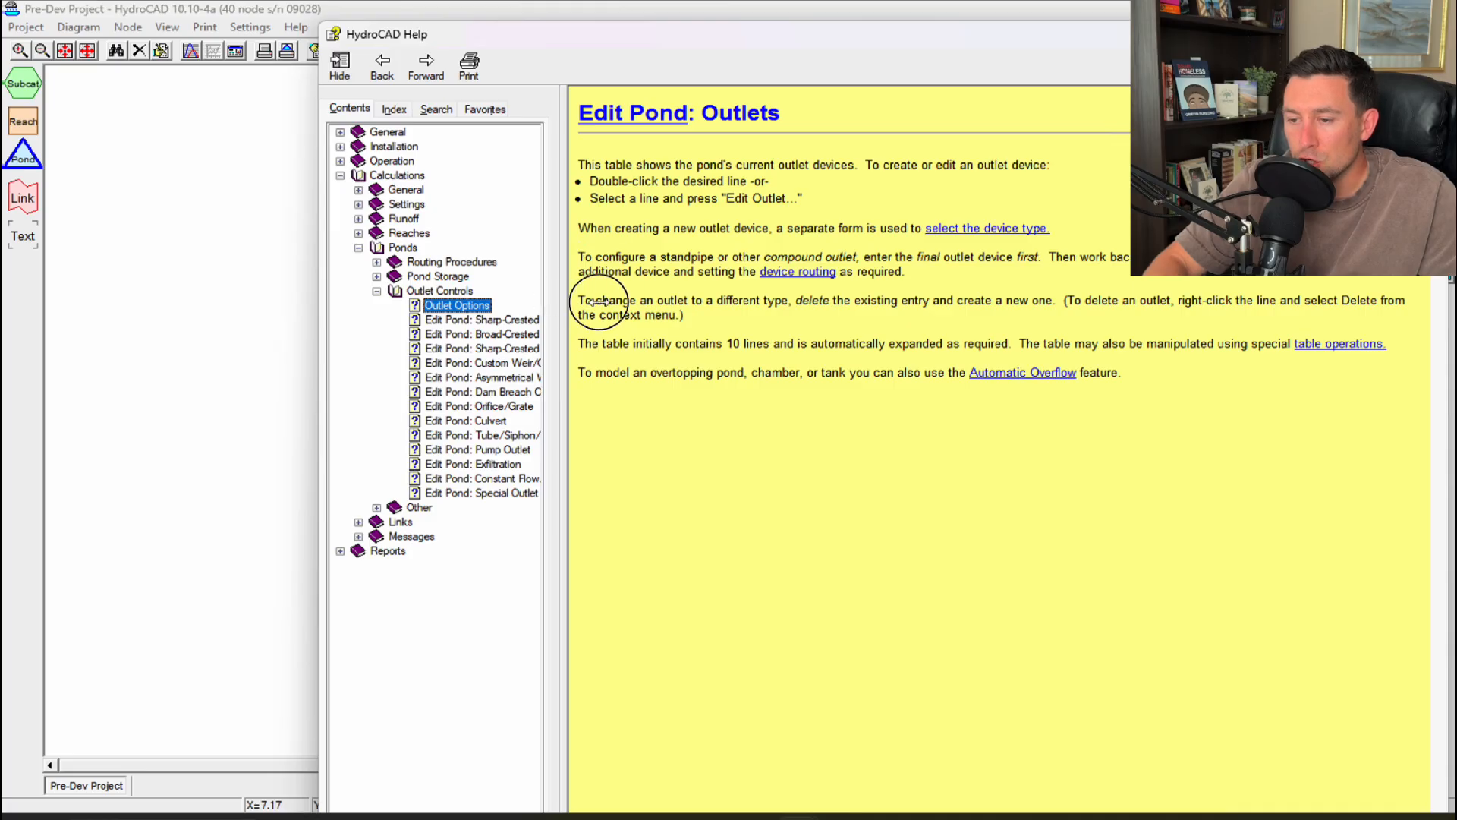
left_click_drag(602, 299, 637, 299)
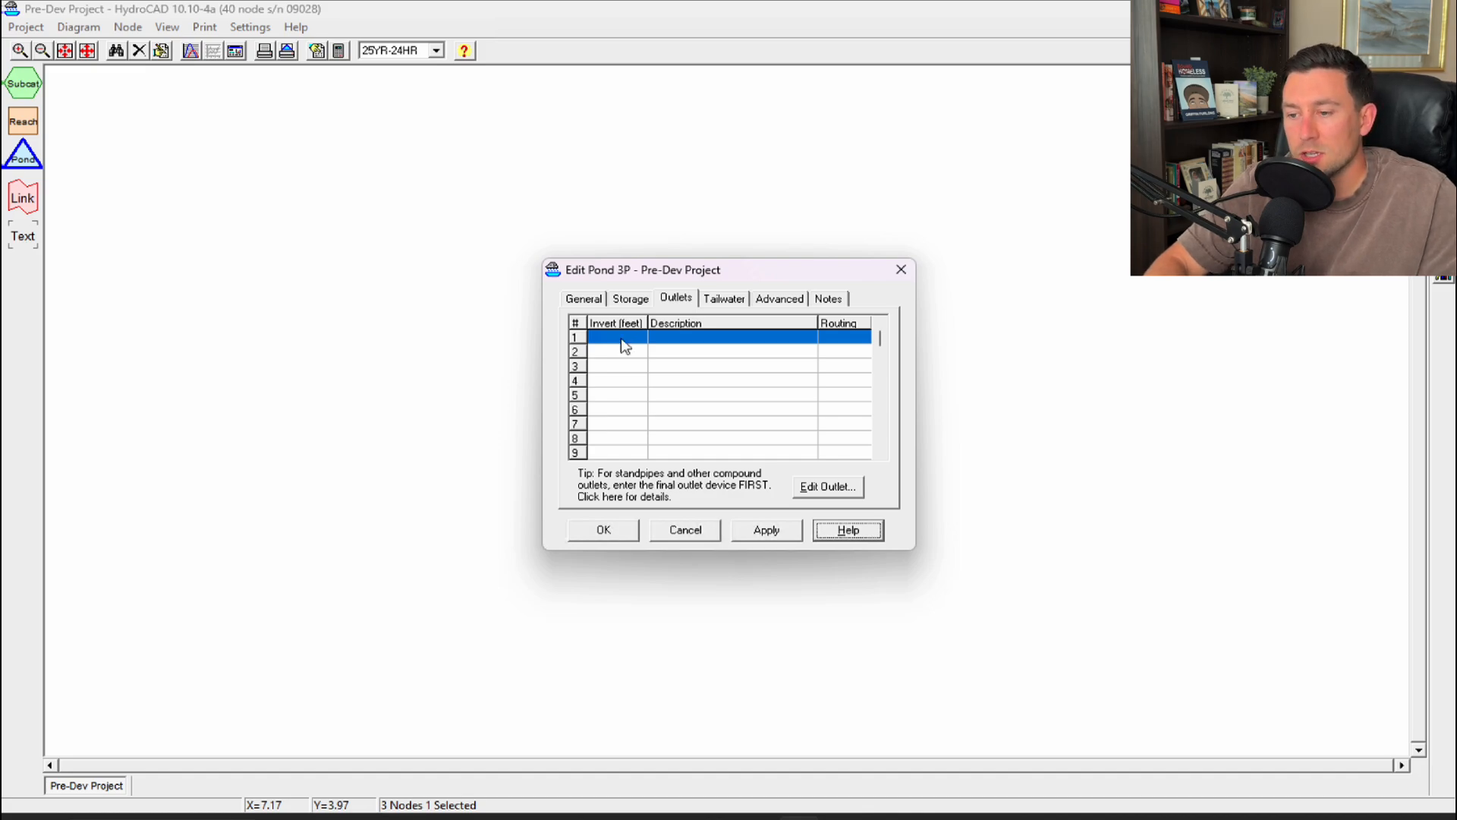
Step: Add a primary culvert outlet to the pond with inlet invert 534 ft, outlet invert 533 ft and length 41 ft
double_click(621, 338)
left_click(671, 532)
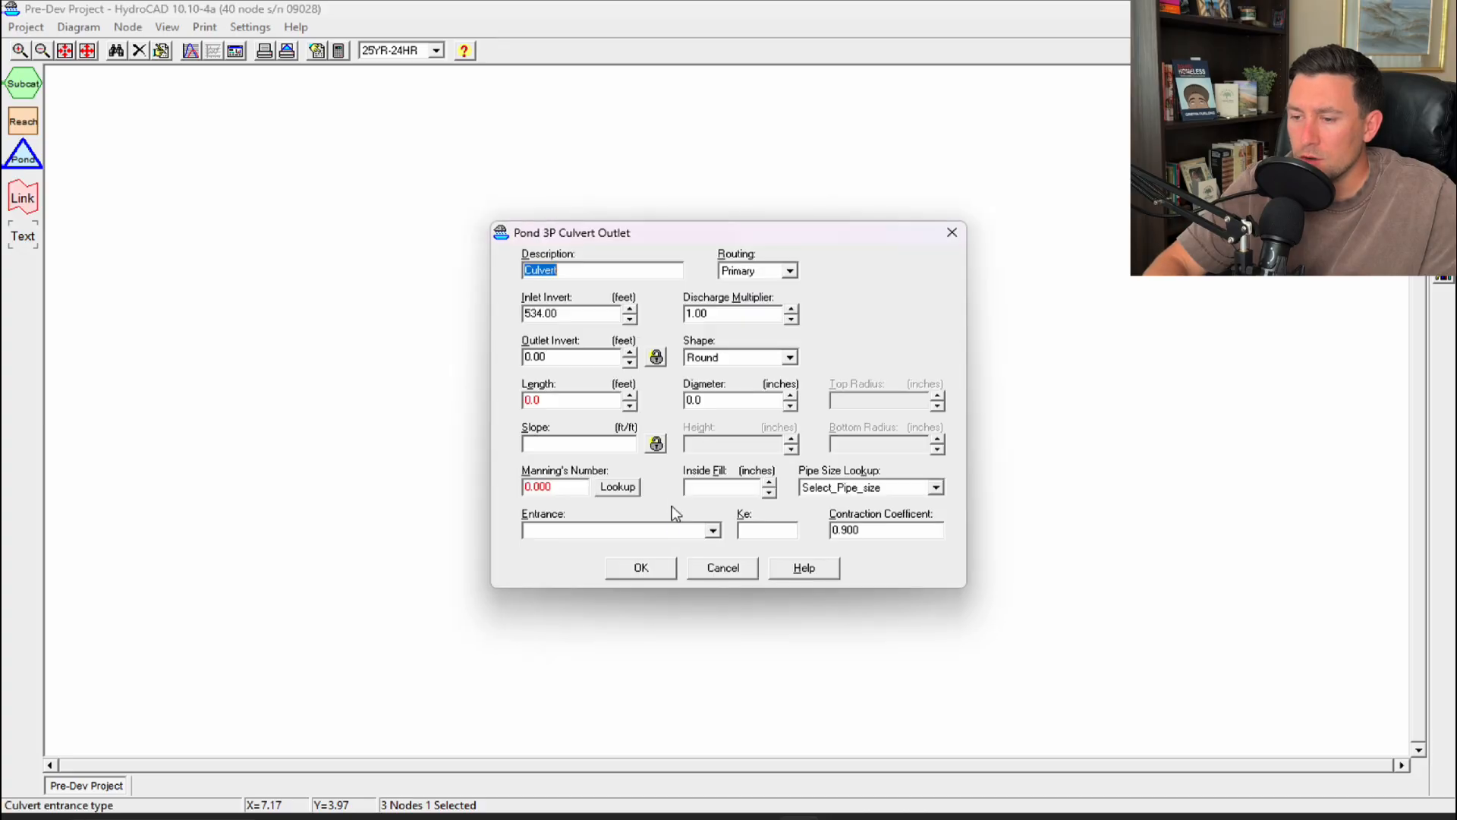
key("Tab")
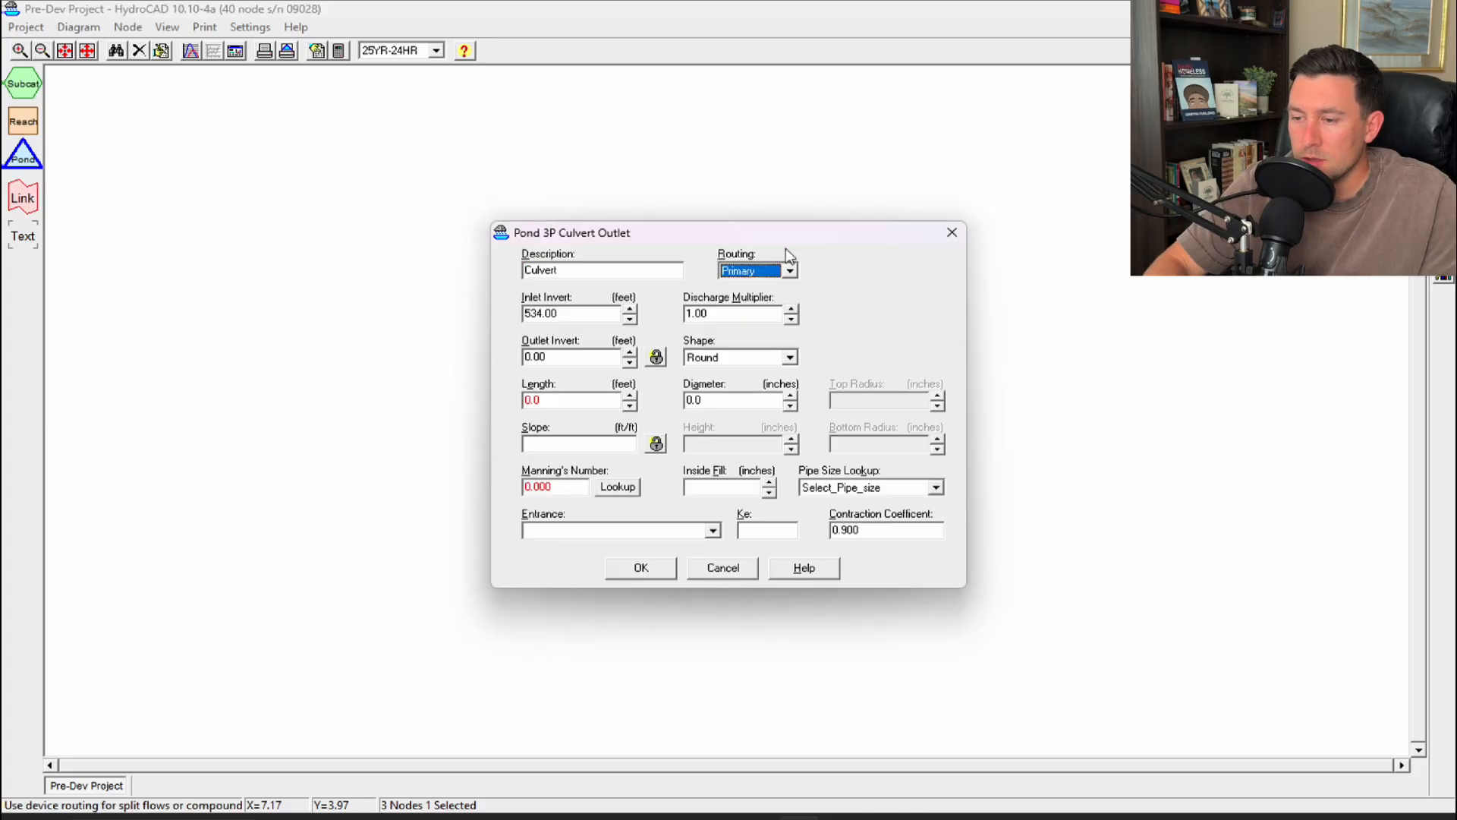
double_click(577, 313)
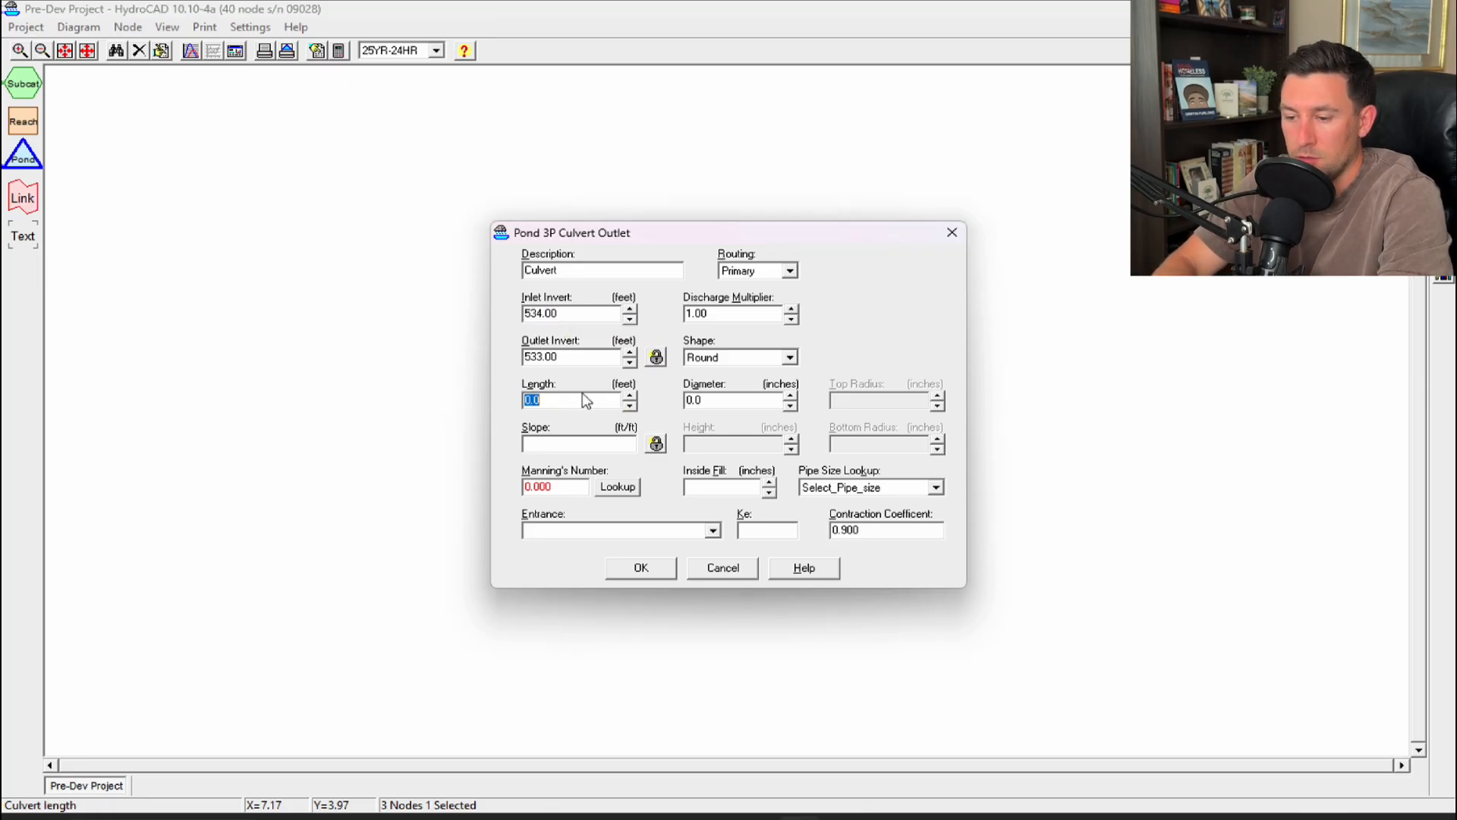
type("41")
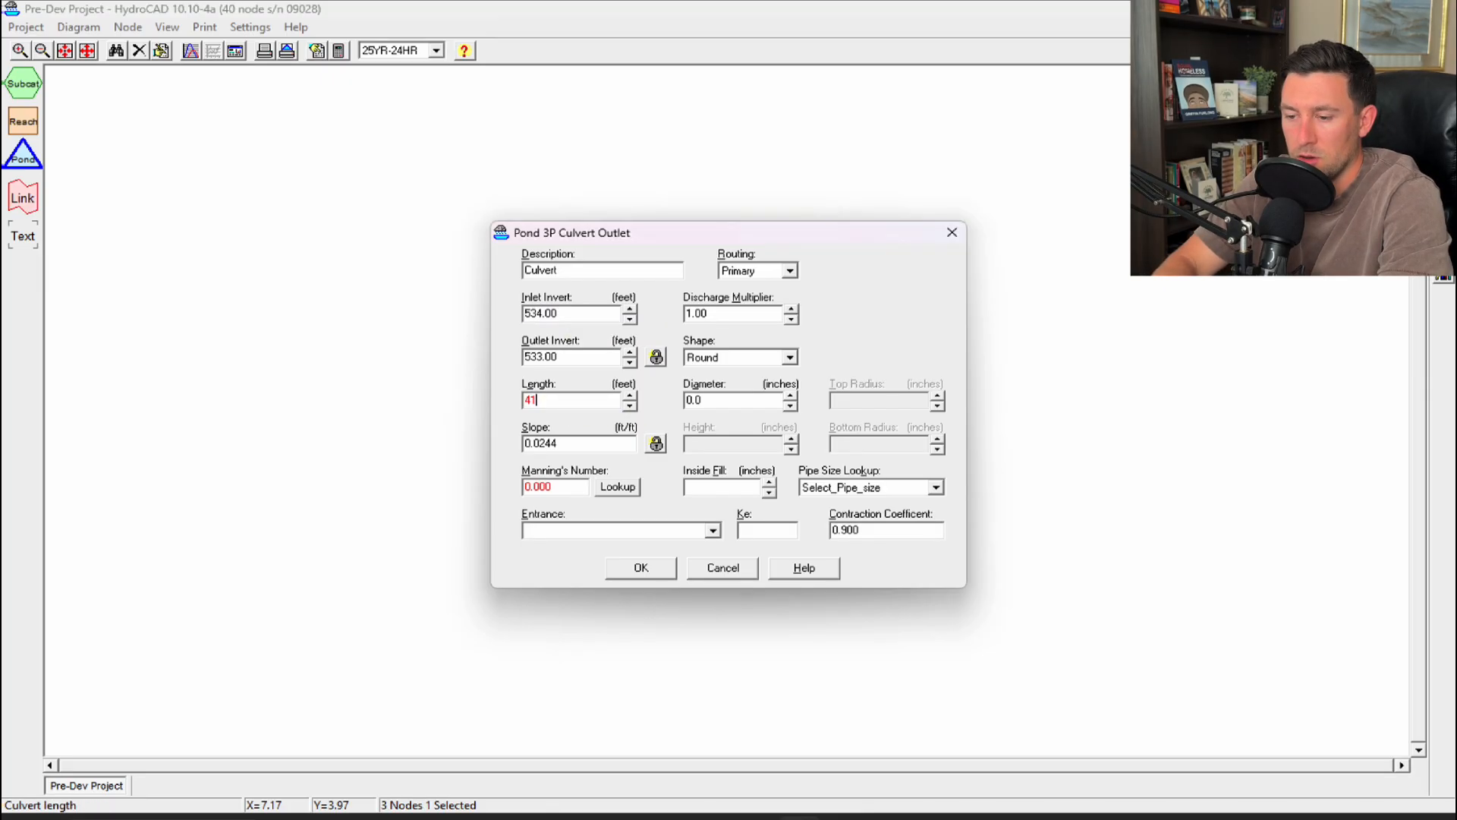
Step: Set the culvert's Manning's number to 0.013 and its diameter to 24 inches
left_click(568, 486)
key("BackSpace")
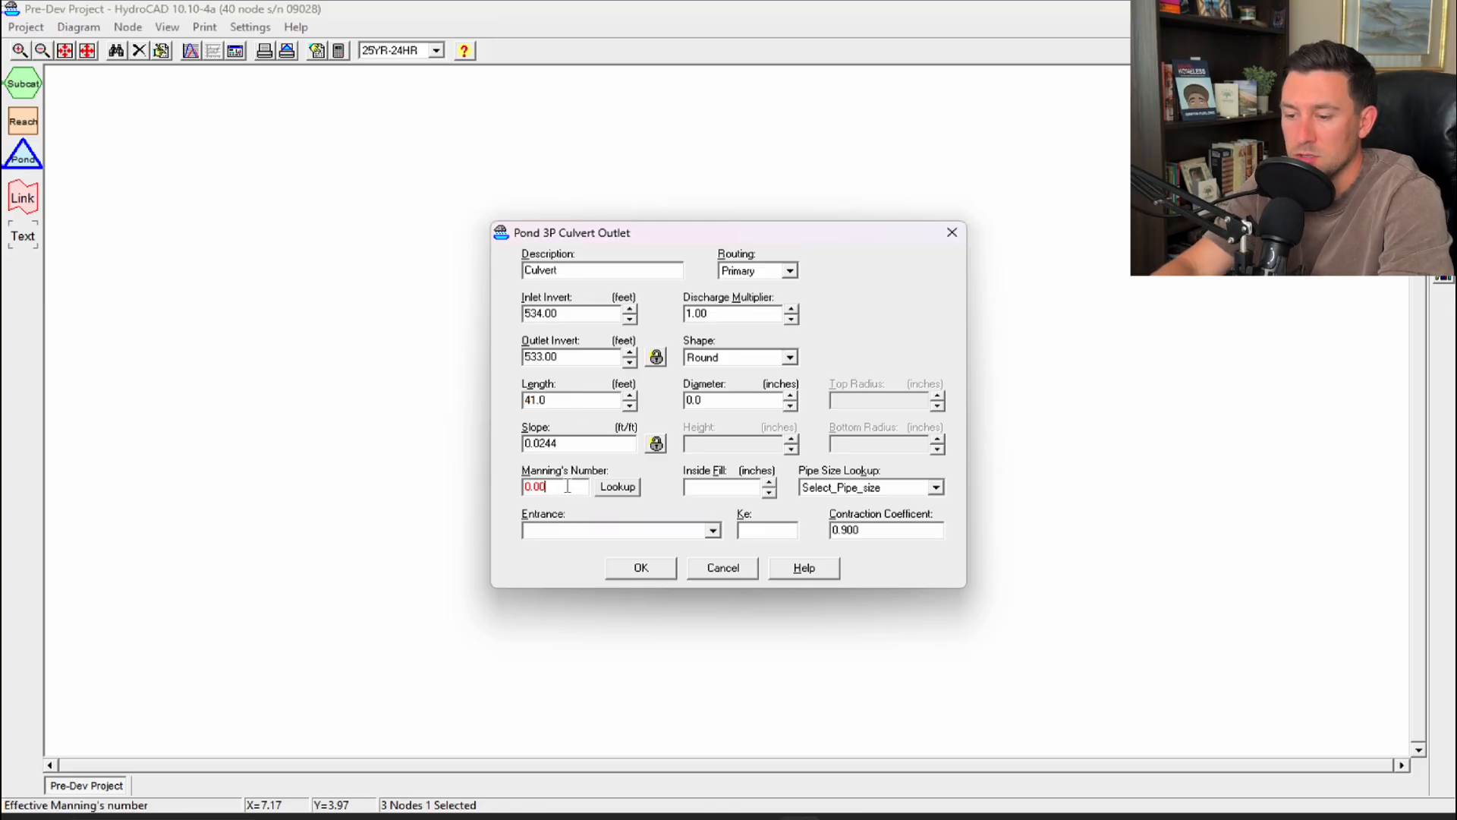
type("13")
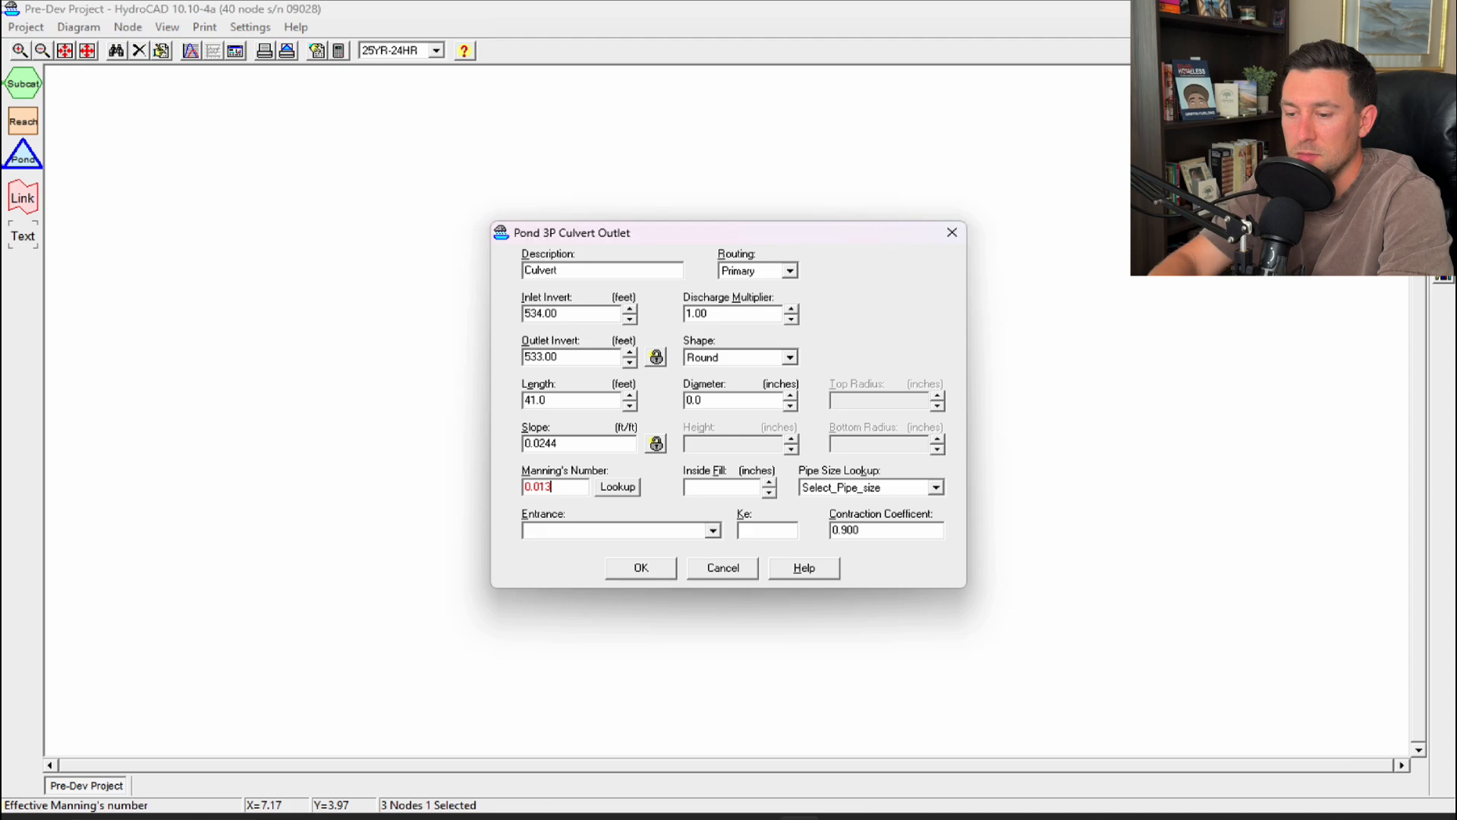
left_click(709, 400)
type("24")
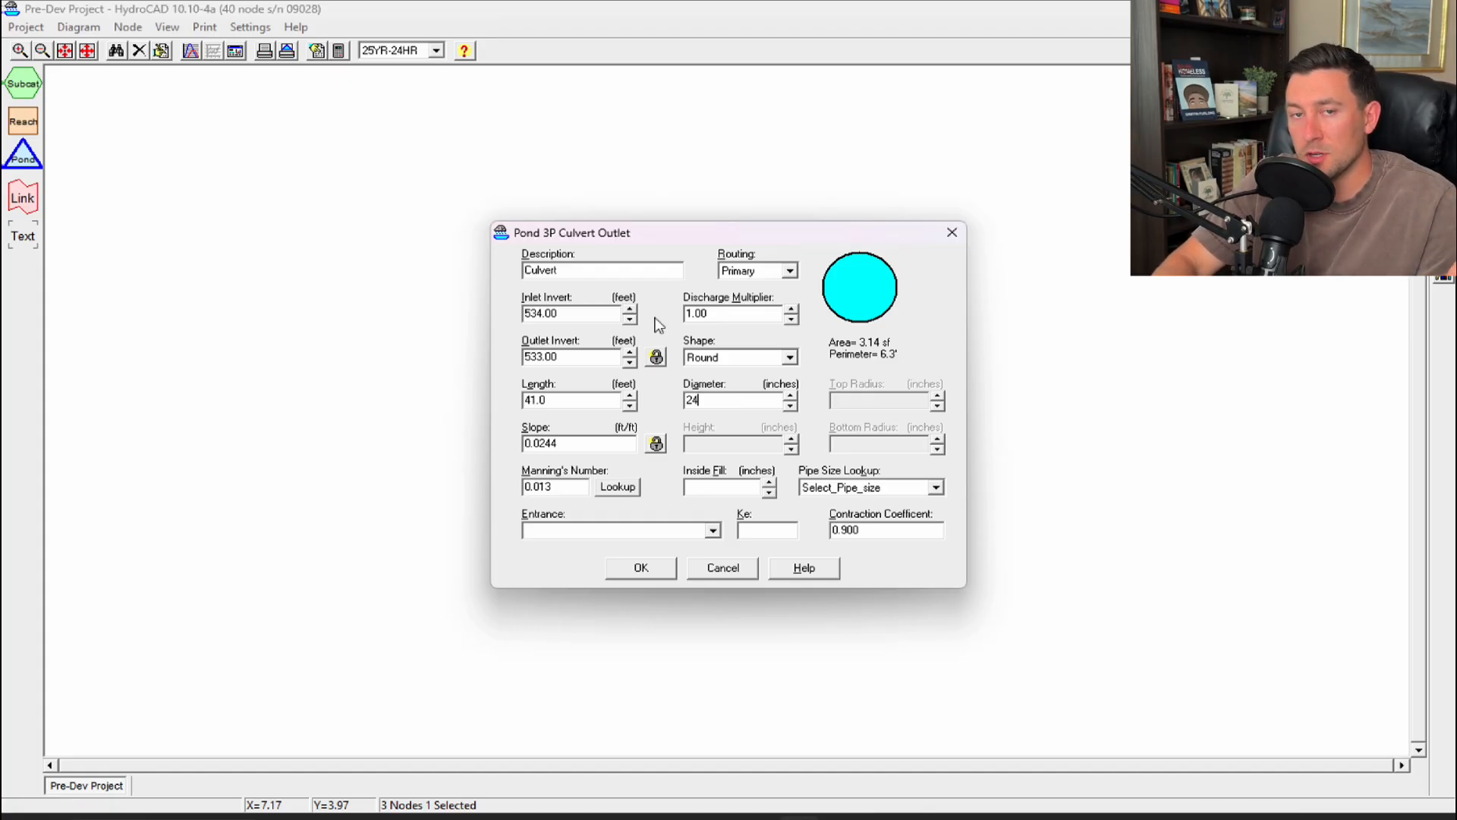
Step: Set the culvert's entrance loss coefficient Ke to 0.5 and accept the outlet
double_click(572, 358)
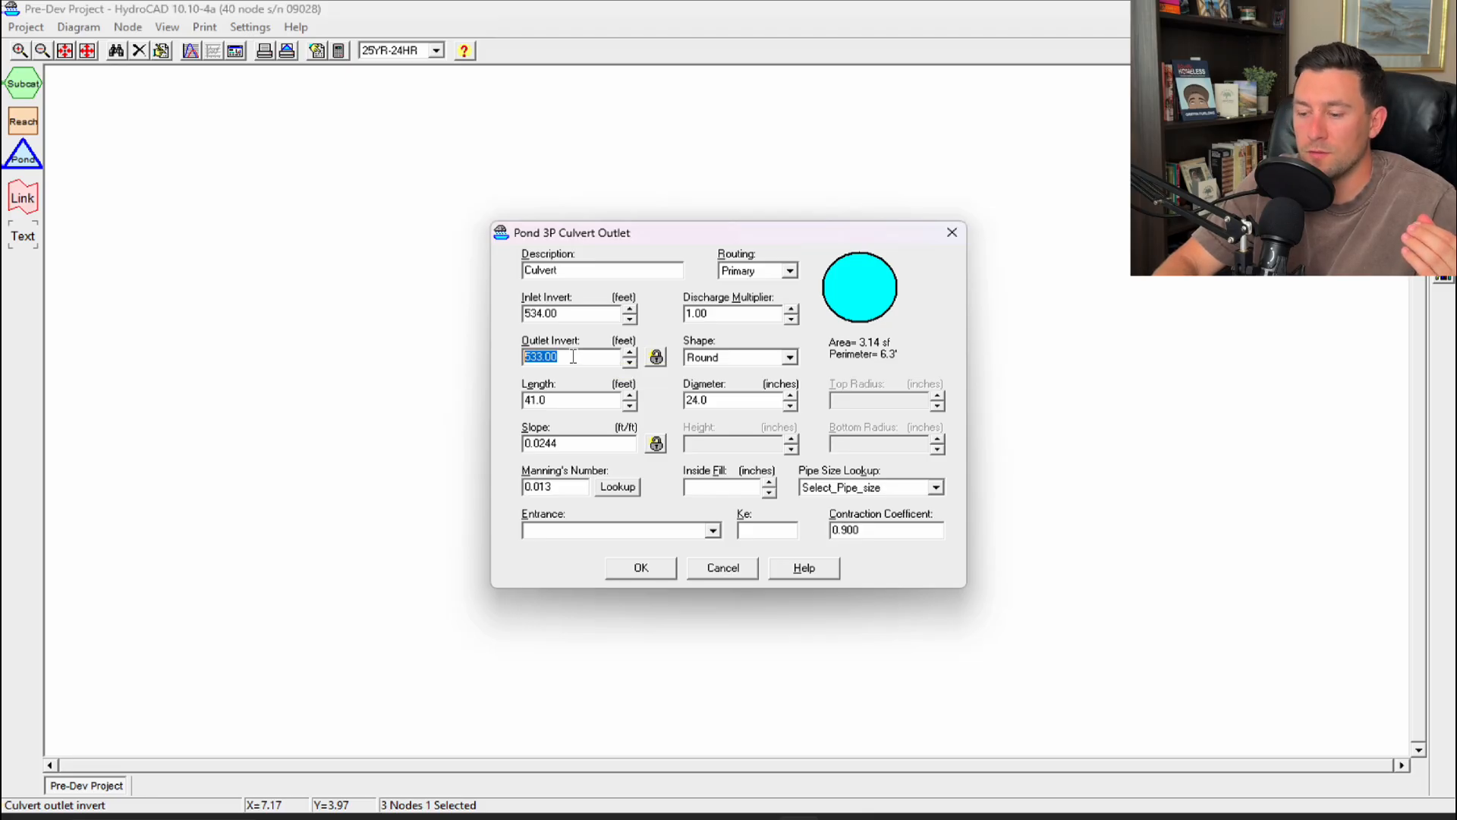
left_click(847, 814)
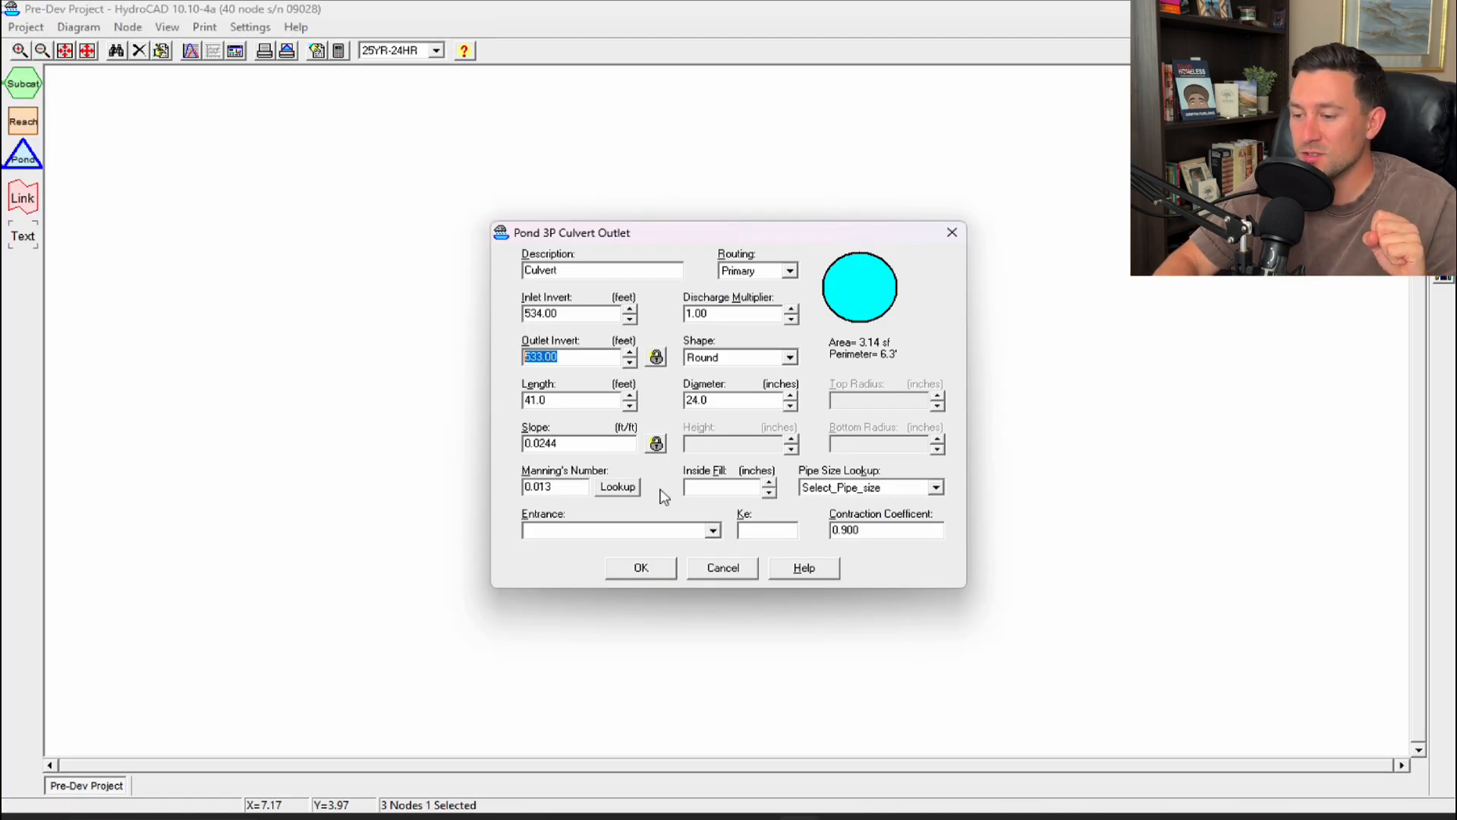
left_click(640, 569)
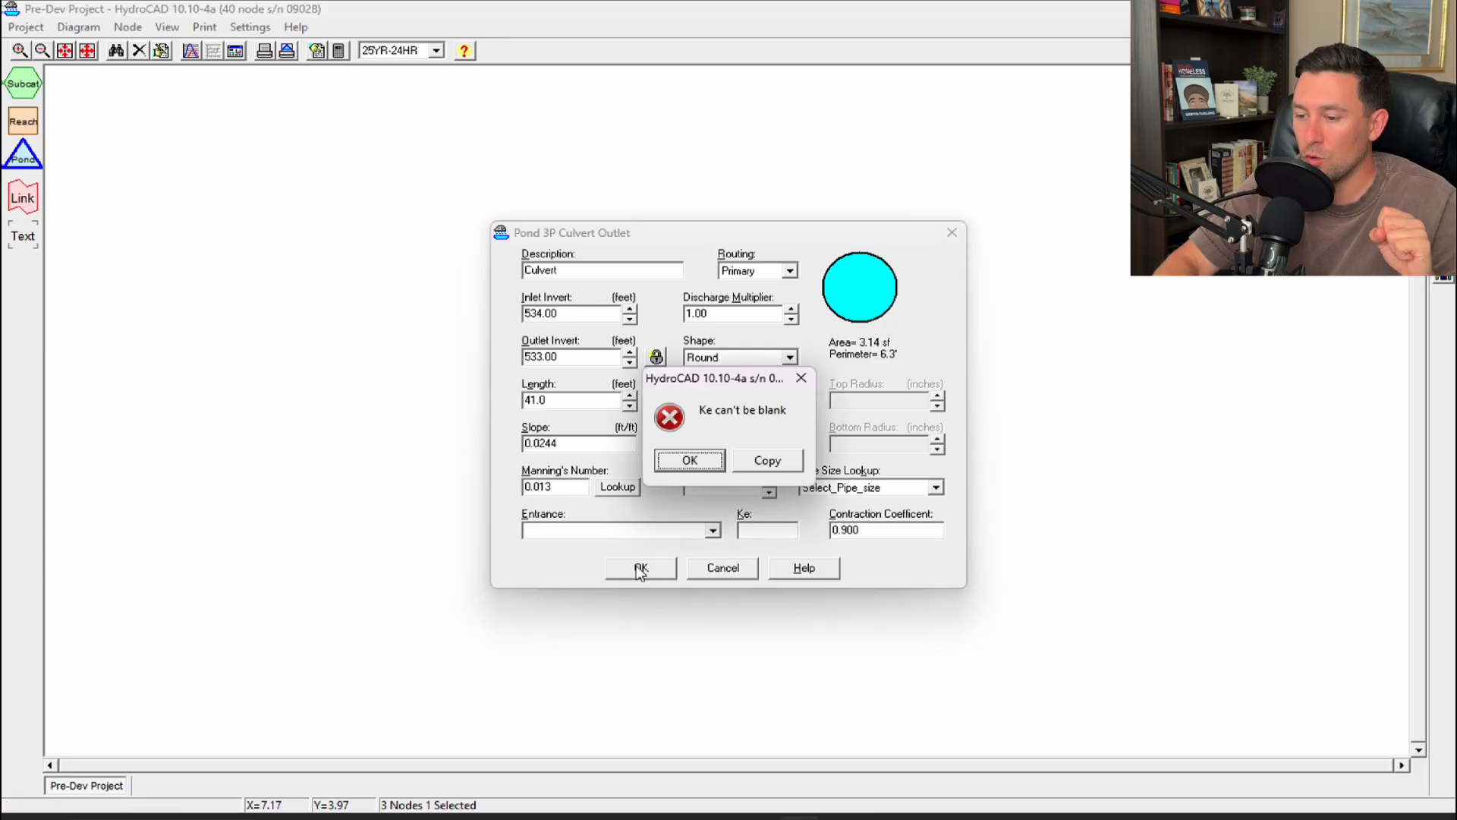
left_click(689, 459)
left_click(764, 529)
type(".5")
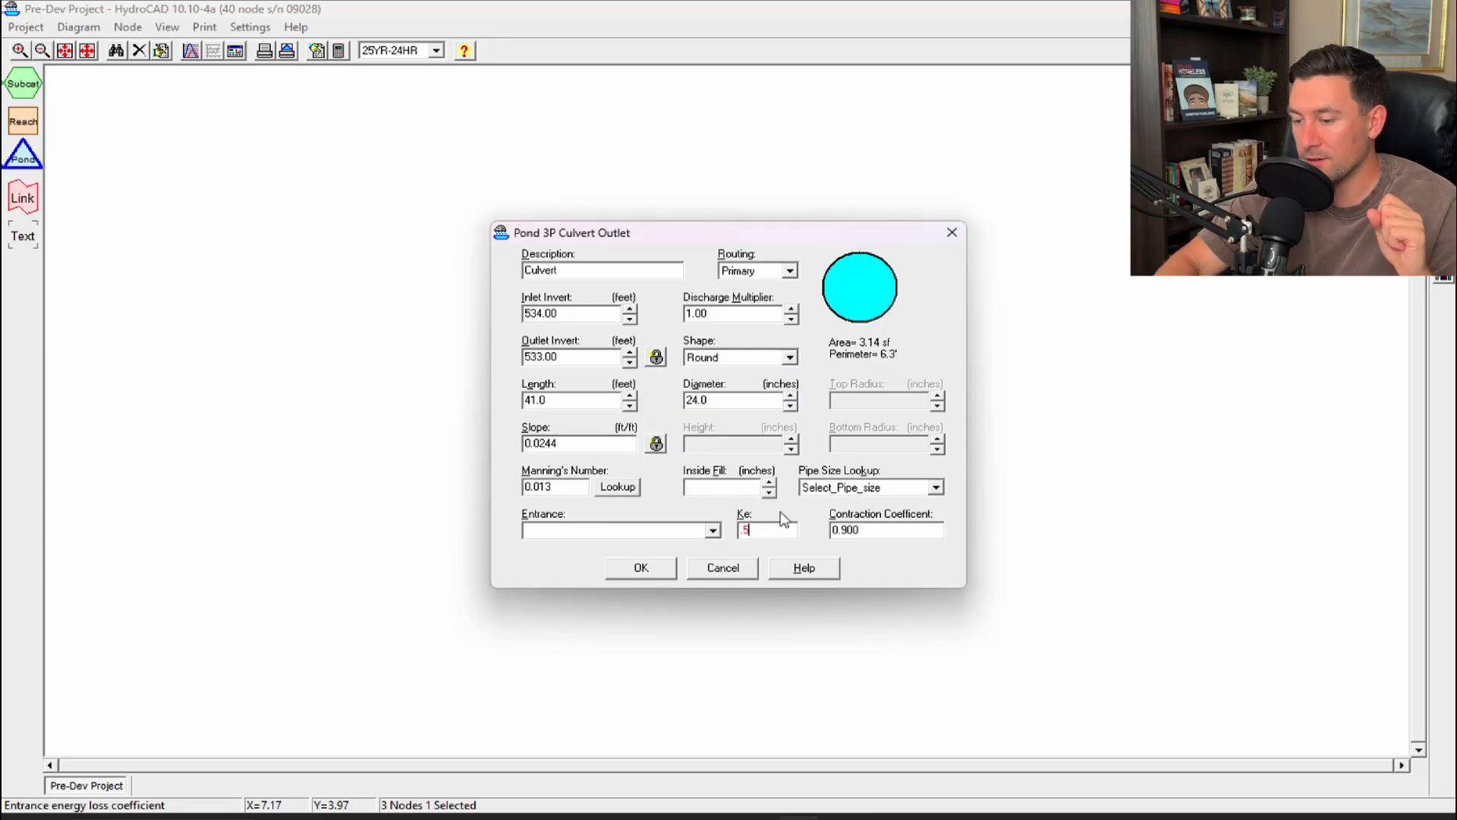
right_click(765, 531)
left_click(762, 531)
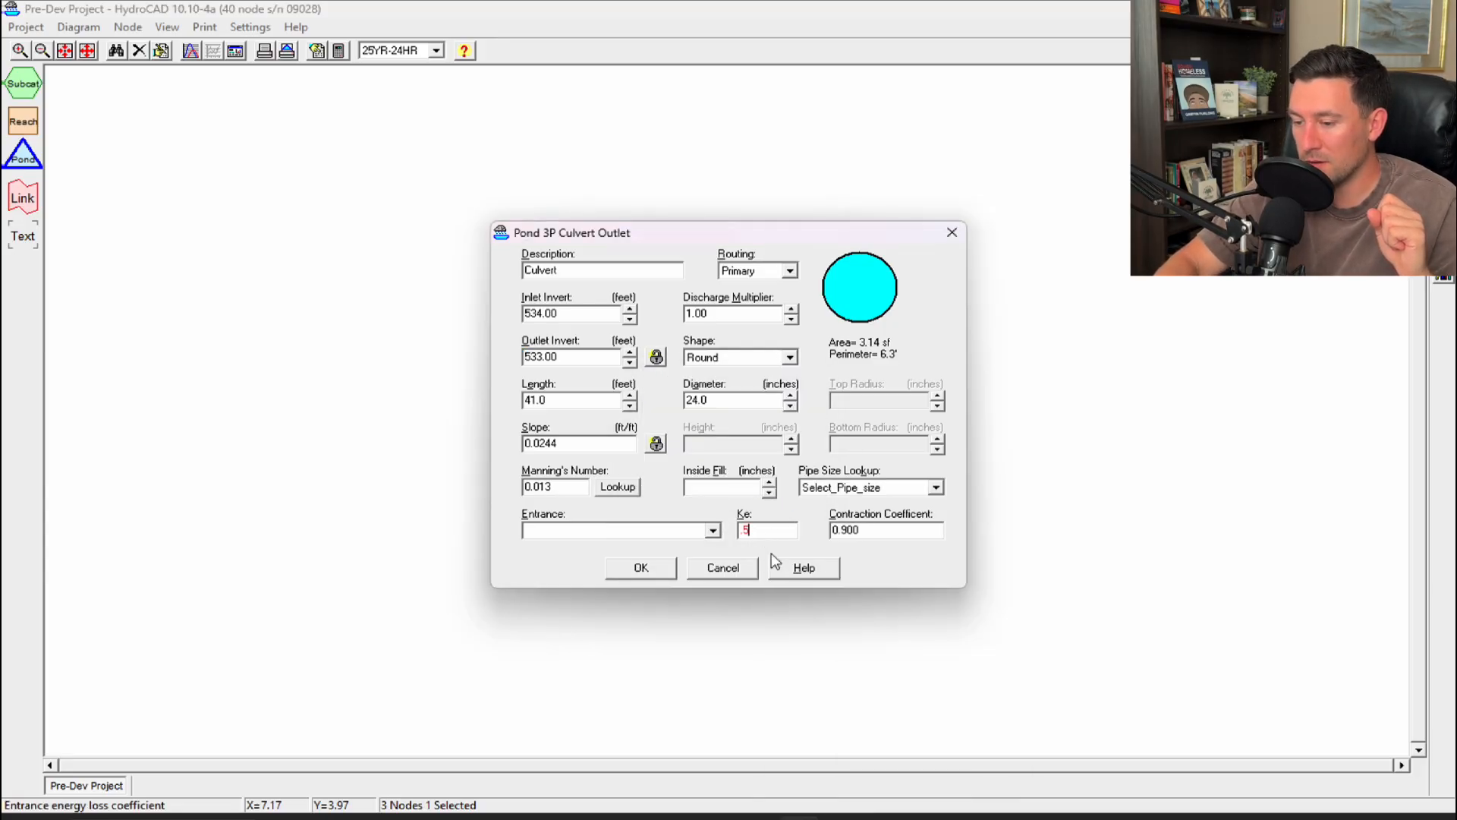
left_click(640, 567)
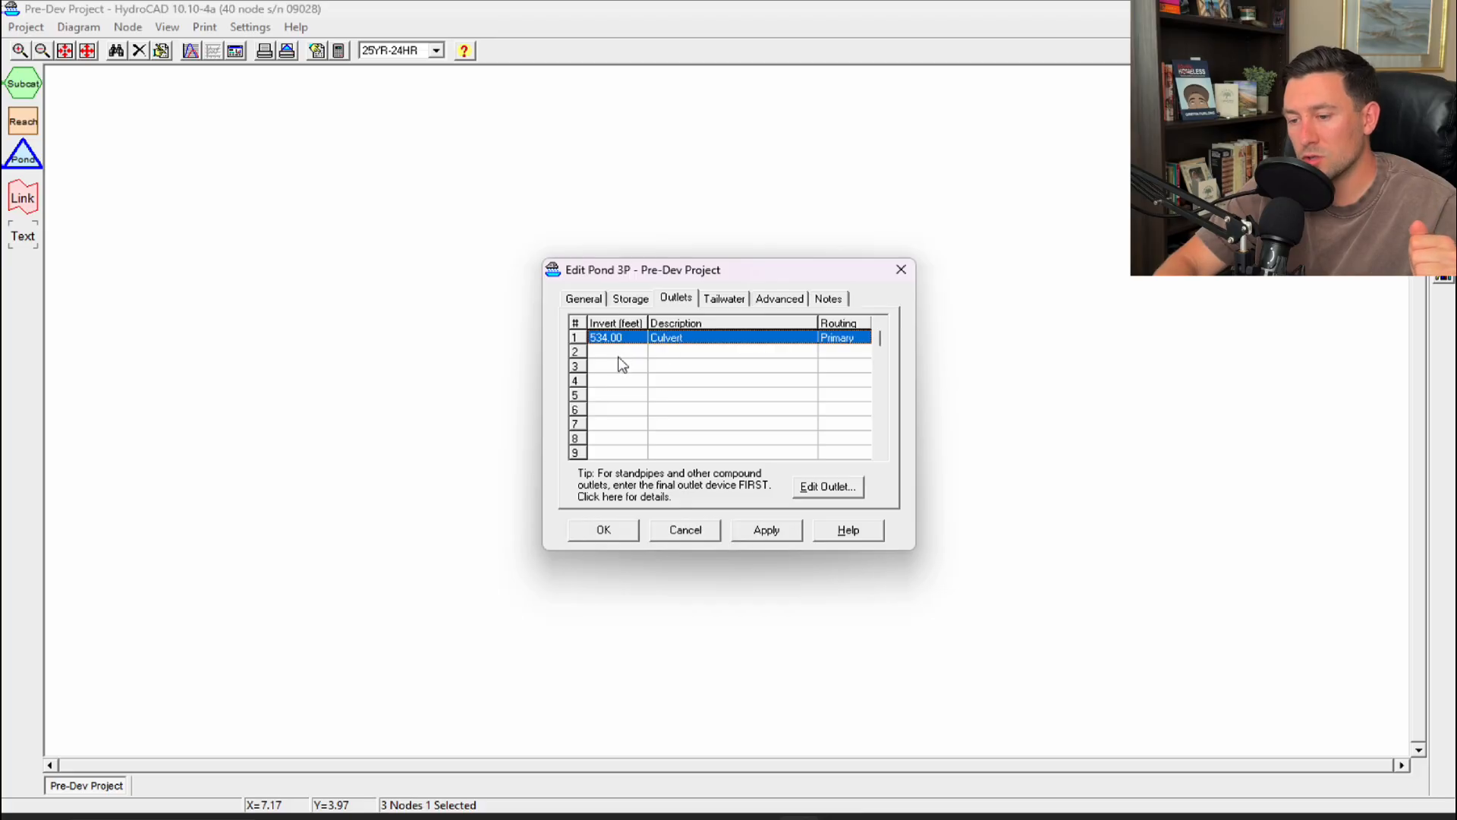
Step: Add an Orifice/Grate outlet as the pond's second device and route it to Device 1
double_click(619, 353)
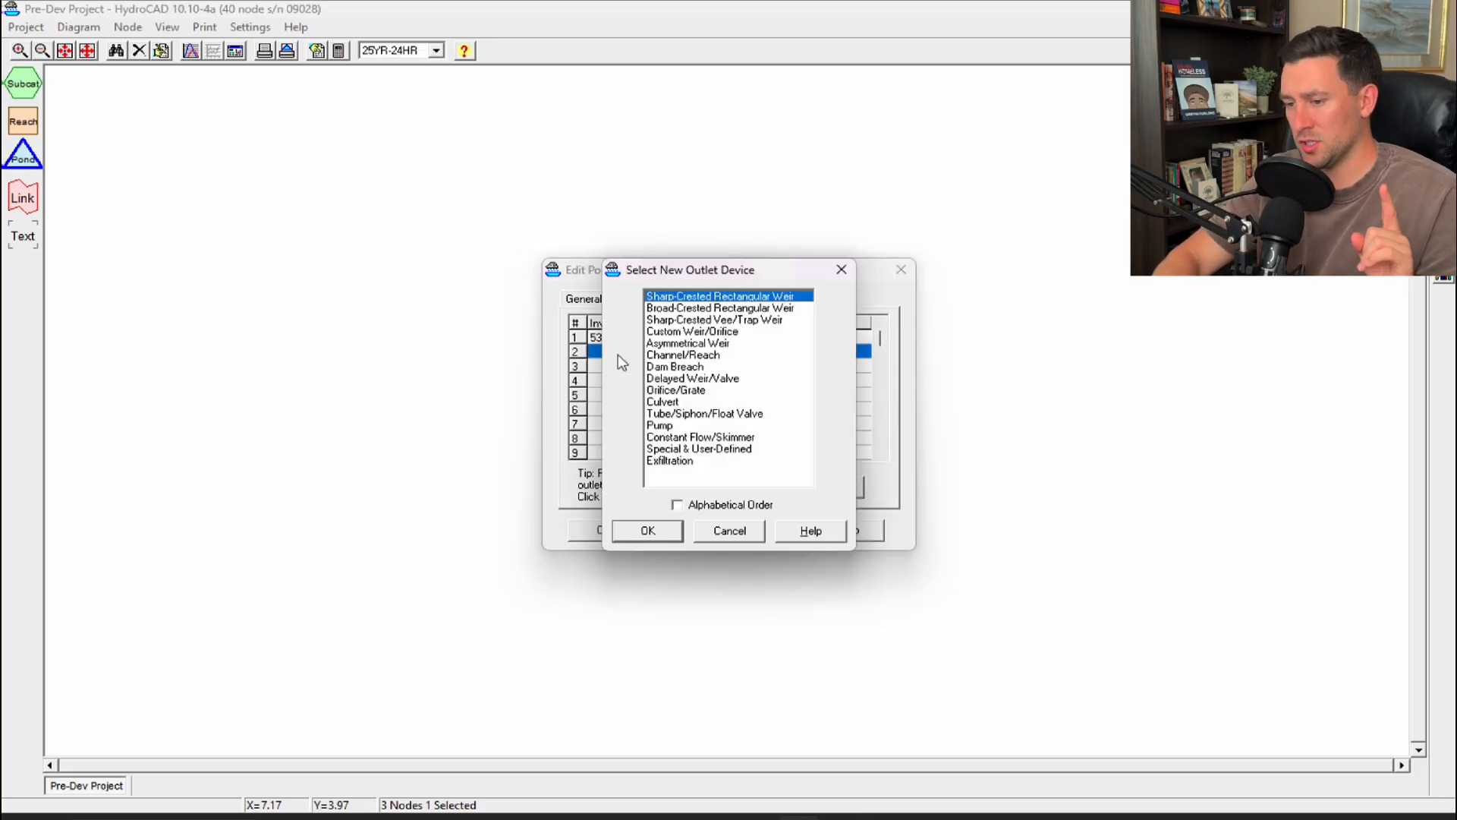
left_click(665, 391)
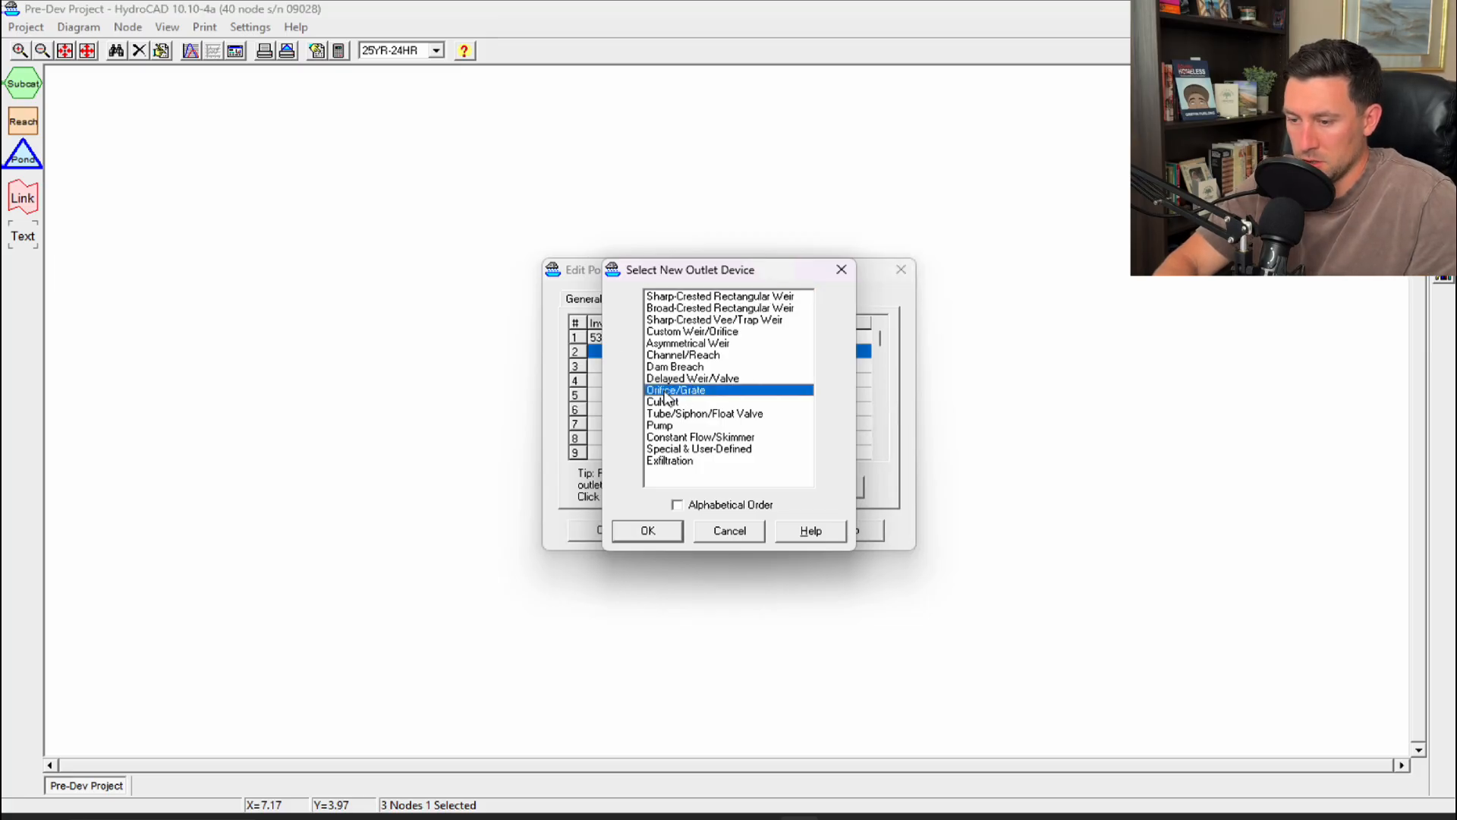
left_click(659, 530)
left_click(675, 302)
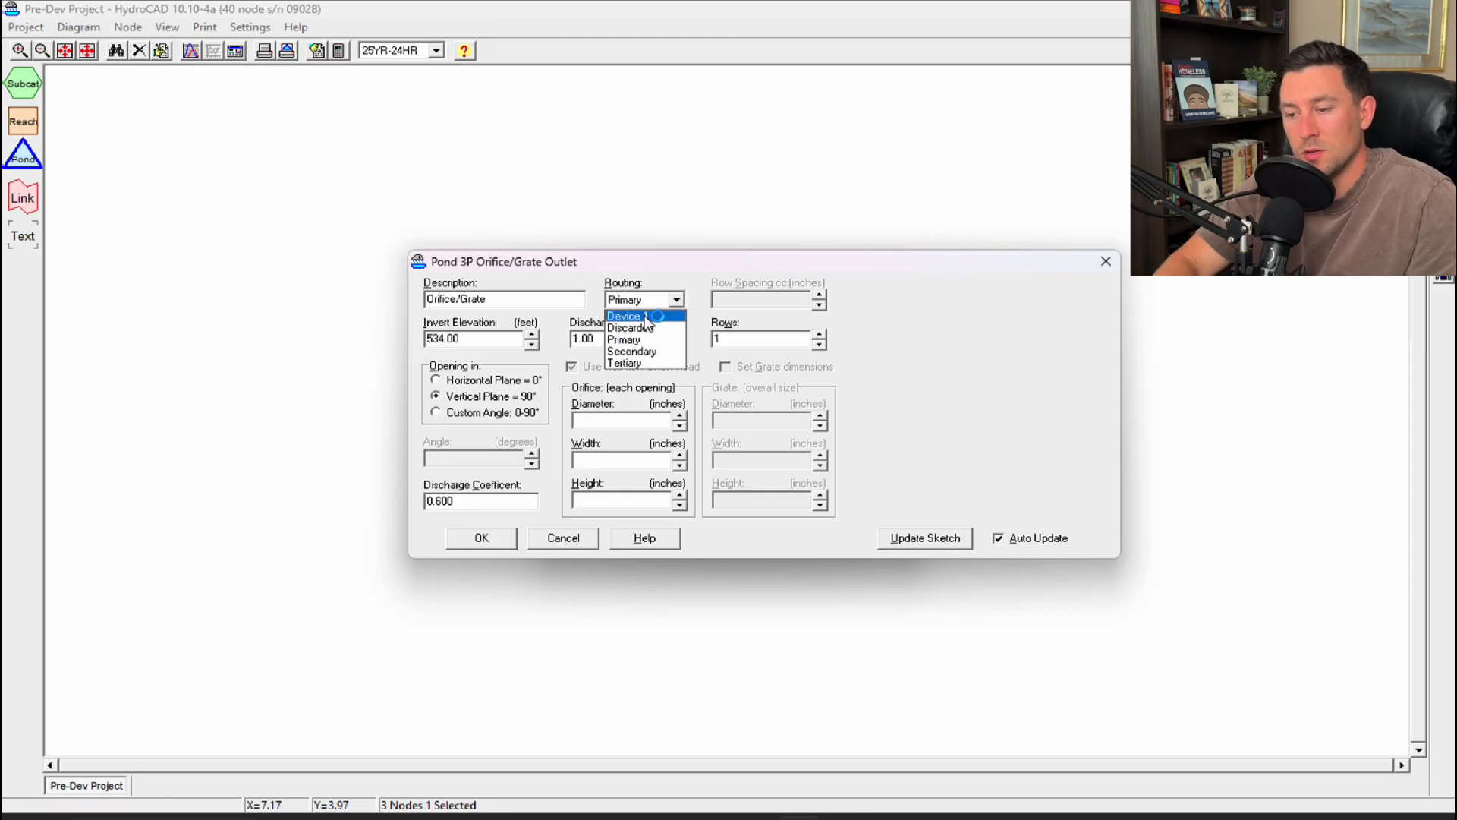
left_click(645, 317)
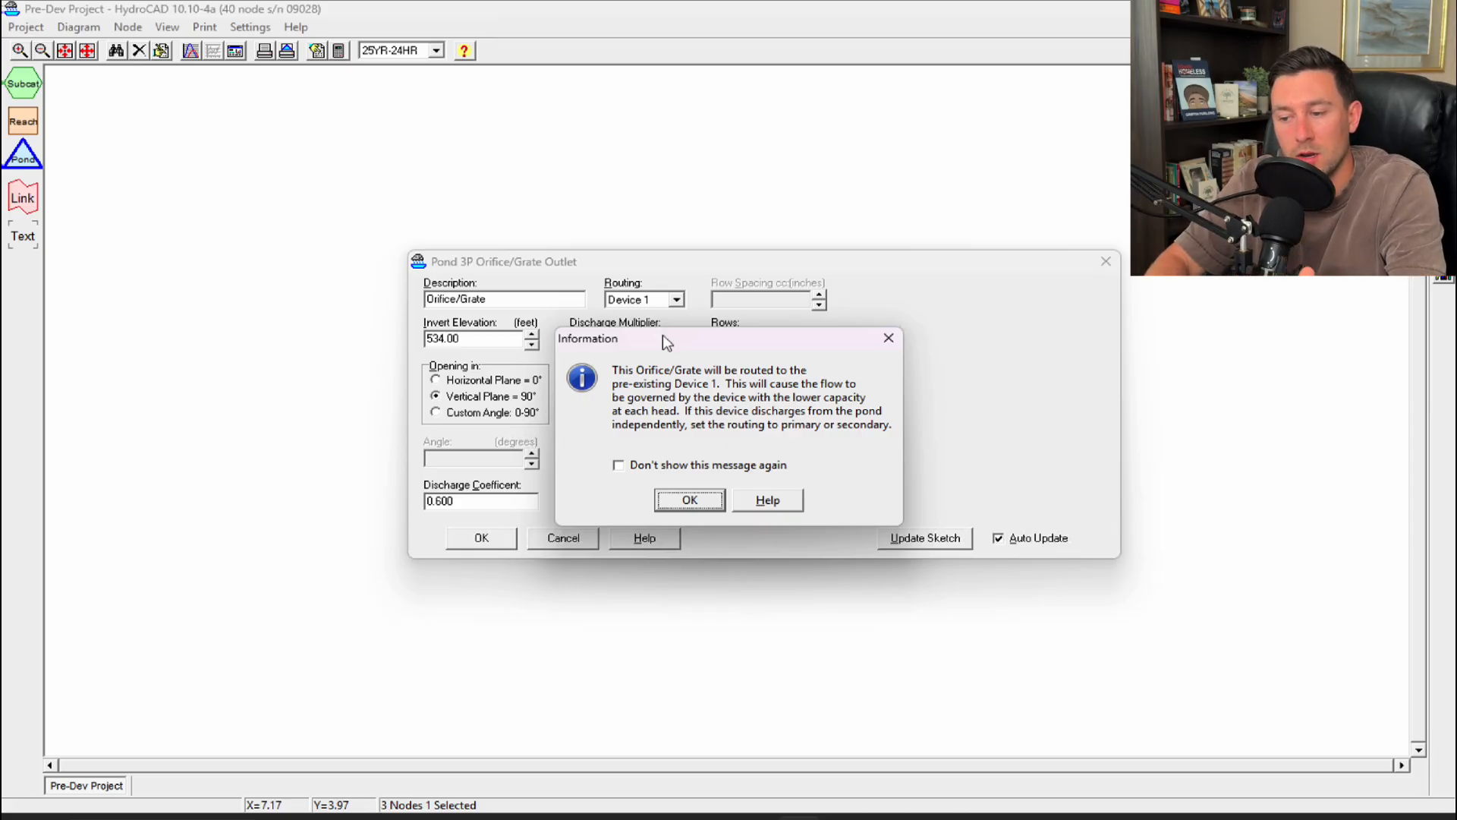
left_click(686, 502)
Step: Set the vertical orifice's diameter to 4 inches and accept the outlet
left_click_drag(485, 339, 411, 337)
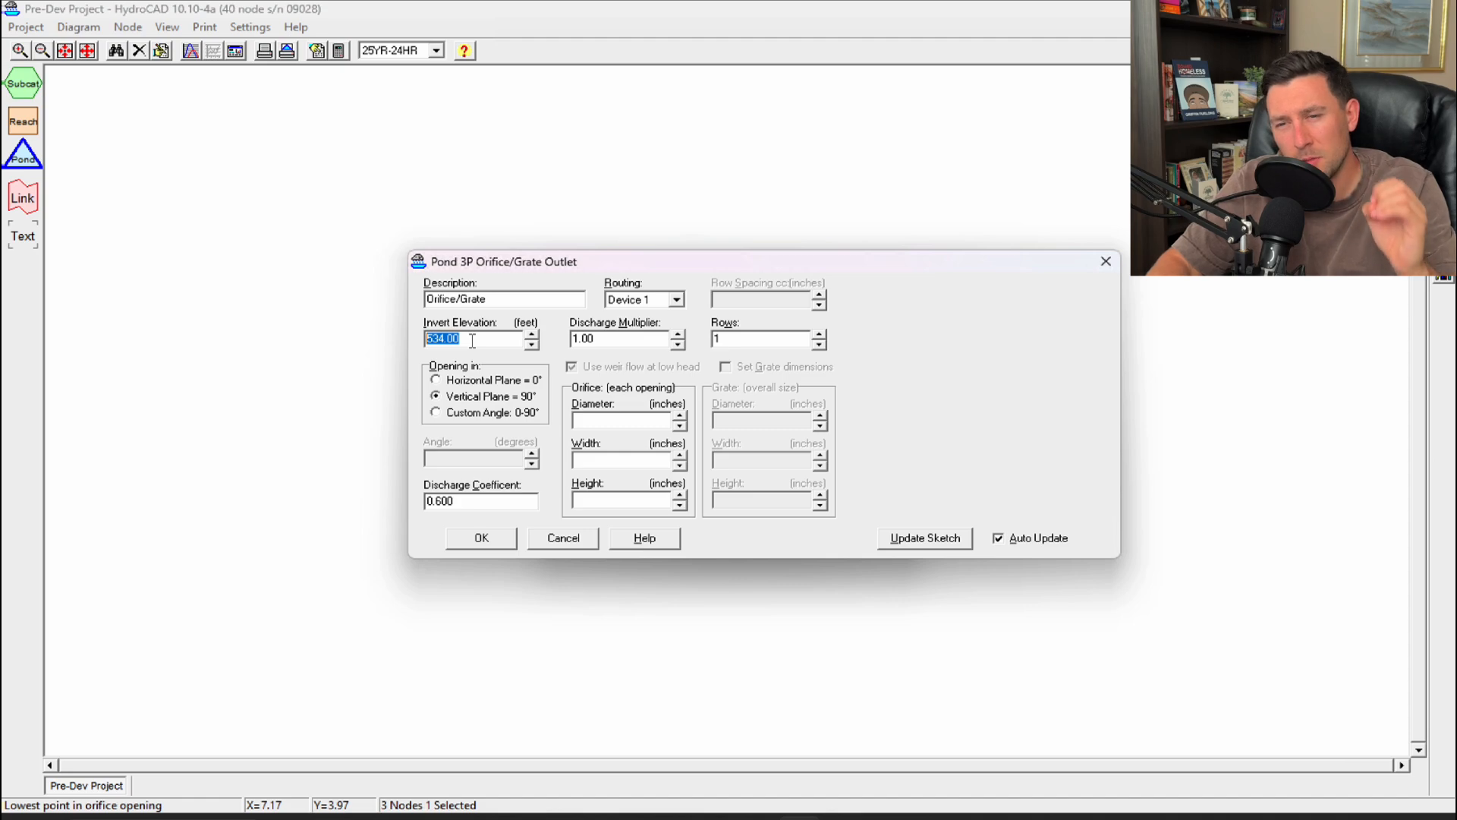
left_click(600, 422)
type("5.0")
key("Tab")
double_click(599, 421)
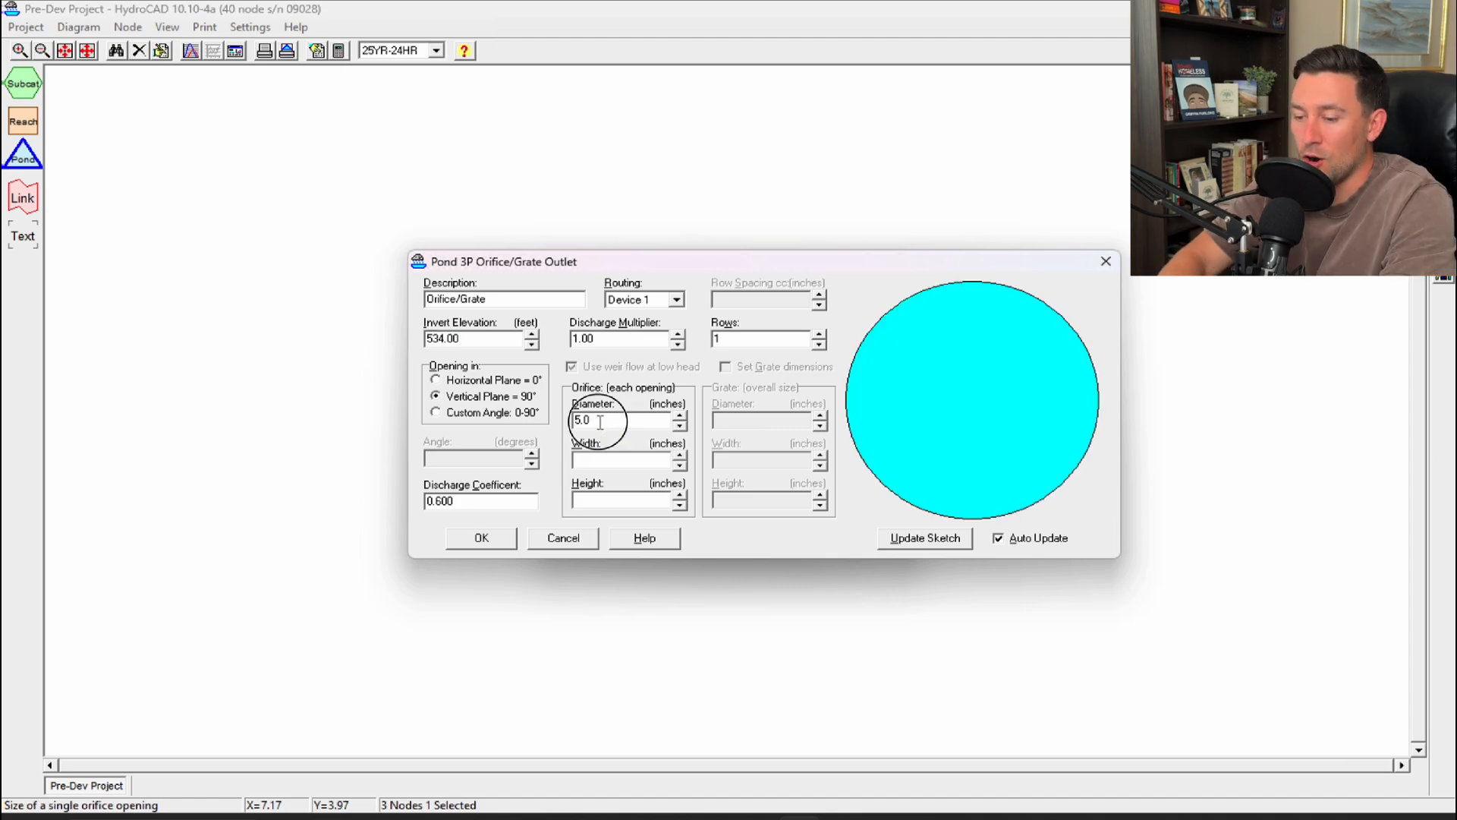
type("4")
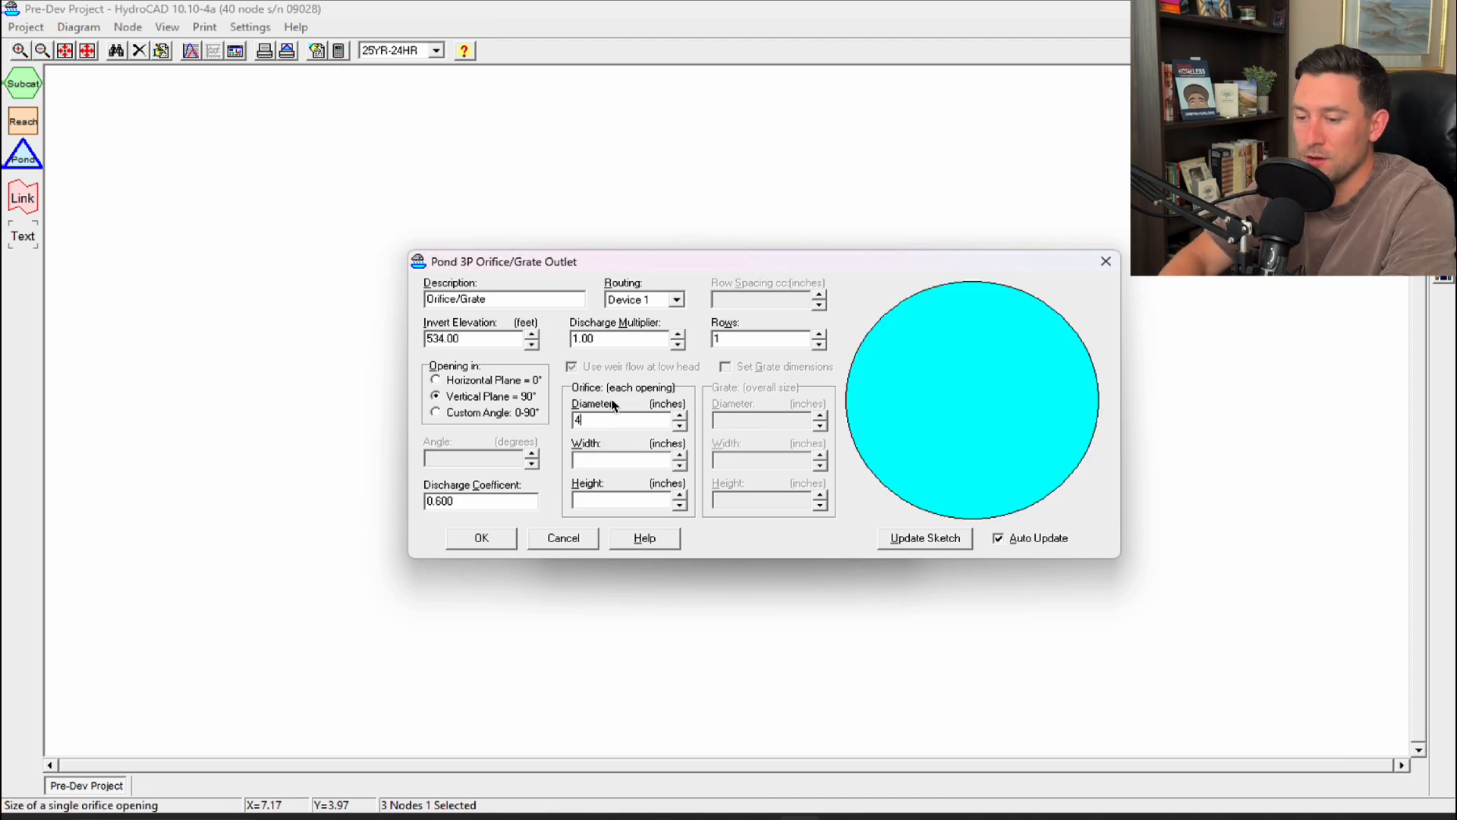
left_click(621, 460)
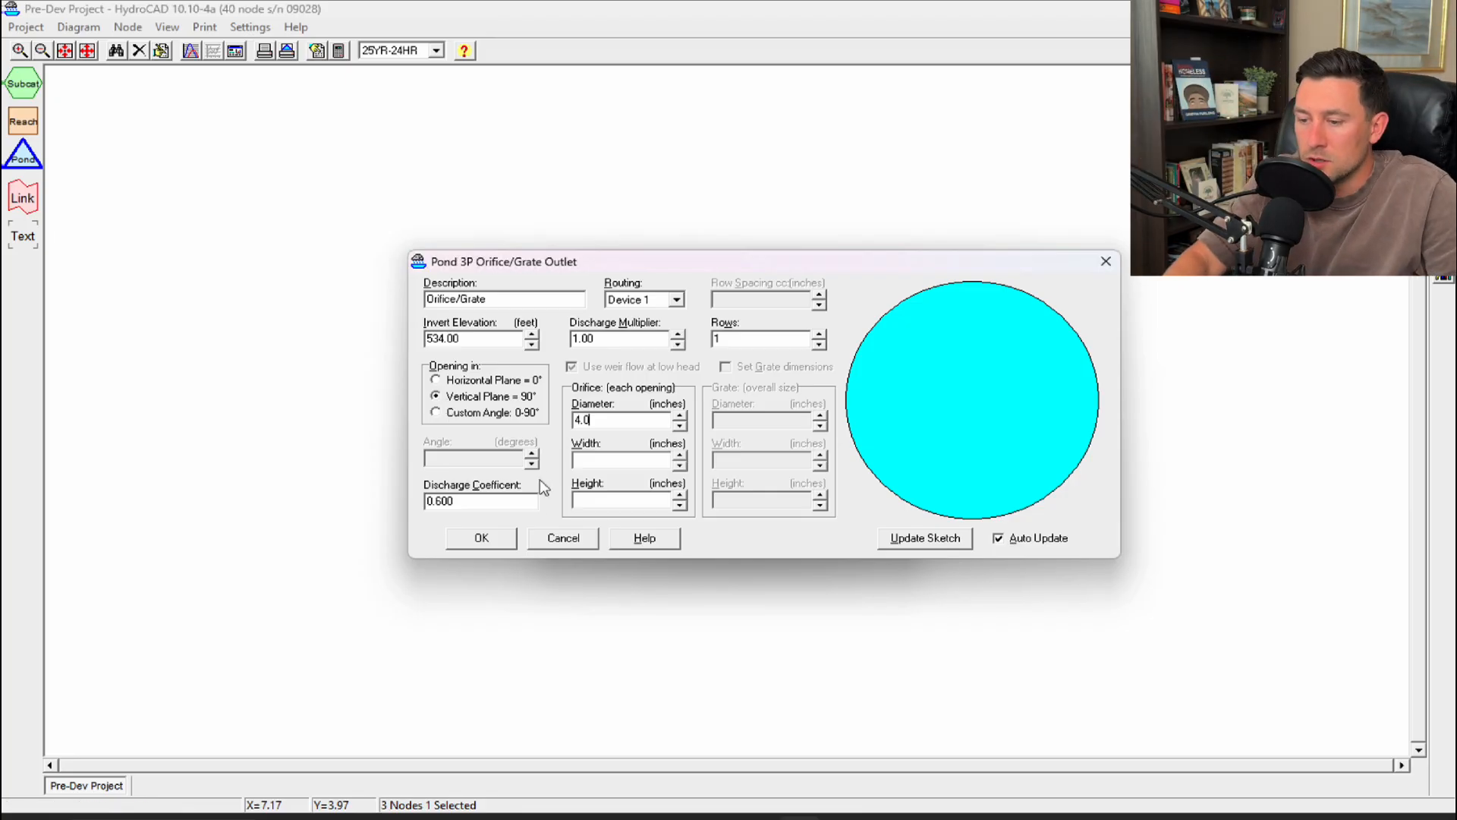
left_click(481, 538)
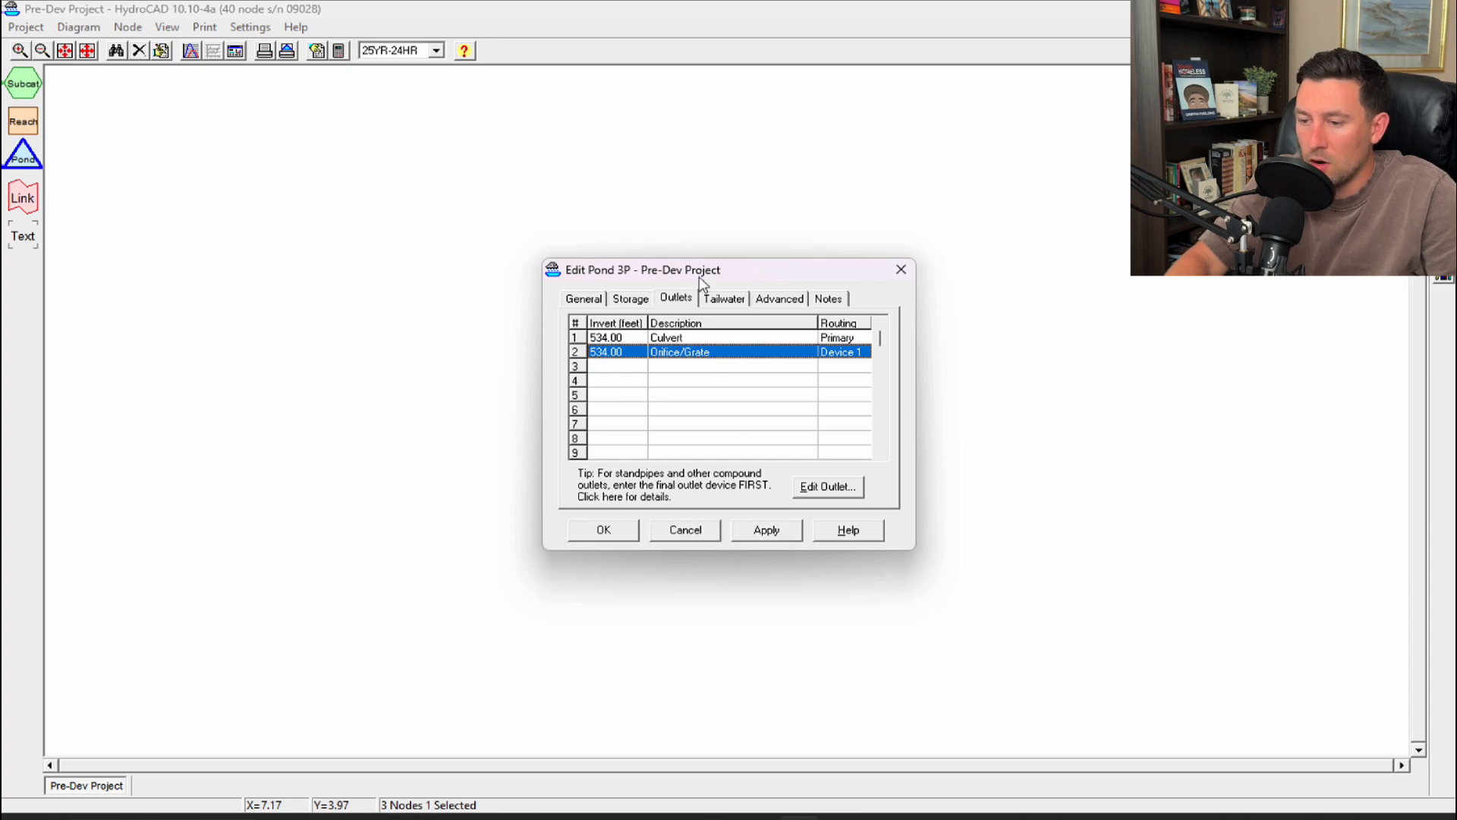
Step: Review the pond's primary tailwater option and save the pond's edits
mouse_move(699, 276)
left_mouse_down()
mouse_move(717, 257)
mouse_move(672, 278)
left_mouse_up()
left_click(696, 301)
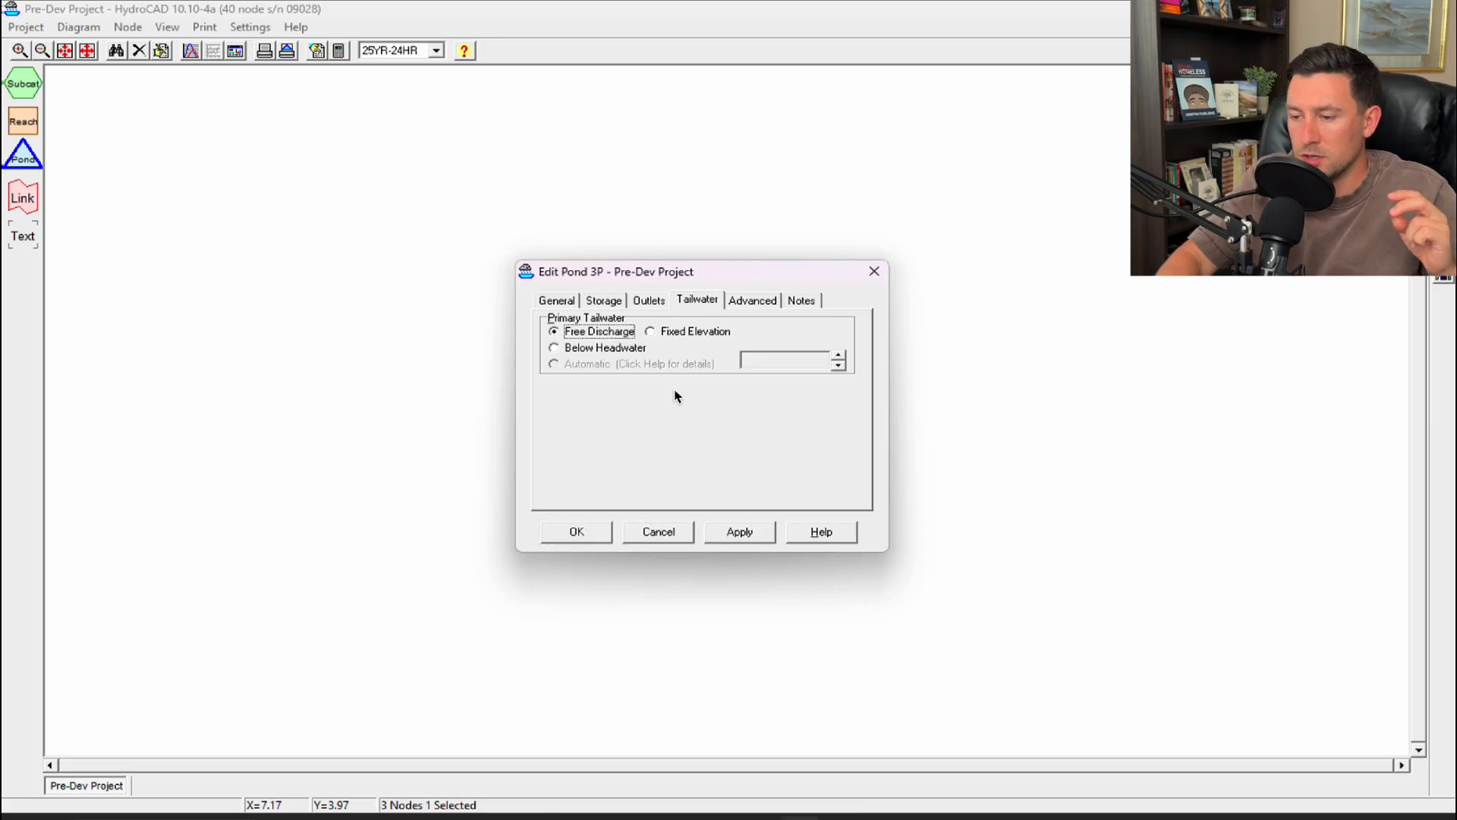
left_click(594, 532)
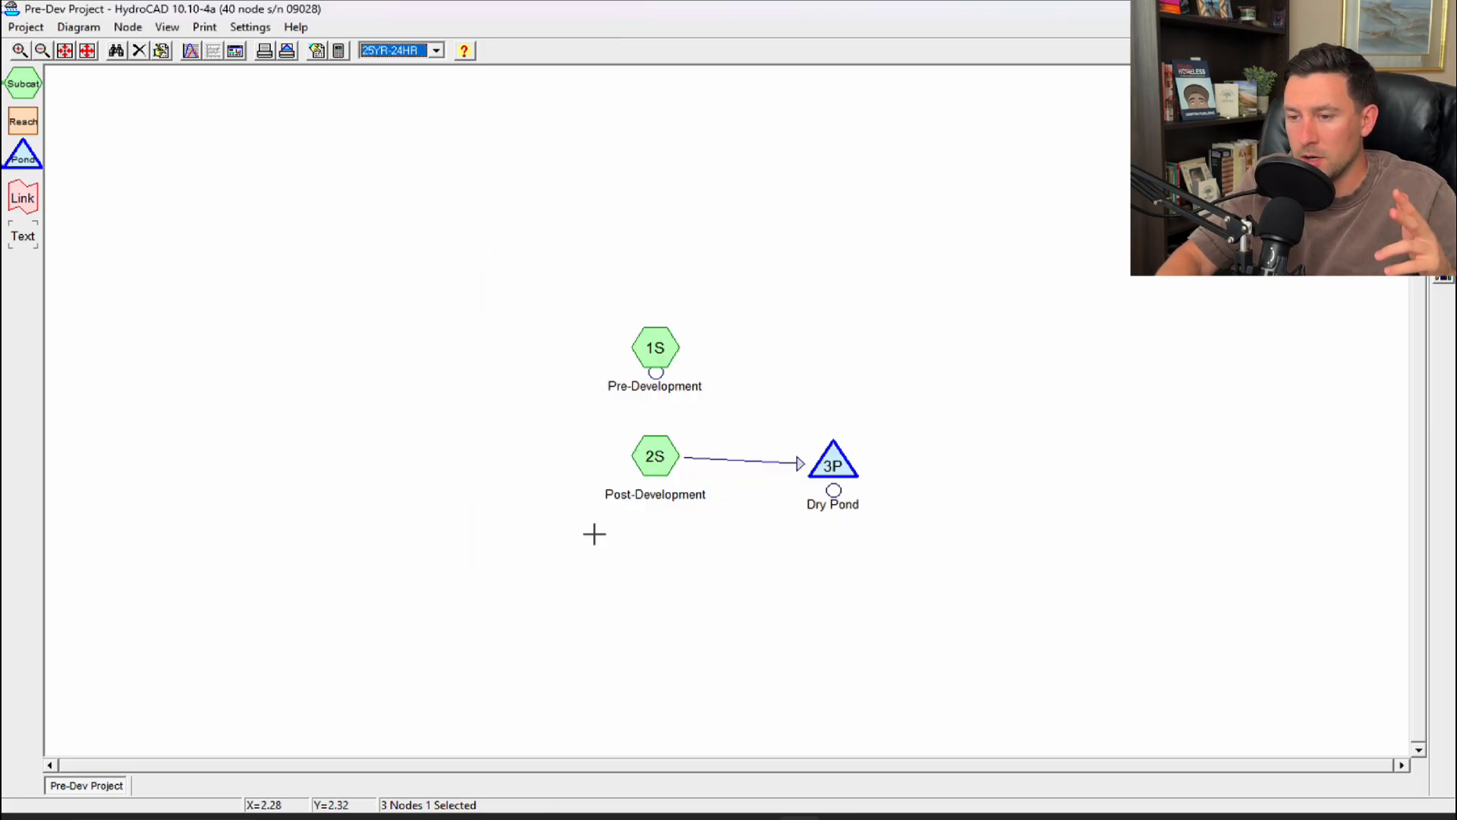
Step: Run the Dry Pond node report and examine an enlarged view of its inflow and outflow hydrograph
double_click(832, 461)
left_click(691, 522)
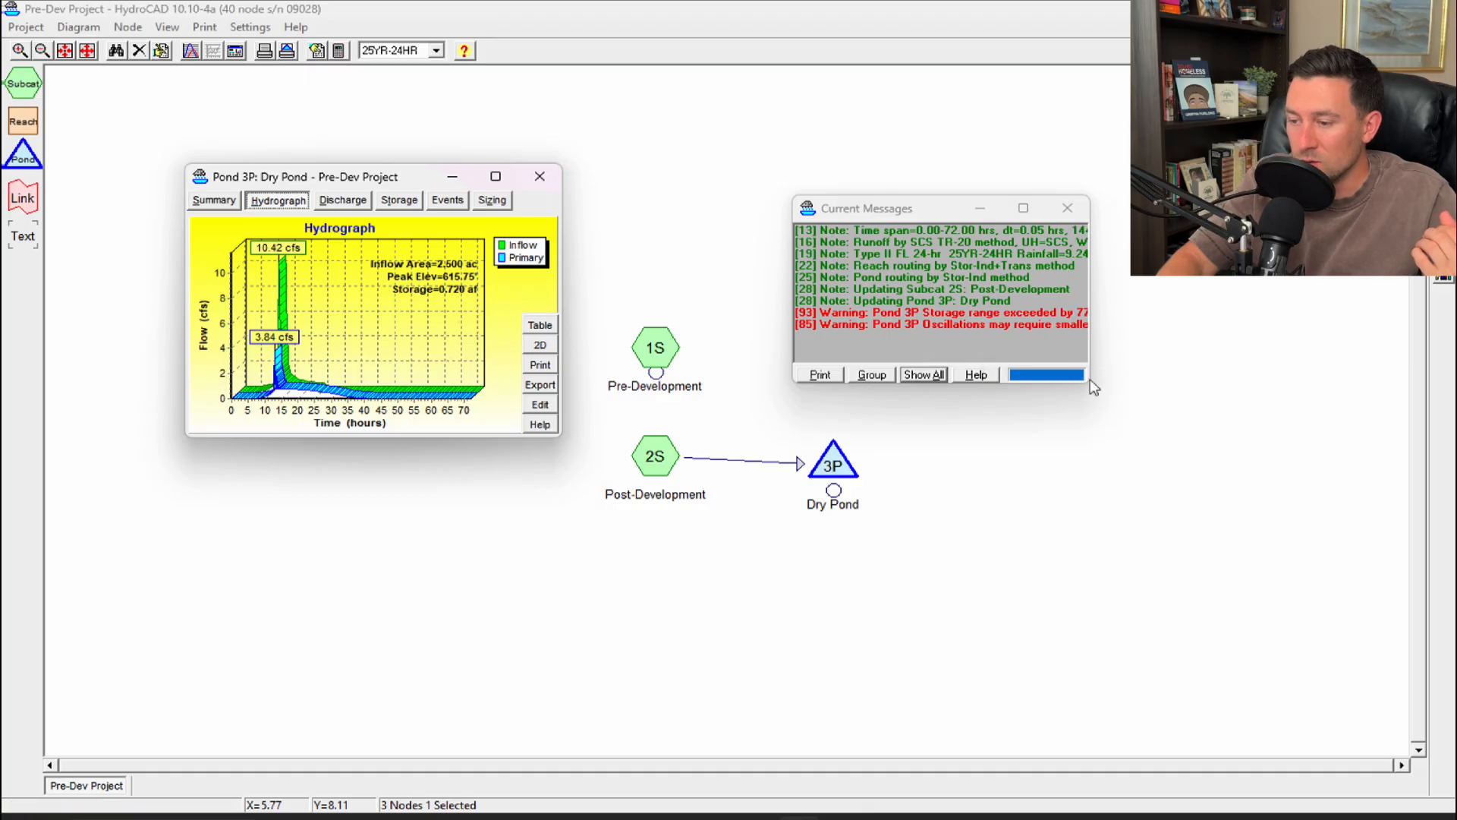
left_click(1070, 209)
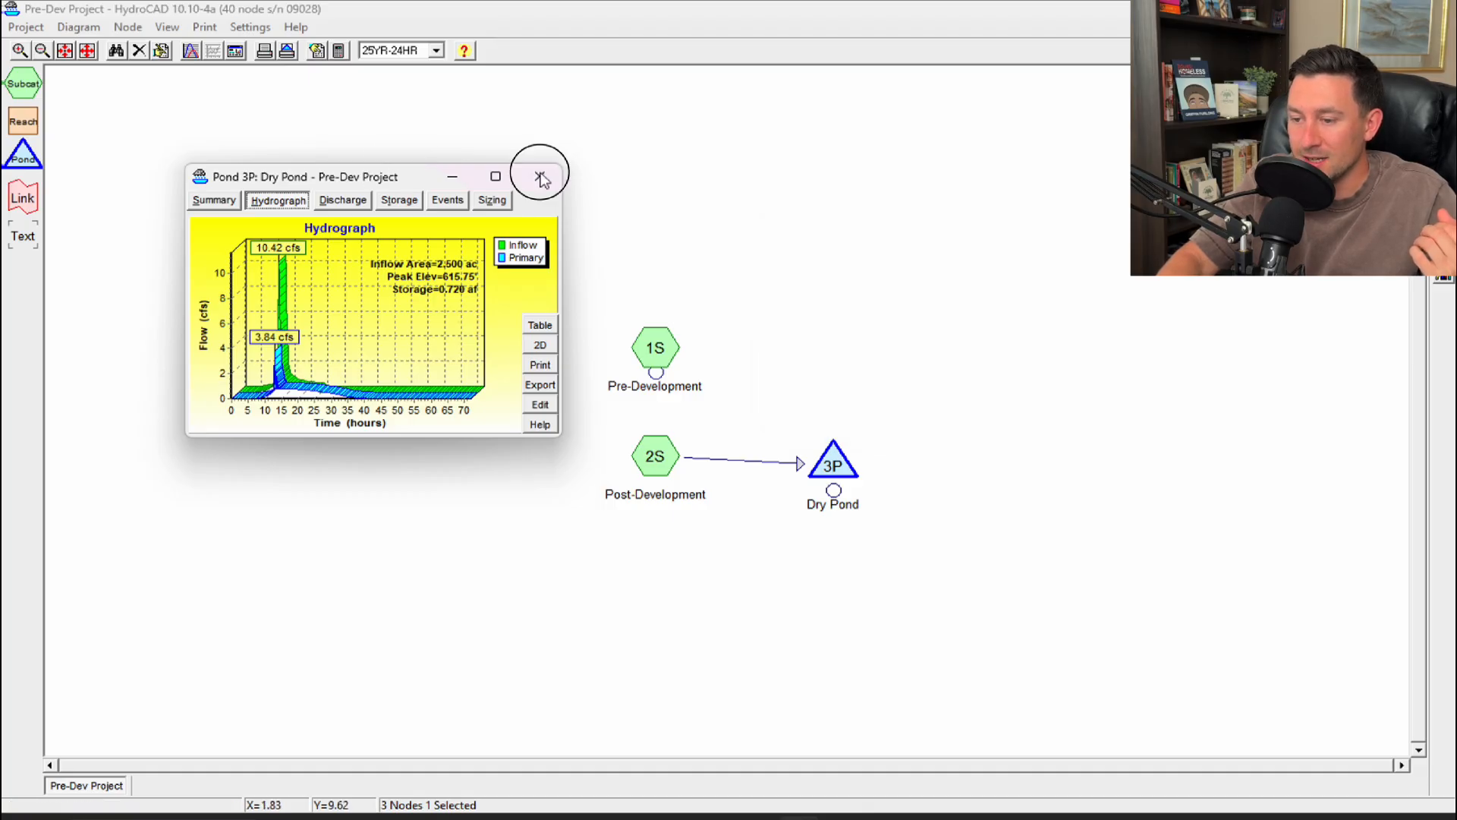
left_click_drag(387, 174, 677, 215)
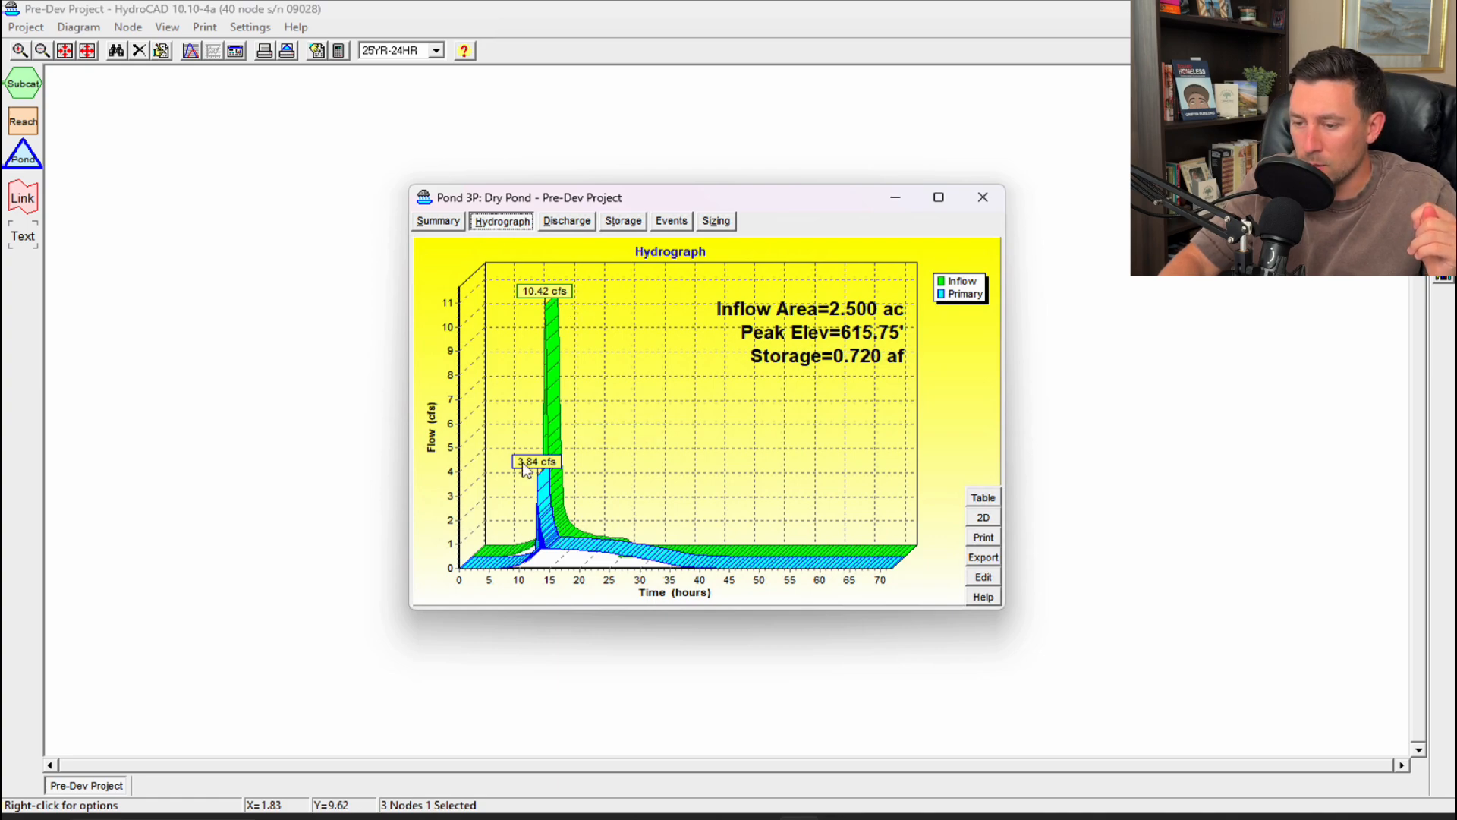
Step: Update the Dry Pond's storm event results, read its summary report and close it
left_click(676, 225)
left_click(905, 570)
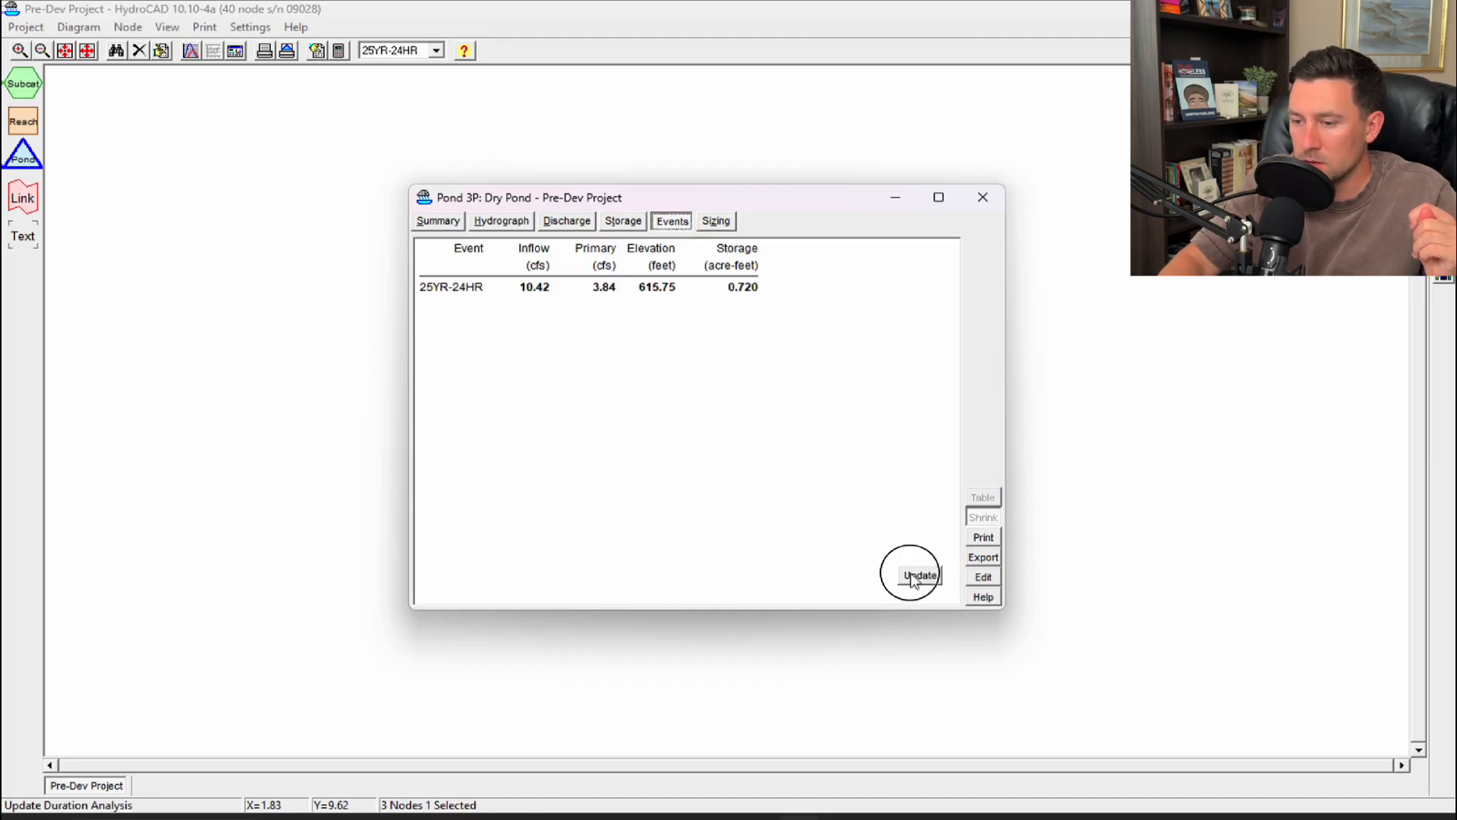
left_click_drag(699, 200, 780, 211)
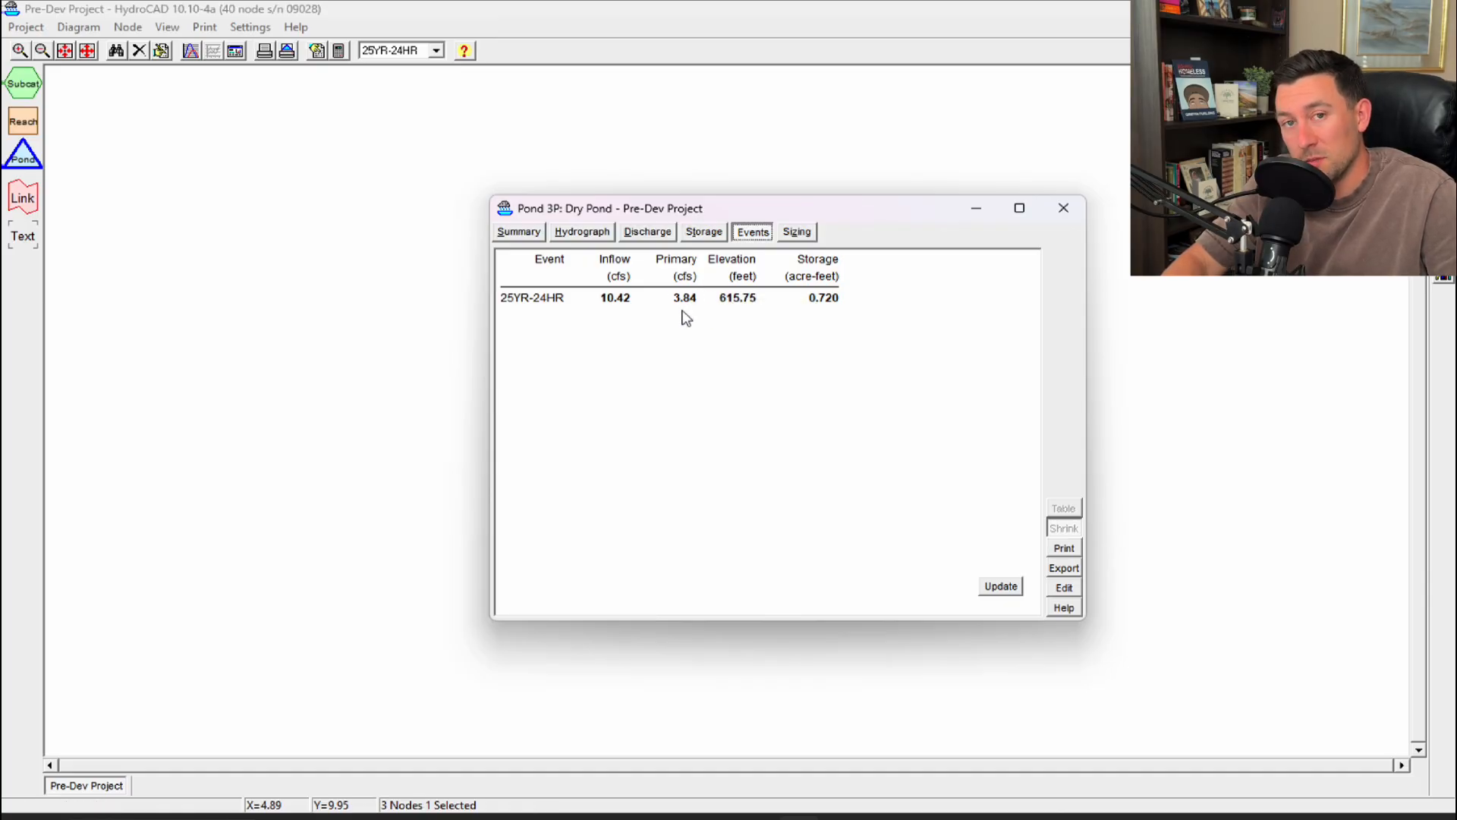
left_click(530, 235)
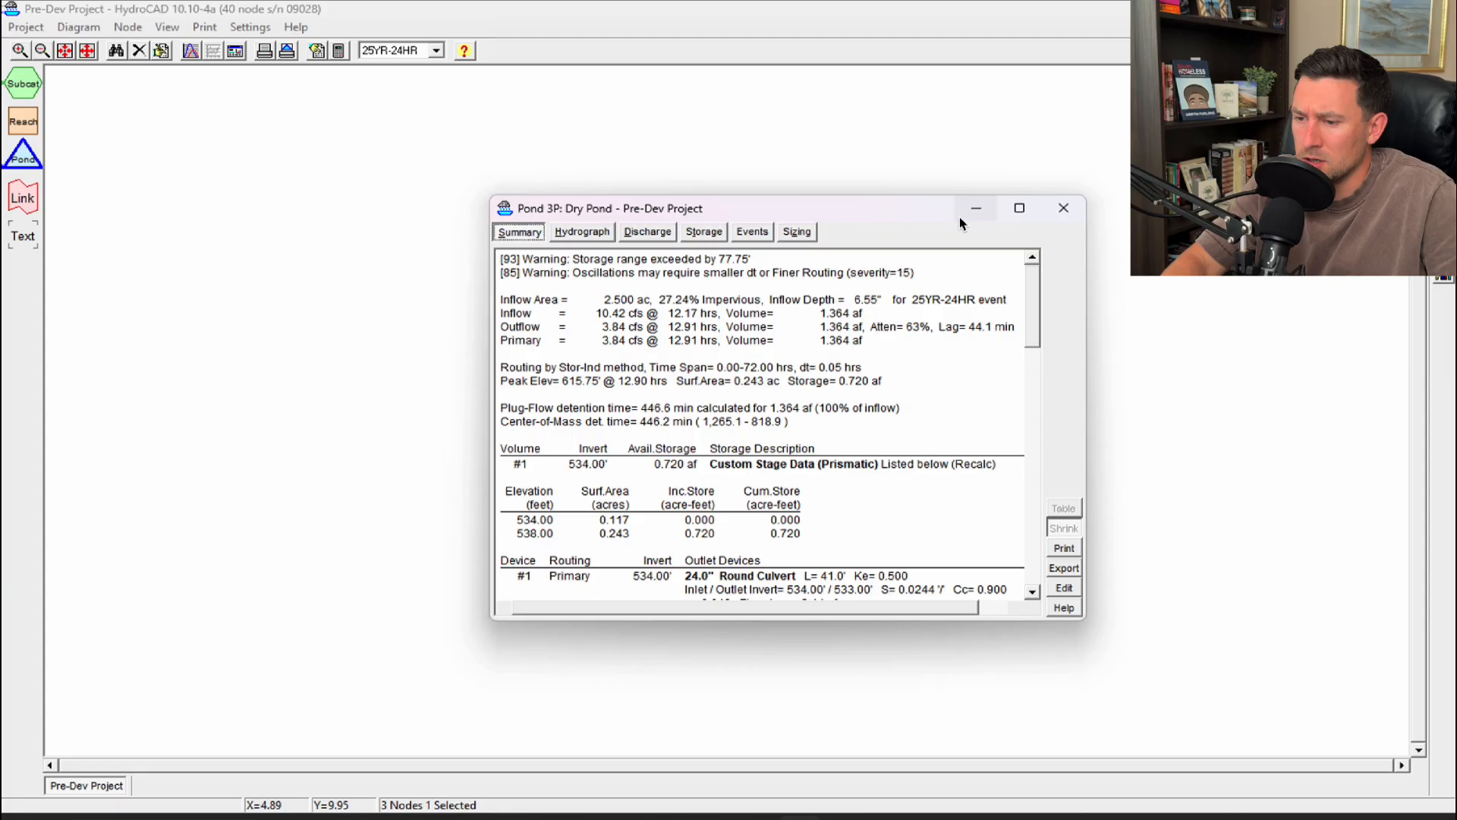
left_click(1063, 208)
Step: View the Pre-Development runoff hydrograph, and compare it with the Dry Pond's refreshed event results in a widened report
left_click(657, 349)
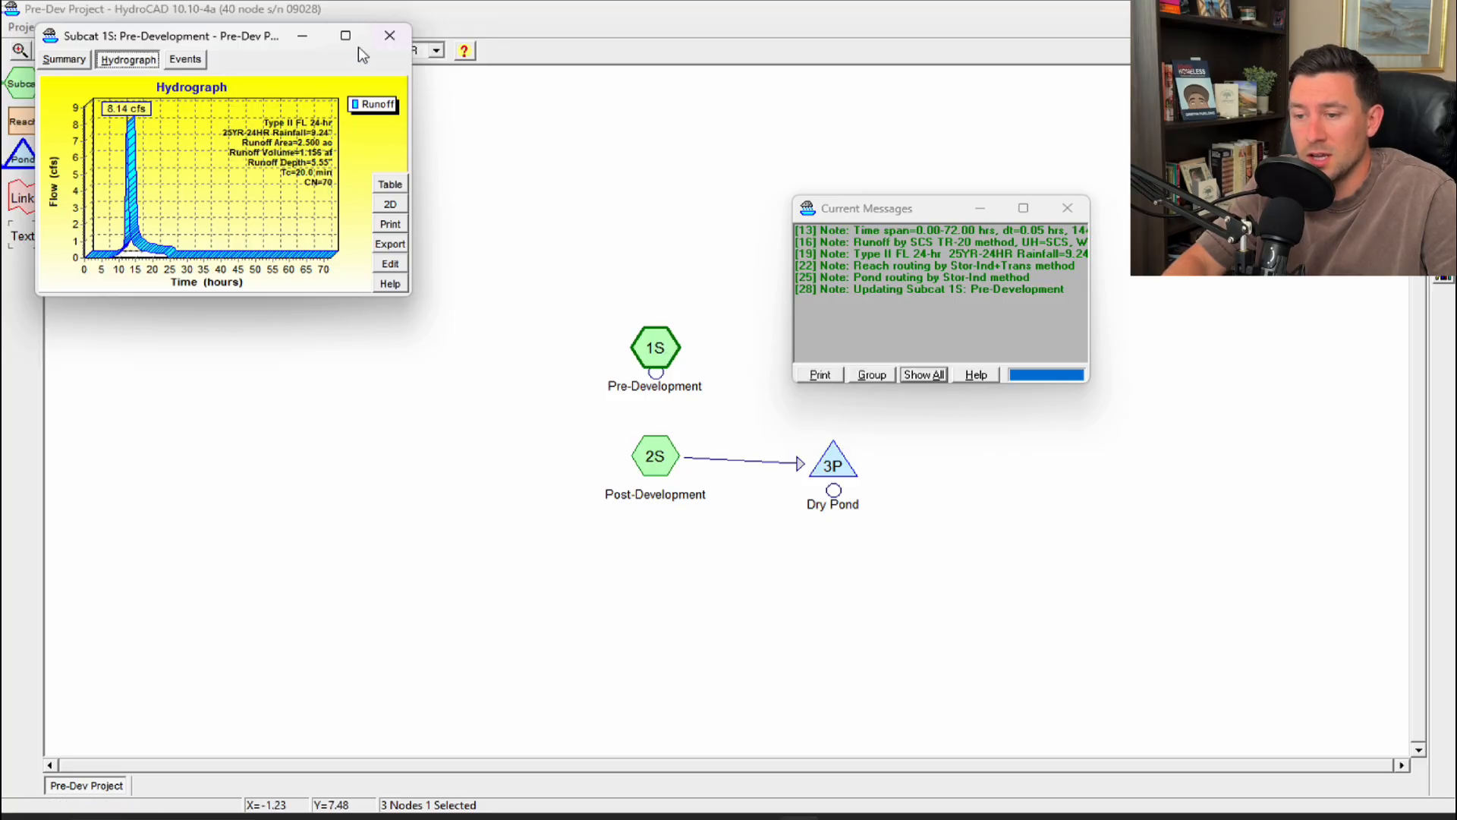
left_click(385, 32)
double_click(822, 461)
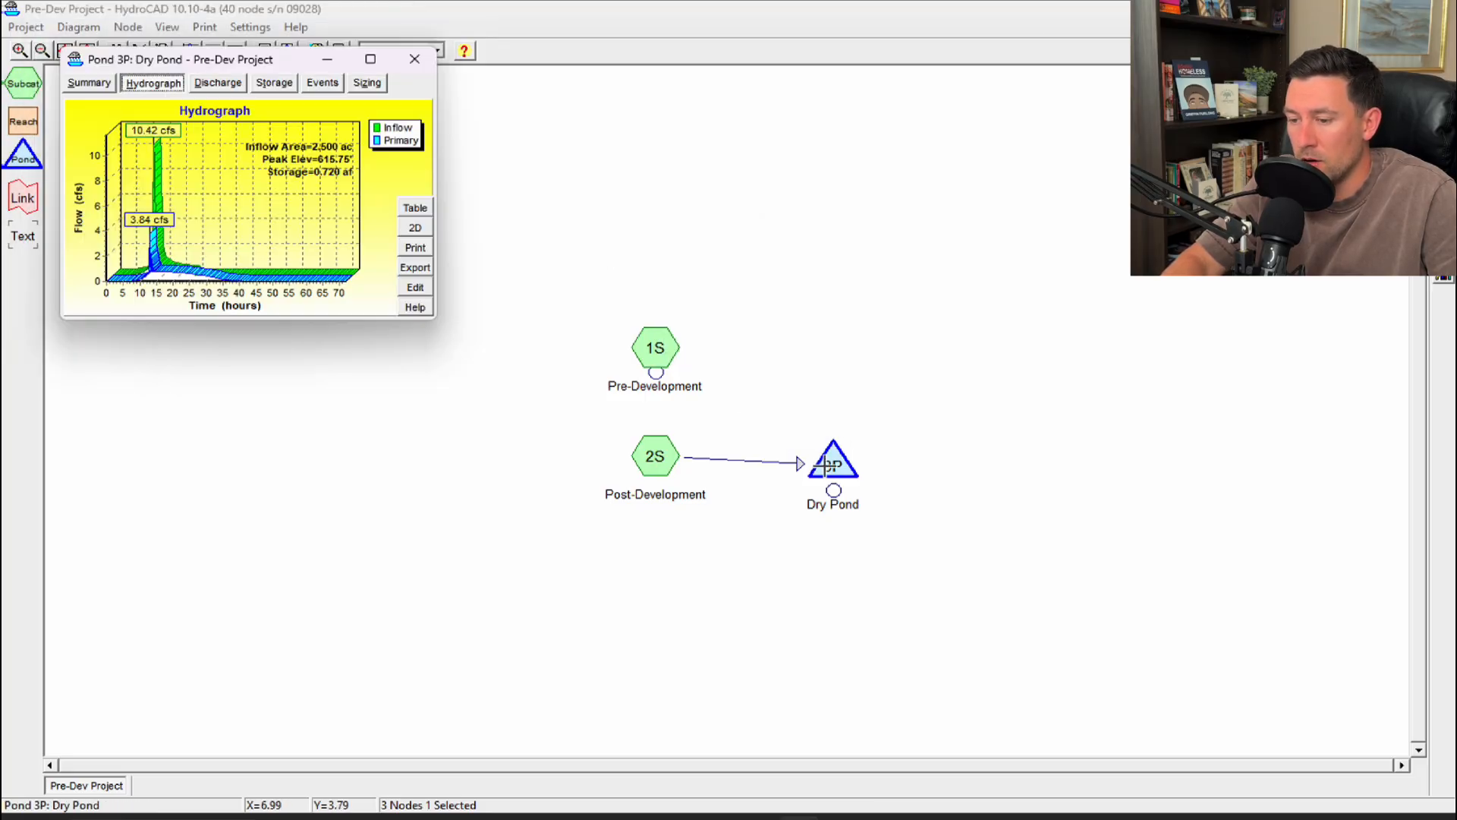
left_click(322, 83)
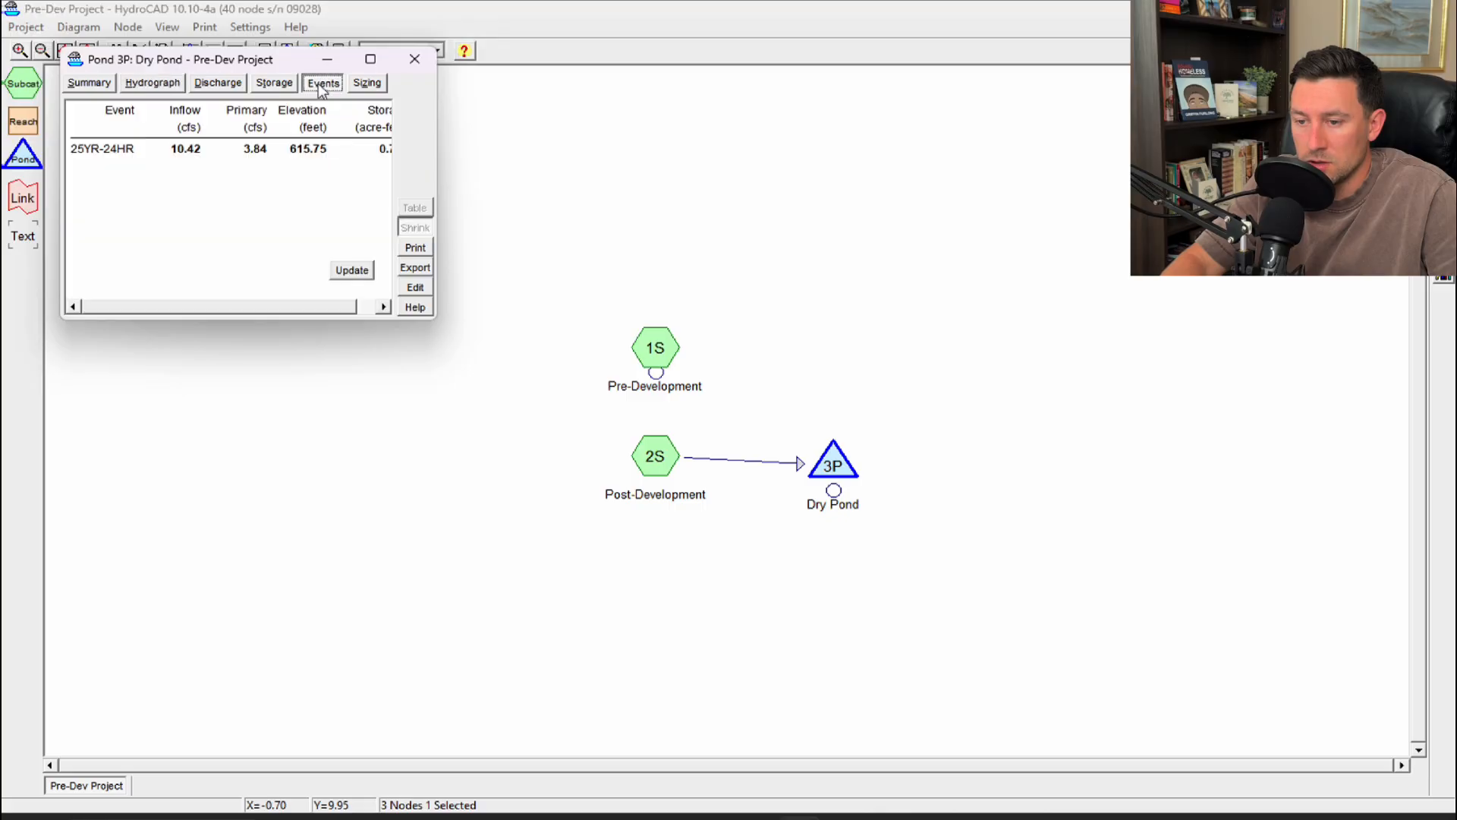
left_click(351, 269)
left_click_drag(287, 64, 749, 216)
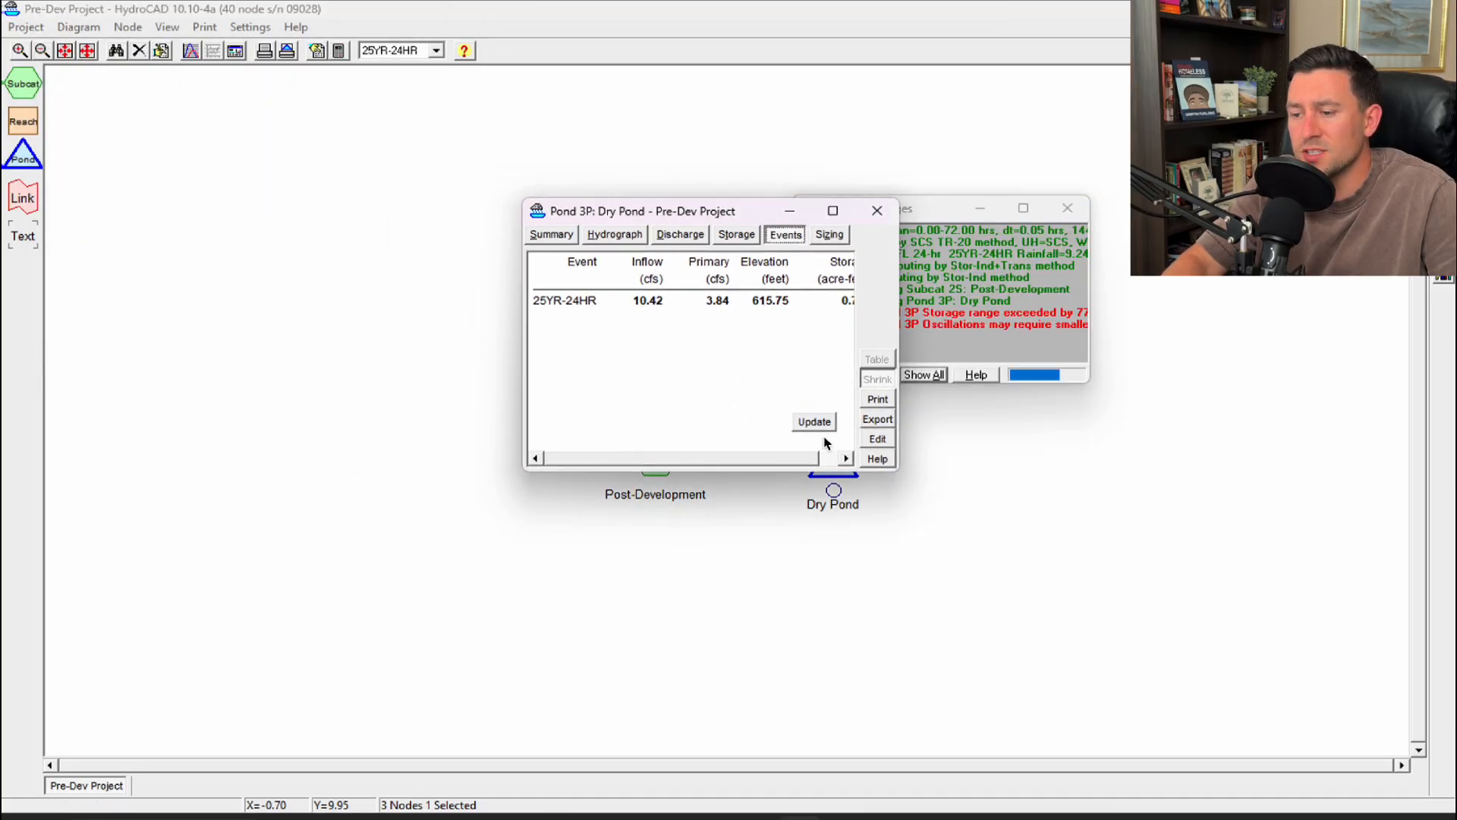
left_click_drag(897, 472, 1070, 521)
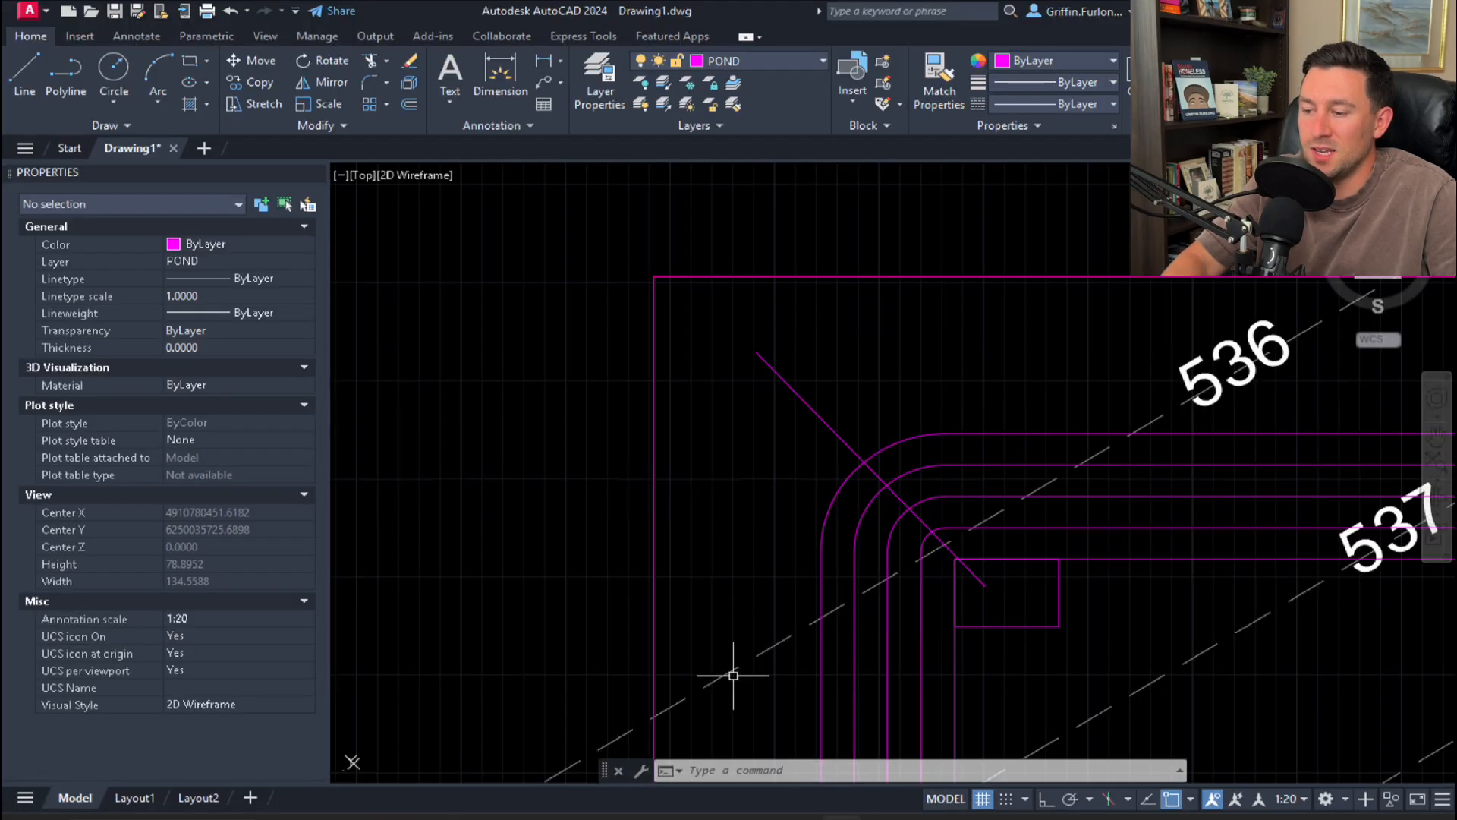
Step: Examine the pond contours in the AutoCAD drawing, return to HydroCAD and close the Dry Pond report and messages
middle_click(761, 452)
middle_click(762, 452)
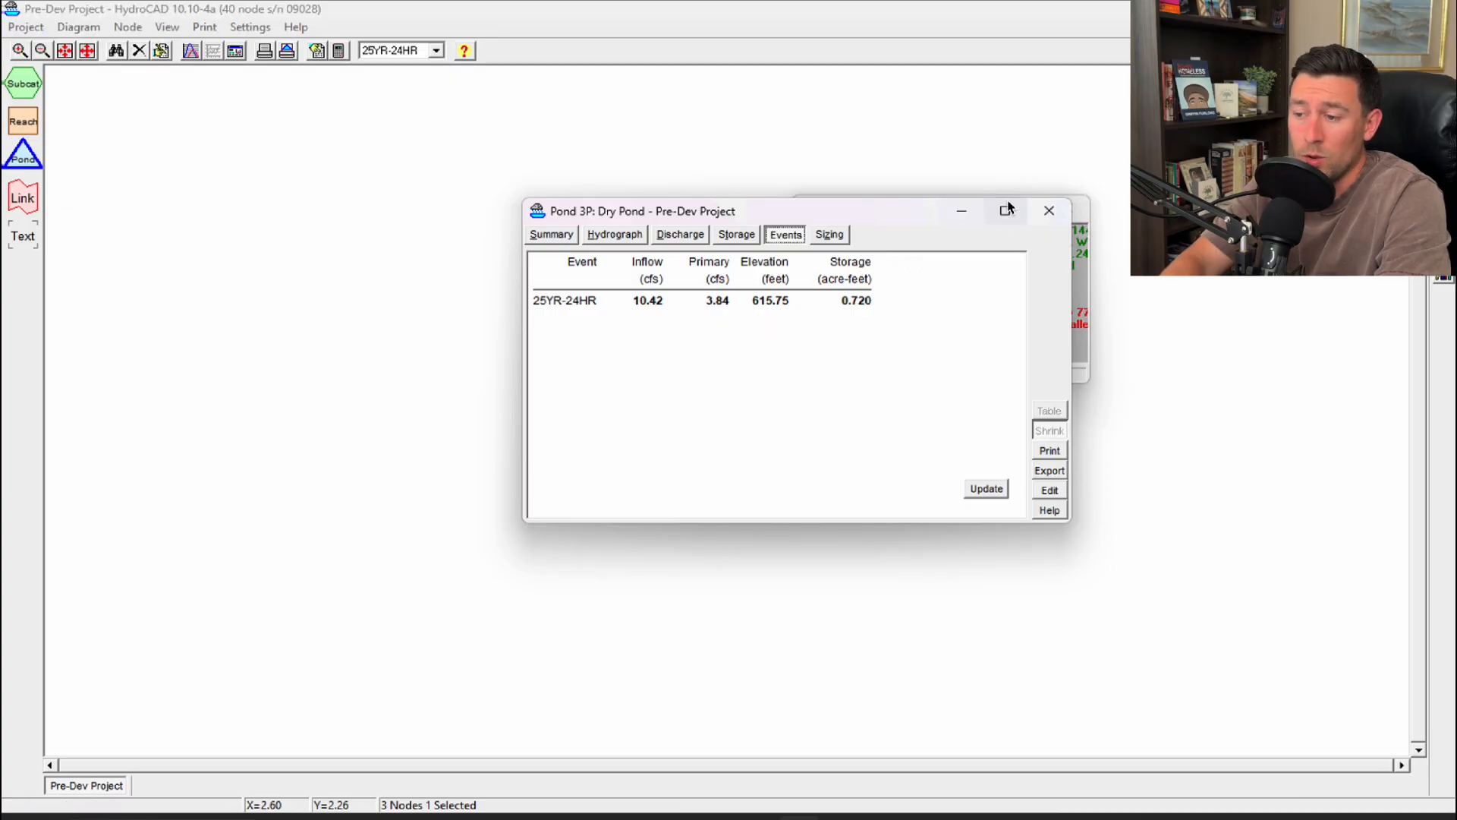
left_click(1049, 210)
left_click(1067, 208)
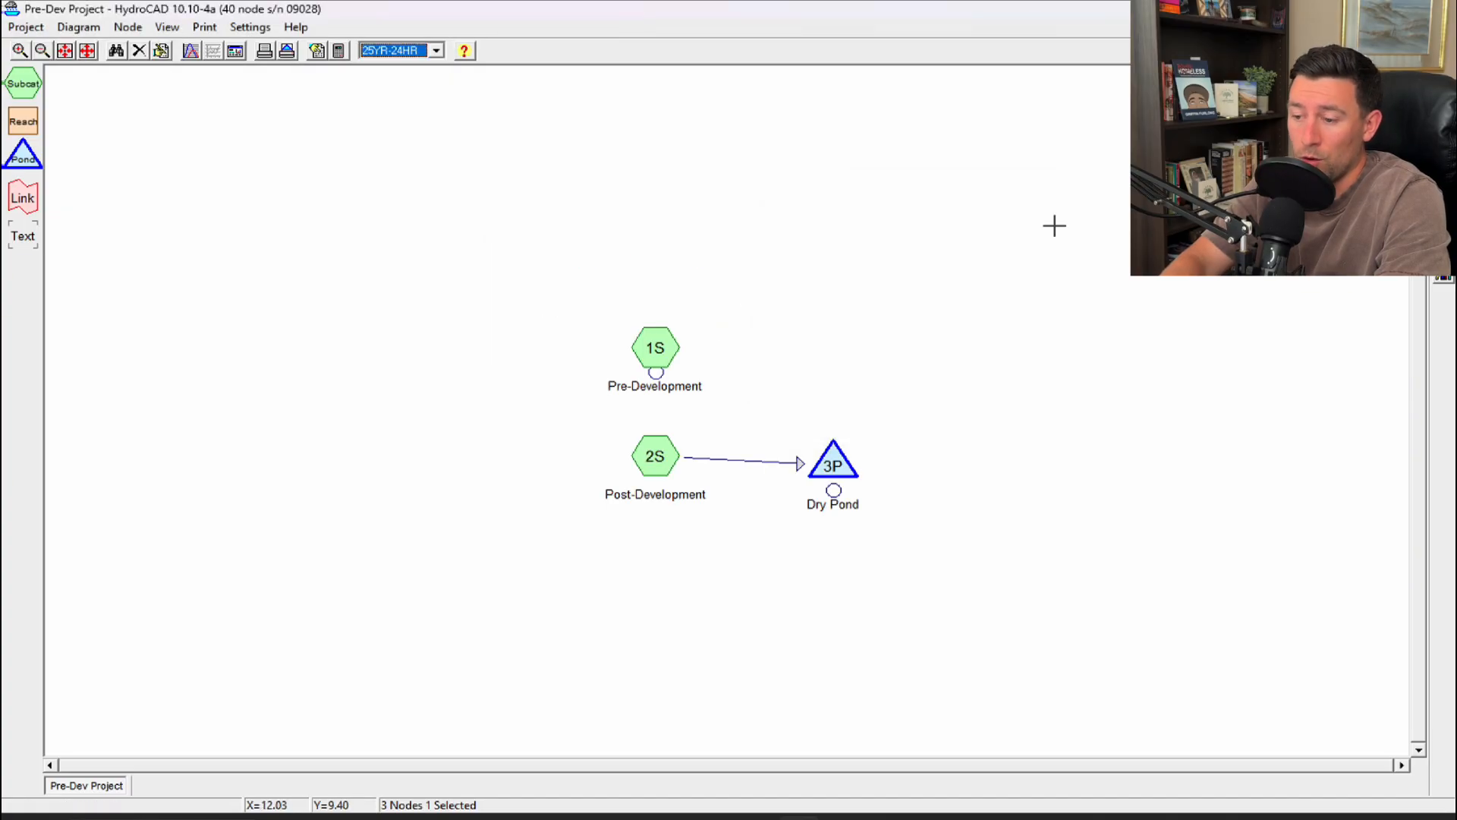
Step: Set the Dry Pond orifice outlet's diameter to 6 inches and save the pond's edits
right_click(844, 468)
left_click(894, 480)
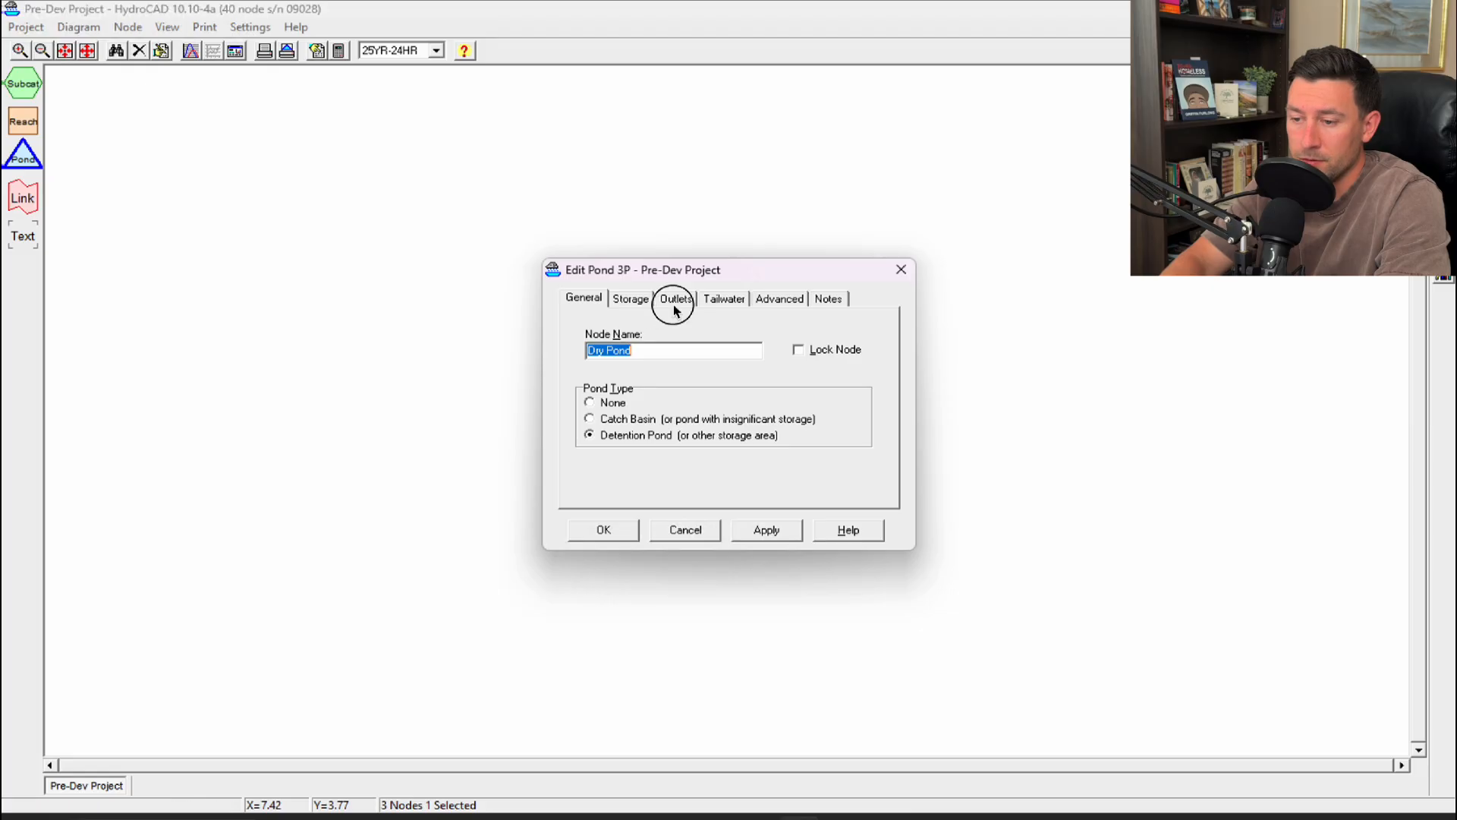
left_click(673, 301)
double_click(631, 353)
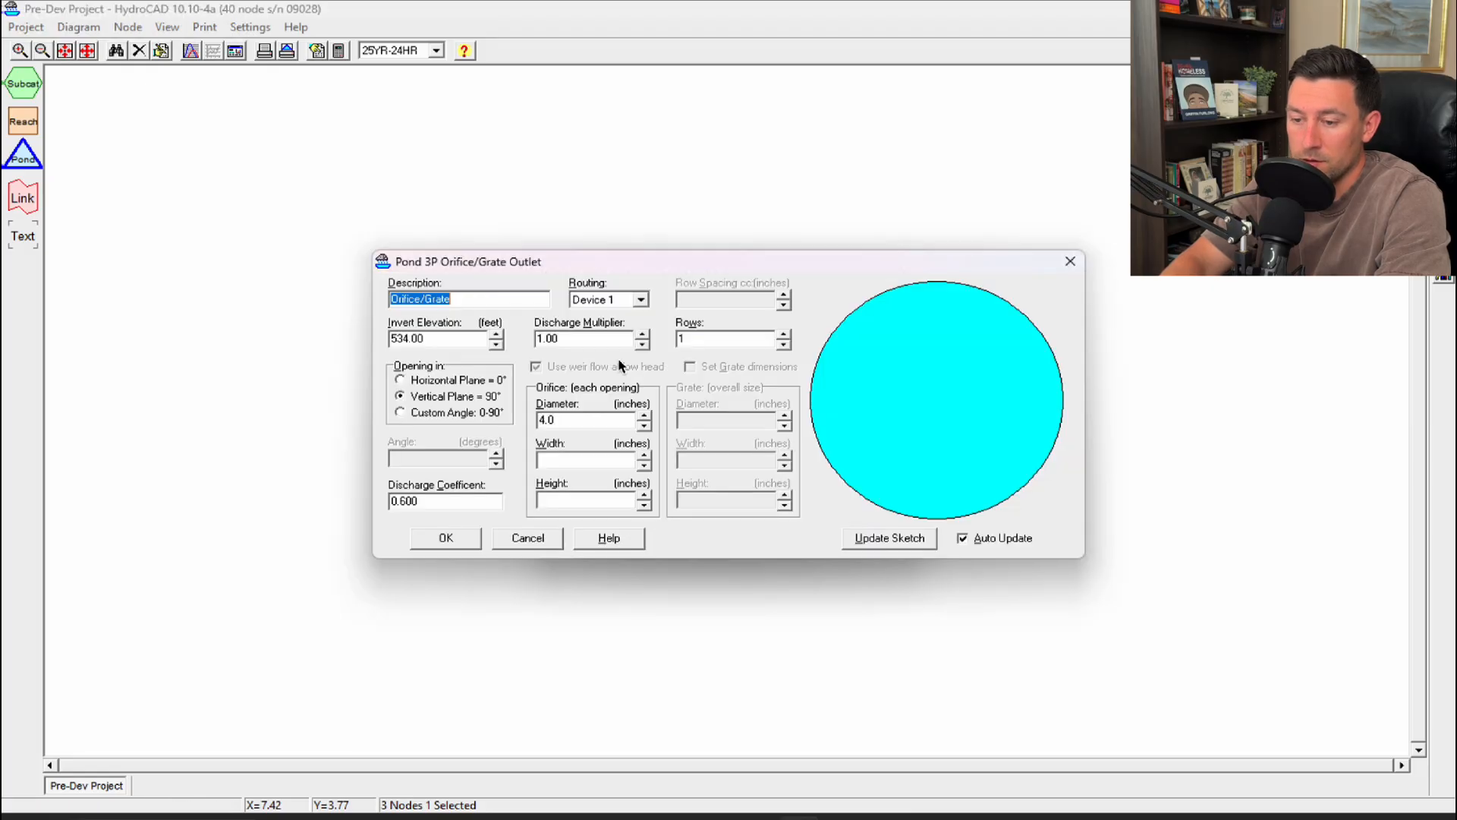
left_click(560, 420)
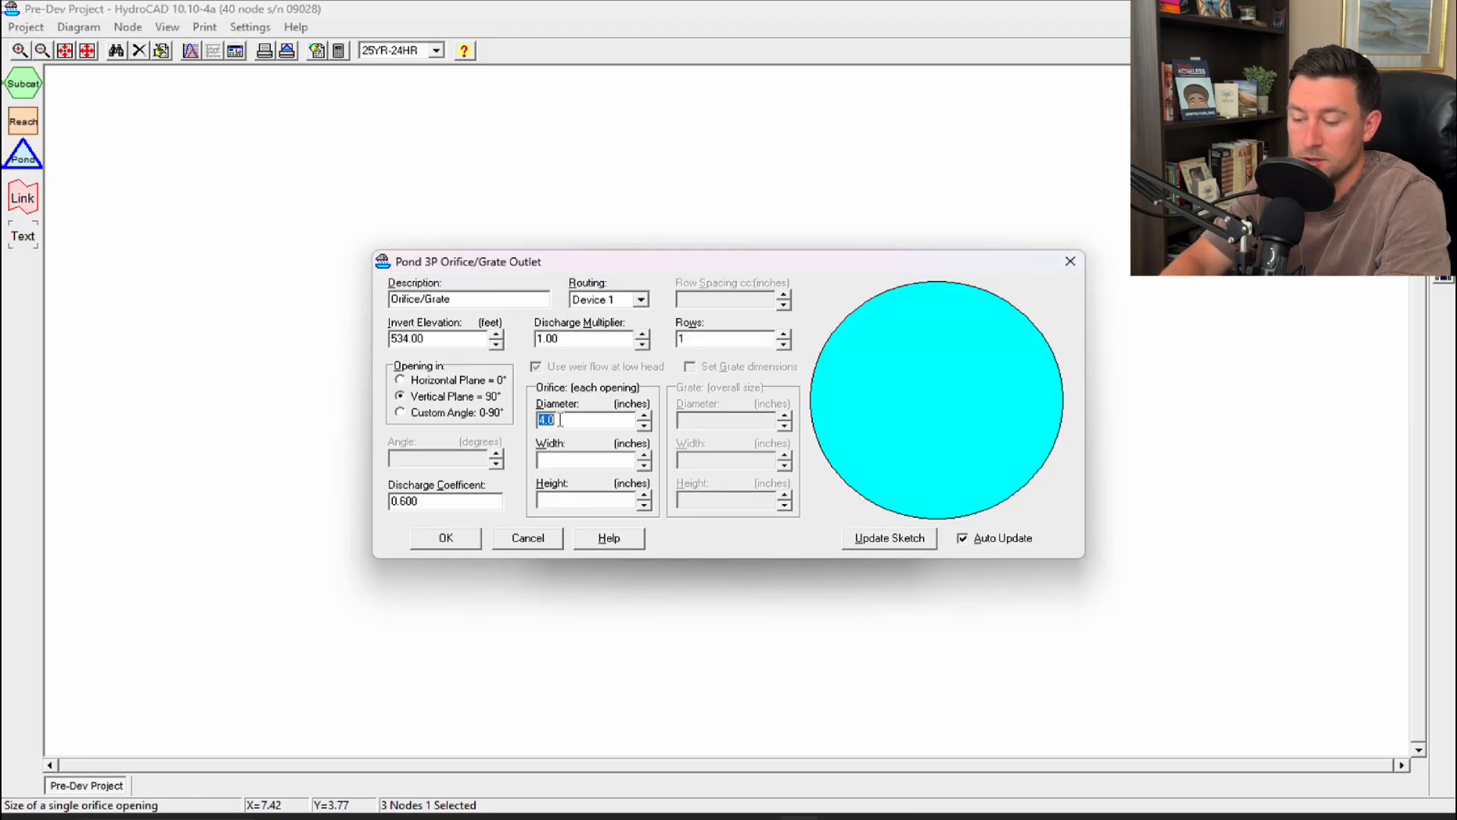
type("6")
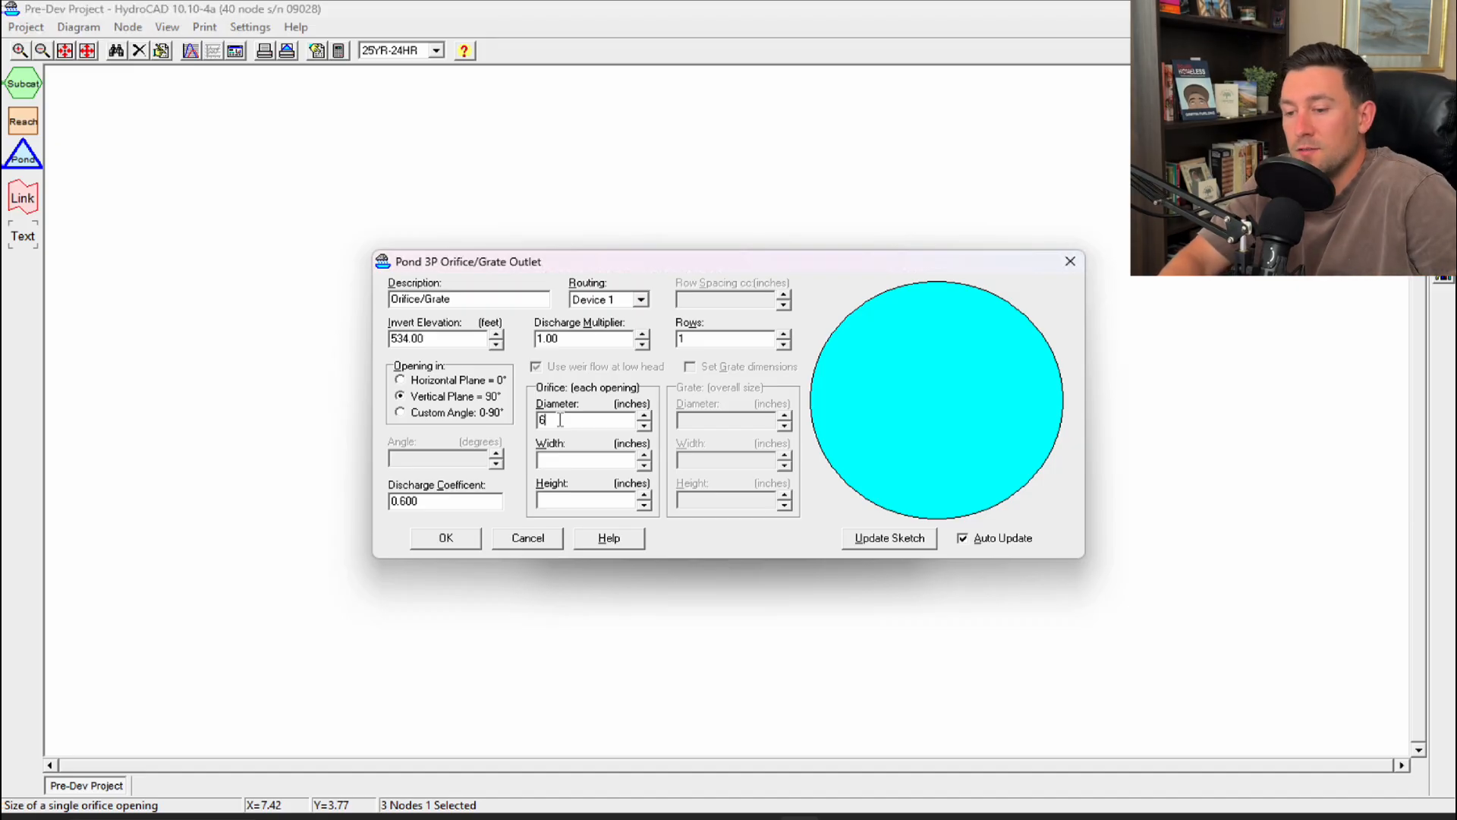
left_click(464, 536)
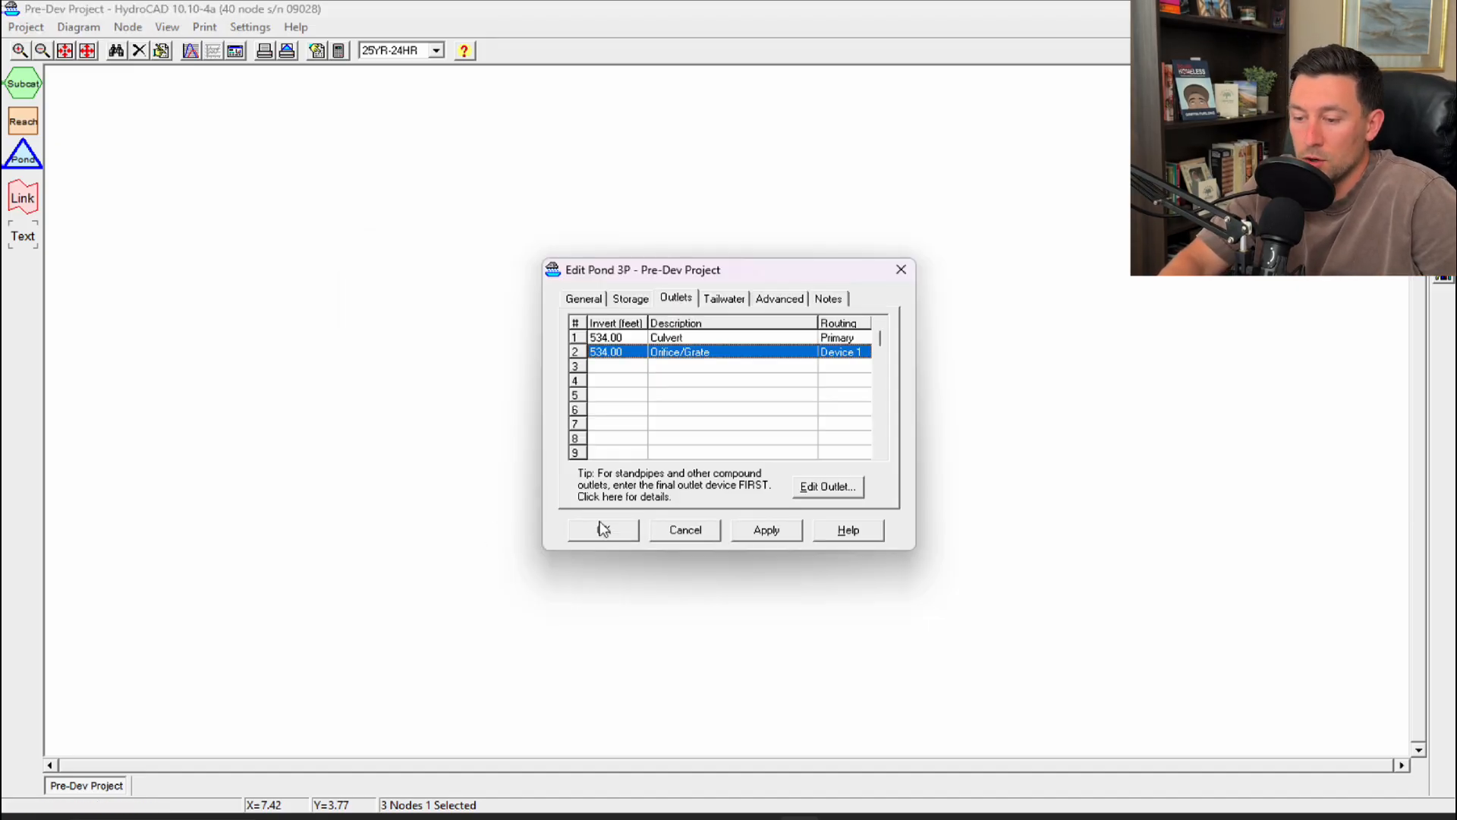
left_click(603, 529)
Step: Rerun the Dry Pond report and examine its peak outflow, elevation and storage in the updated event results
left_click(832, 459)
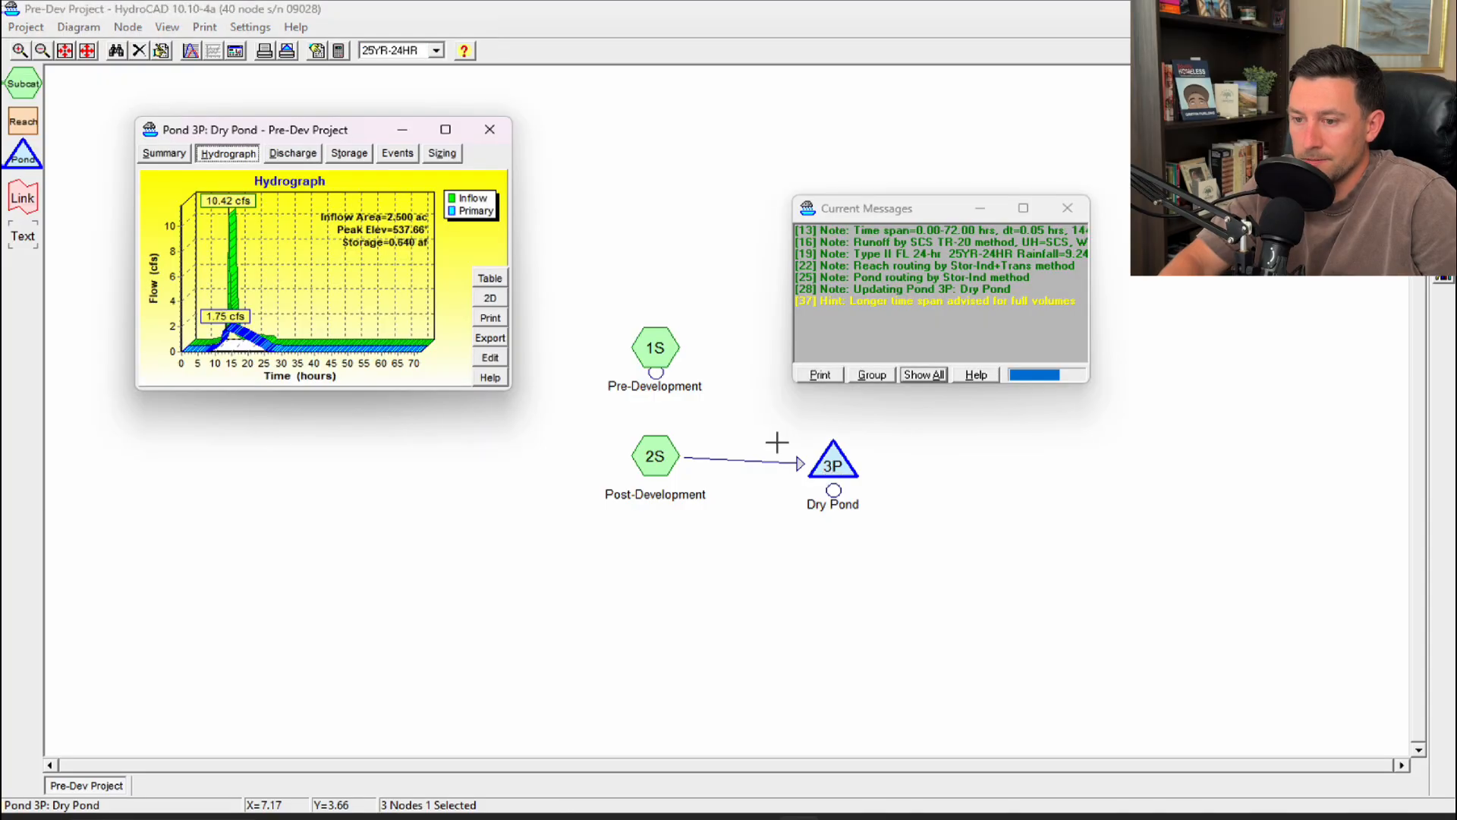
left_click(398, 153)
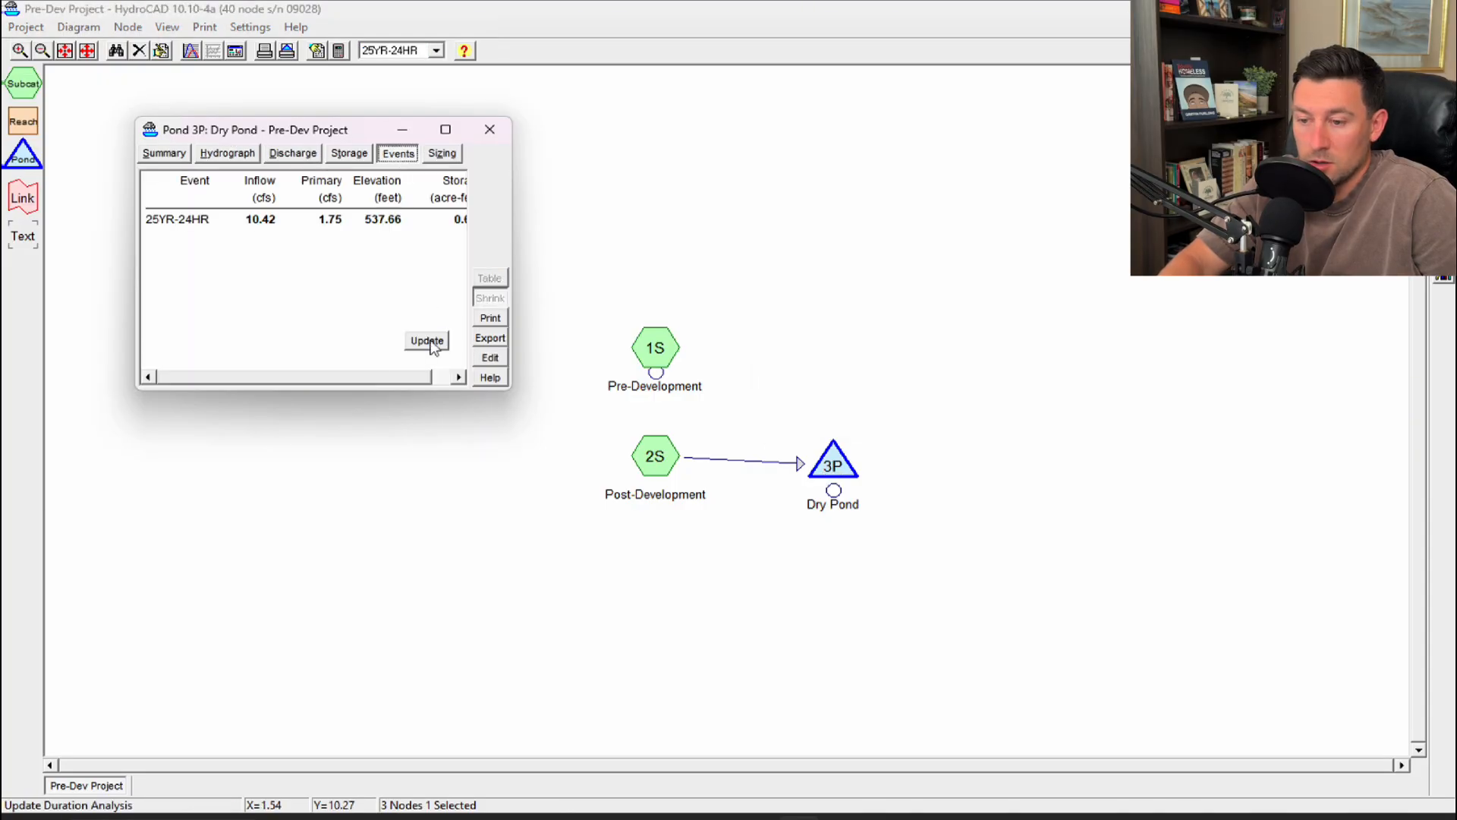
left_click(429, 343)
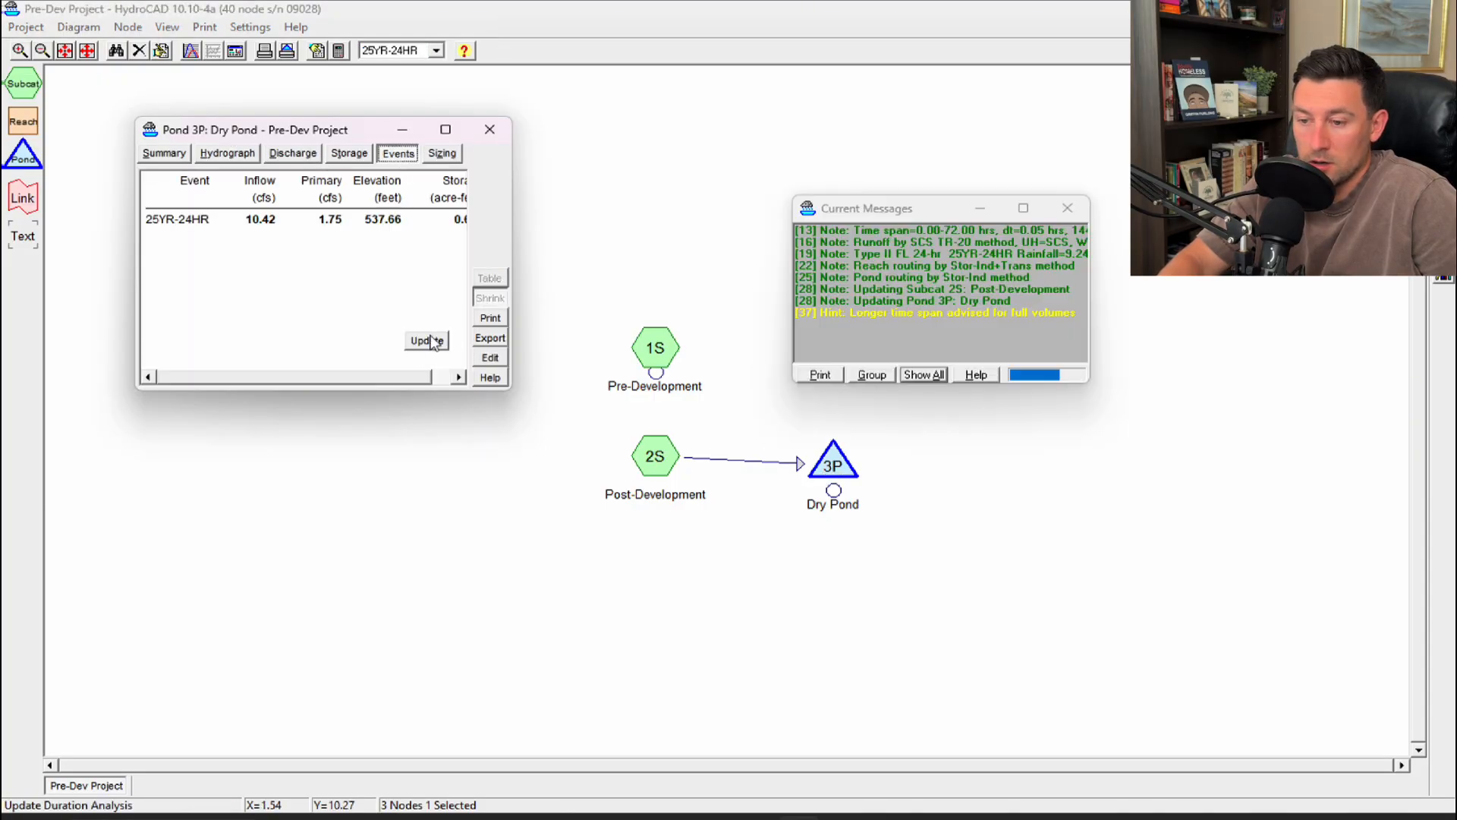
left_click(1067, 207)
left_click_drag(345, 127, 668, 241)
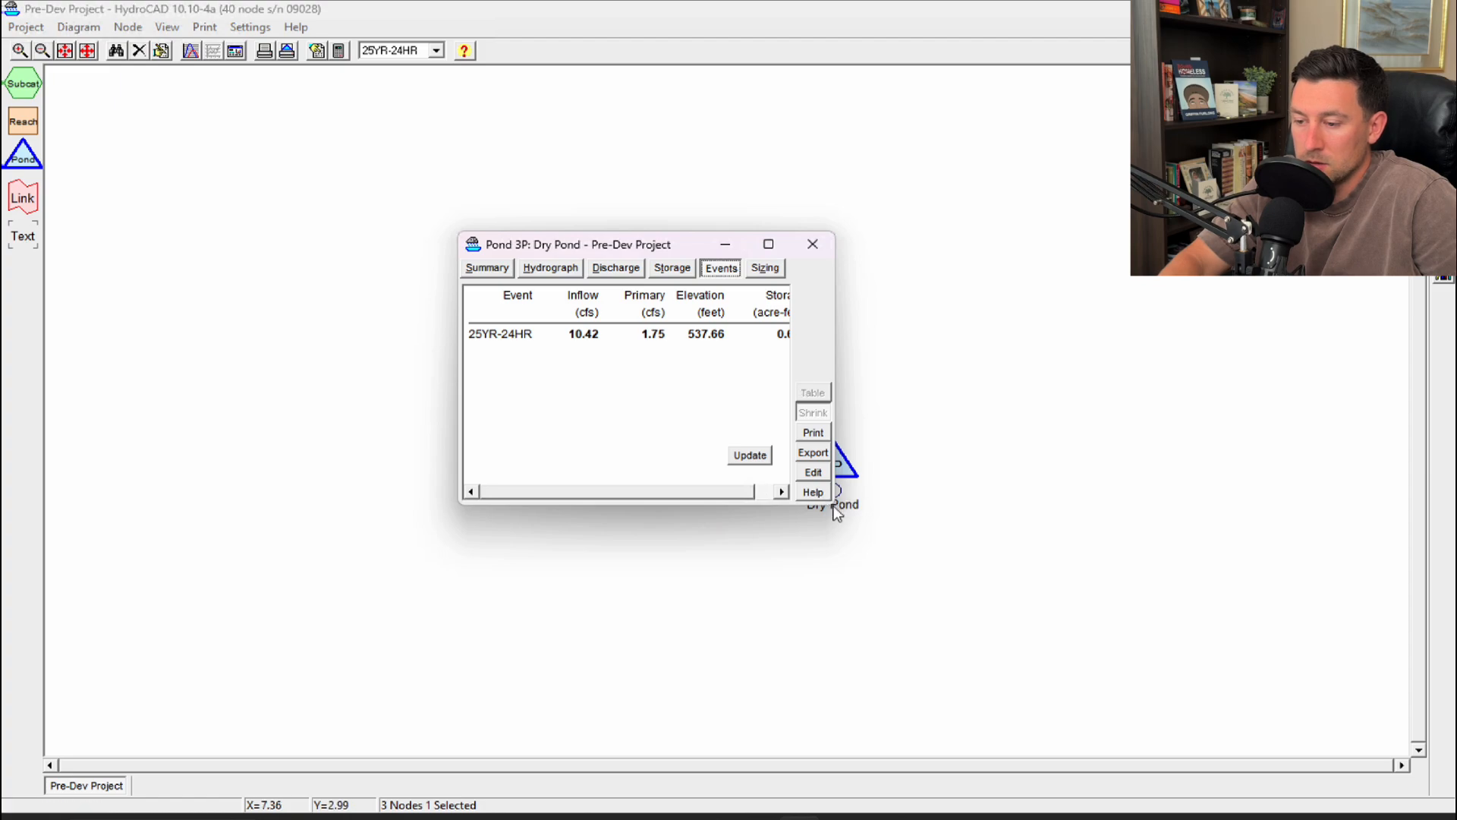
left_click_drag(837, 514, 949, 522)
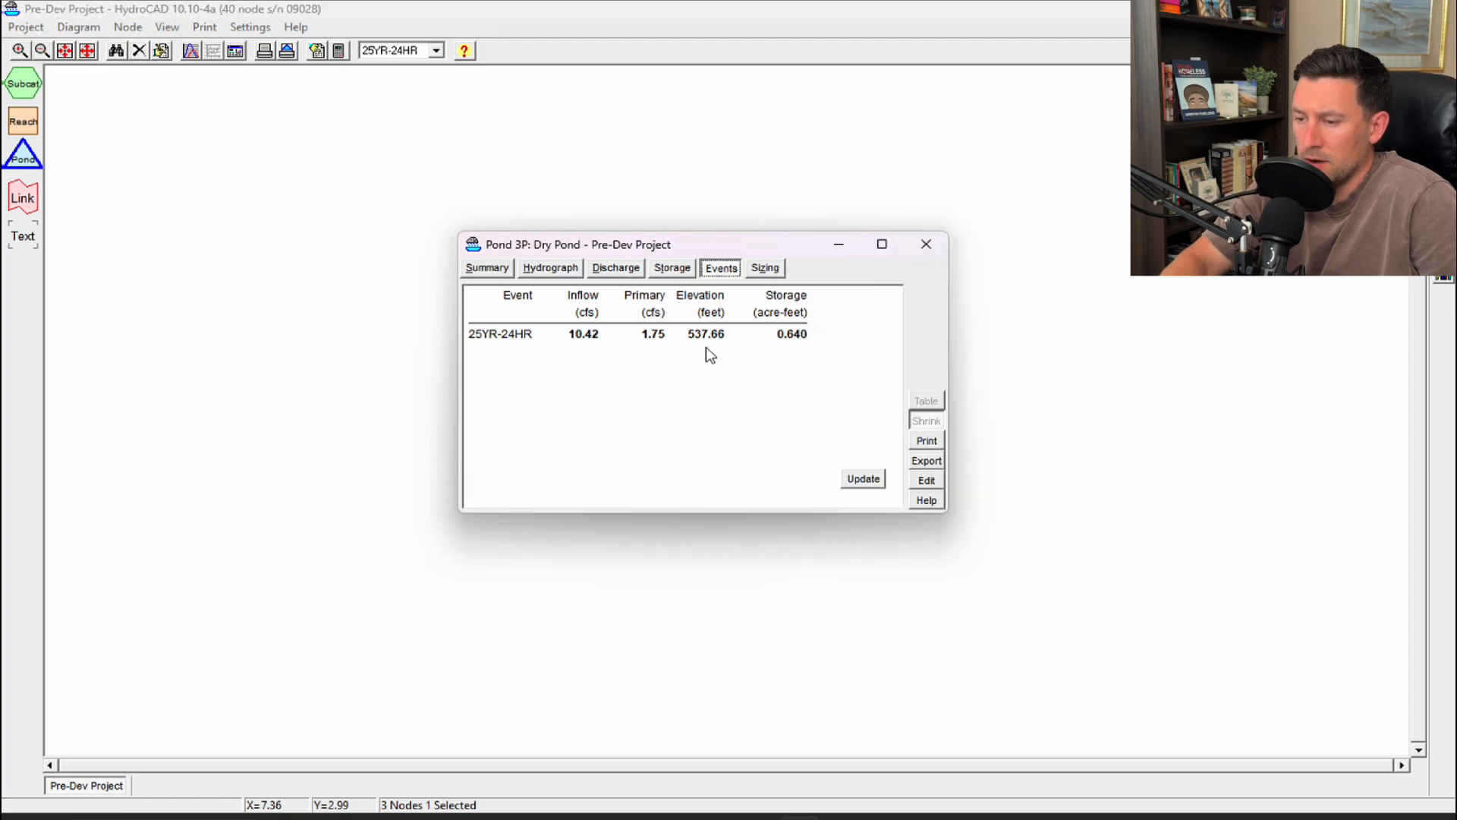
left_click(925, 247)
Step: Set the Dry Pond orifice outlet's diameter to 4 inches
right_click(830, 460)
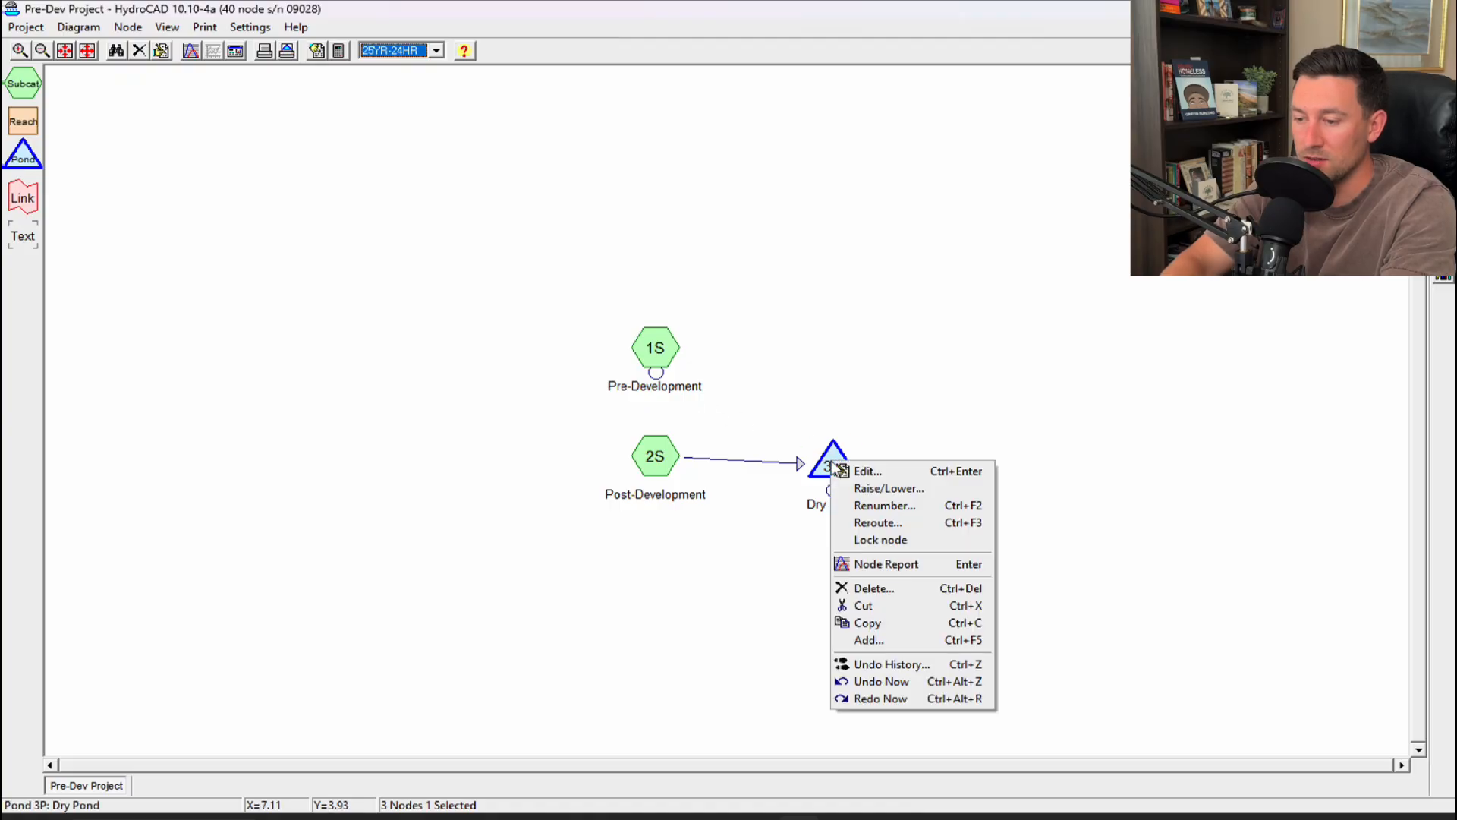
left_click(885, 478)
type("4")
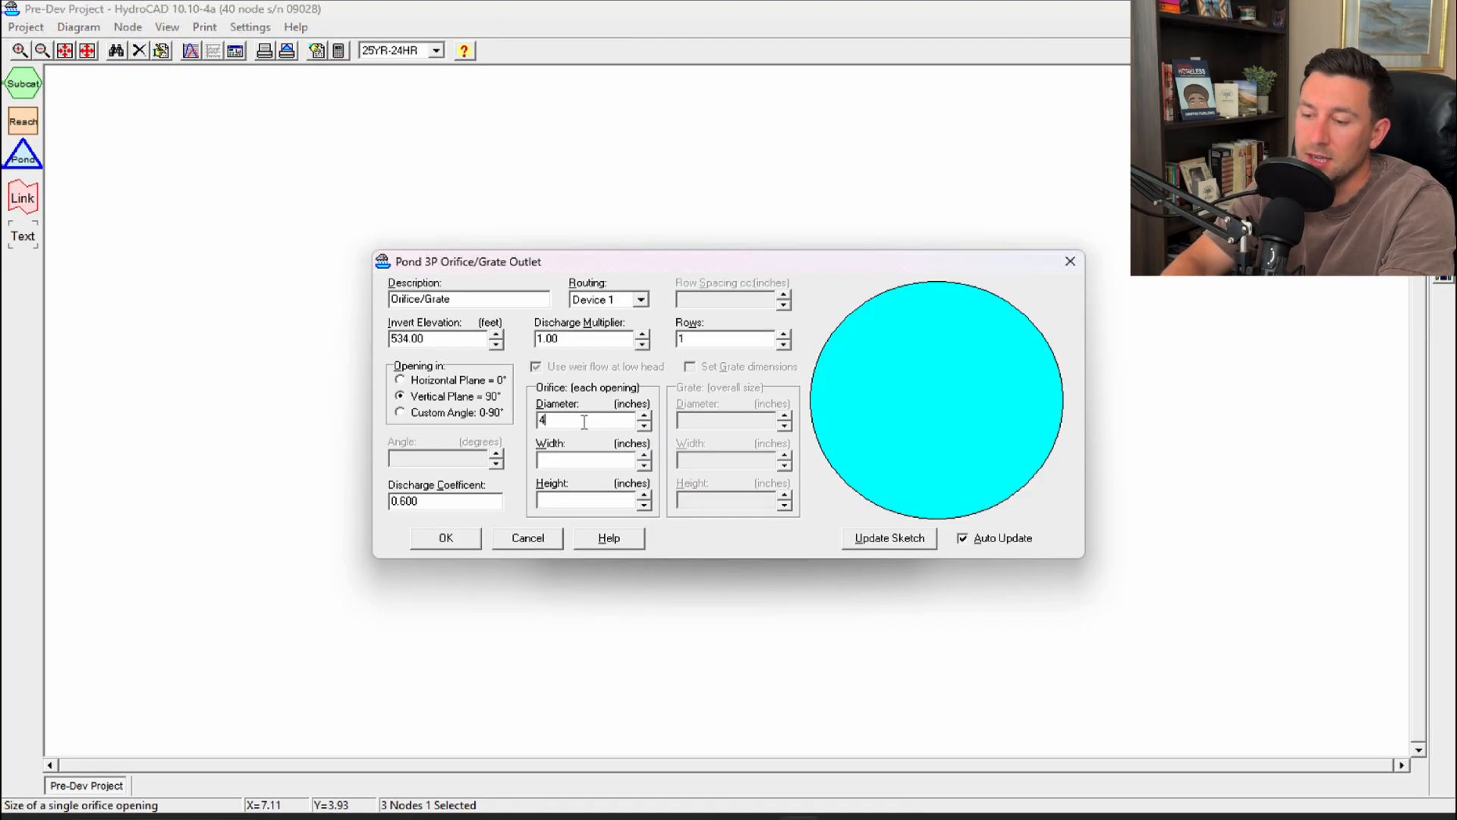
left_click(458, 546)
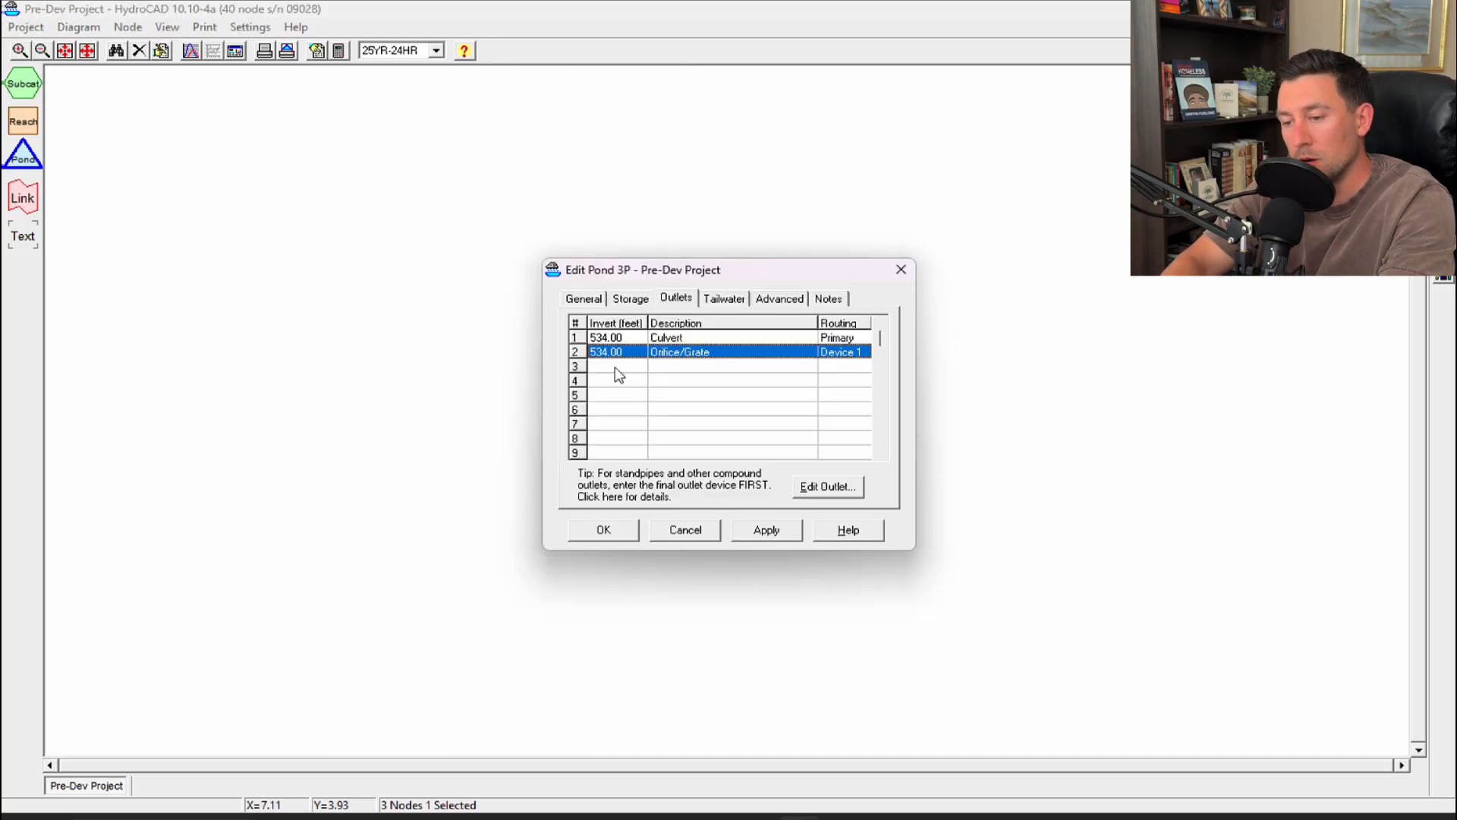
Step: Add a Sharp-Crested Rectangular Weir as the pond's third outlet, with invert elevation 535 feet and crest length 3 feet
double_click(616, 367)
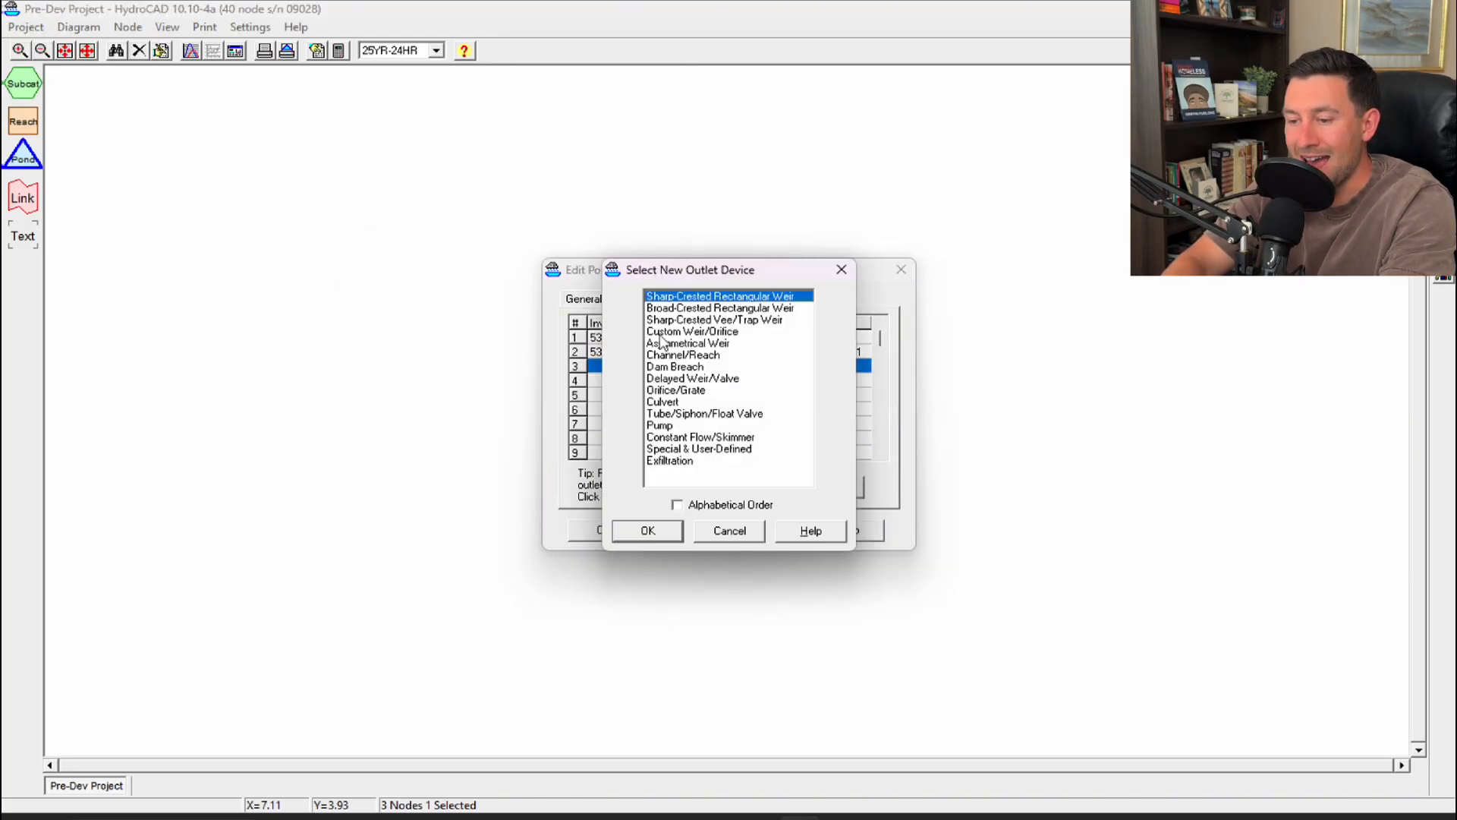
double_click(716, 299)
left_click(653, 378)
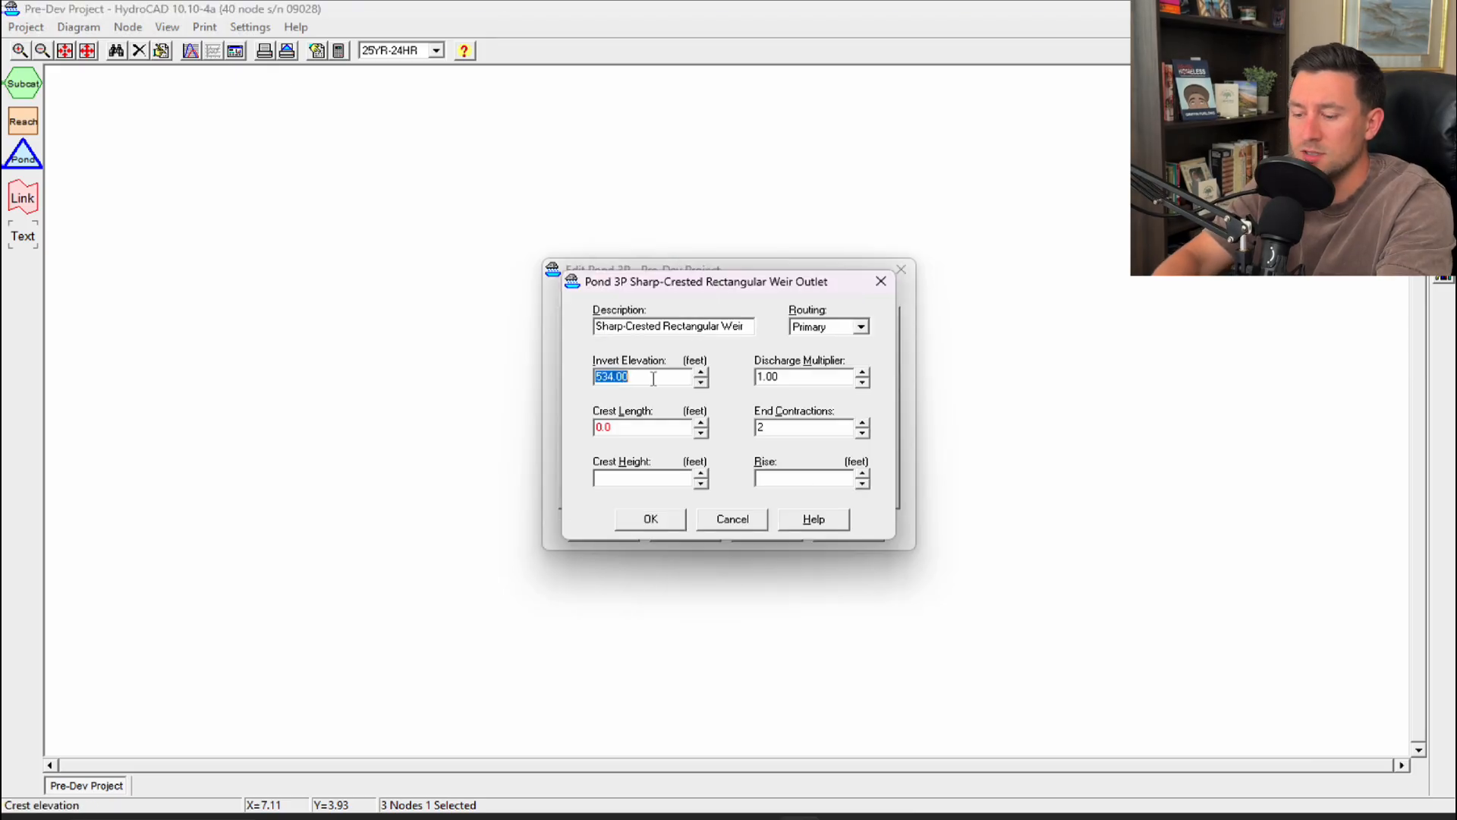
key("BackSpace")
type("535")
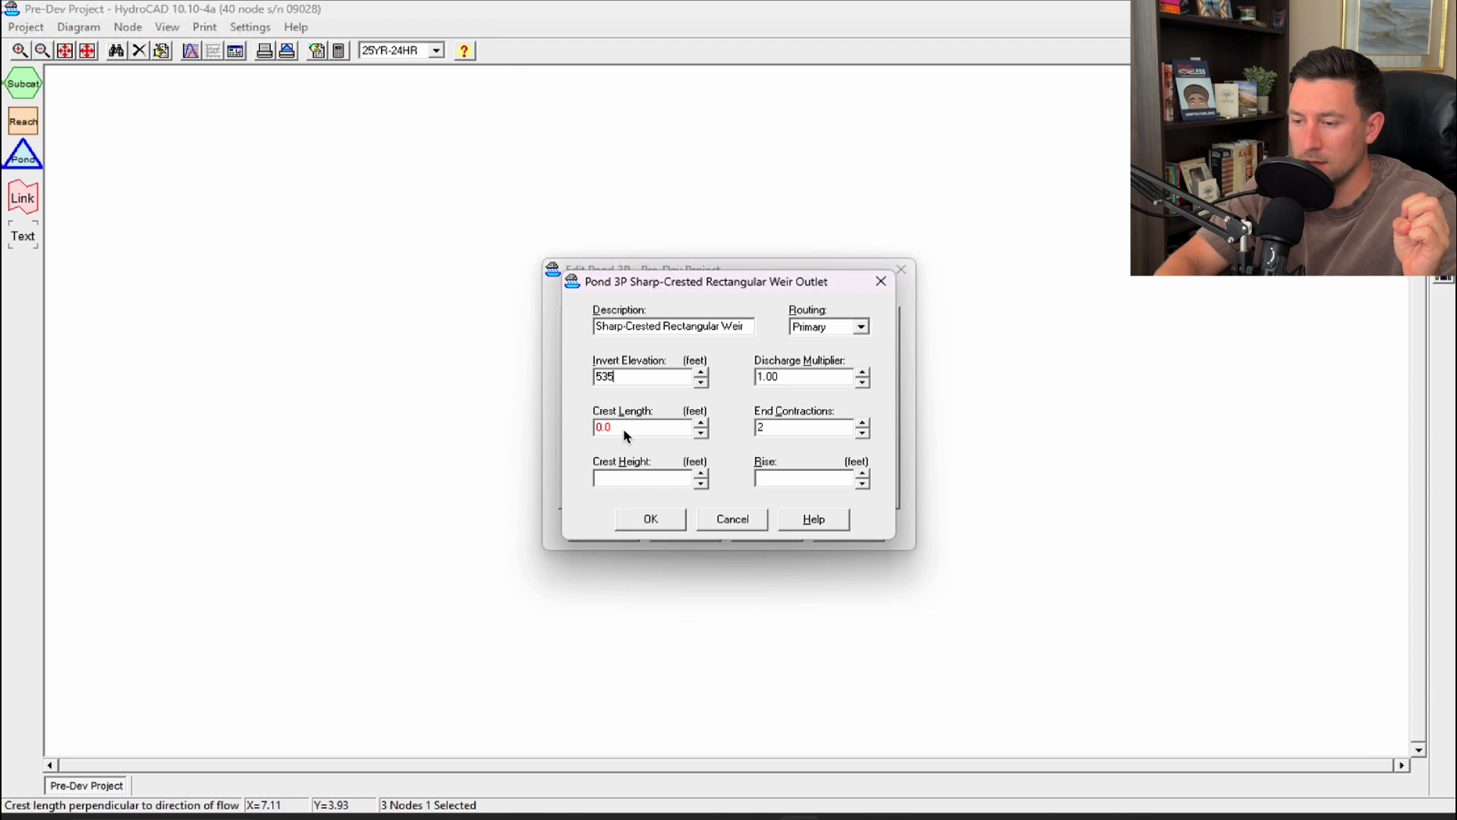
key("Tab")
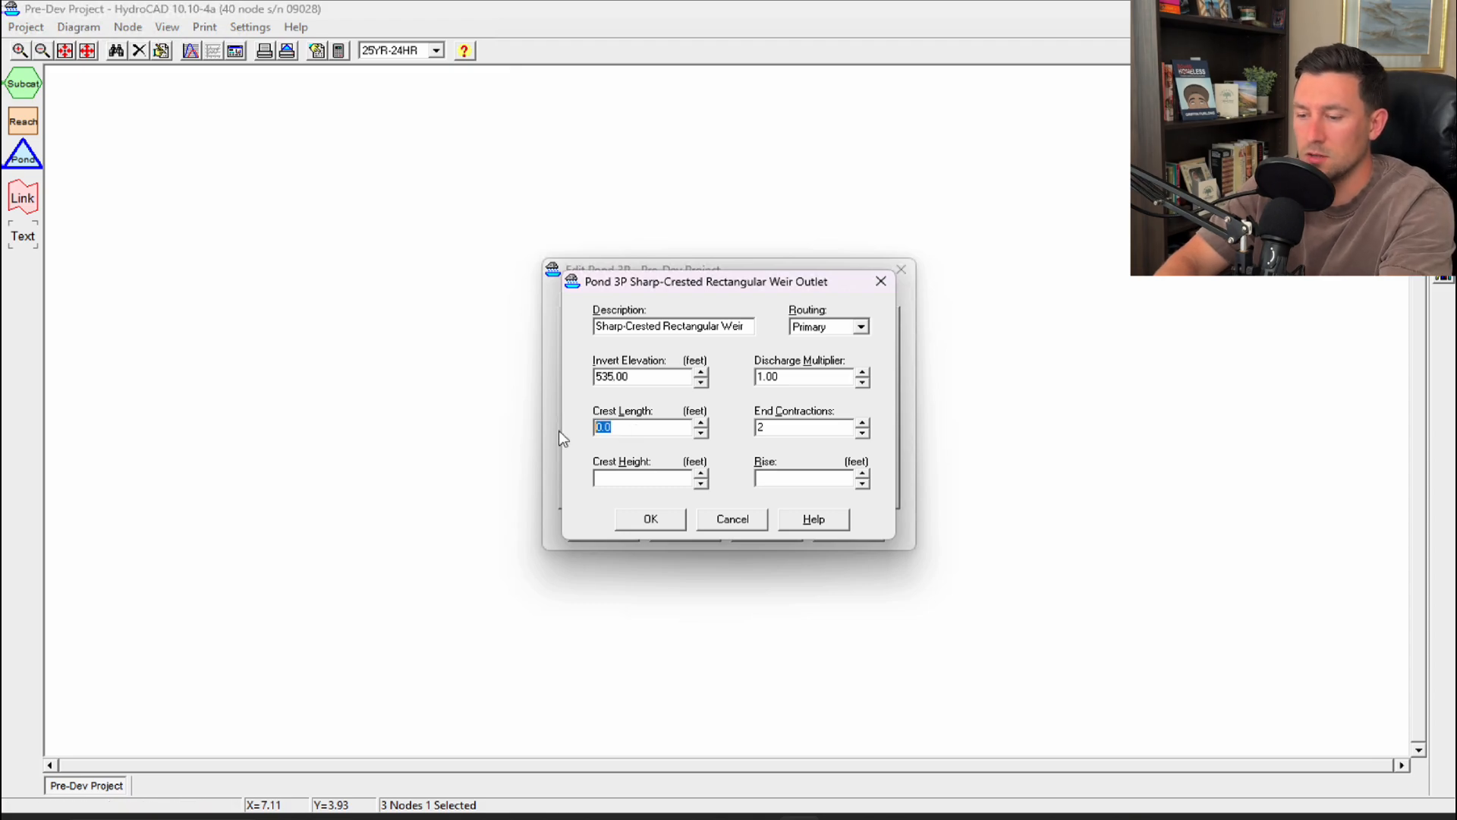
type("3")
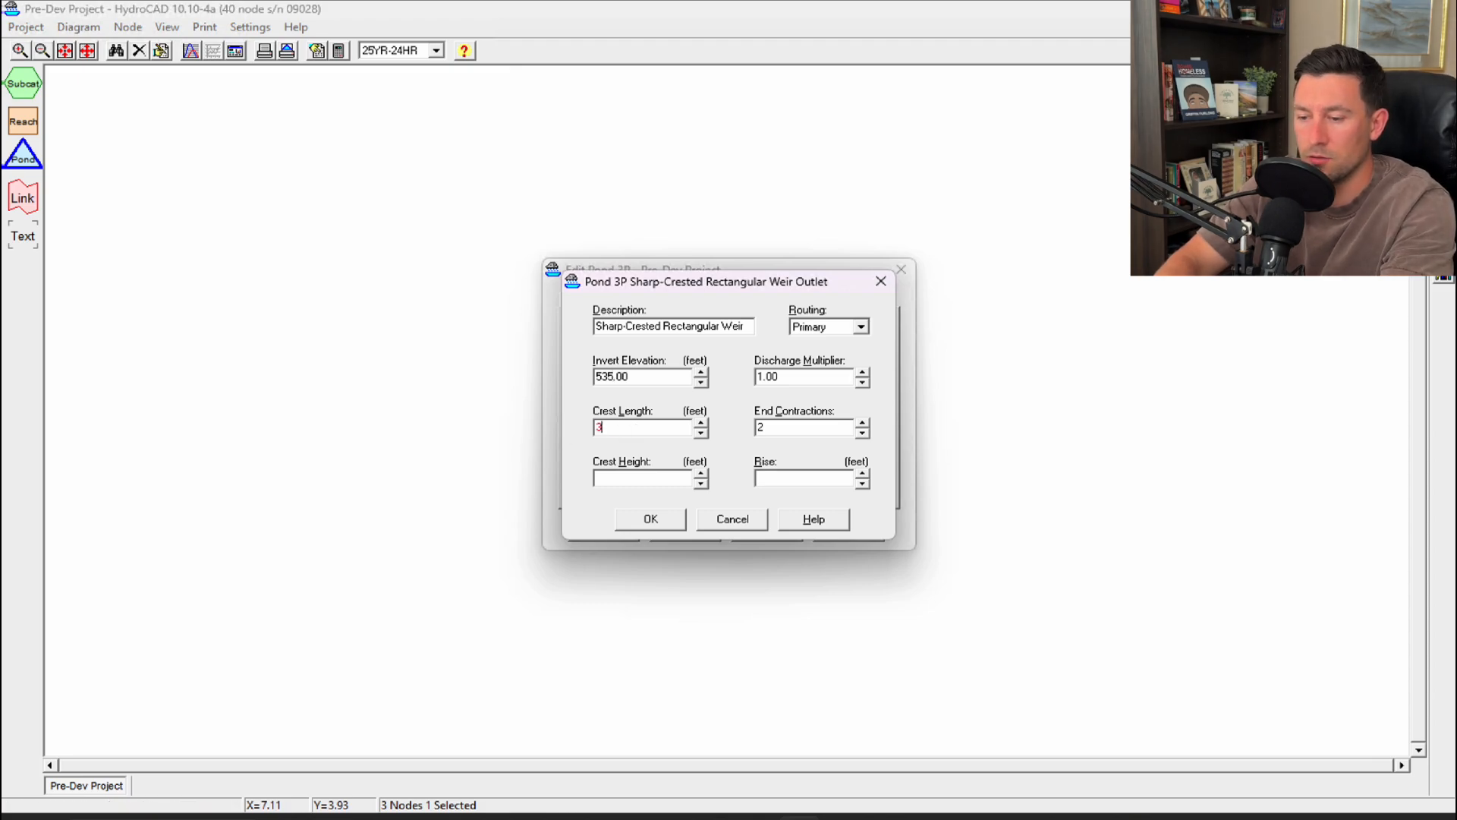
Step: Give the weir a rise of 538 feet, route it to Device 1 and save the outlet
left_click(648, 475)
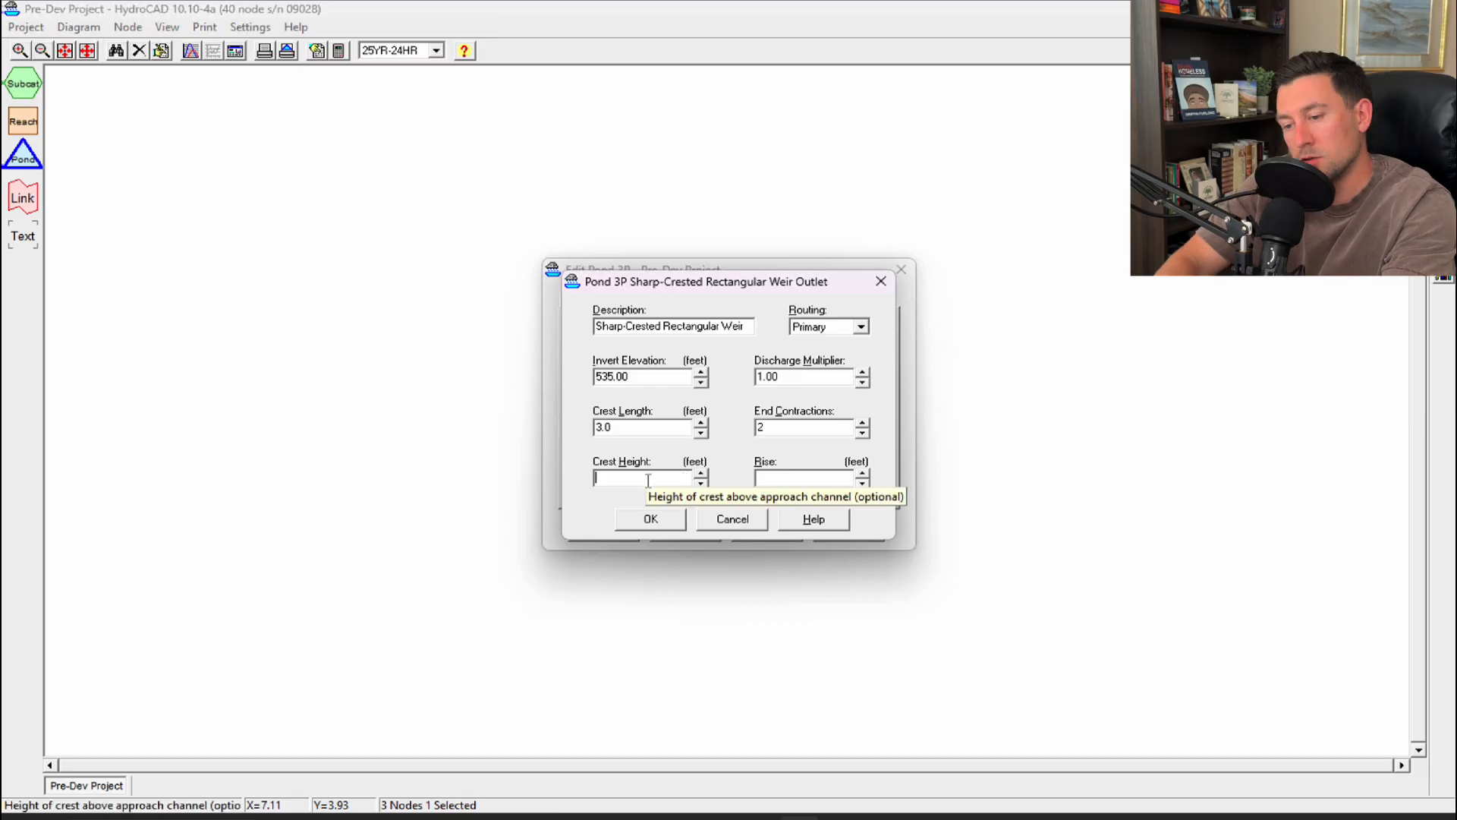
left_click(658, 428)
left_click(792, 478)
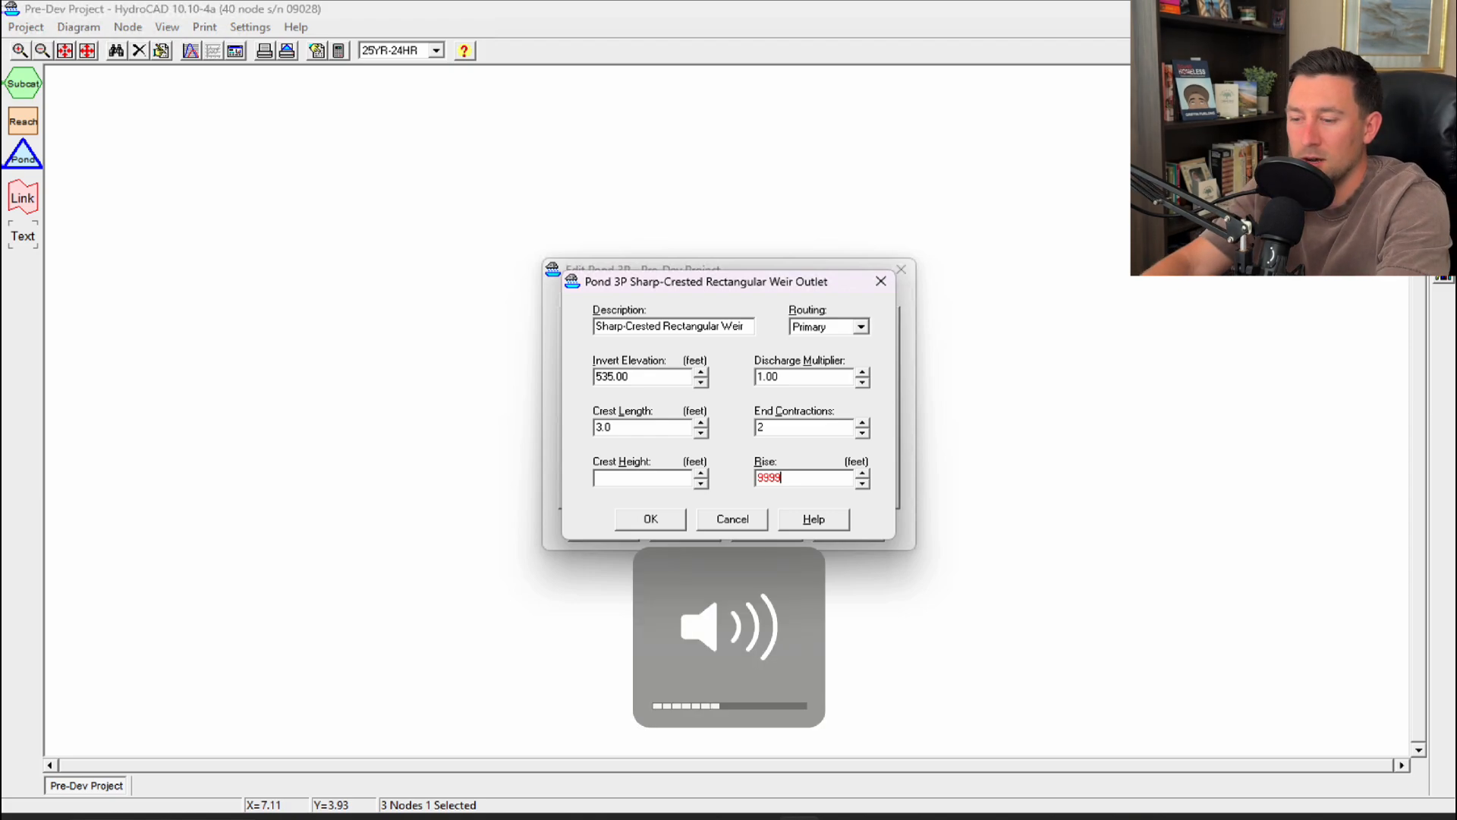
key("BackSpace")
key("BackSpace")
key("BackSpace")
key("BackSpace")
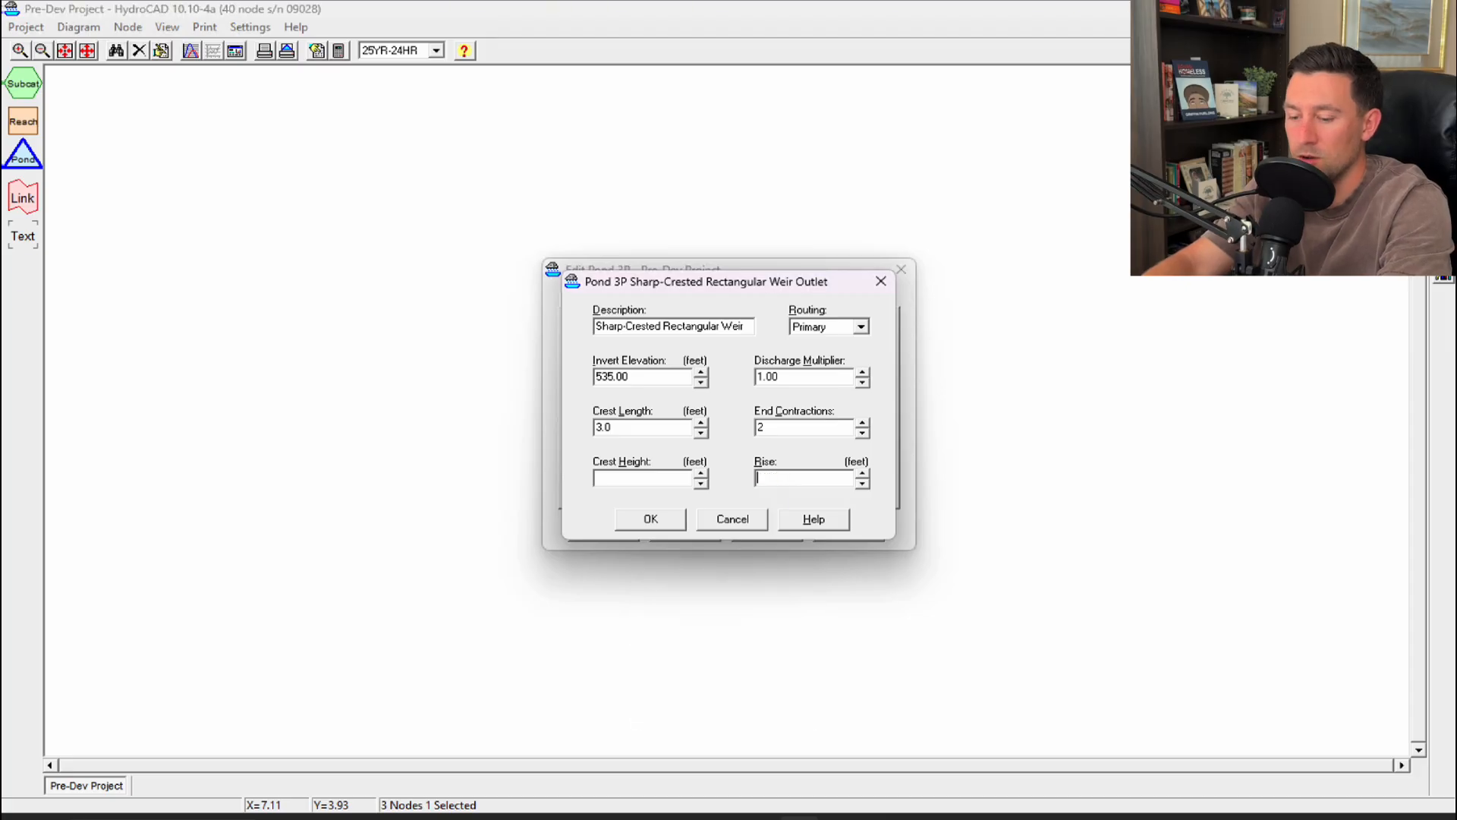
type("538")
left_click(860, 326)
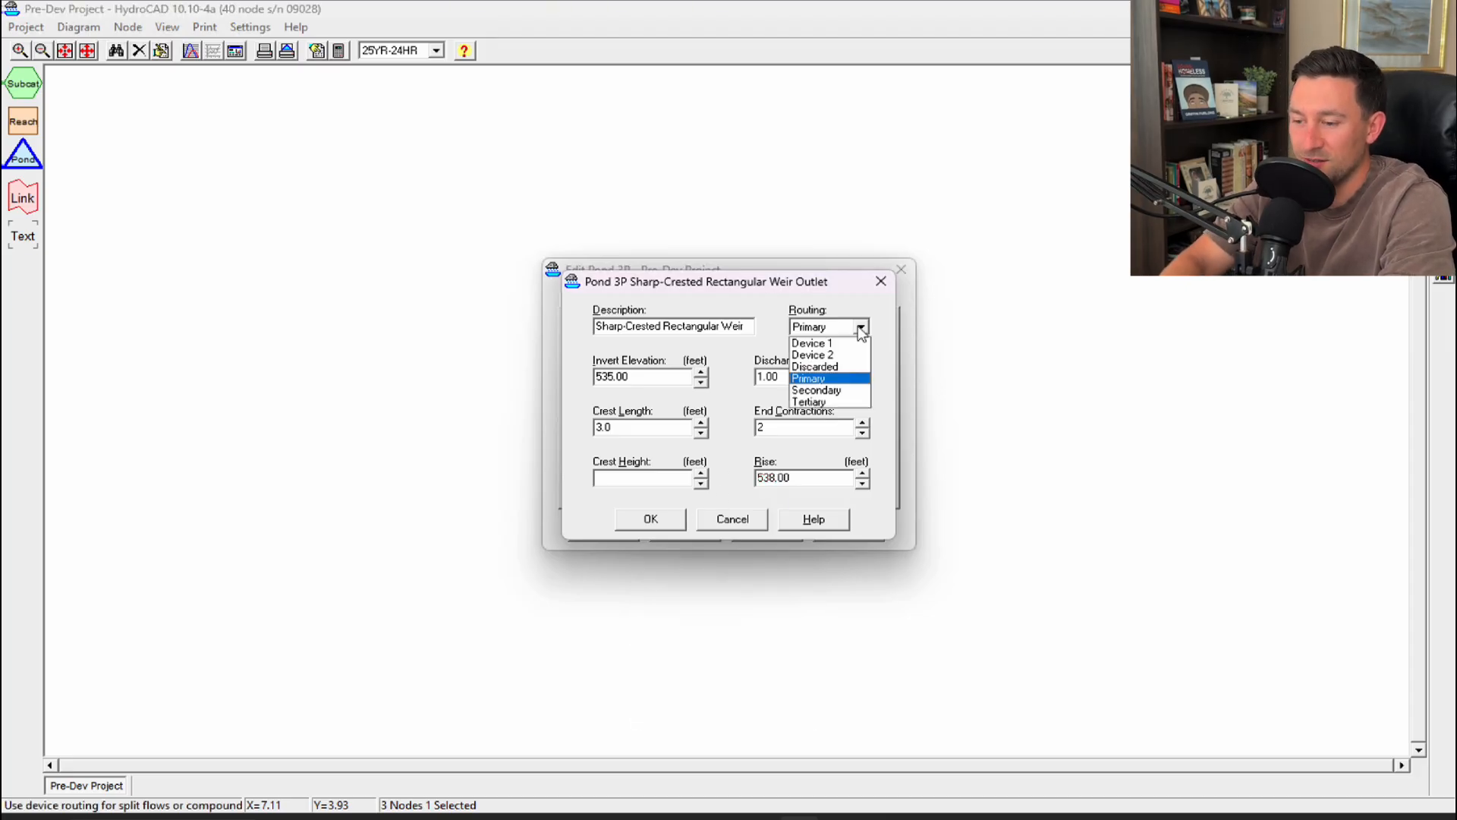
left_click(809, 343)
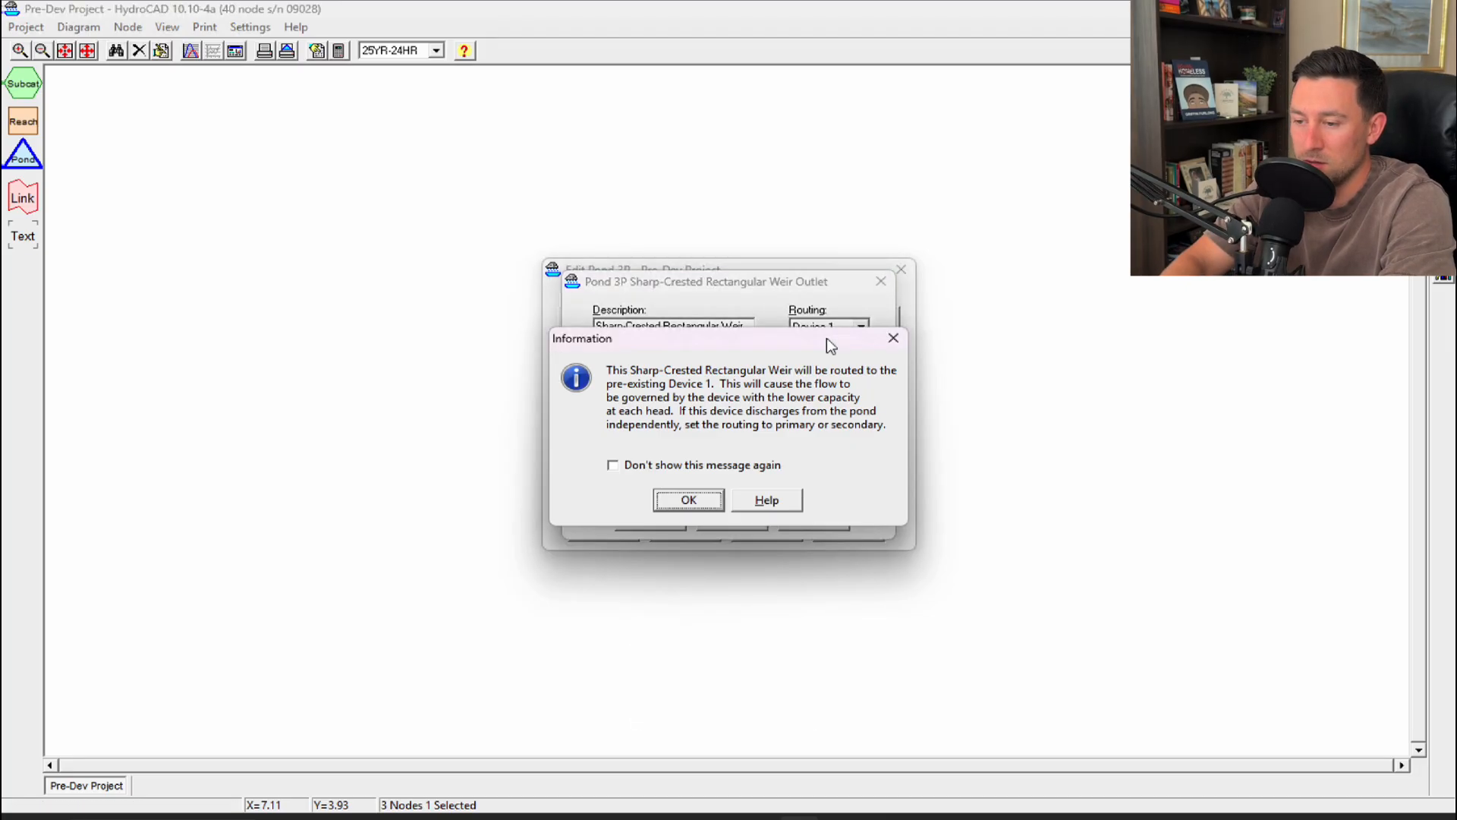
left_click(689, 498)
left_click(630, 533)
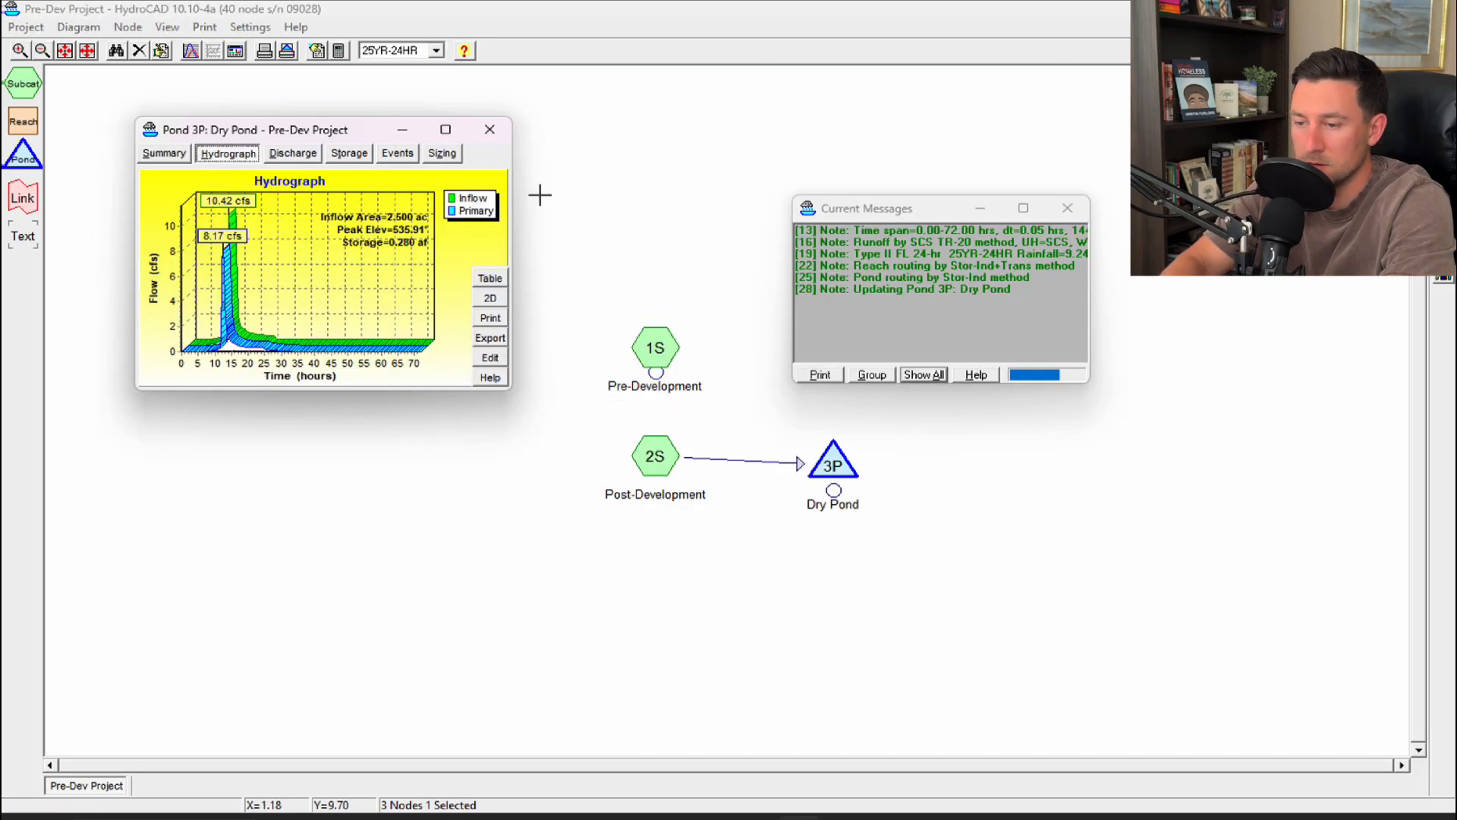
Step: Examine the Dry Pond's event results, compare its peak outflow with the Pre-Development hydrograph, and close the reports
left_click(397, 153)
left_click_drag(376, 129, 510, 206)
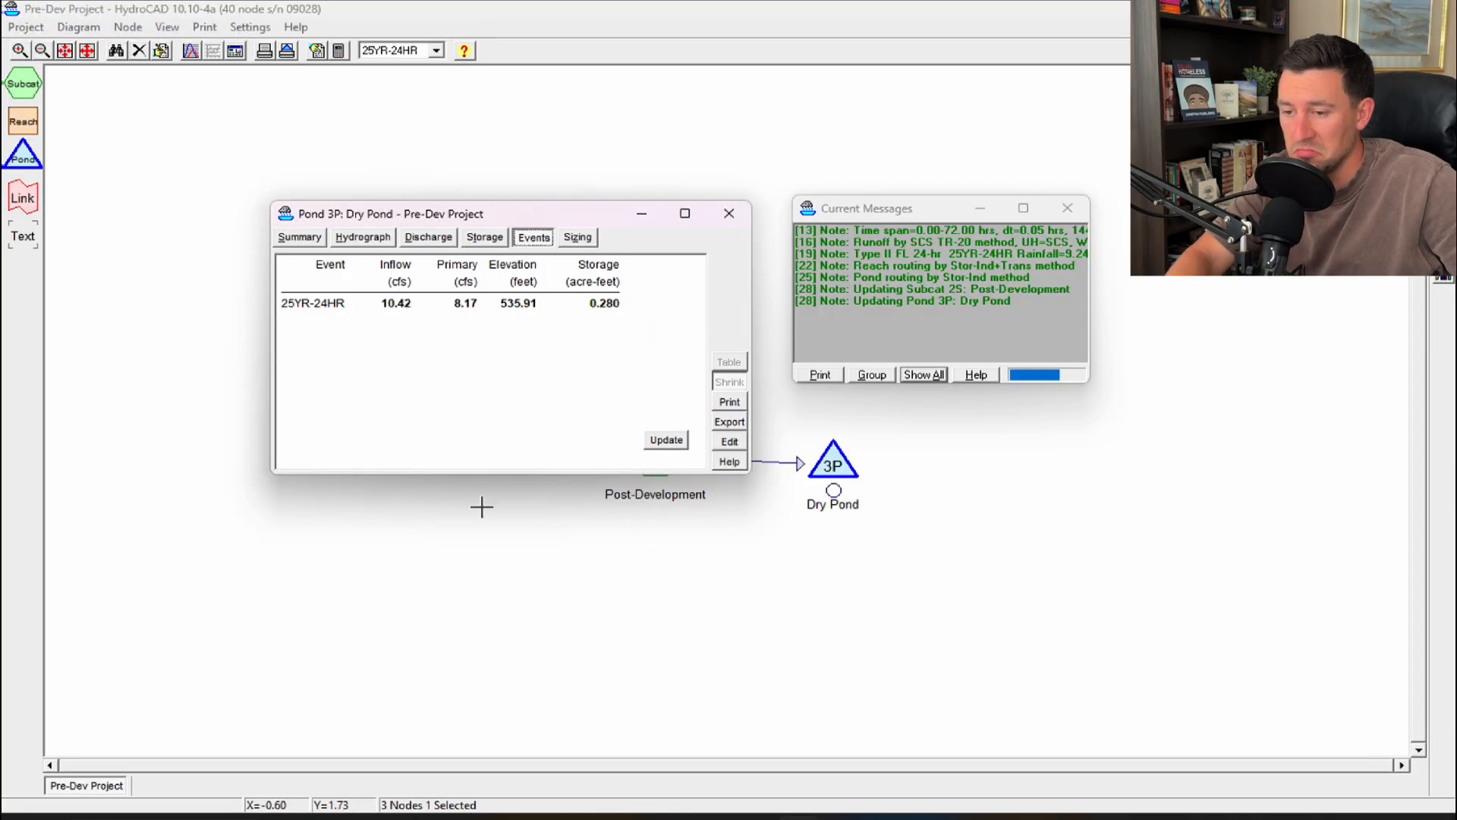
left_click(729, 213)
double_click(659, 348)
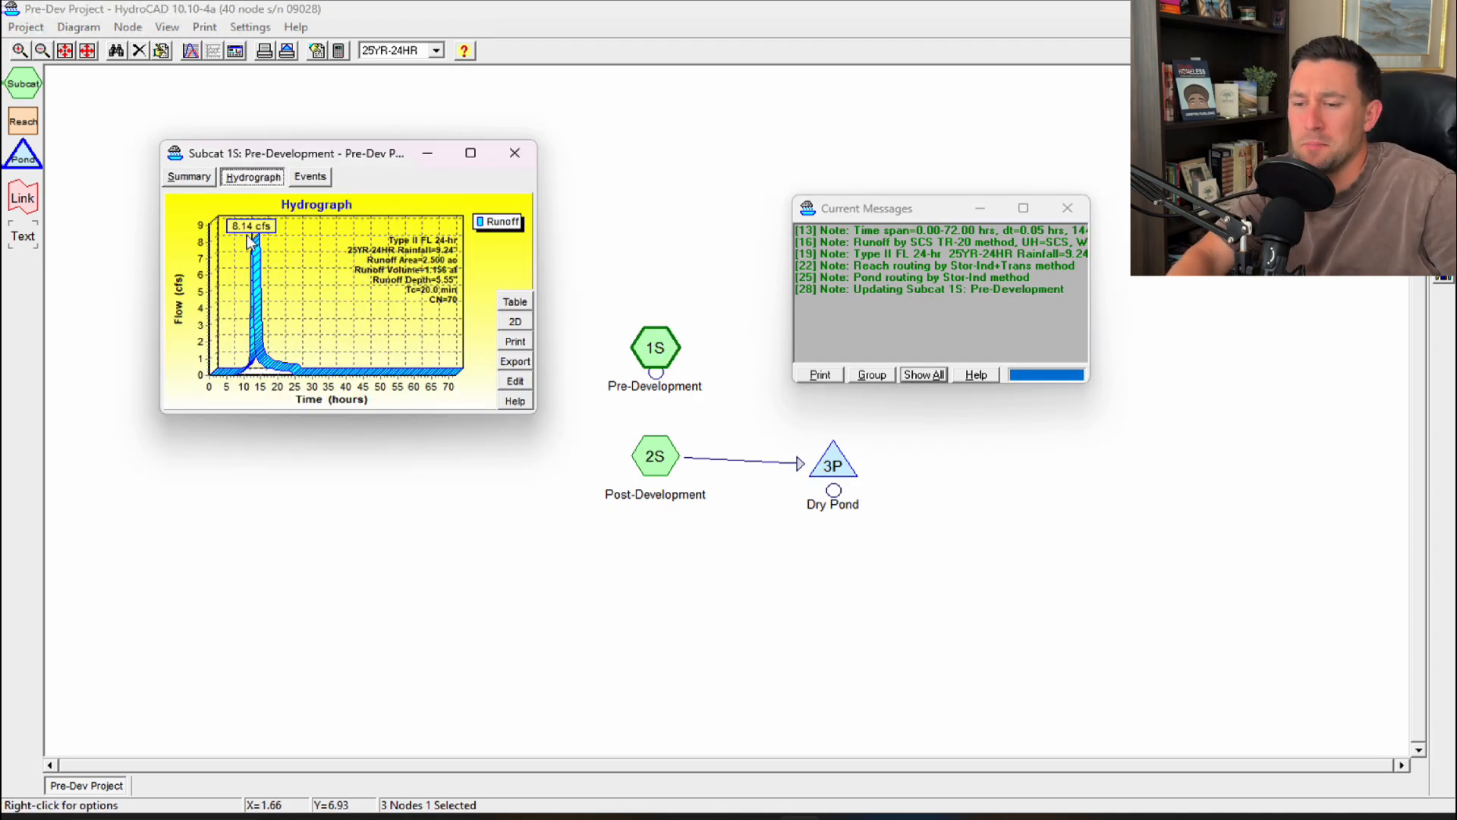
left_click(514, 153)
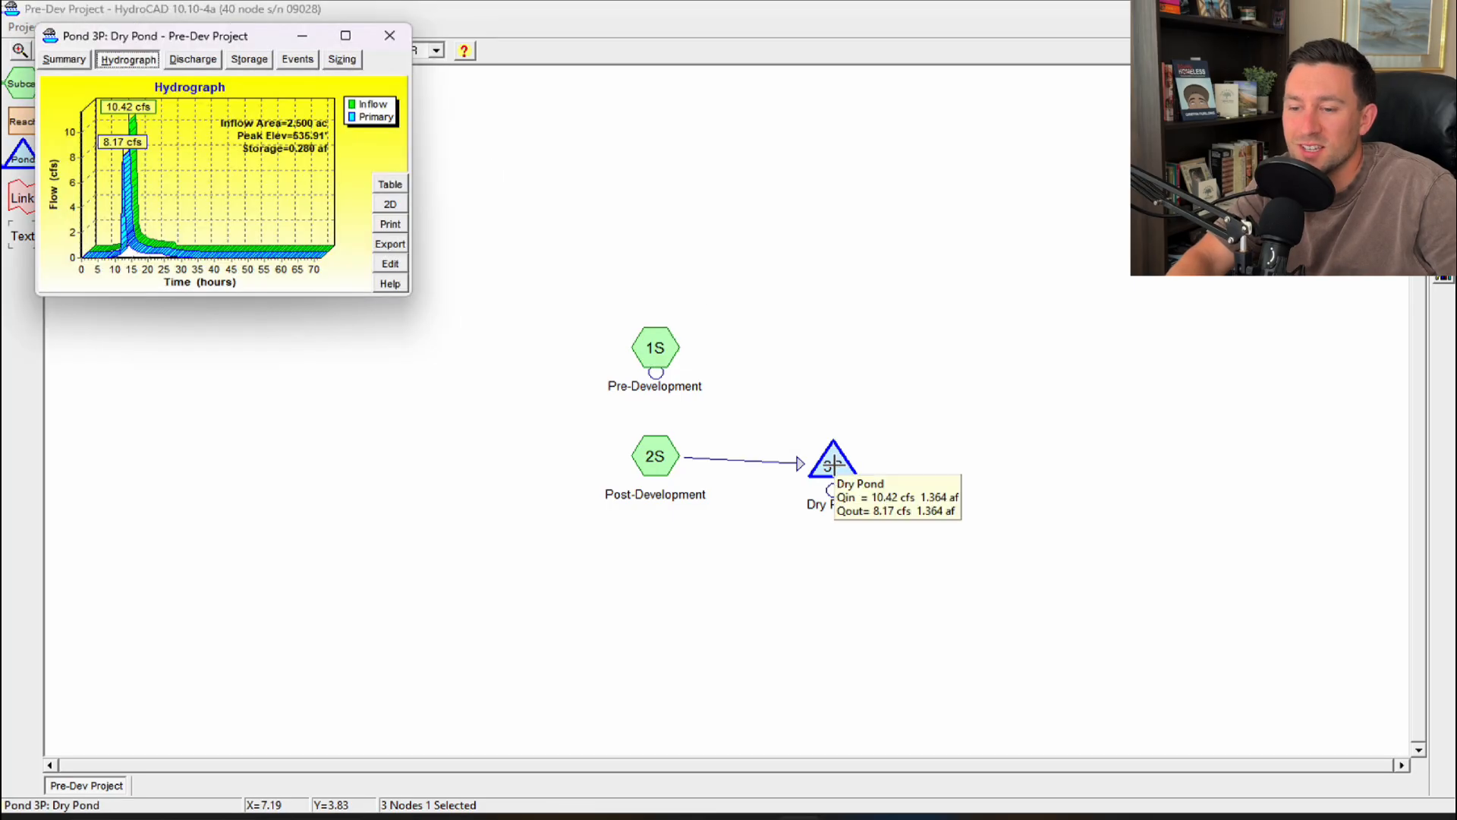
left_click(396, 41)
Step: Adjust the crest length of the Dry Pond's sharp-crested rectangular weir and save the pond's edits
right_click(833, 469)
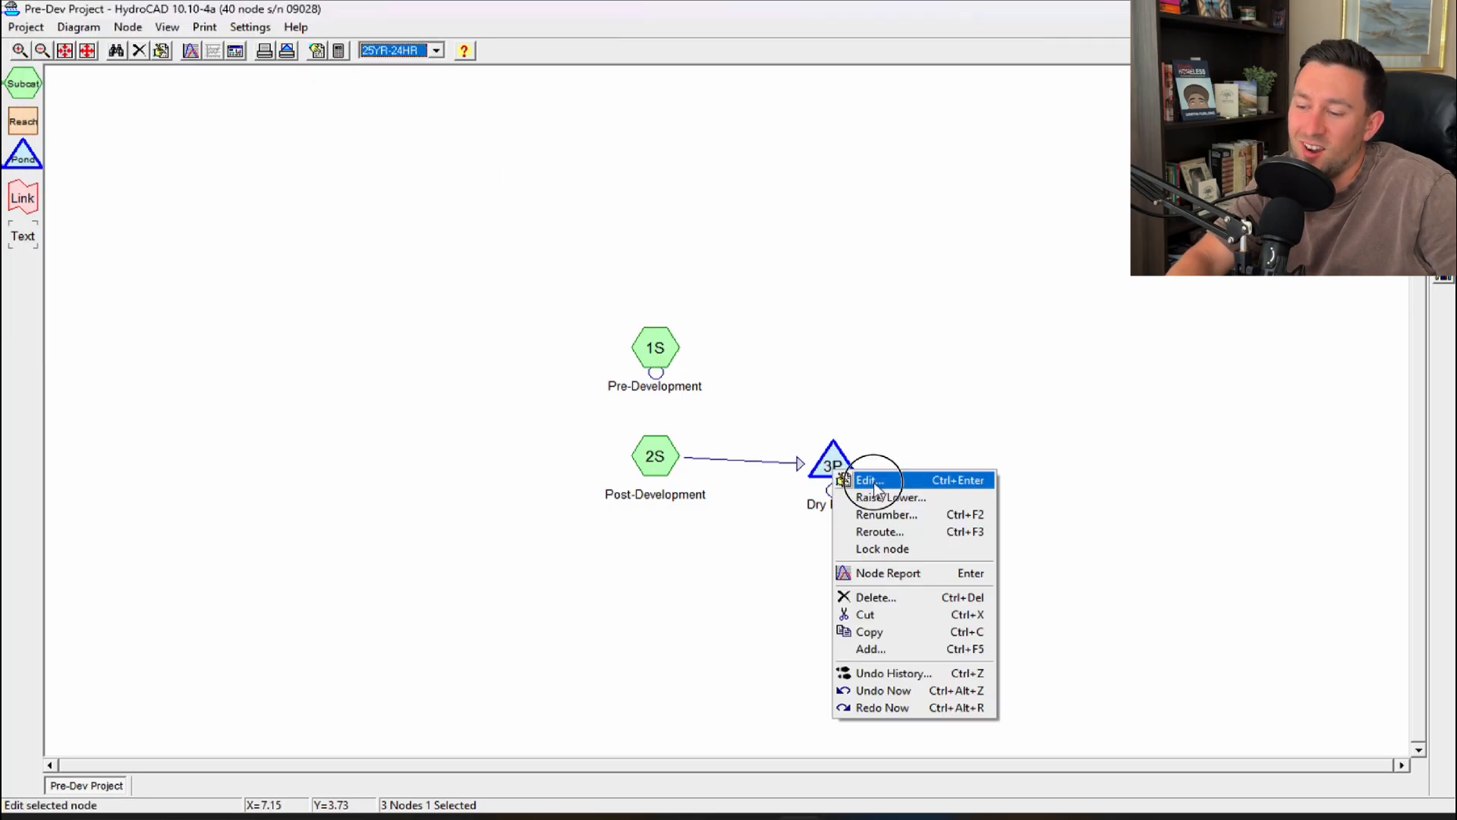
left_click(873, 481)
left_click(676, 299)
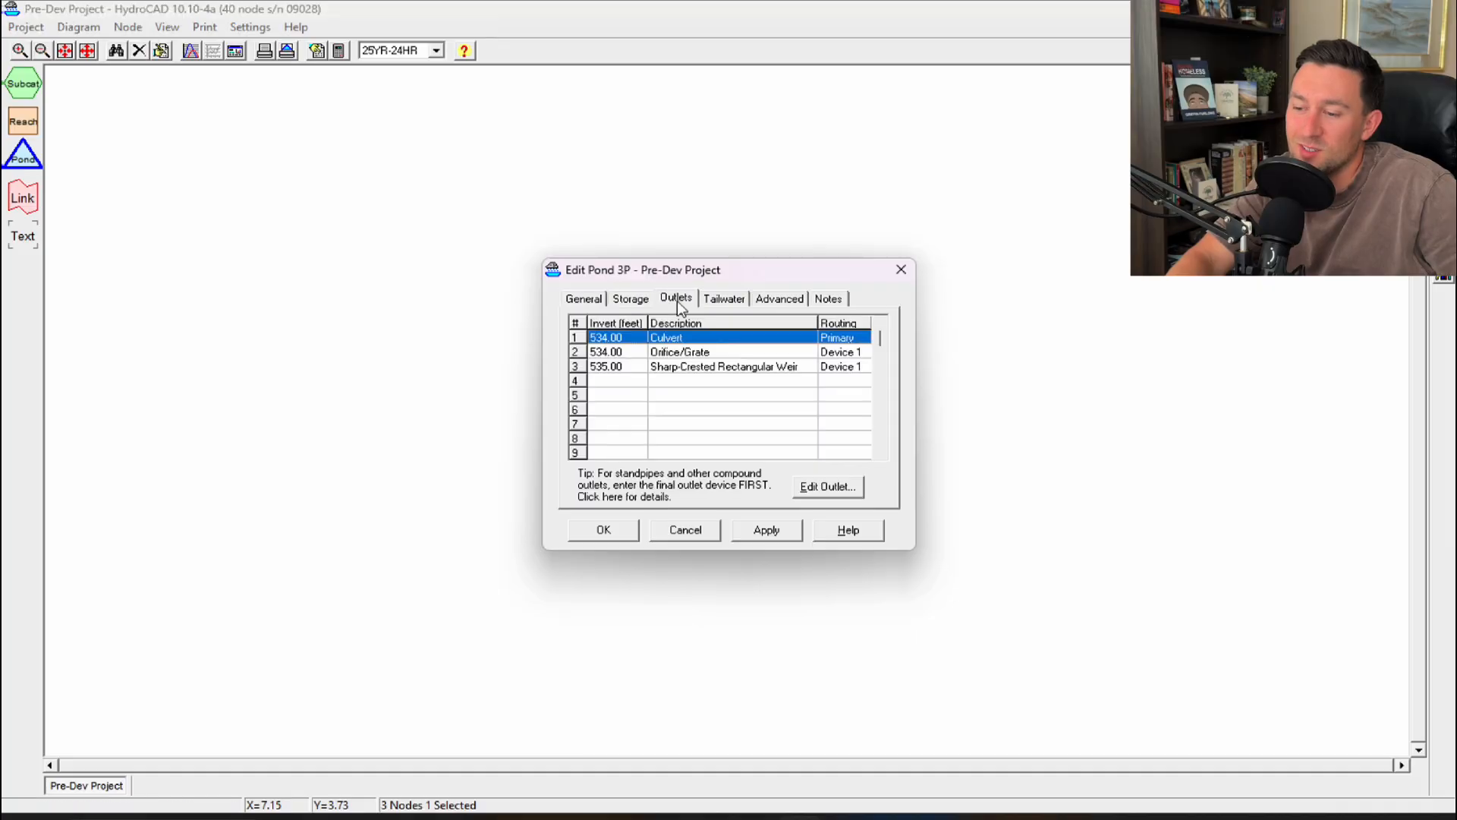
double_click(636, 370)
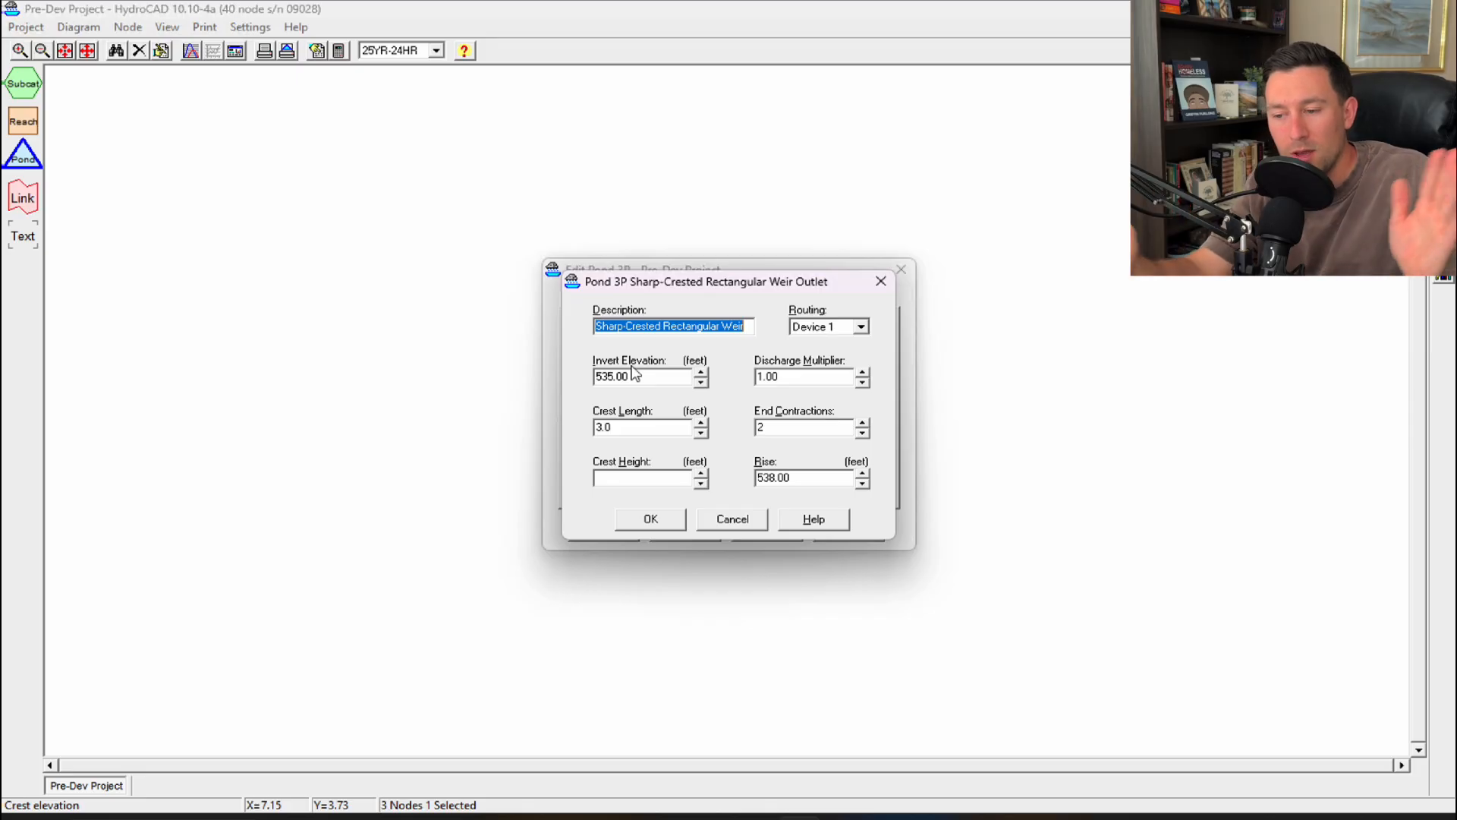
left_click(622, 428)
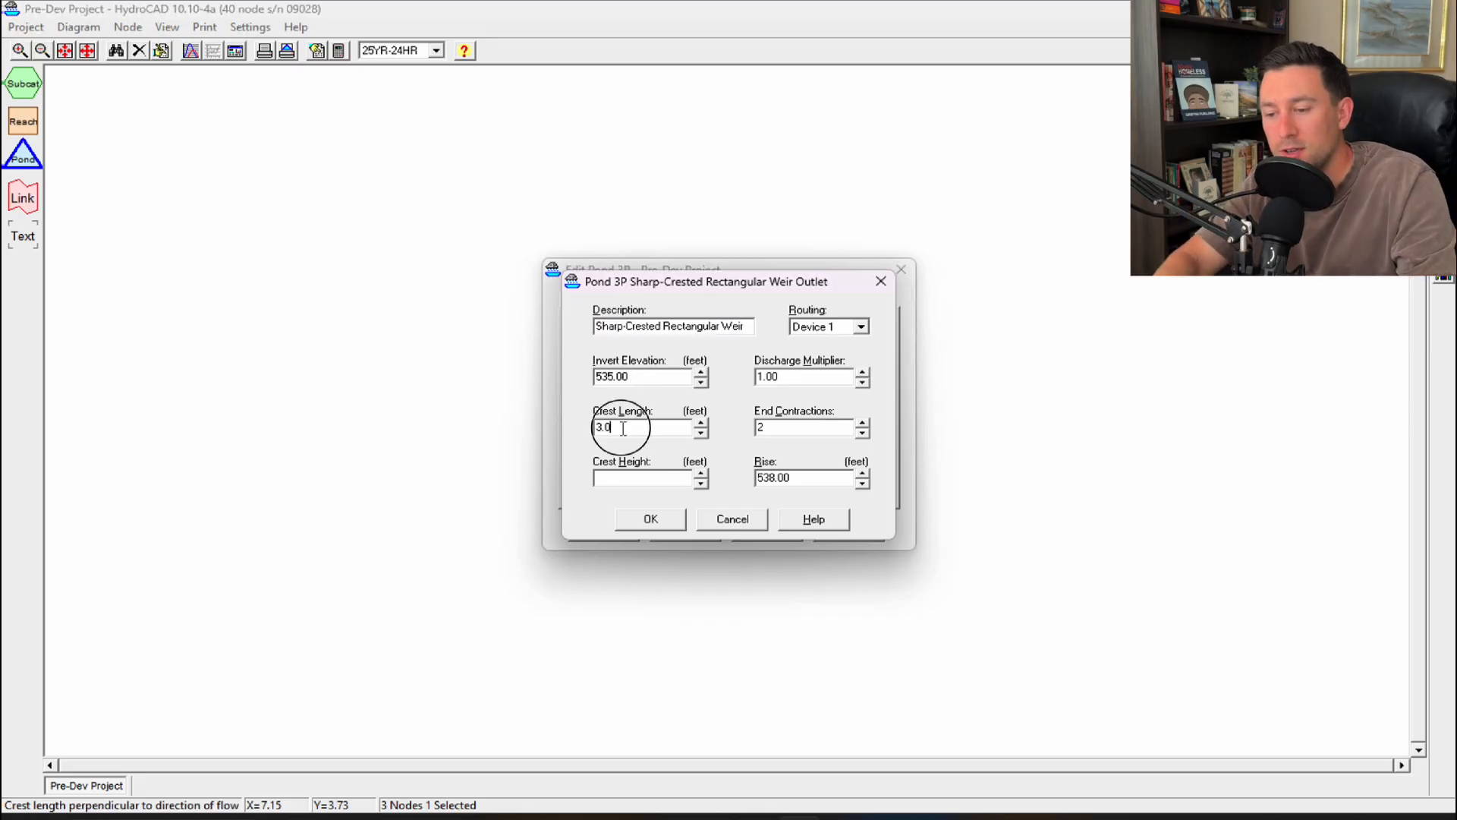
left_click(651, 519)
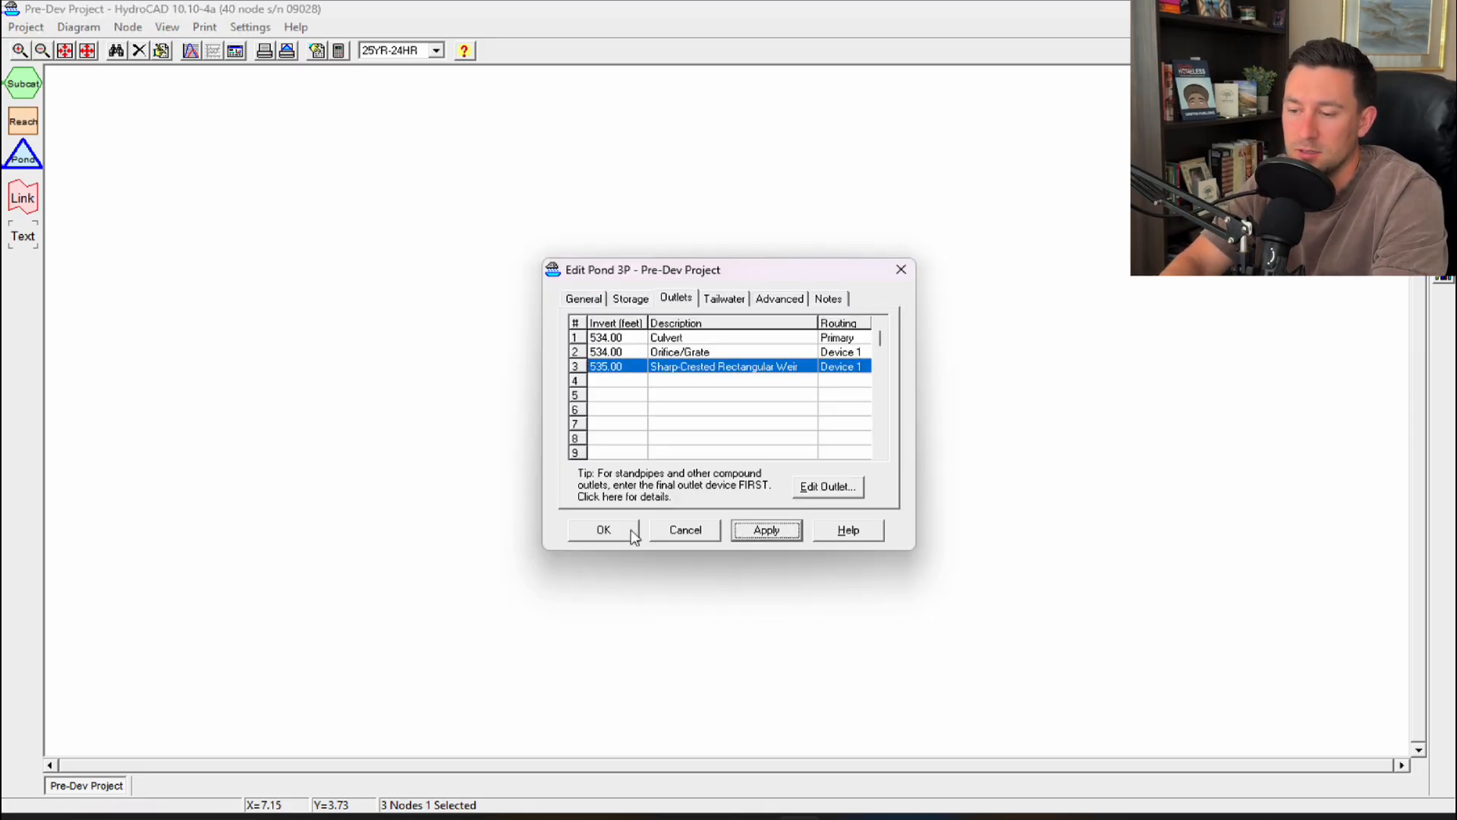
left_click(604, 530)
Step: Review the Dry Pond's updated event results, and check the peak elevation against the middle pond contour in the AutoCAD drawing
left_click_drag(260, 35, 720, 232)
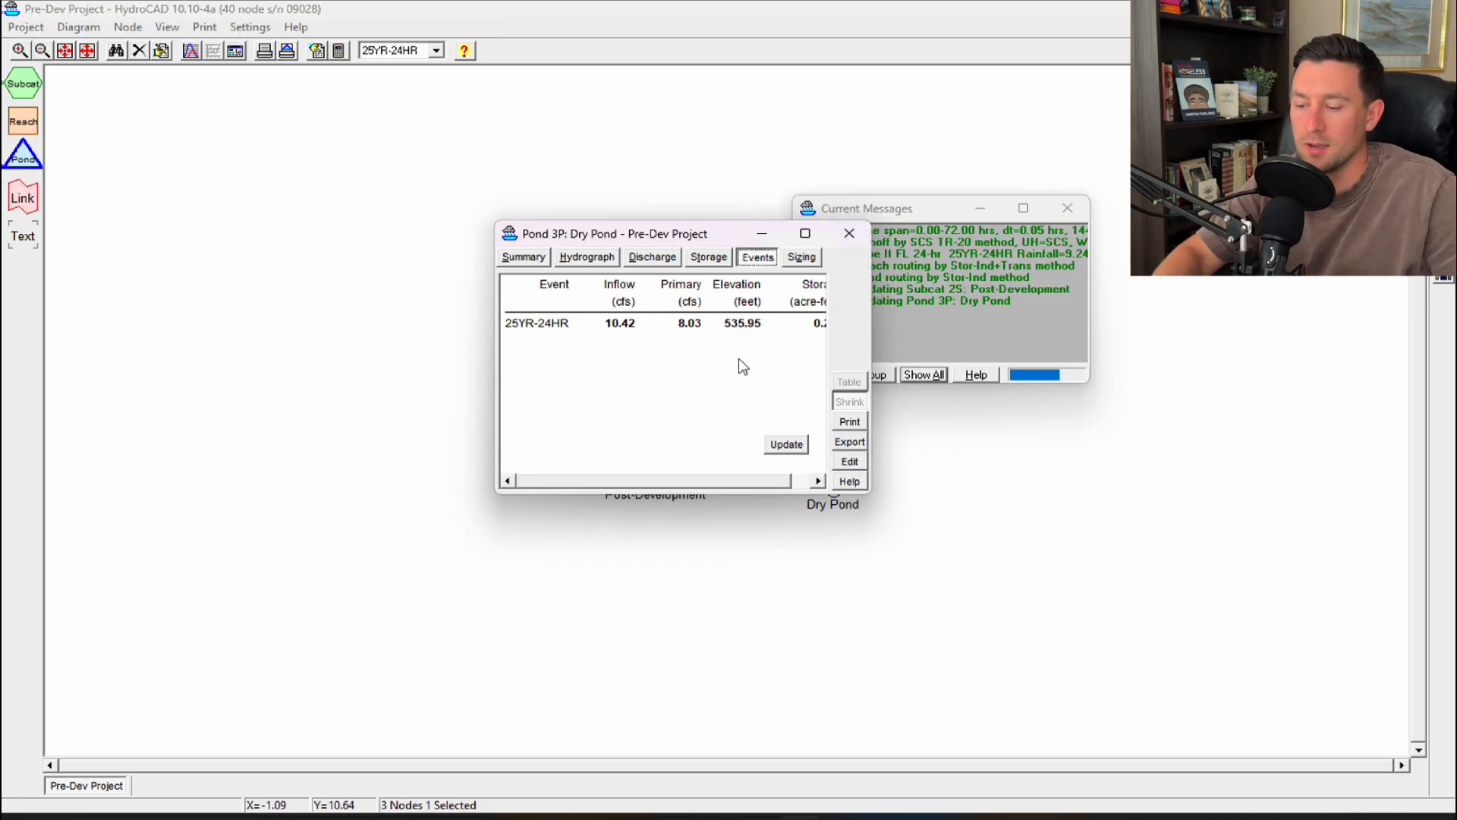
left_click(852, 815)
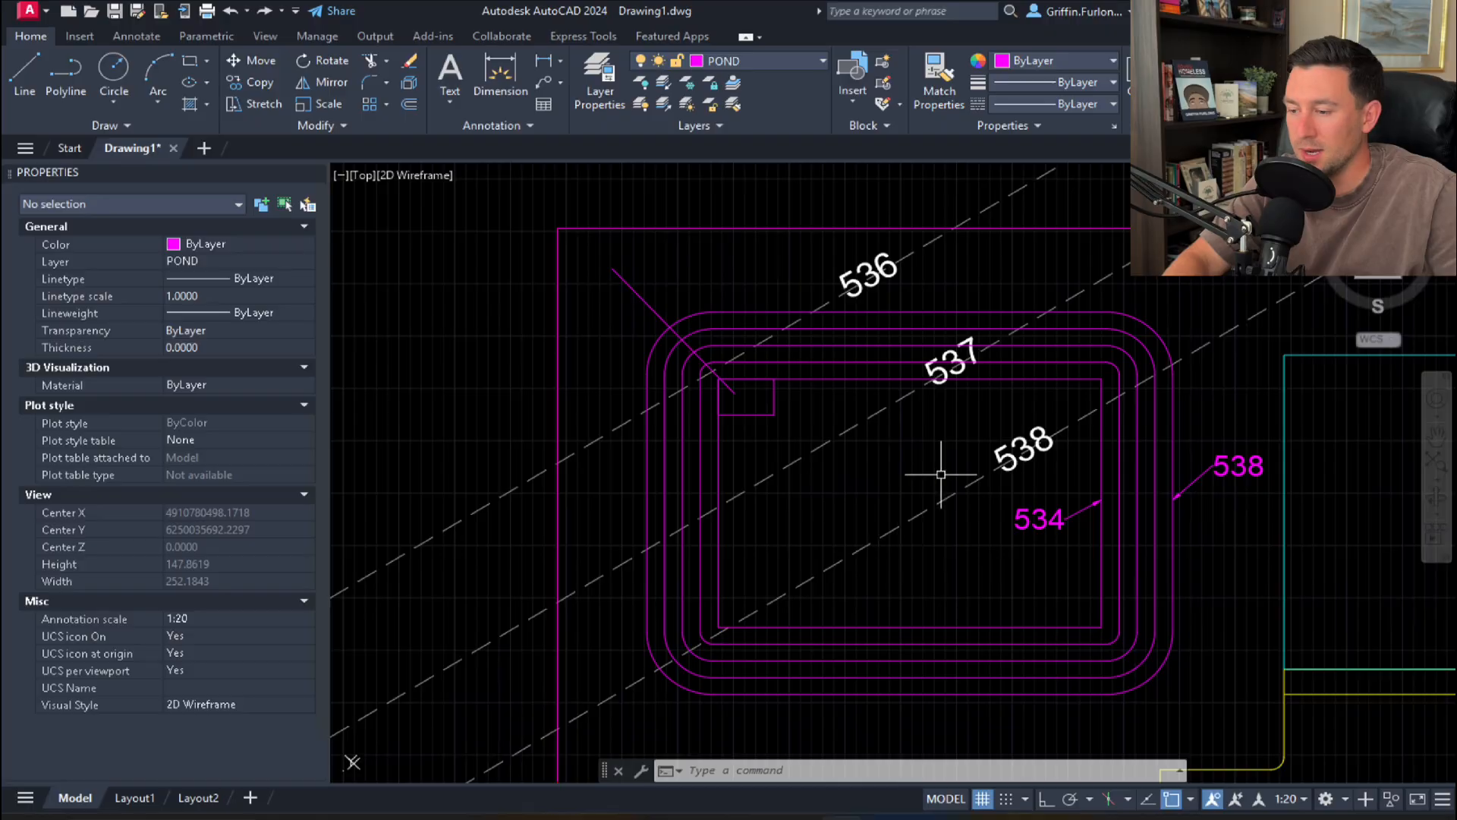
left_click(1136, 469)
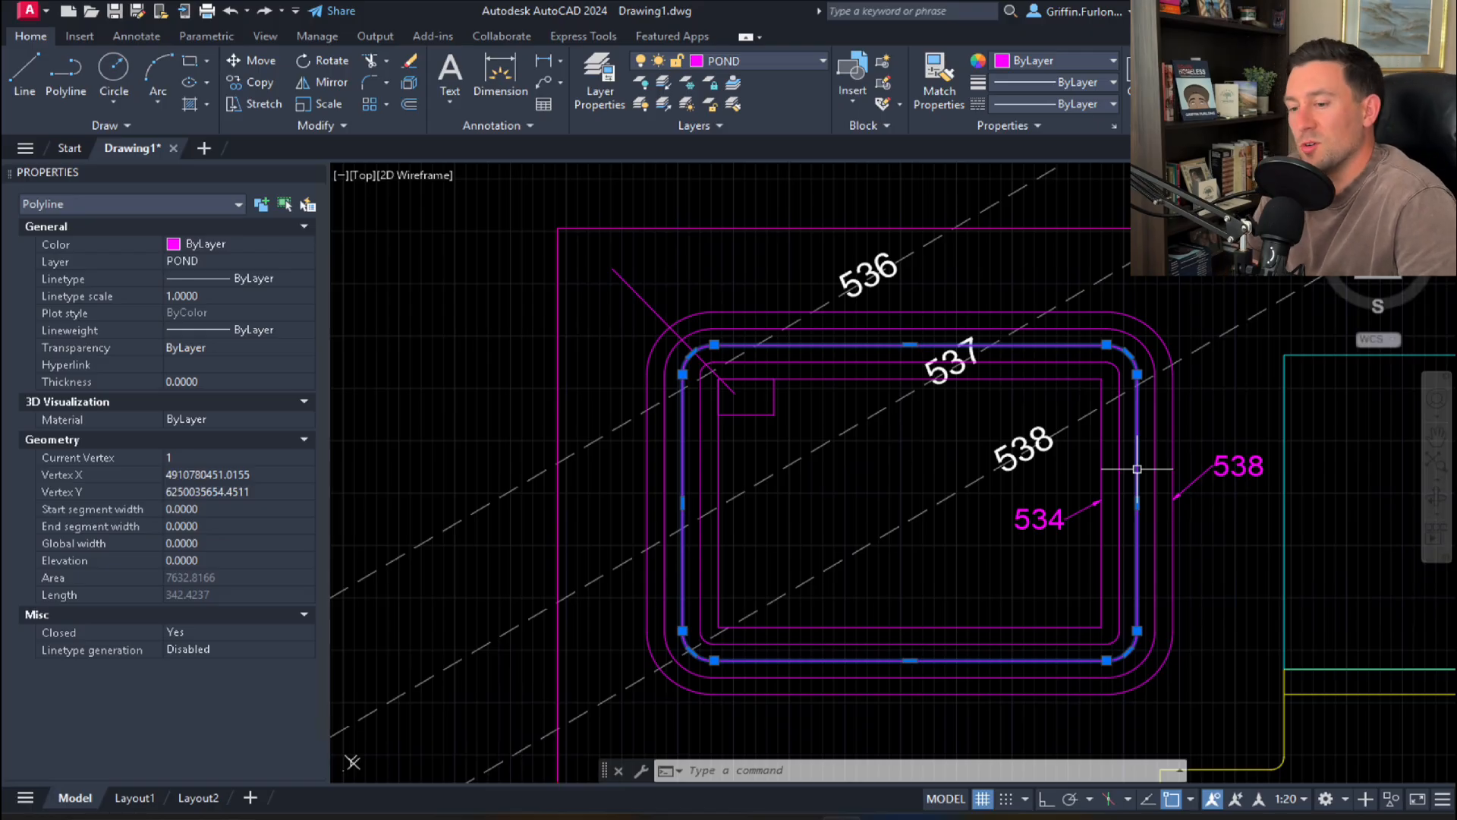
key("Escape")
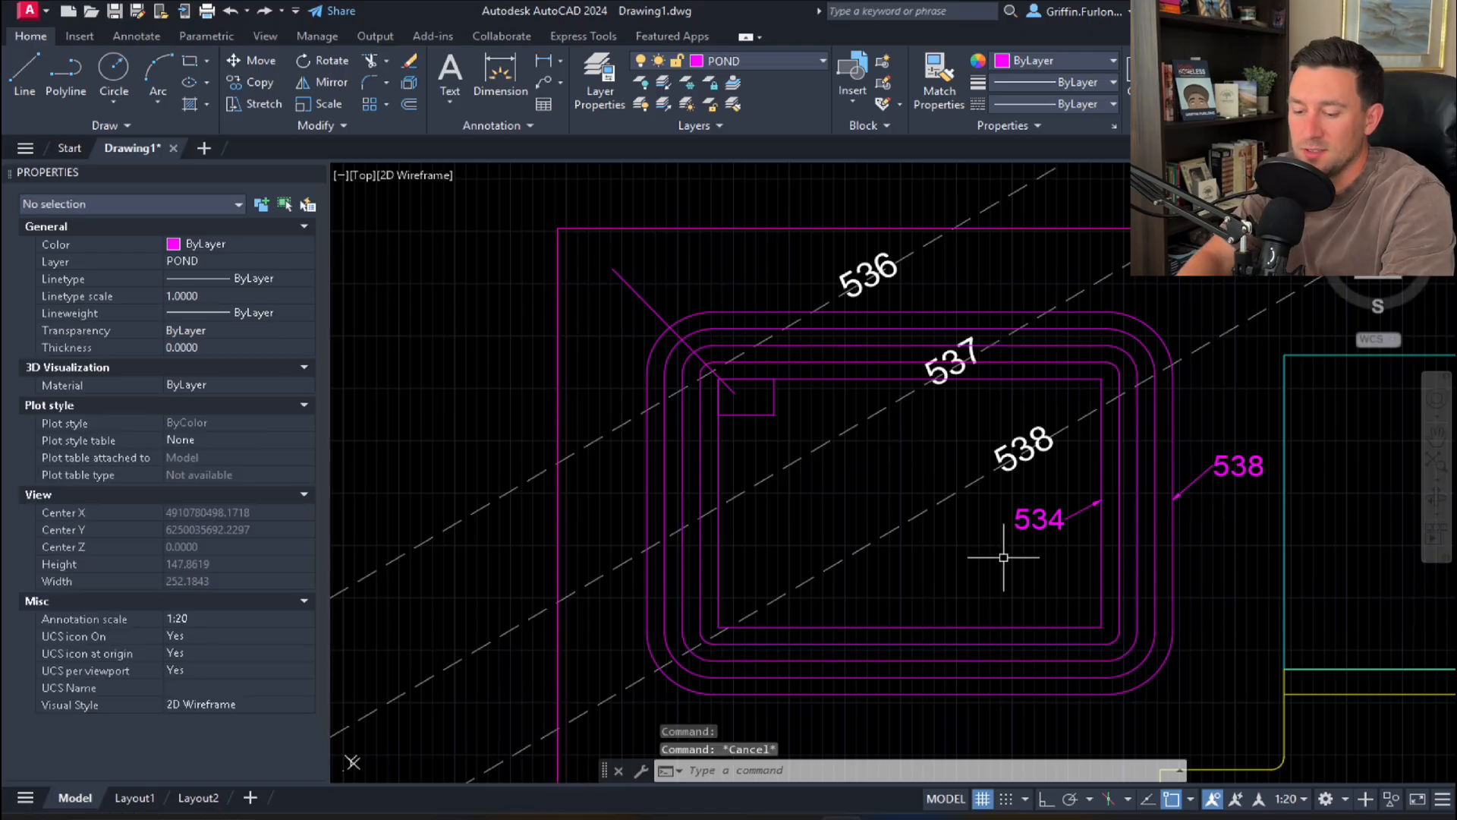
Step: Zoom to the drawing's extents to view the pond together with the whole site layout
type("z")
key("Return")
type("e")
key("Return")
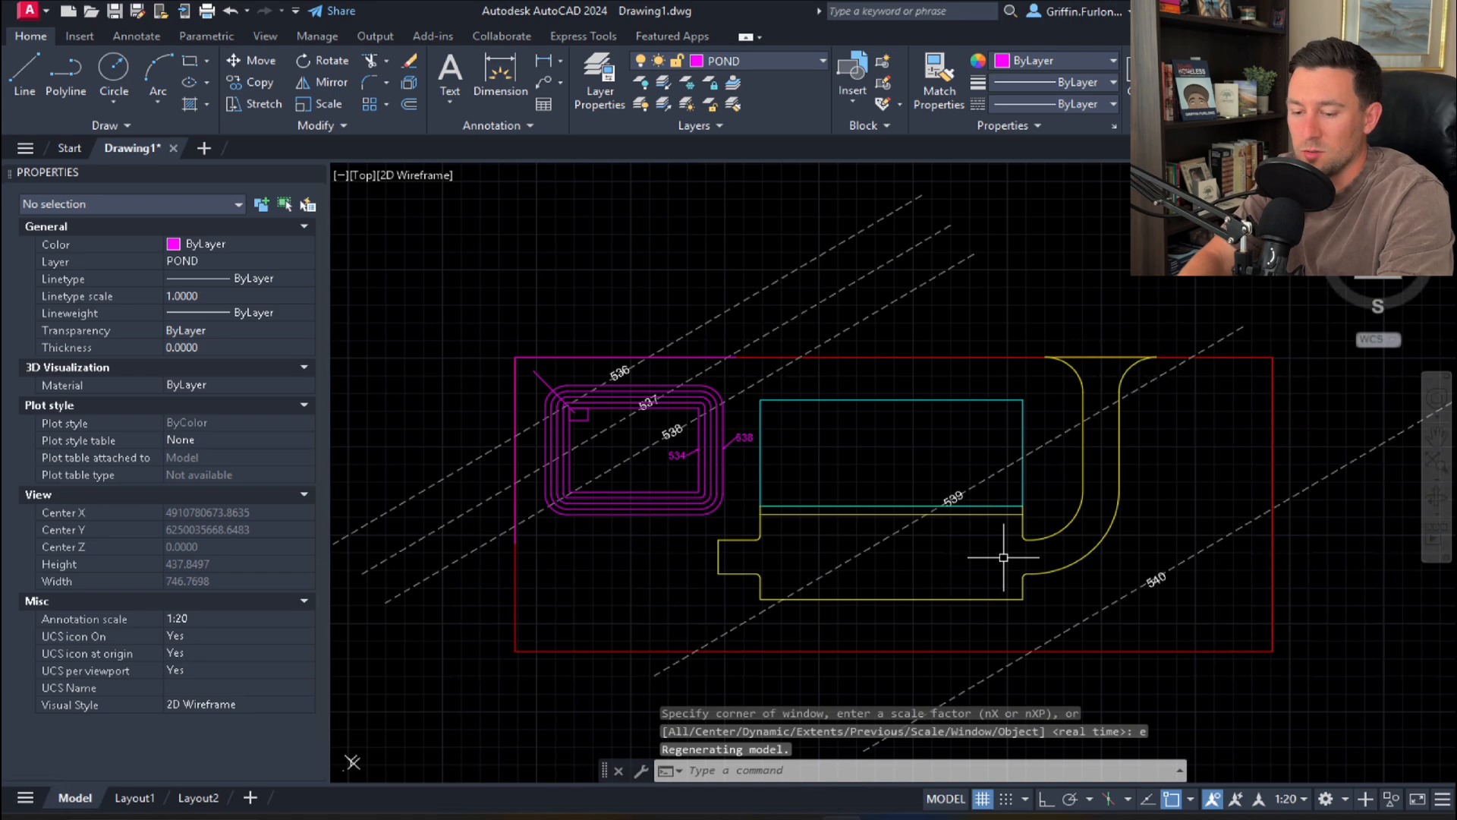
key("Escape")
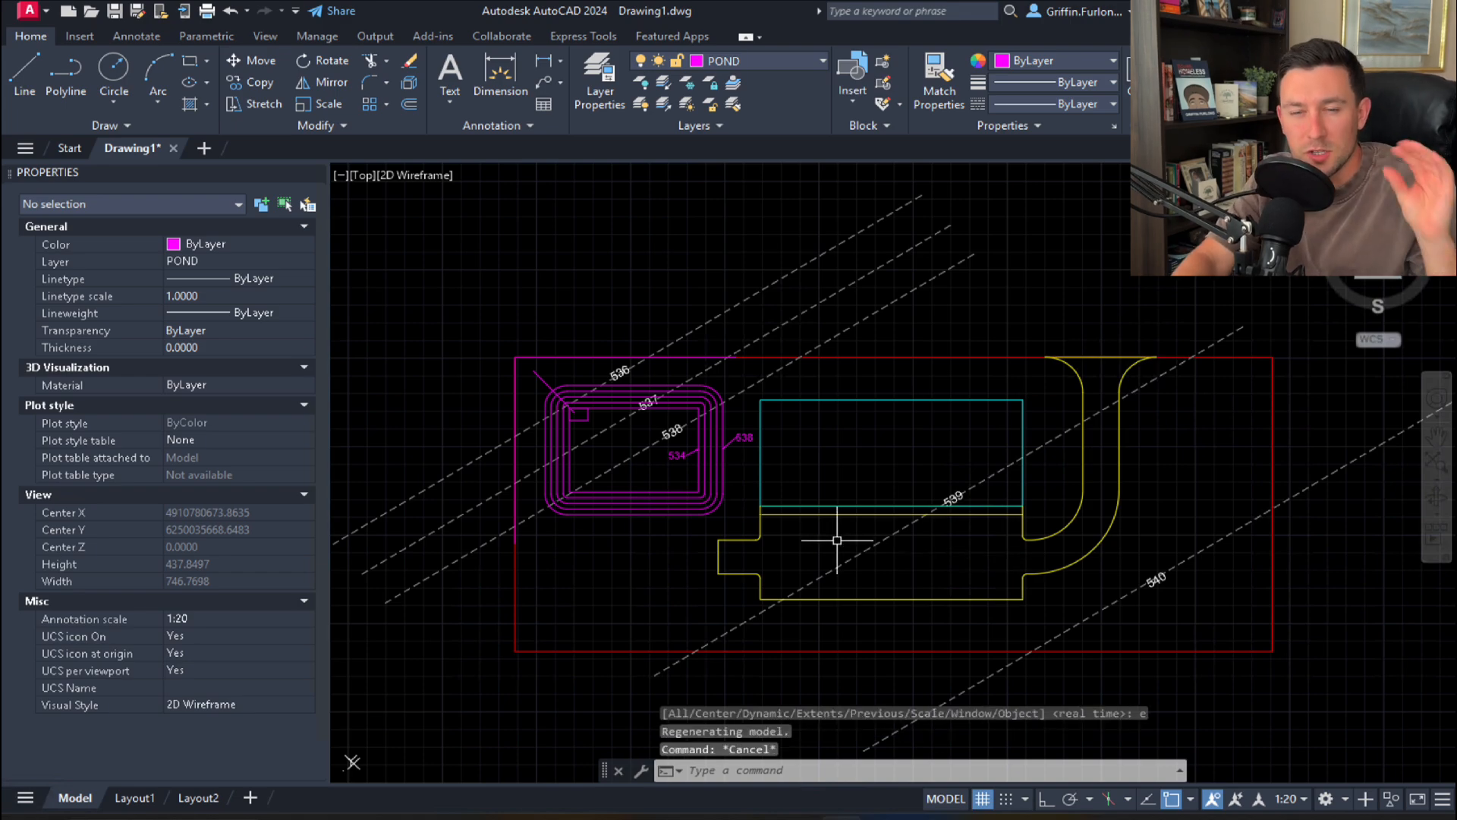